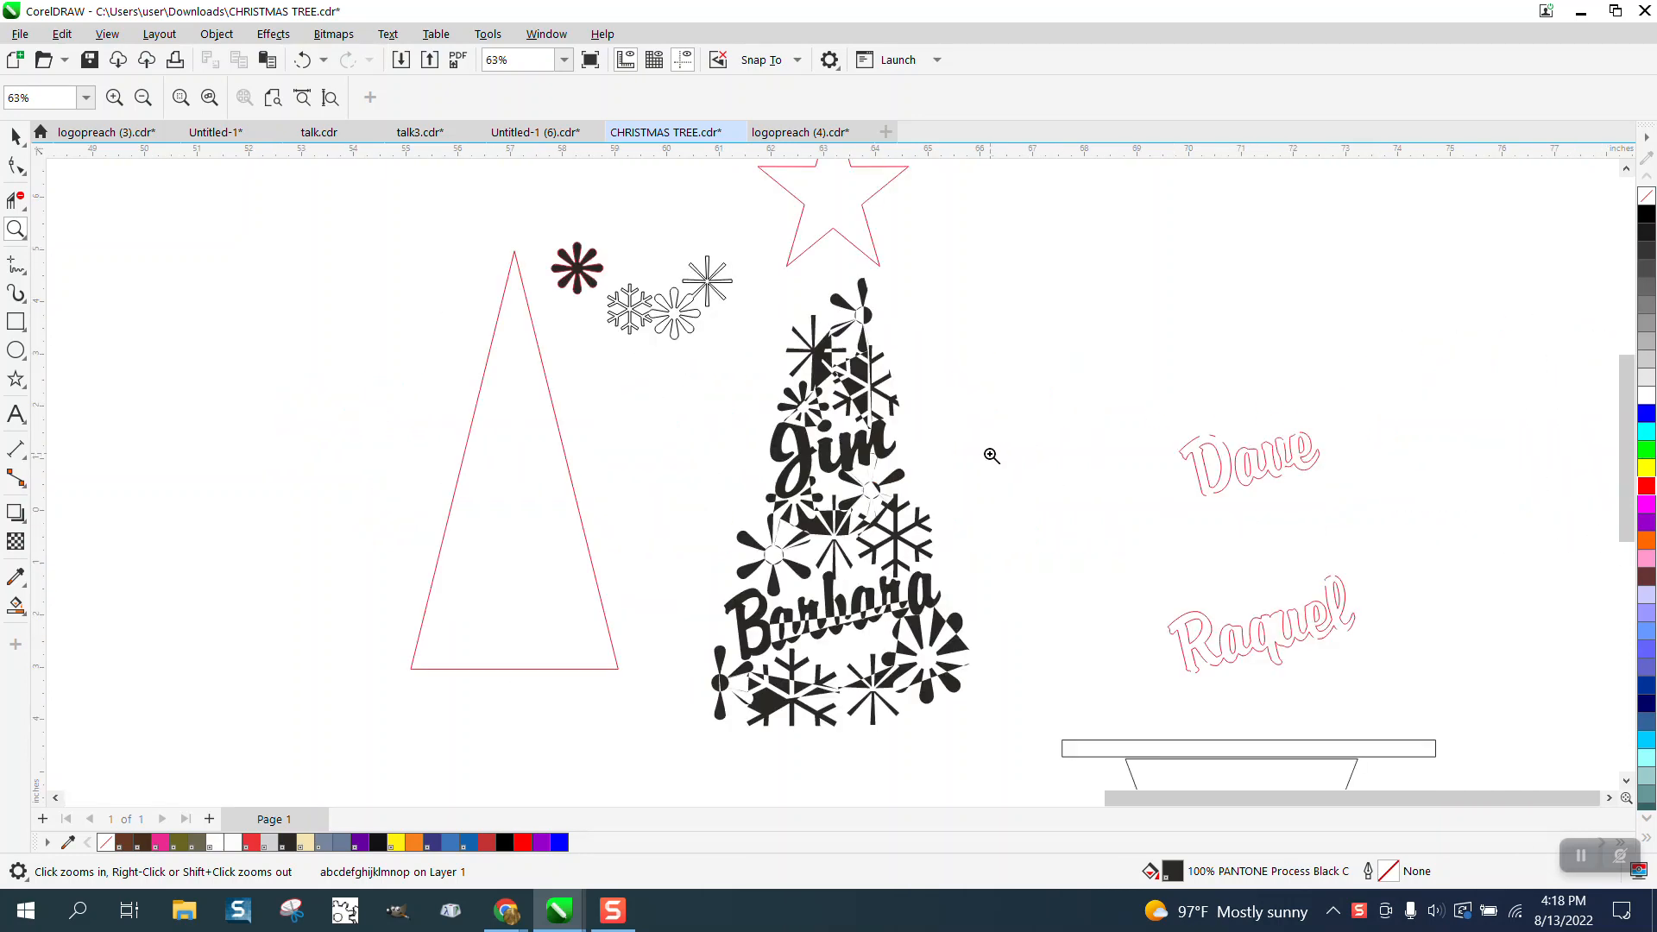
Try a purple Smart Fill on the joined snowflake outlines beside the plain triangle, and undo it.
drag(581, 234, 861, 387)
click(15, 607)
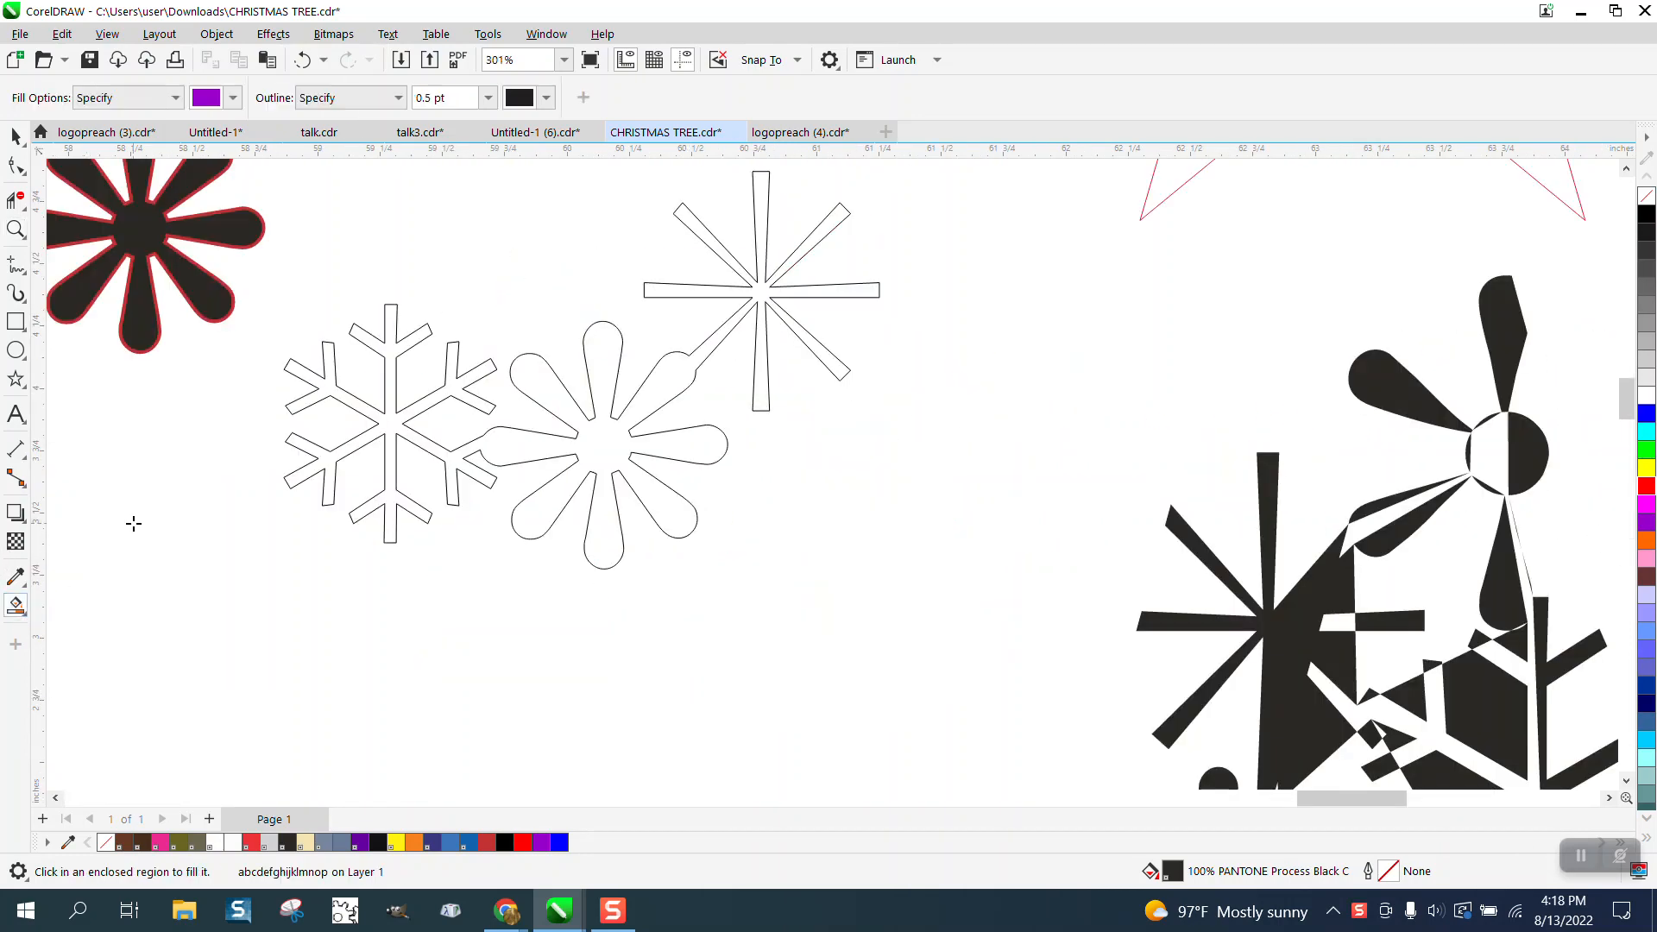
click(396, 426)
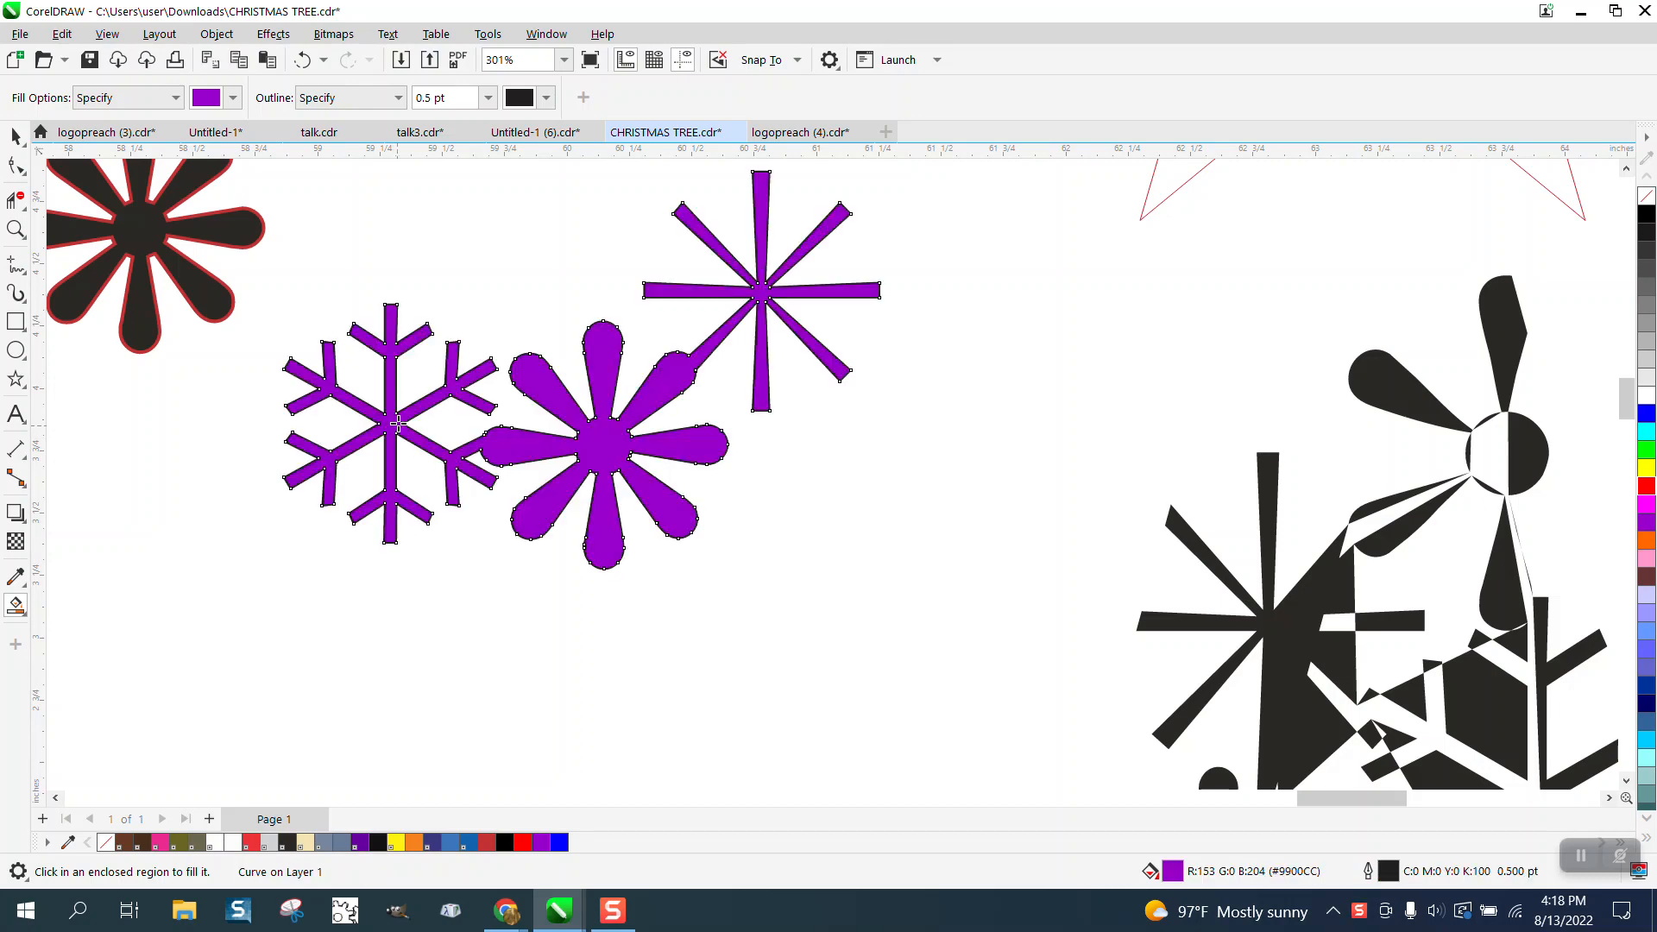
click(304, 59)
Examine the snowflake Christmas tree designs on the page and beside it.
scroll(847, 463, down, 3)
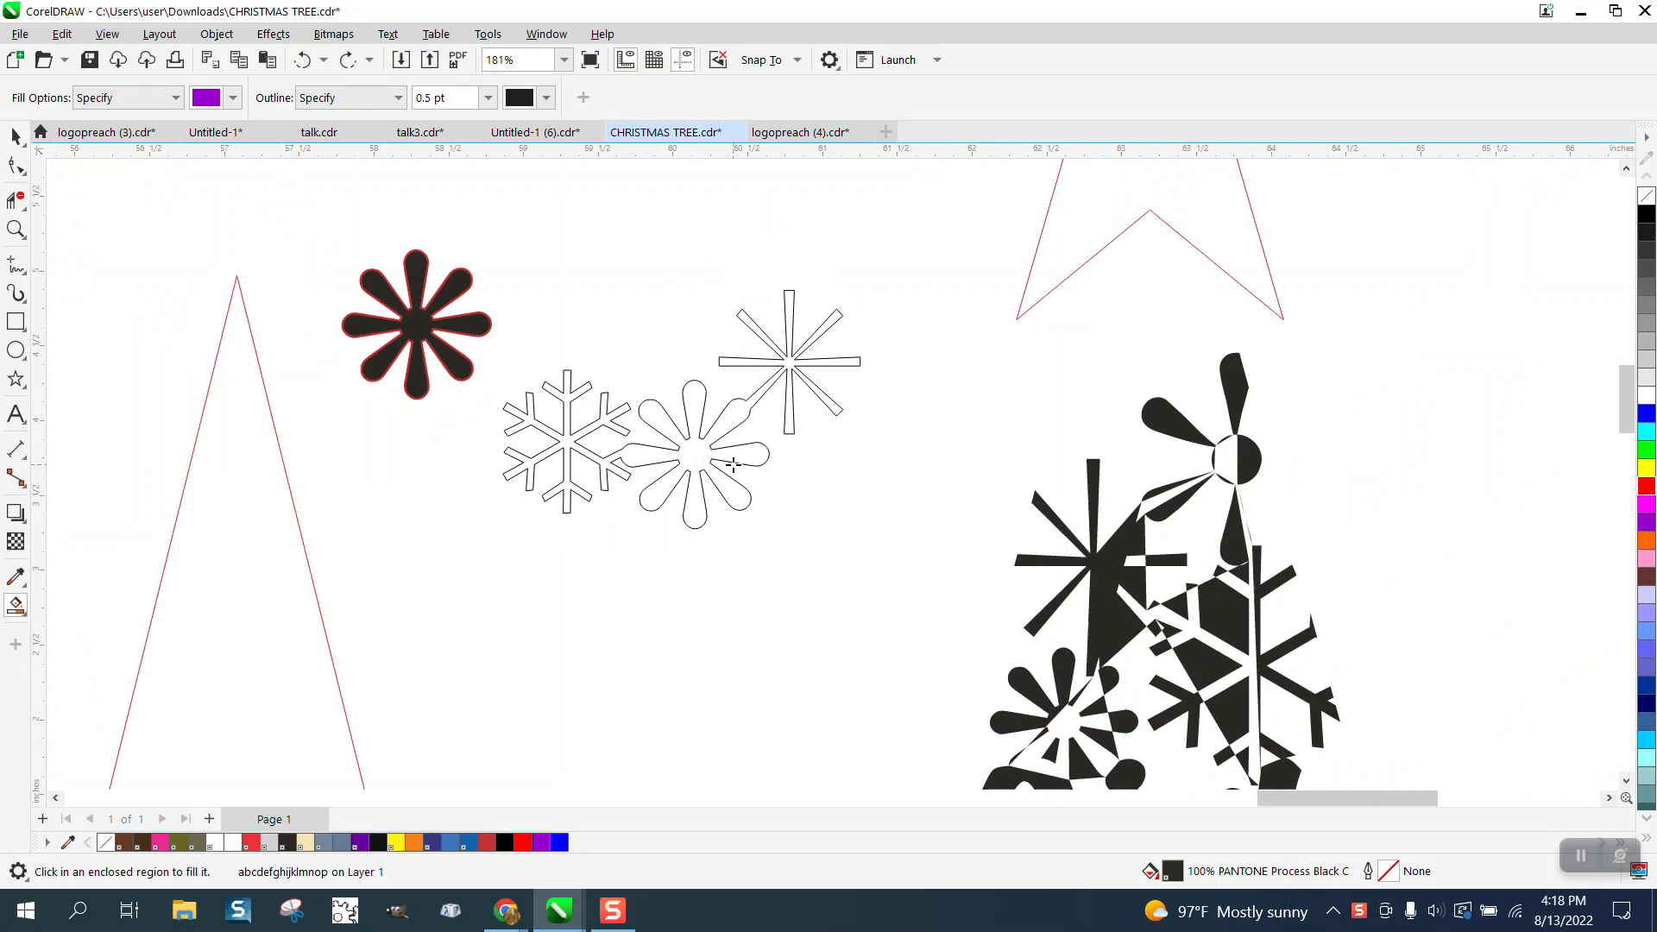
scroll(708, 471, down, 2)
scroll(783, 424, down, 6)
scroll(795, 431, down, 4)
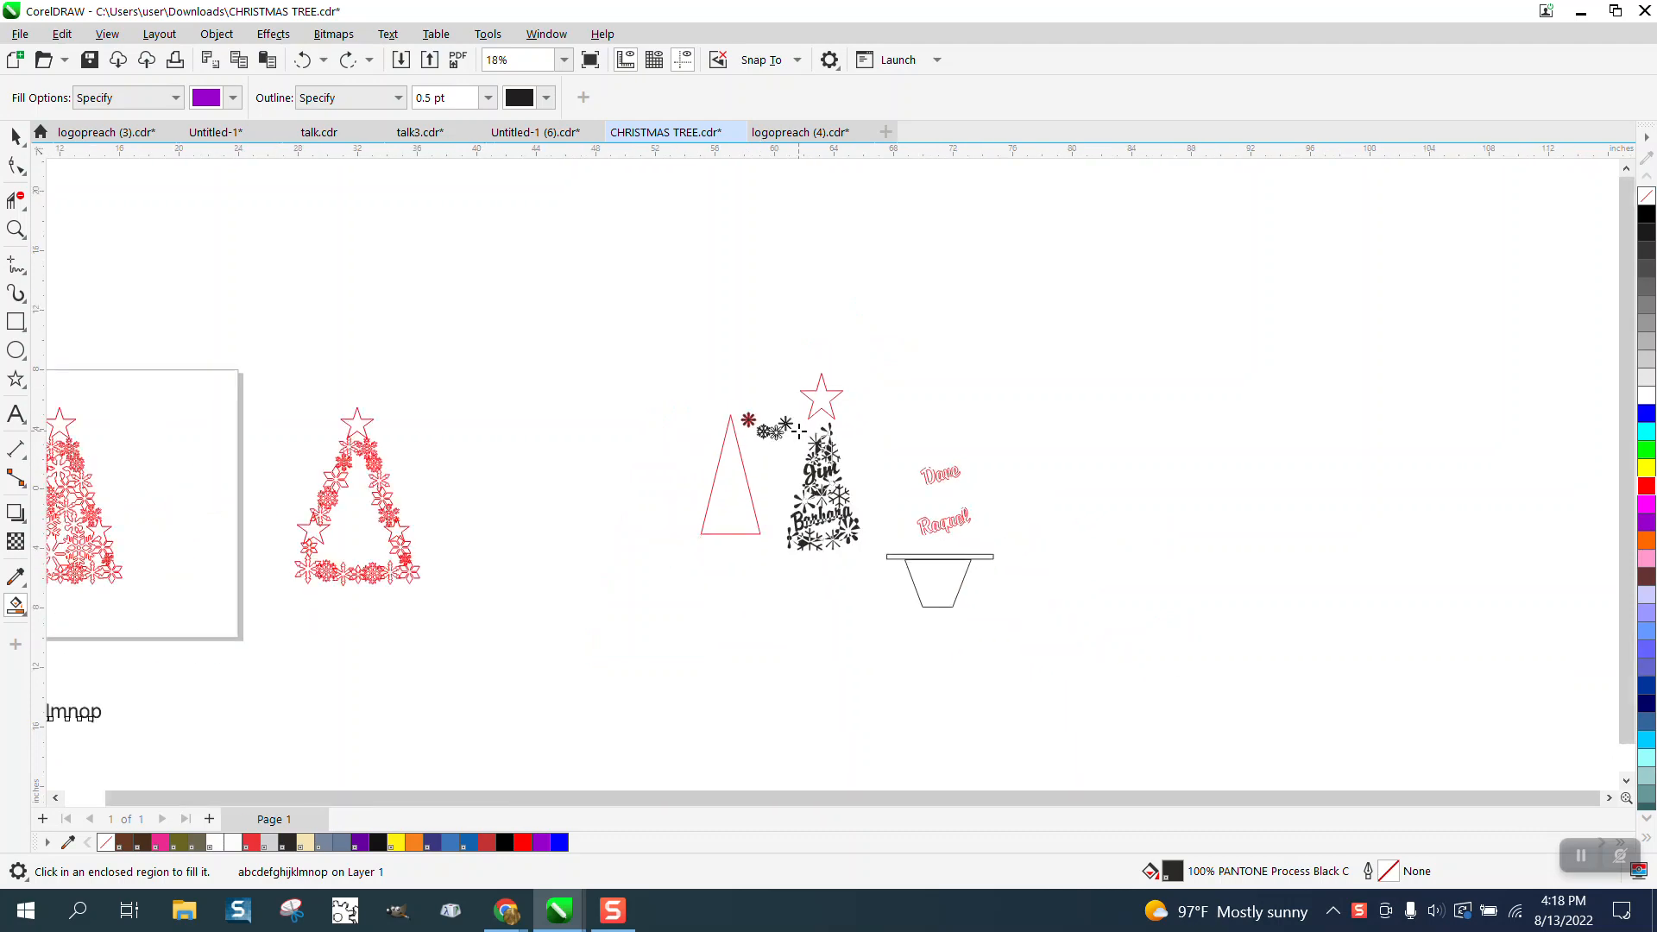
click(14, 230)
drag(289, 401, 466, 551)
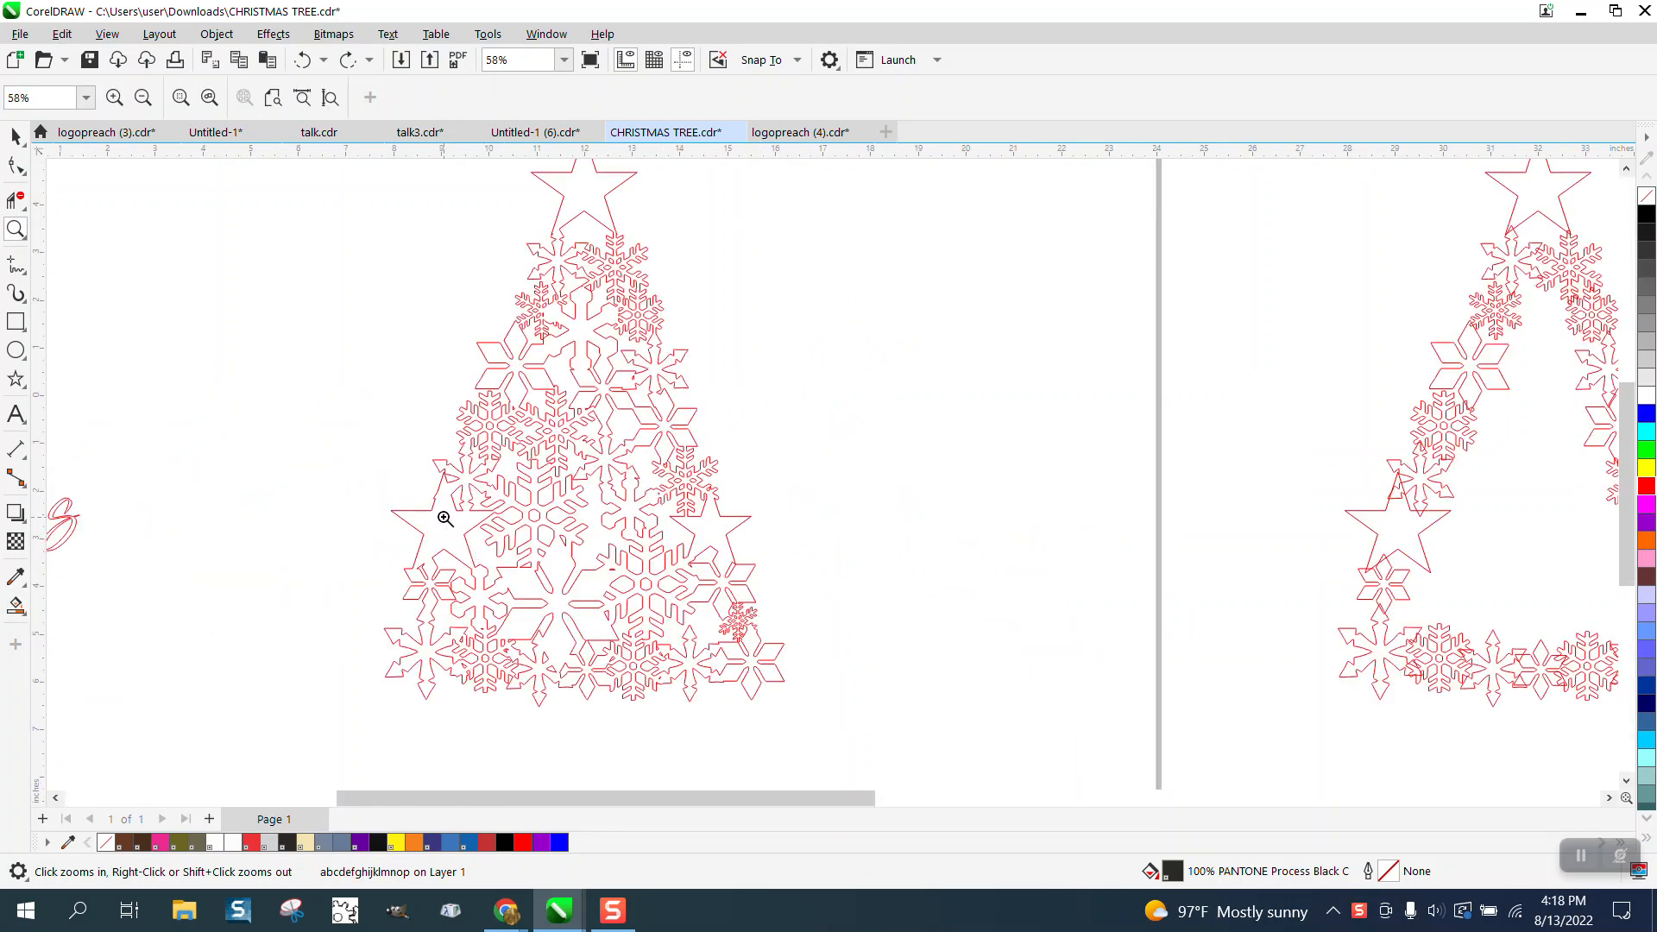
scroll(445, 517, down, 3)
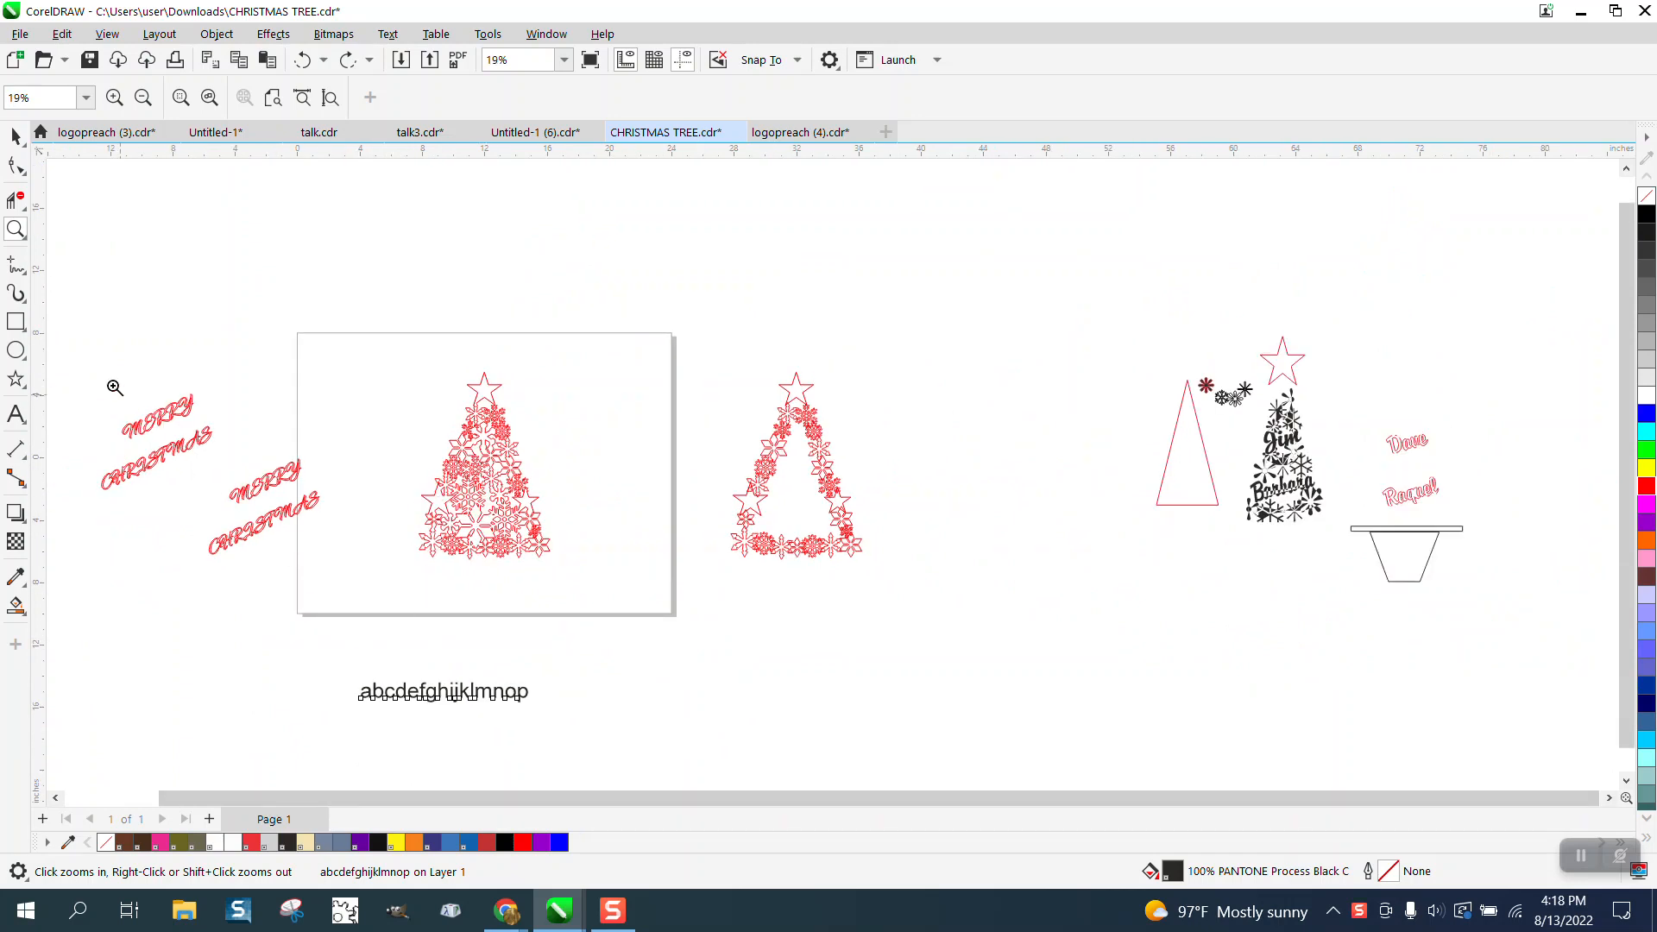
Duplicate the "abcdefghijklmnop" text directly above the original and change the copy to UPPERCASE.
drag(299, 606, 661, 732)
click(15, 137)
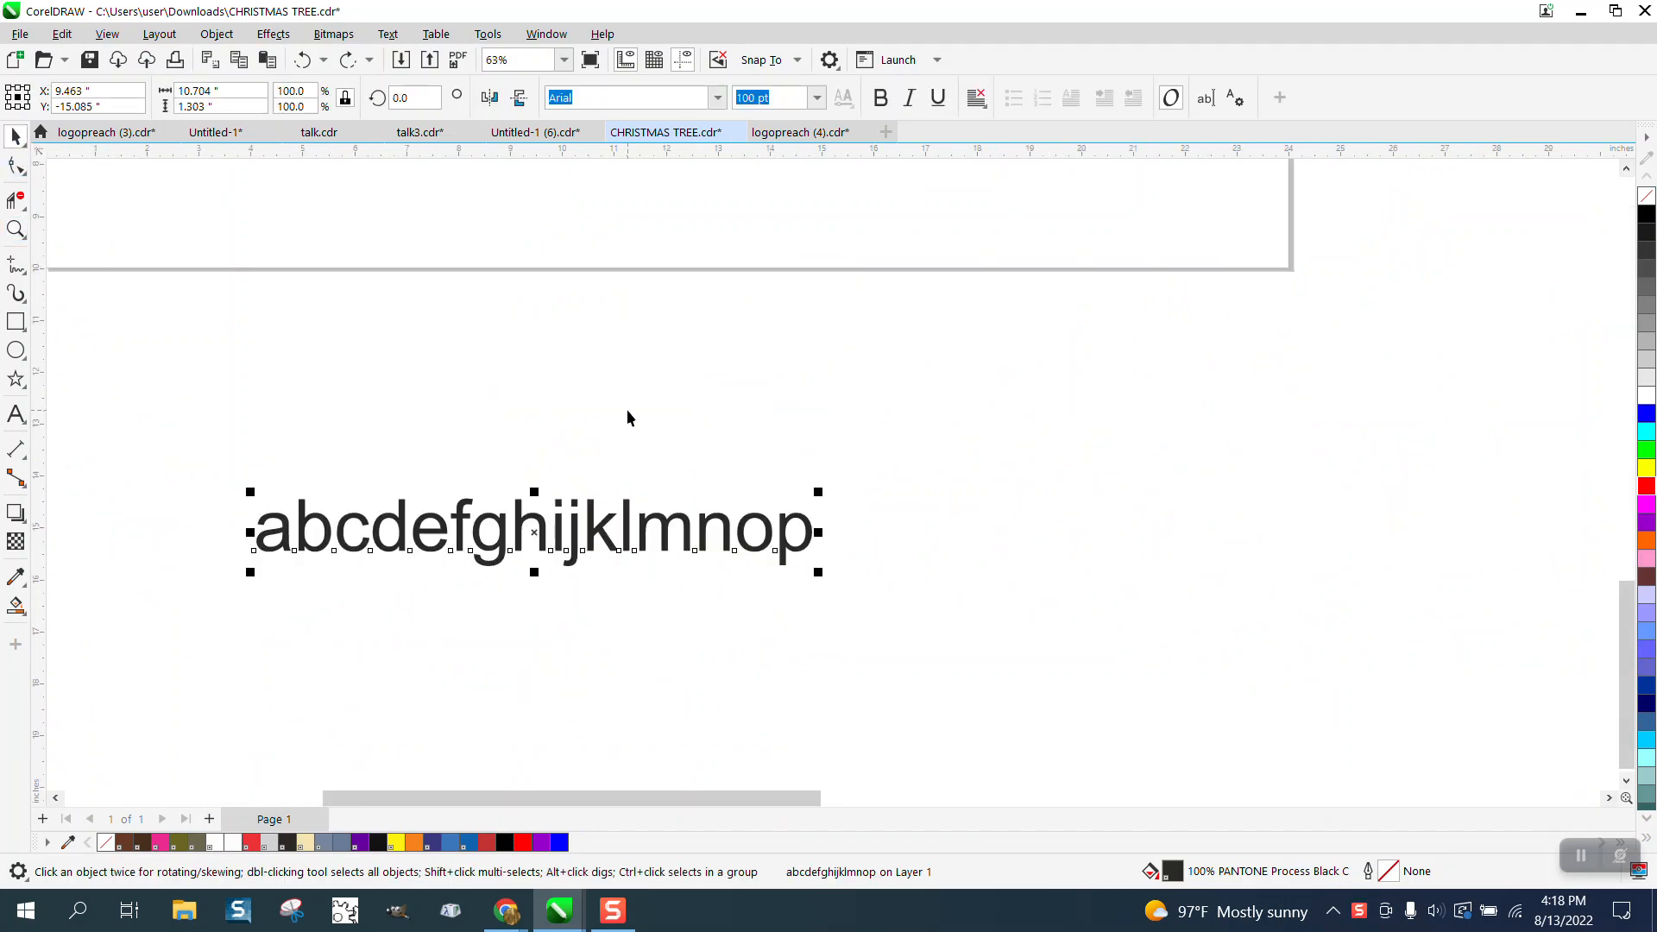
drag(548, 529, 547, 457)
click(388, 35)
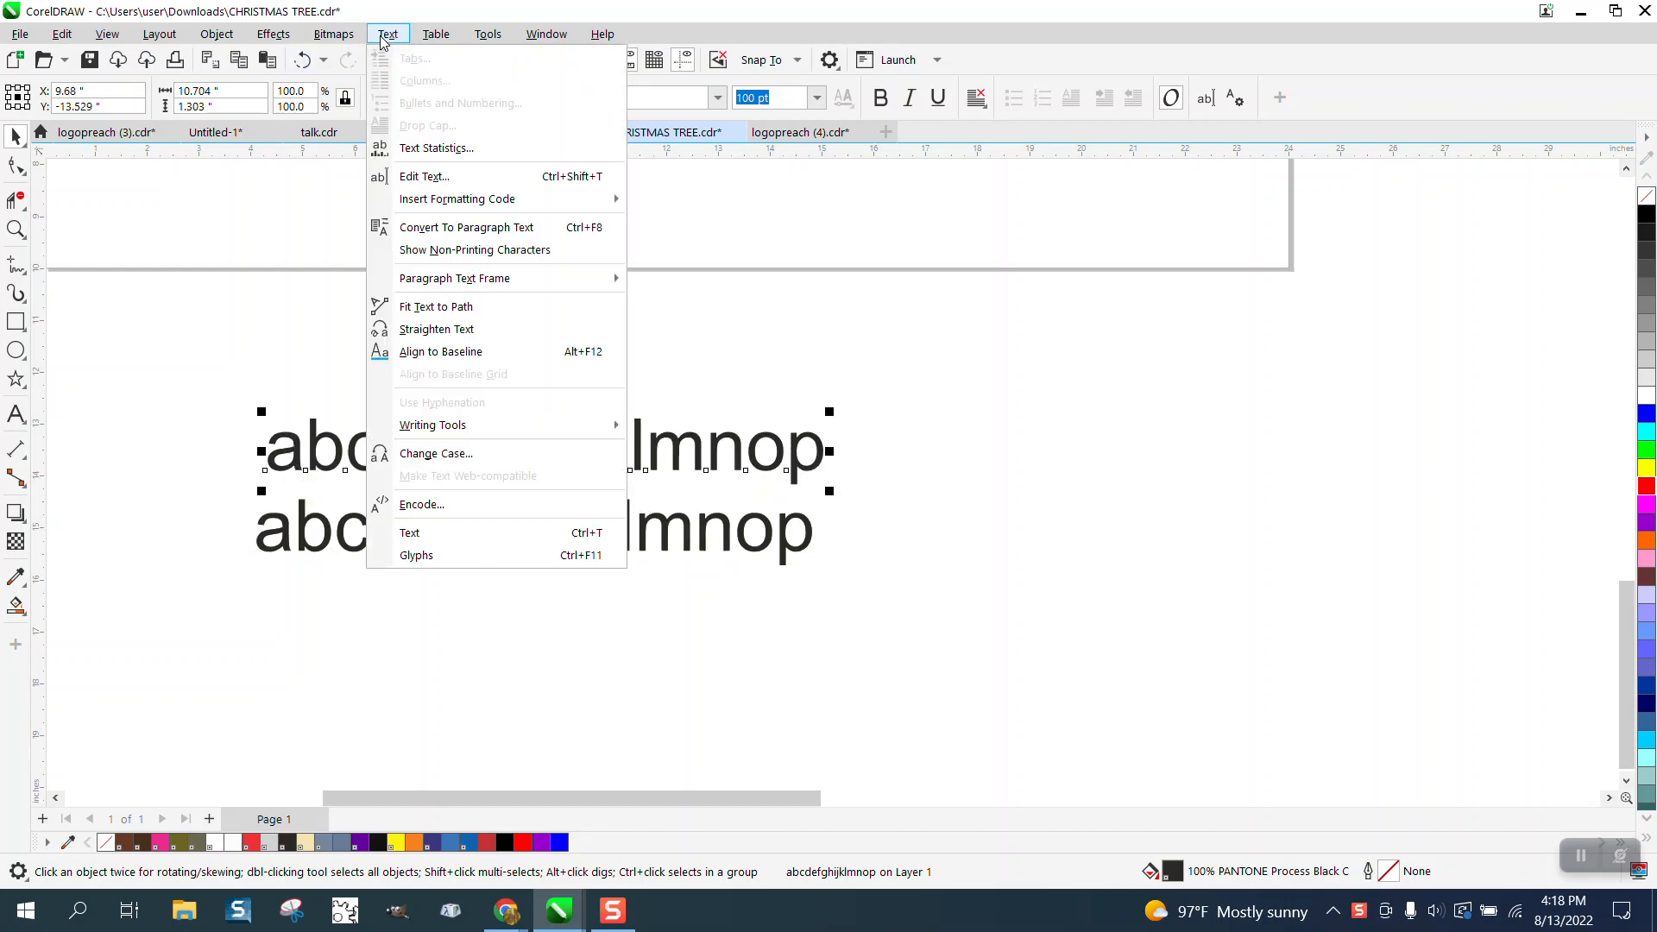
click(436, 453)
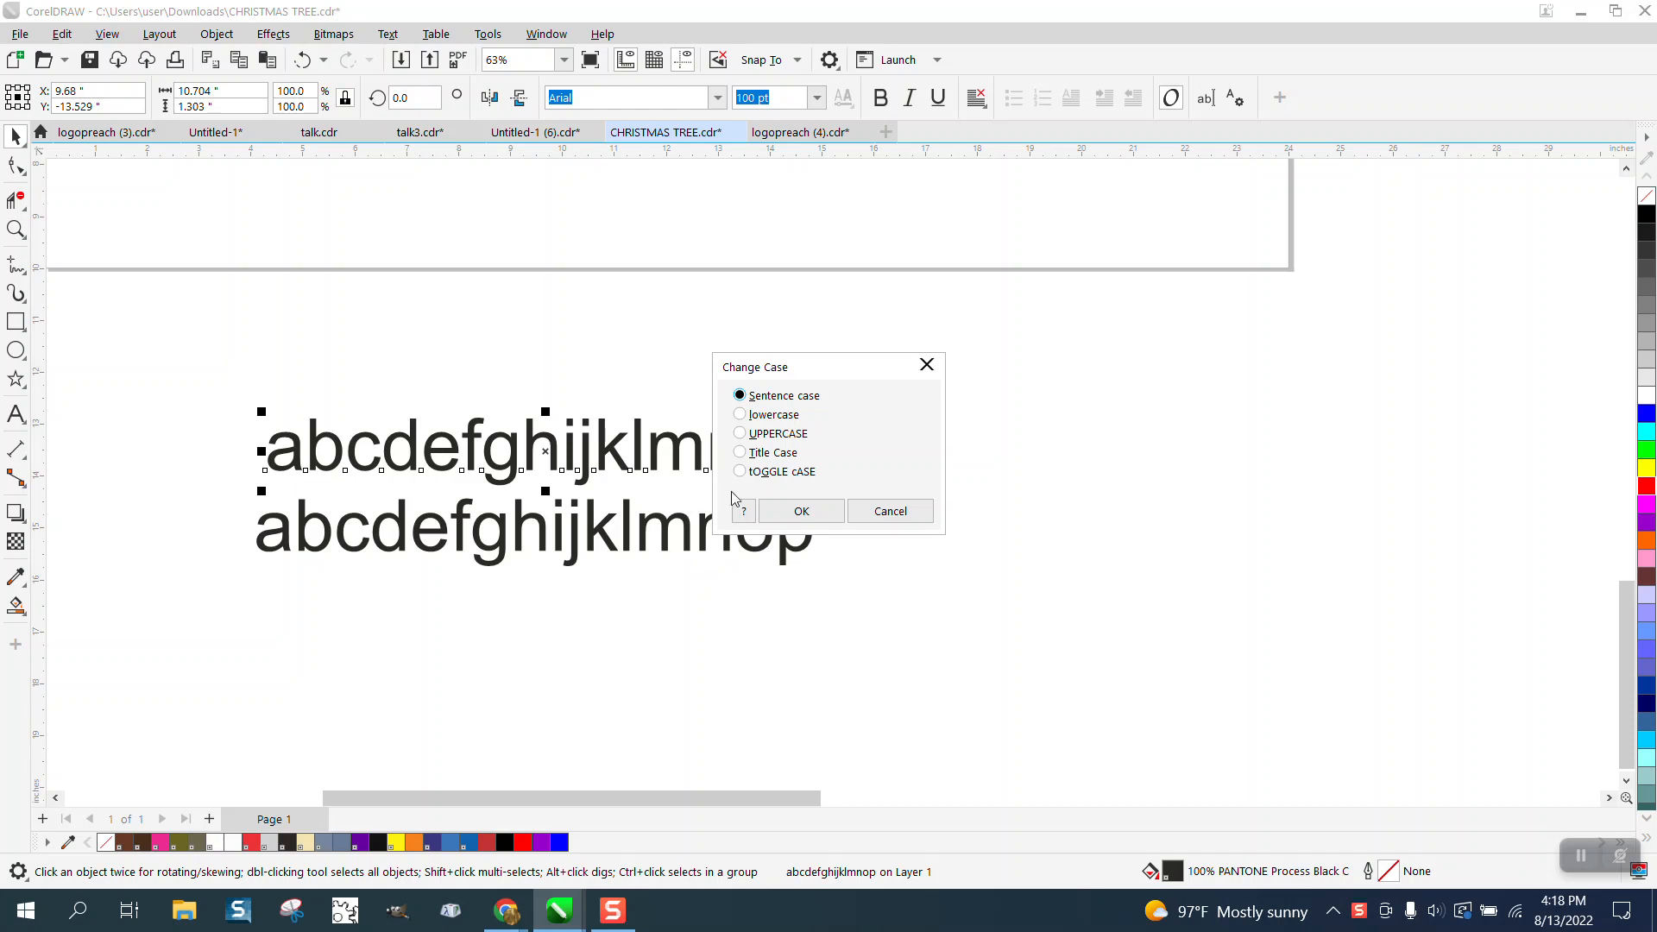
click(740, 433)
click(801, 511)
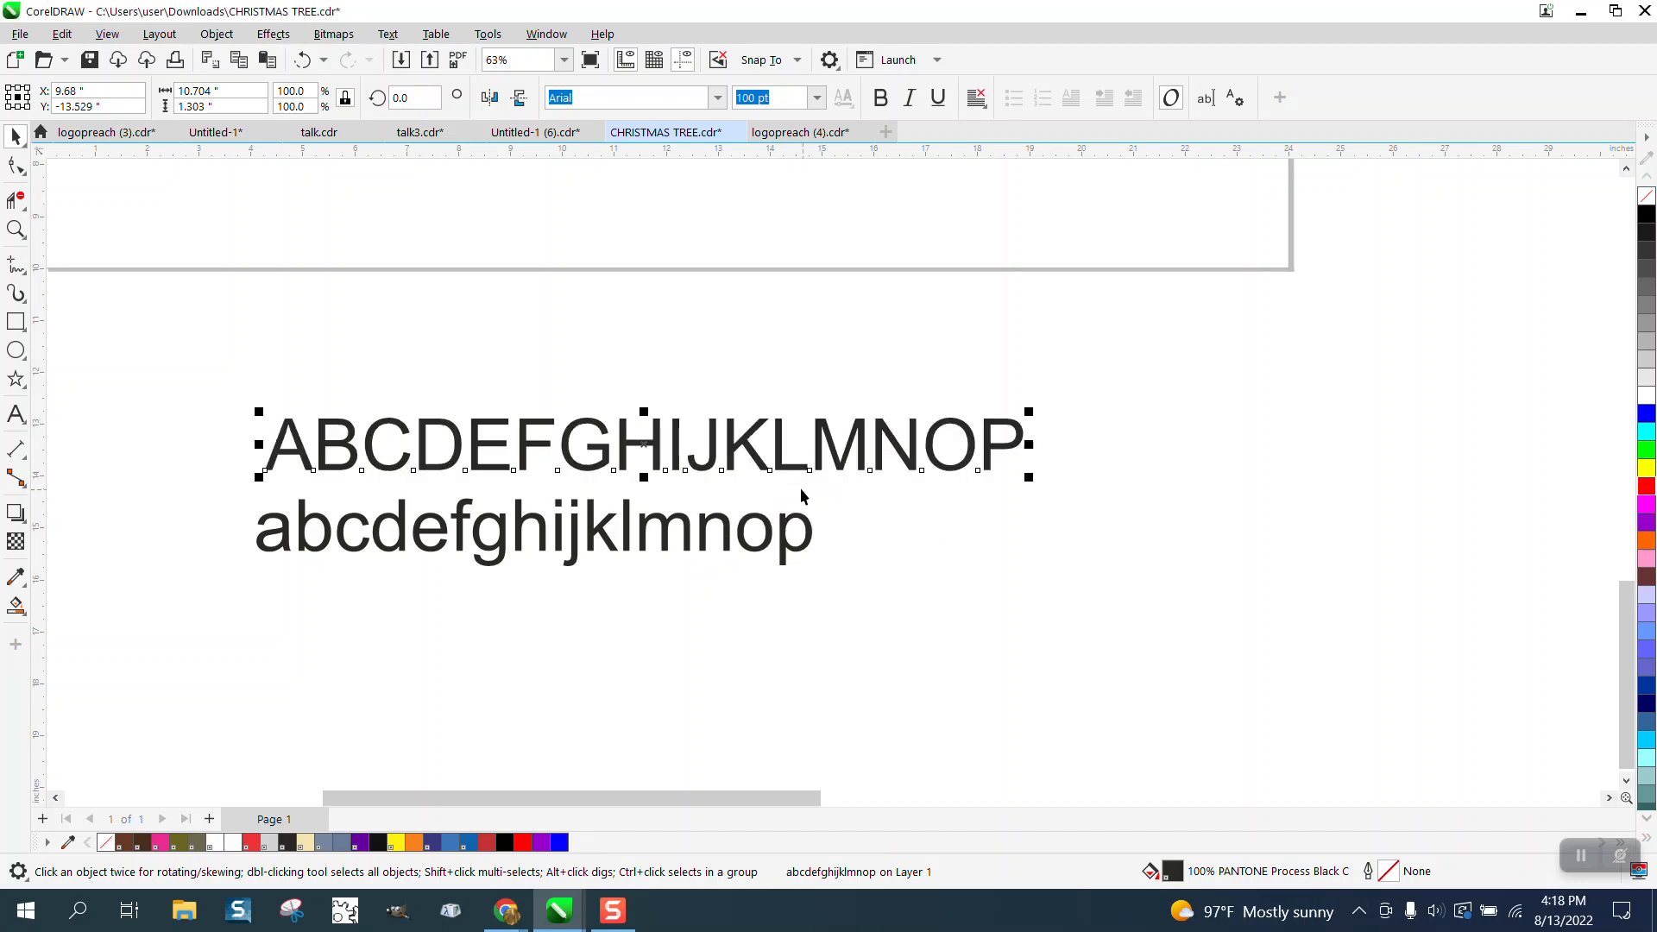
Move the uppercase text further up and set both text lines to the WWFlakes font.
drag(656, 446, 656, 399)
drag(207, 304, 231, 415)
drag(1163, 613, 1162, 614)
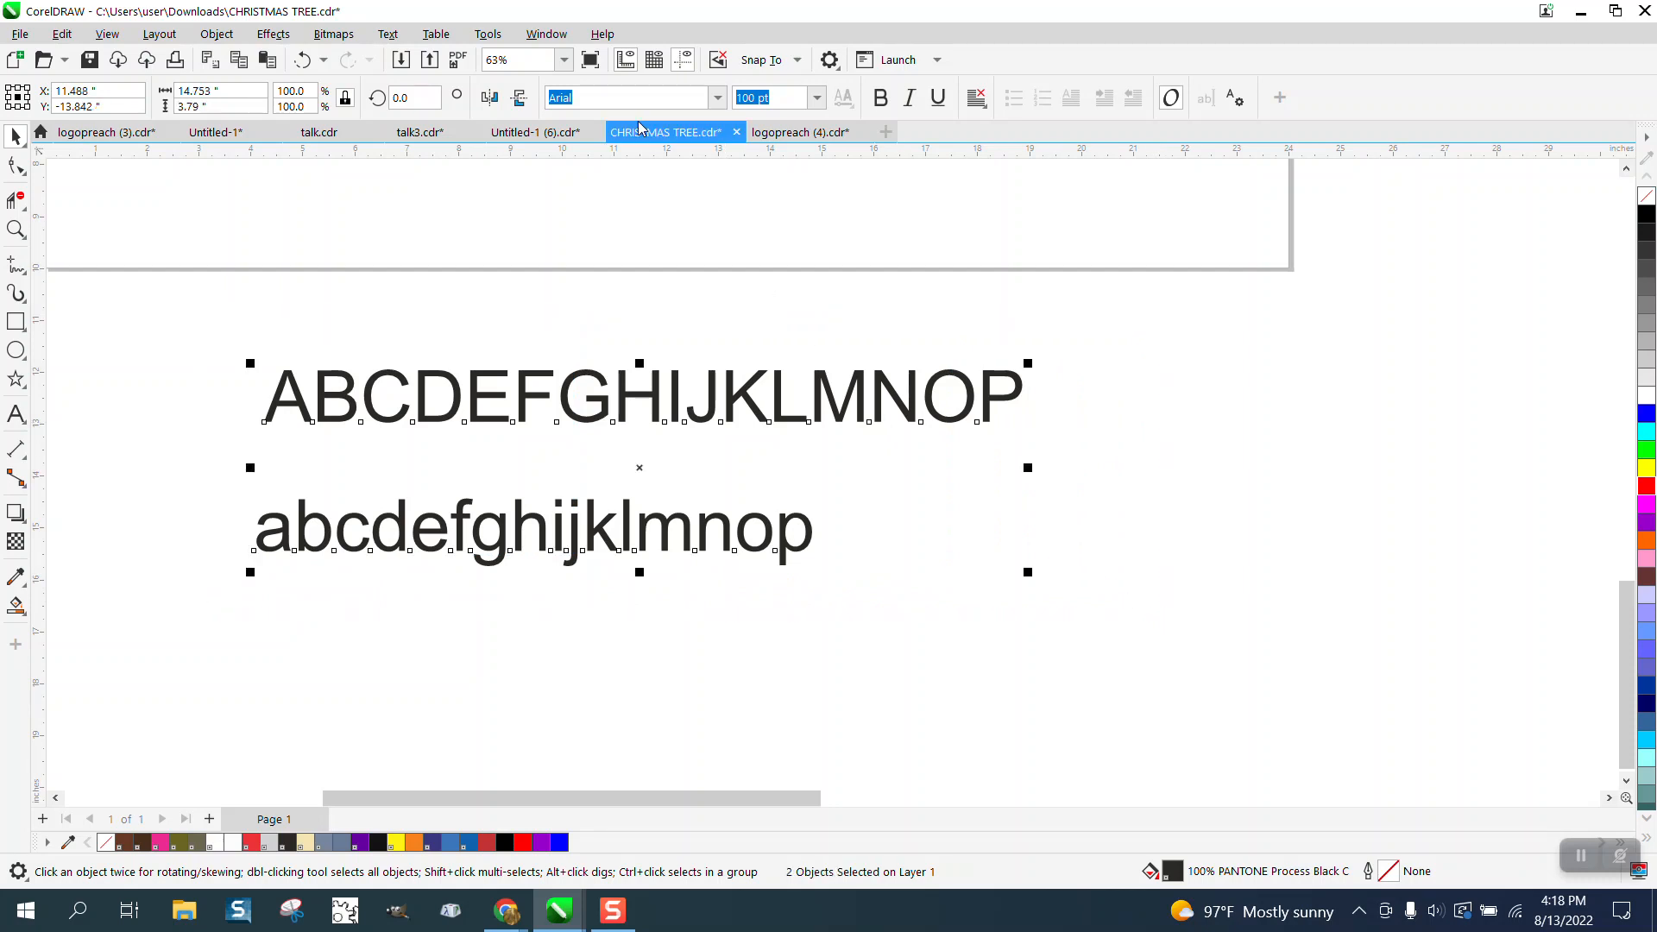
click(719, 100)
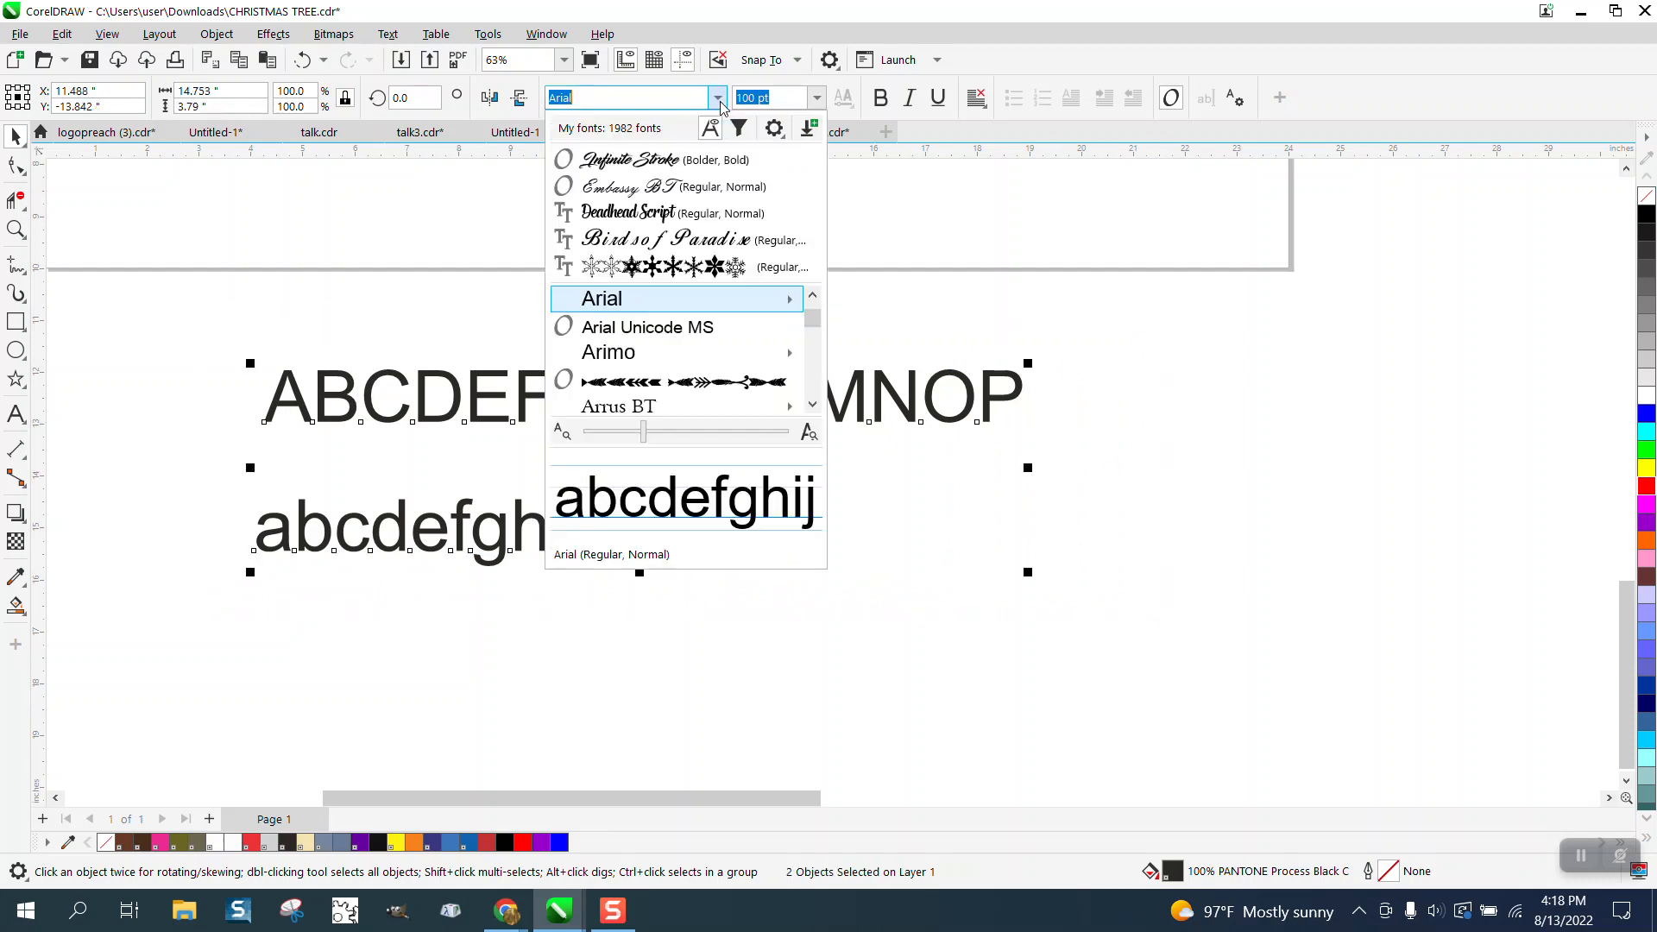
click(648, 269)
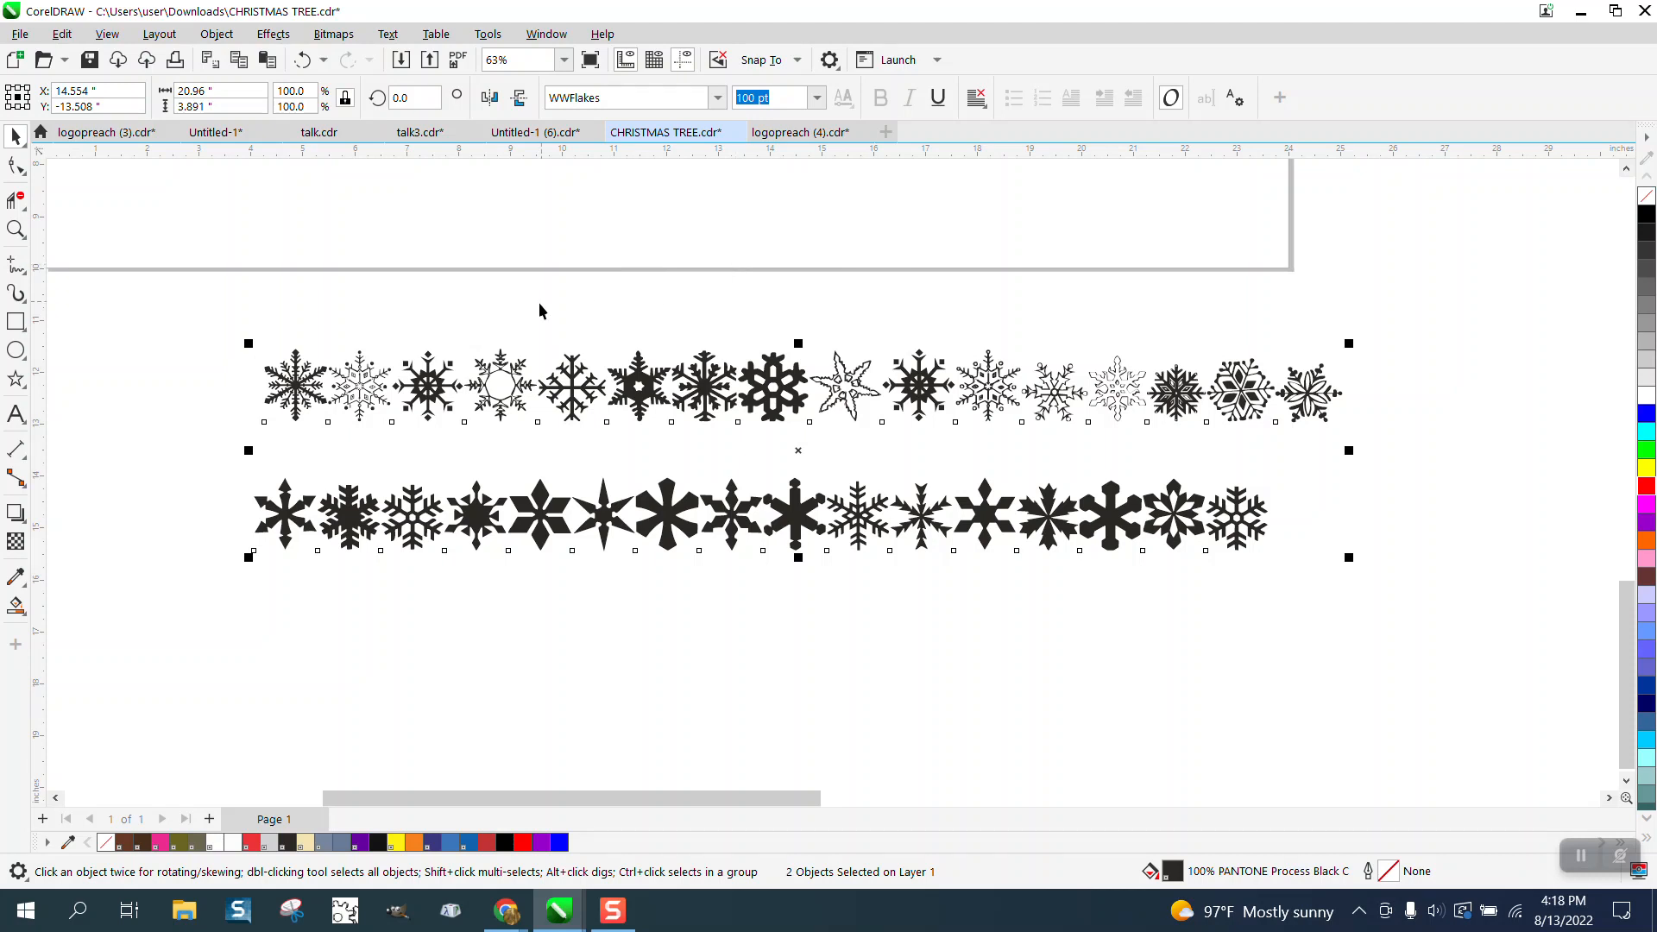
Break apart the upper and lower rows of snowflake text into individual characters.
click(603, 313)
click(665, 373)
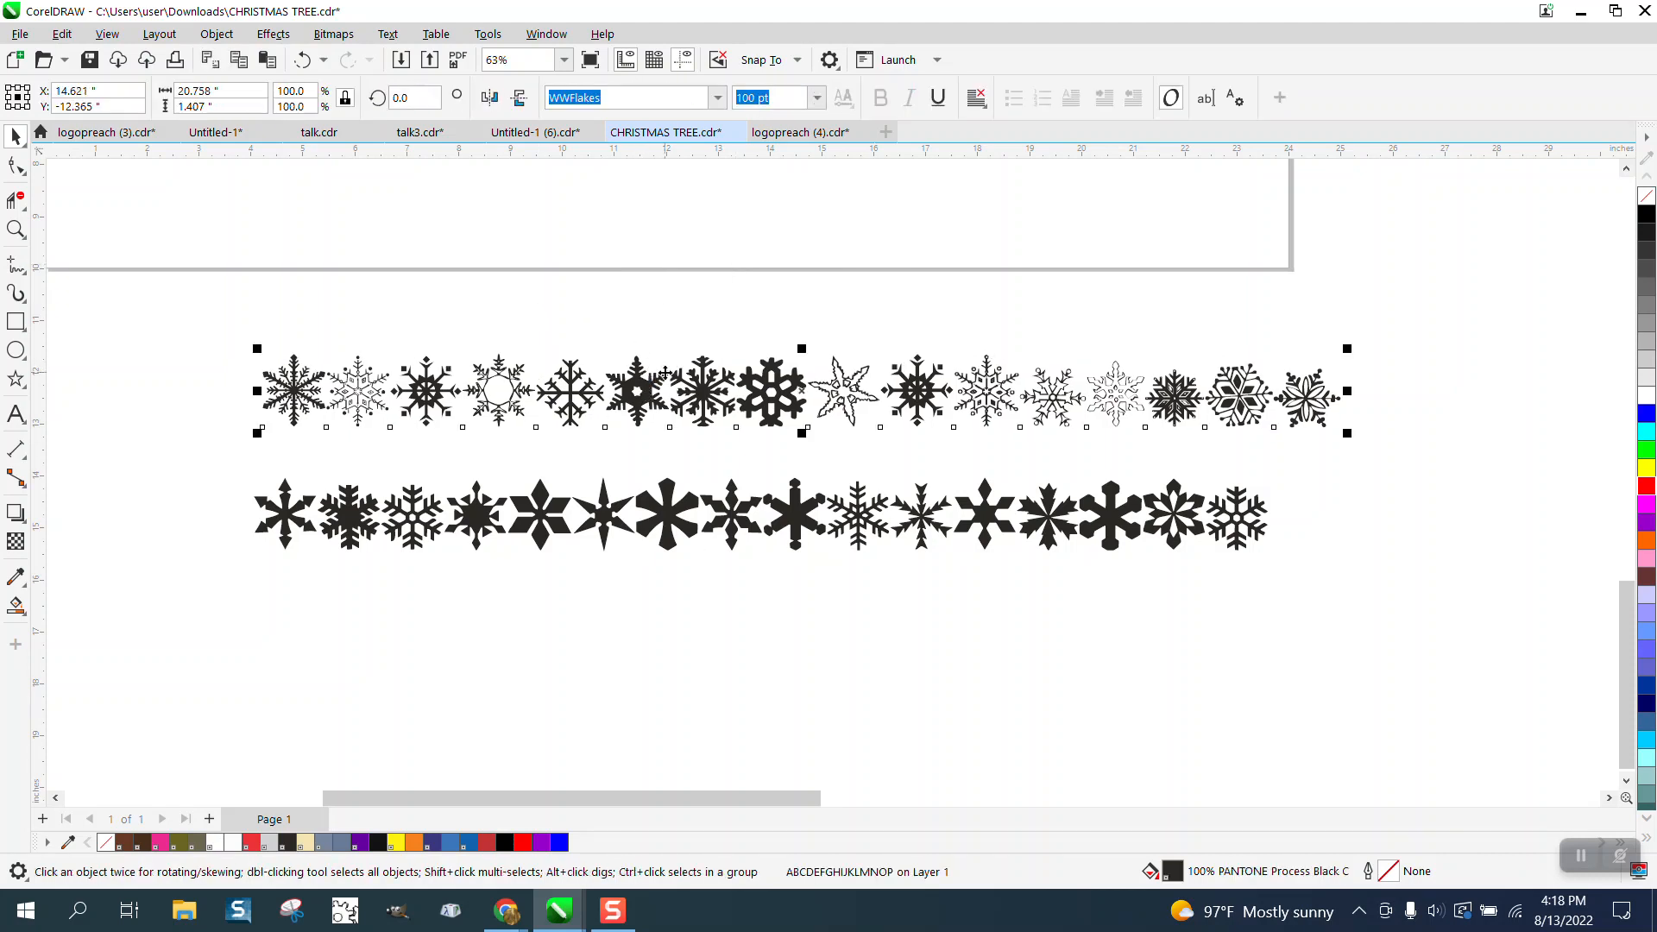
key(ctrl+k)
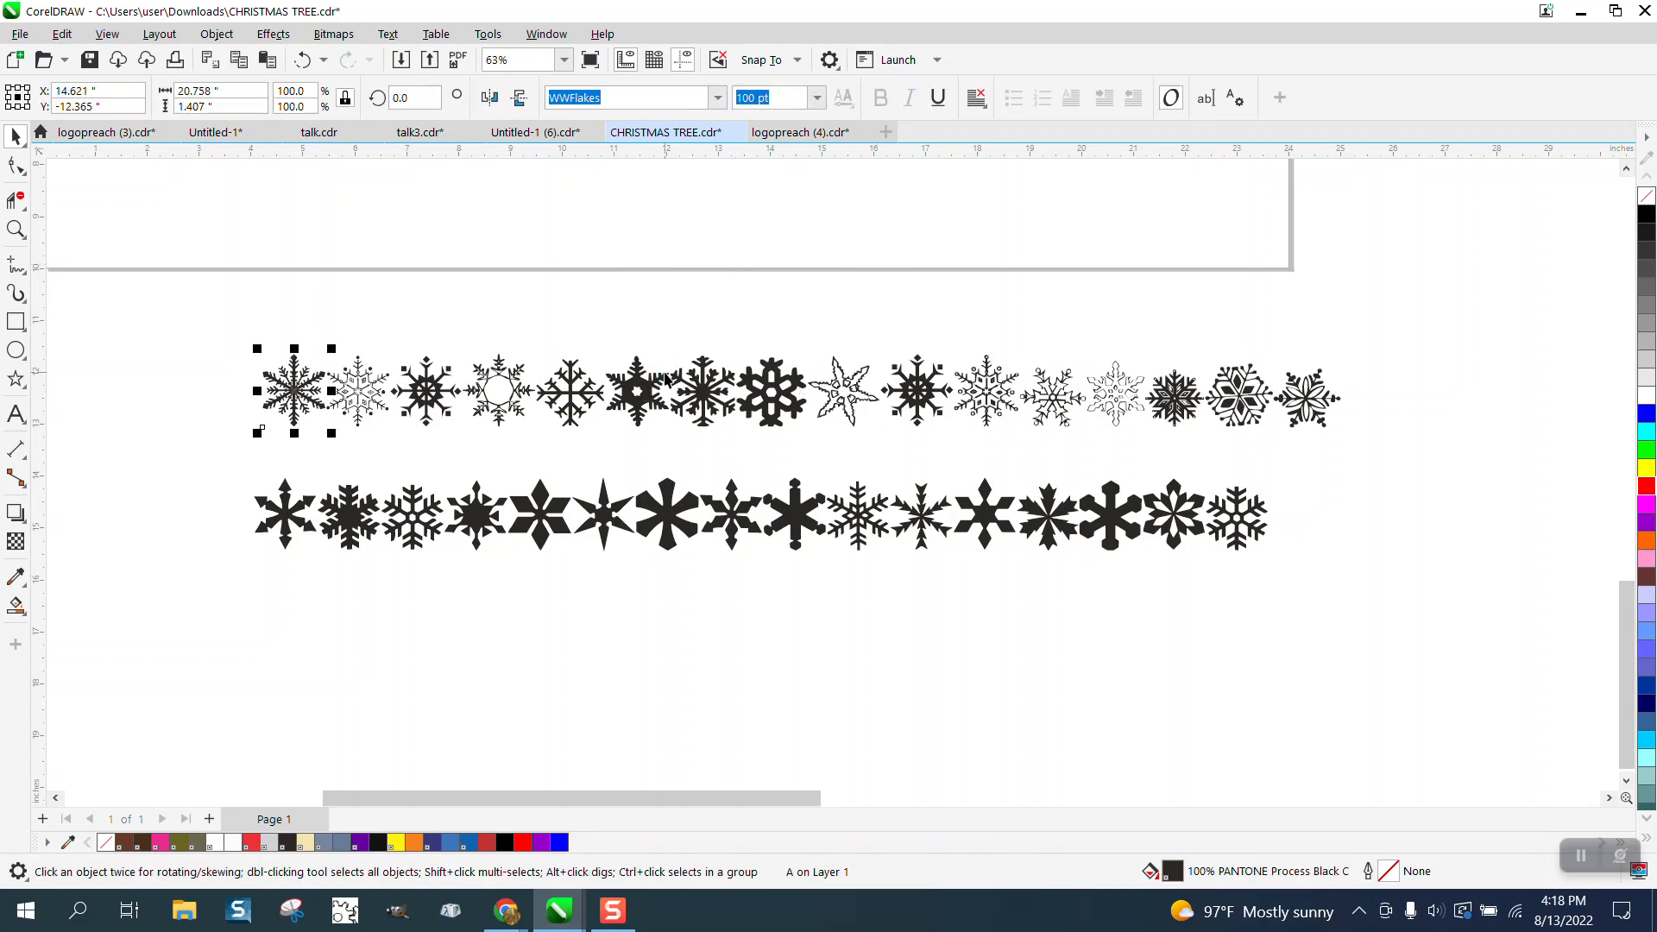
click(670, 530)
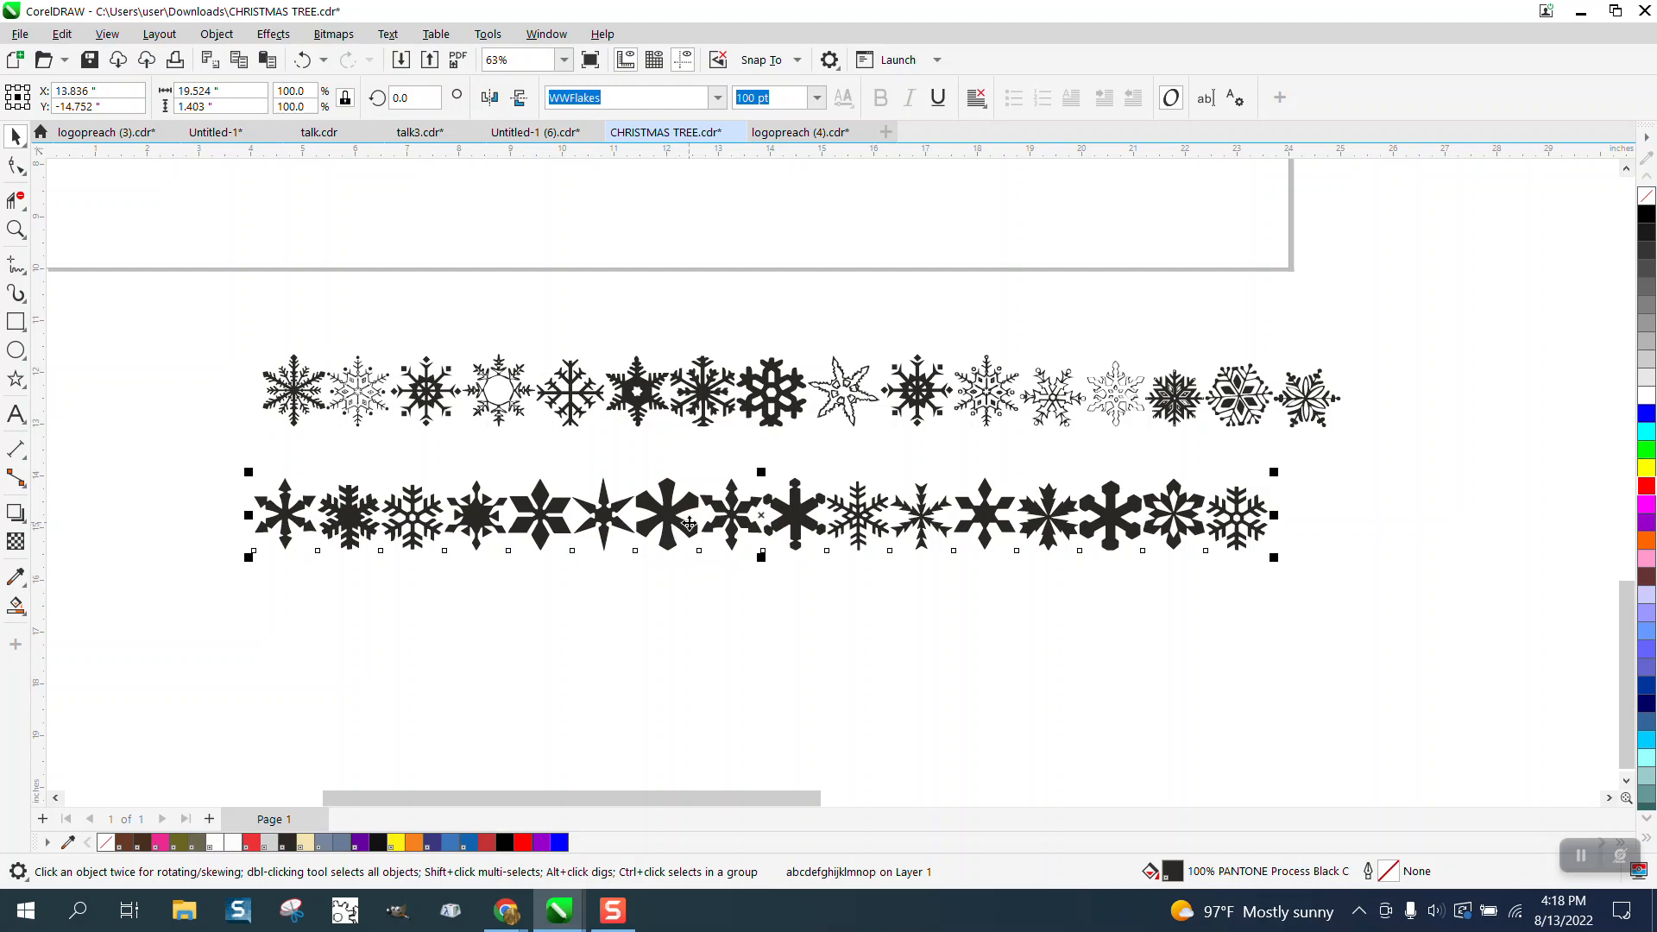
key(ctrl+k)
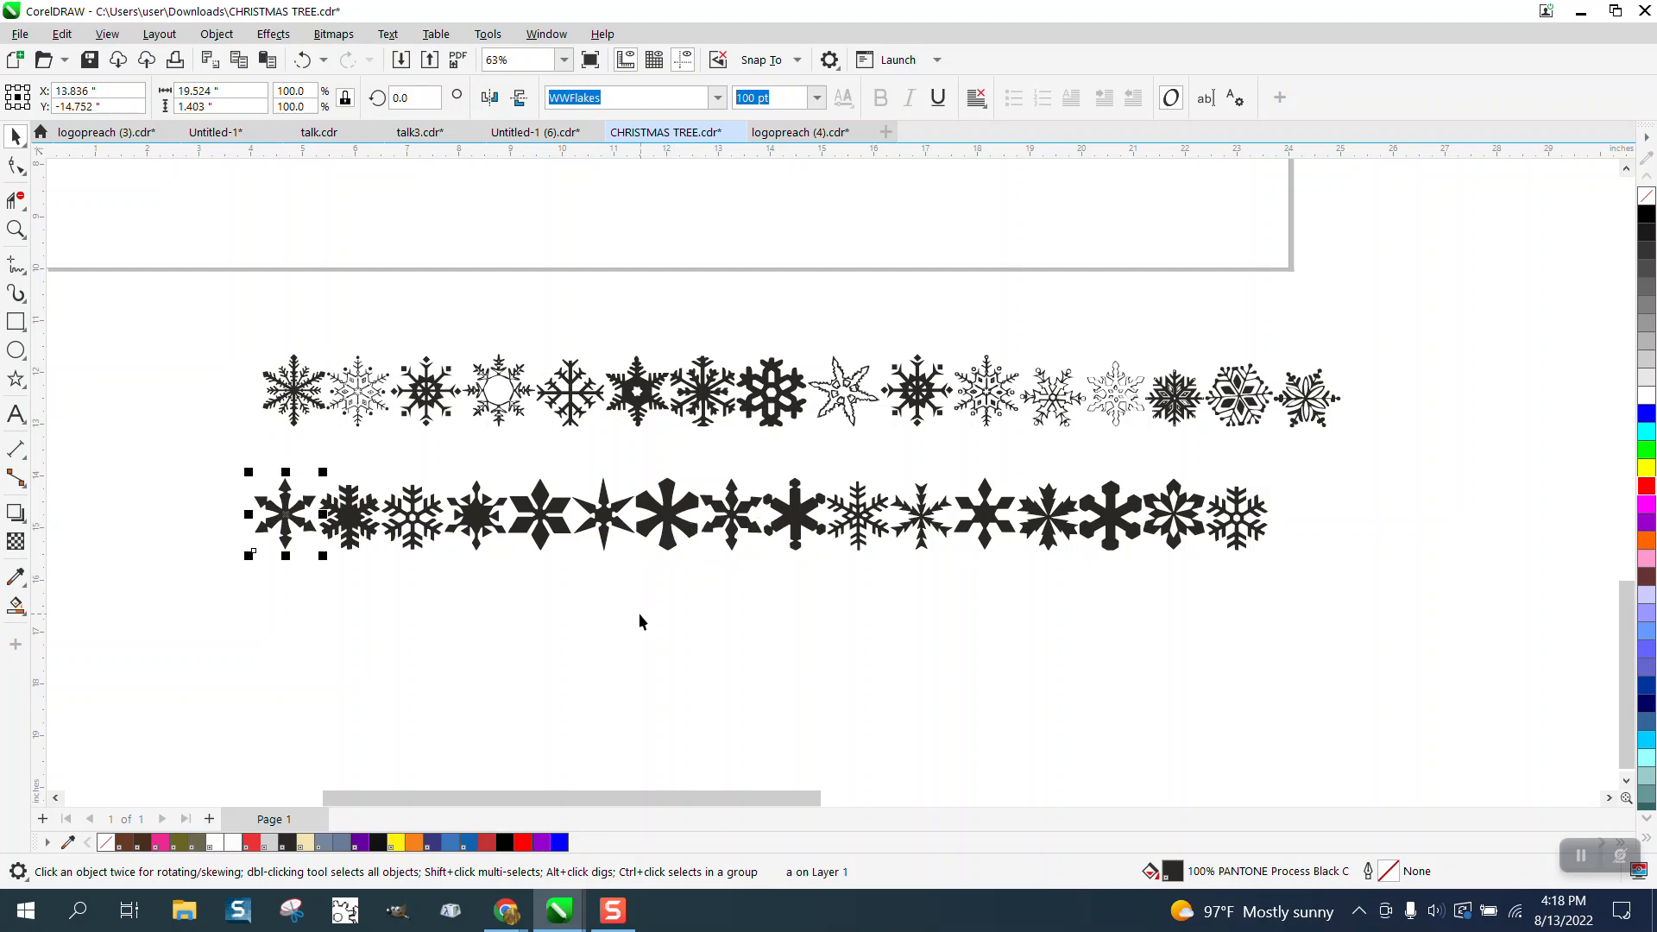
Move the first, third, fifth, sixth, eighth, tenth, twelfth and last snowflakes of the lower row into the empty space below it.
click(406, 571)
drag(289, 522, 281, 678)
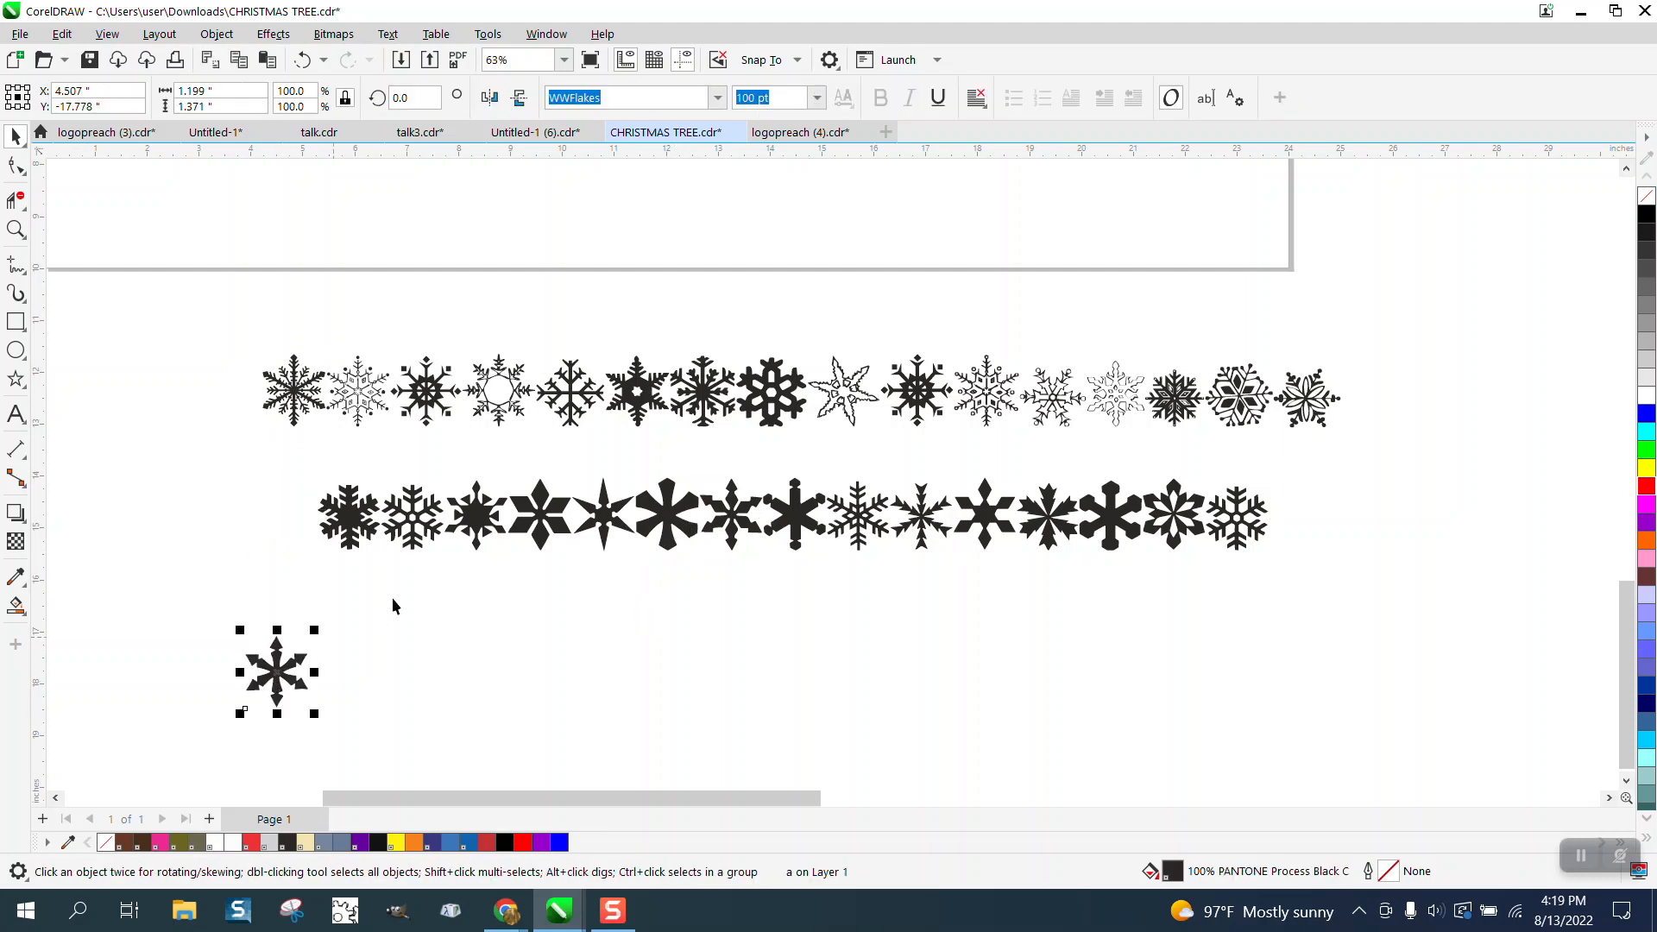
drag(413, 520, 400, 663)
drag(540, 534, 534, 680)
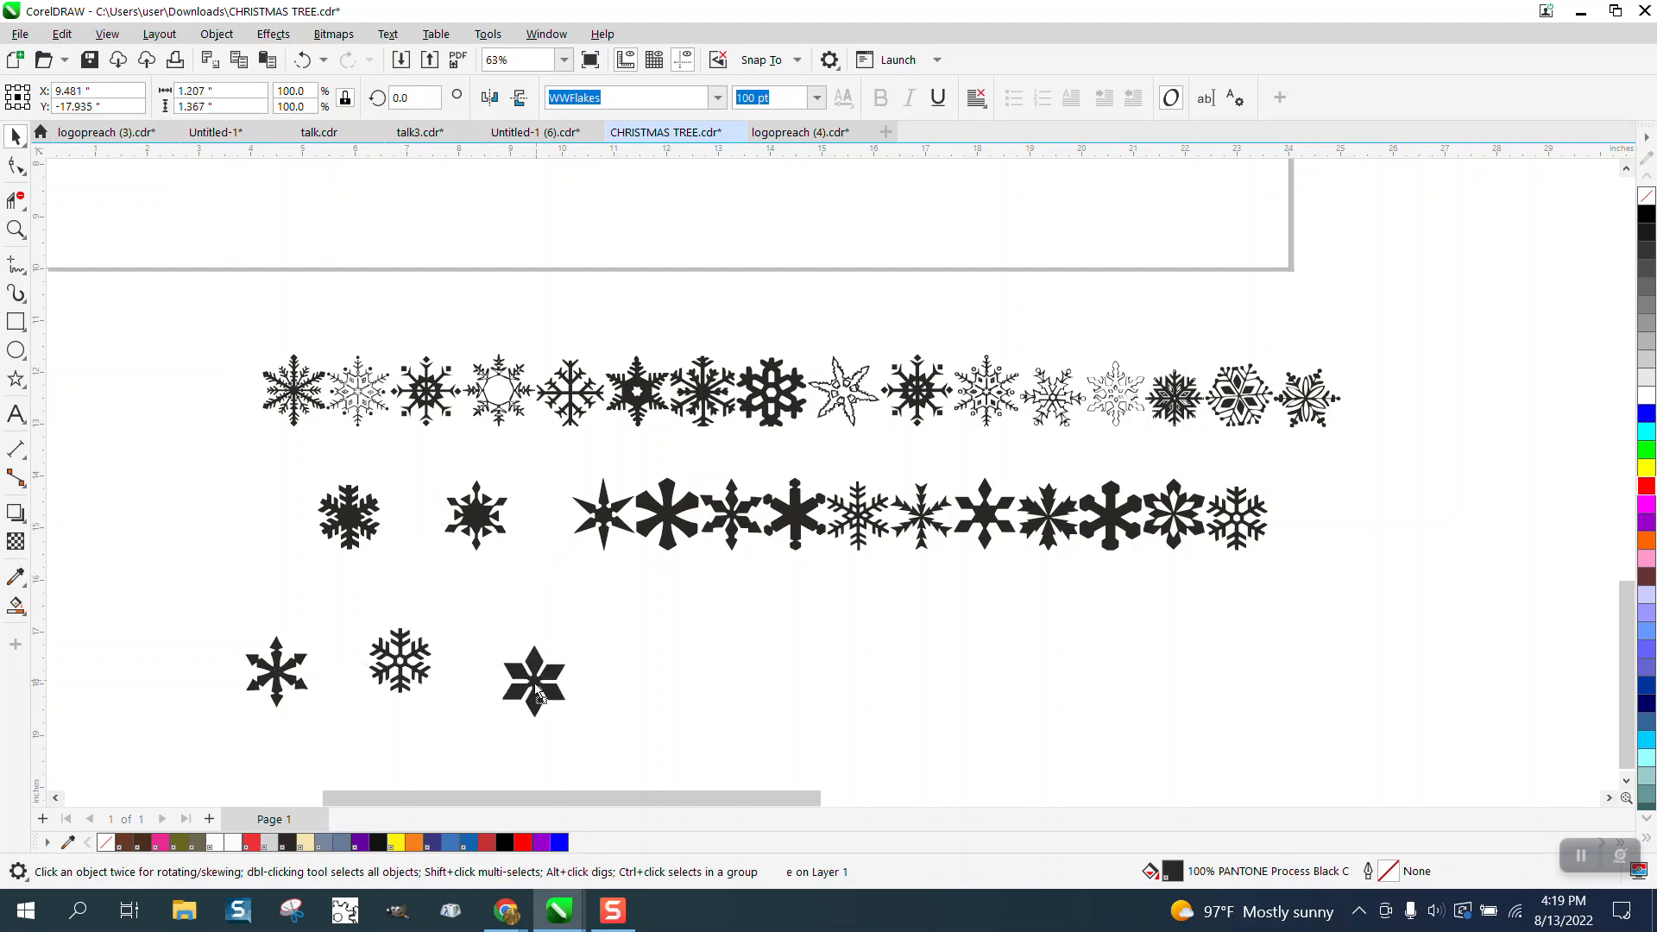
drag(602, 532, 608, 700)
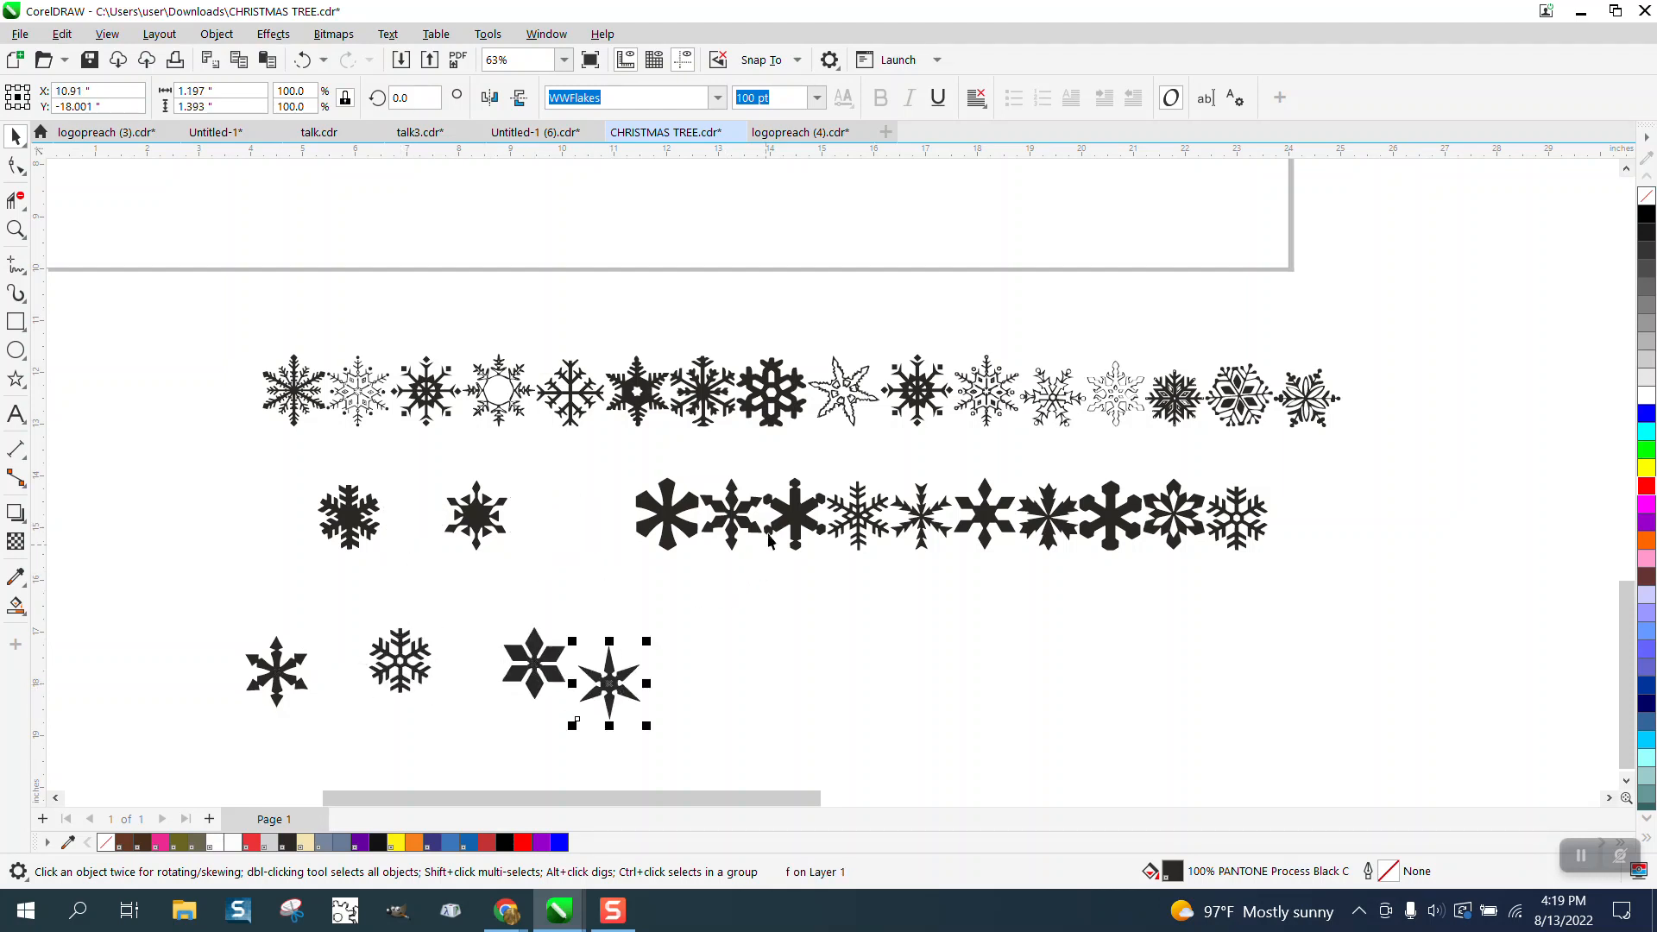
drag(756, 527, 761, 686)
drag(861, 539, 868, 719)
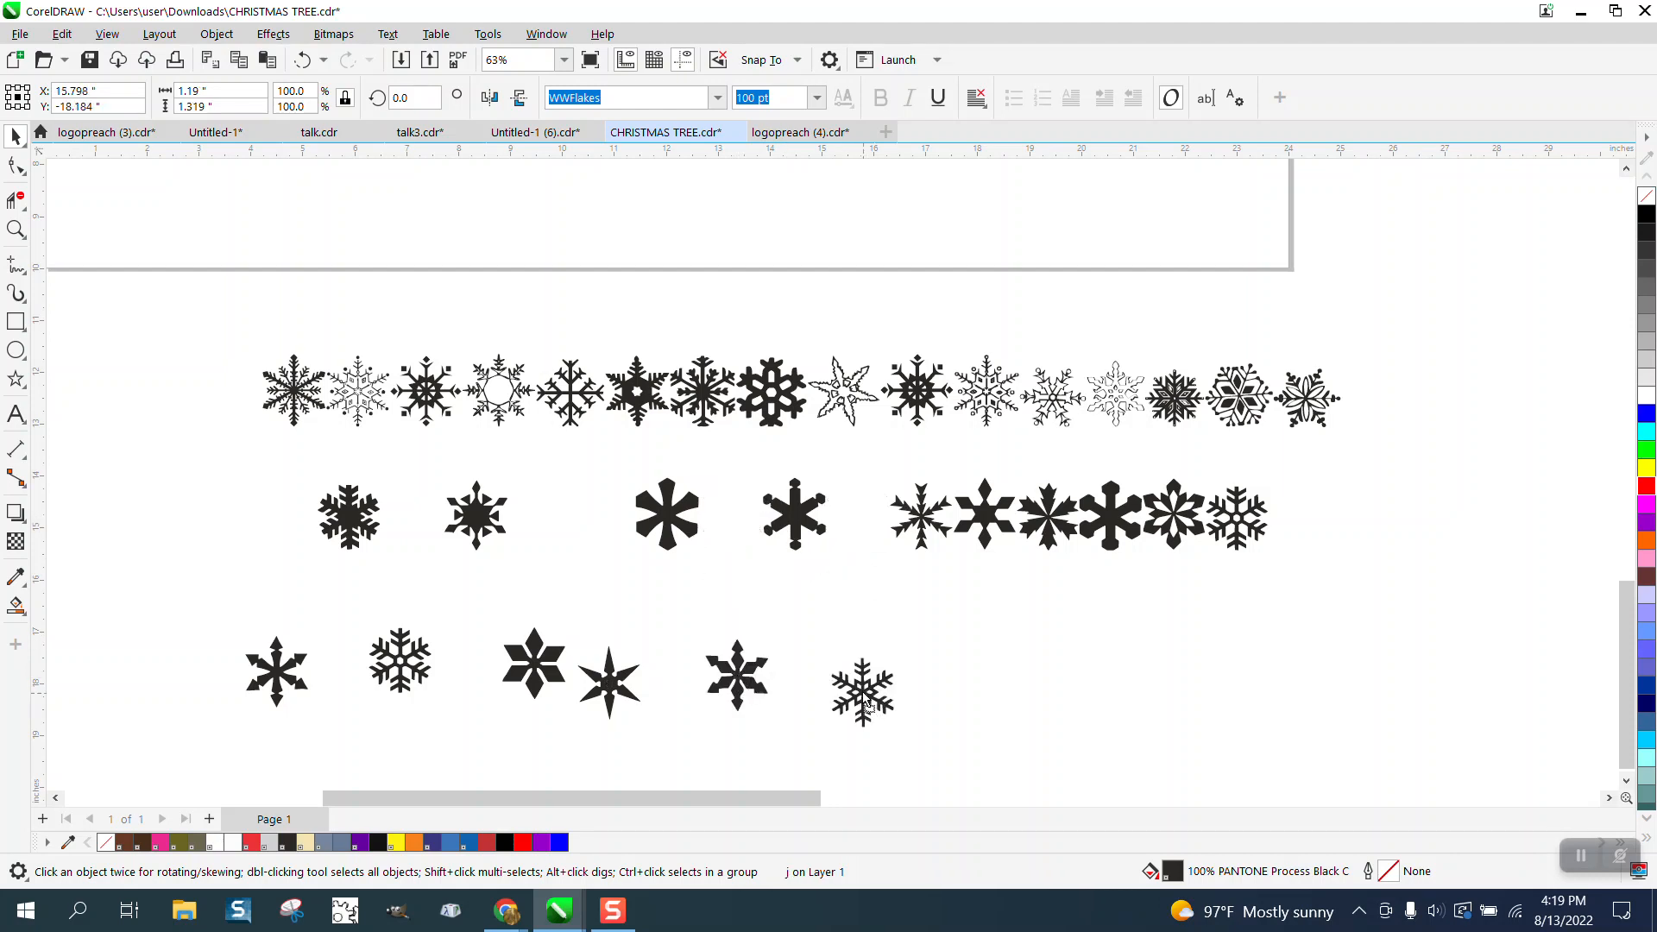
drag(986, 528, 1001, 679)
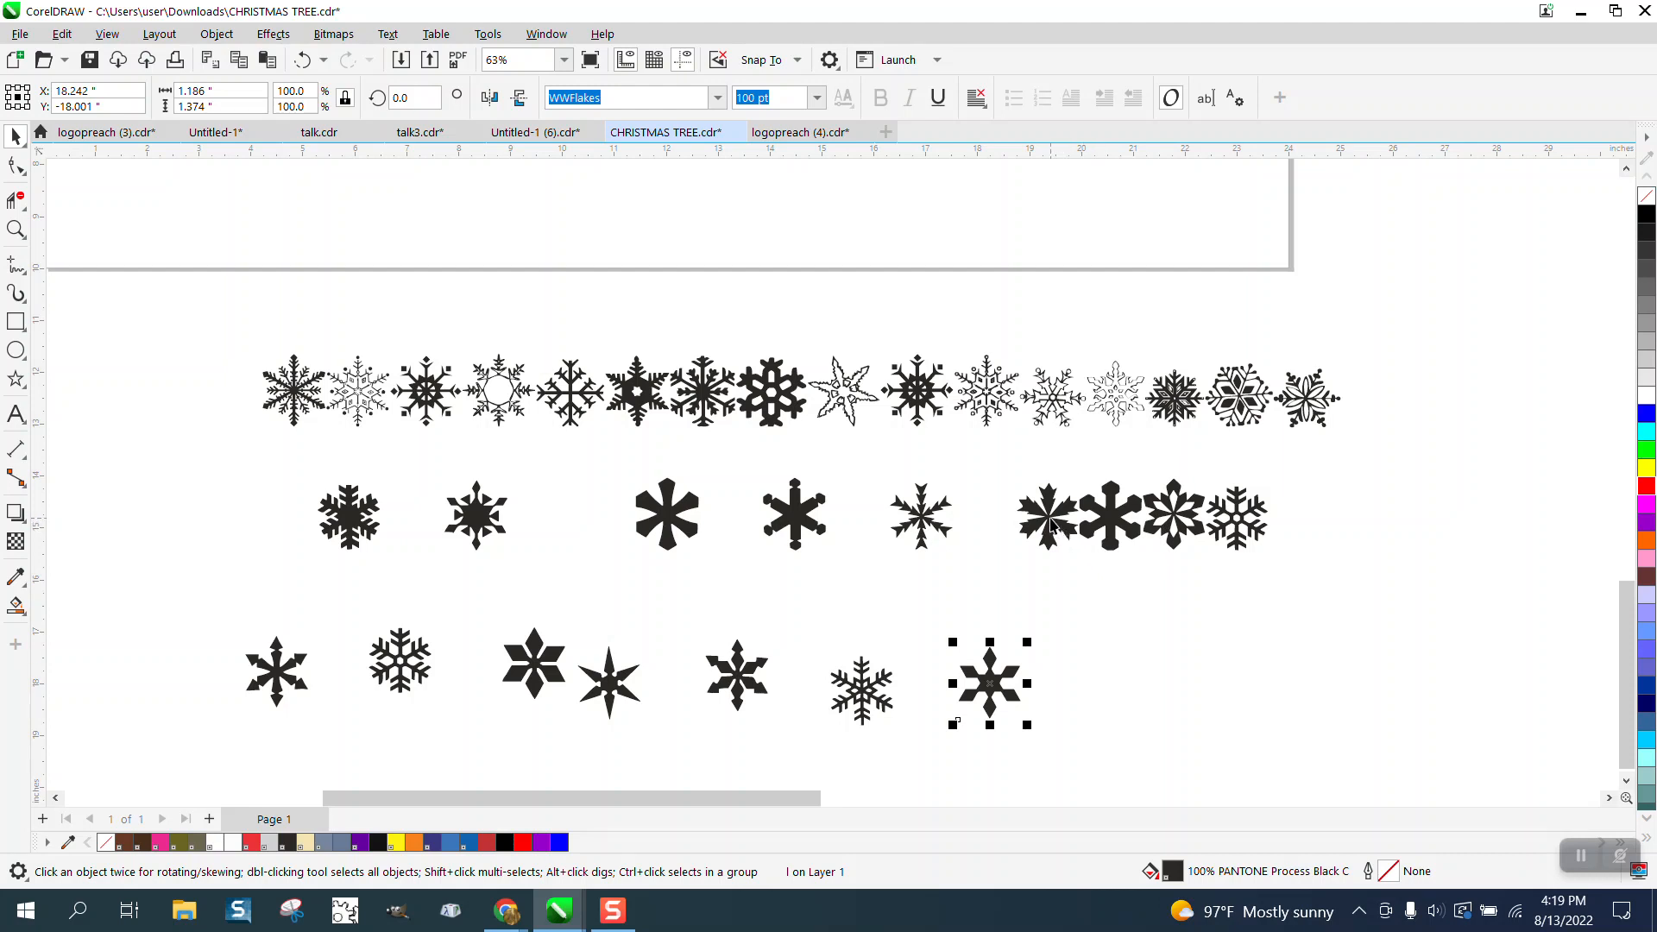
drag(1235, 517, 1151, 673)
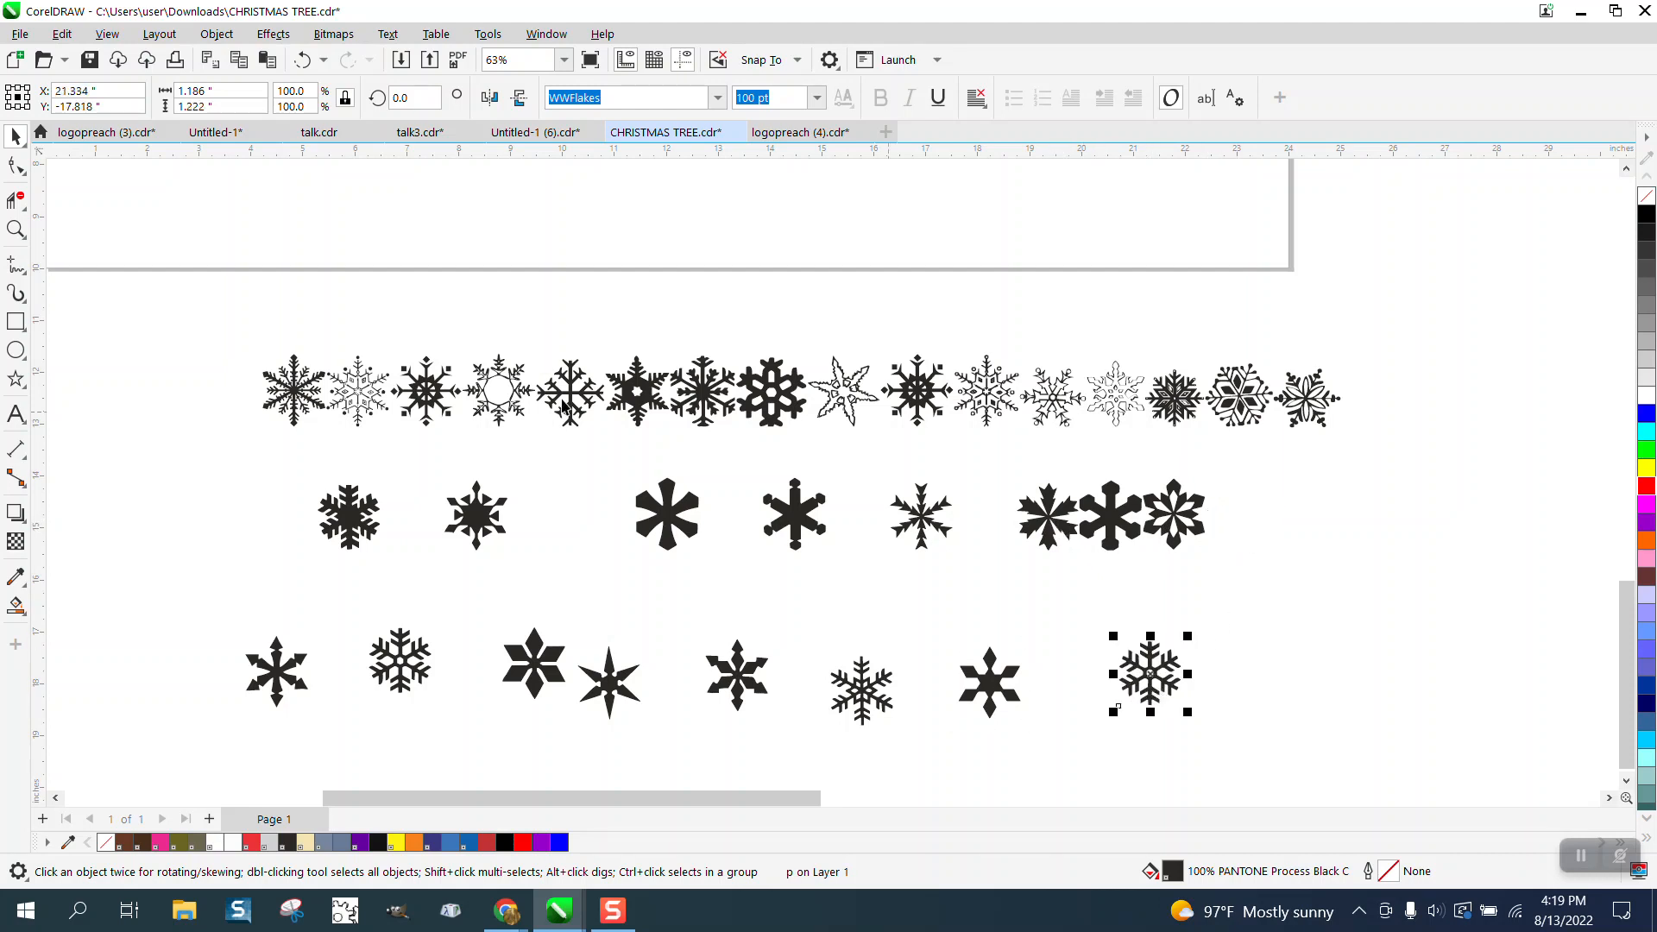
Delete all the snowflakes left in the two original rows.
drag(201, 300, 1398, 596)
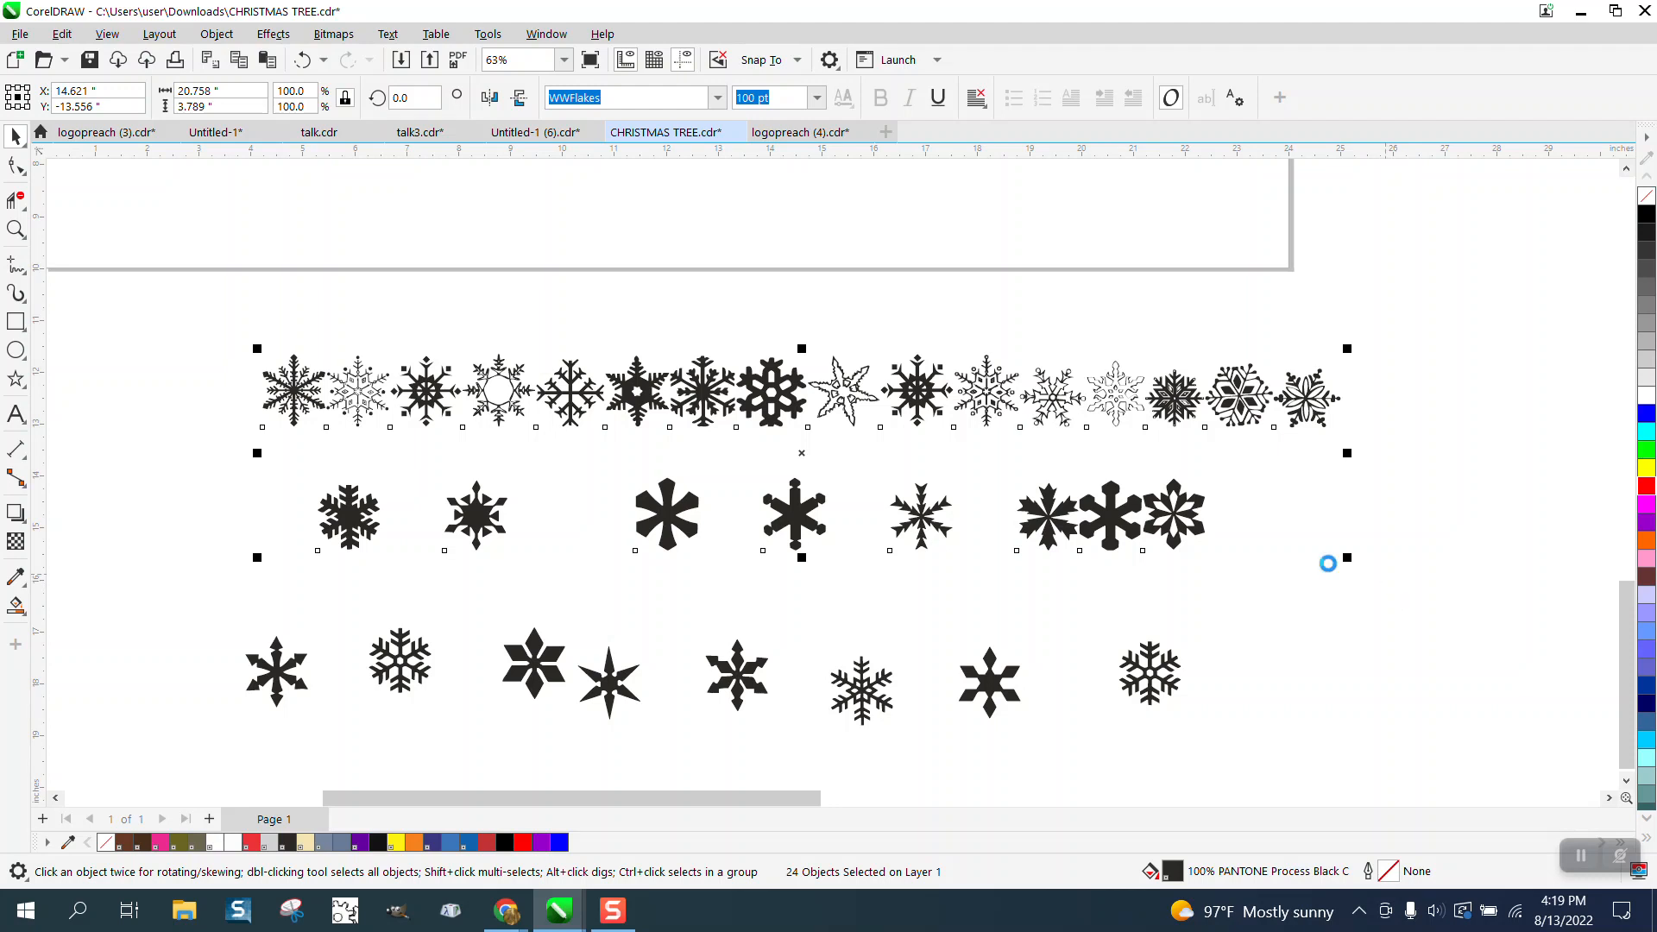
key(Delete)
Remove the fill from the eight remaining snowflakes and give them a red outline.
scroll(758, 394, down, 1)
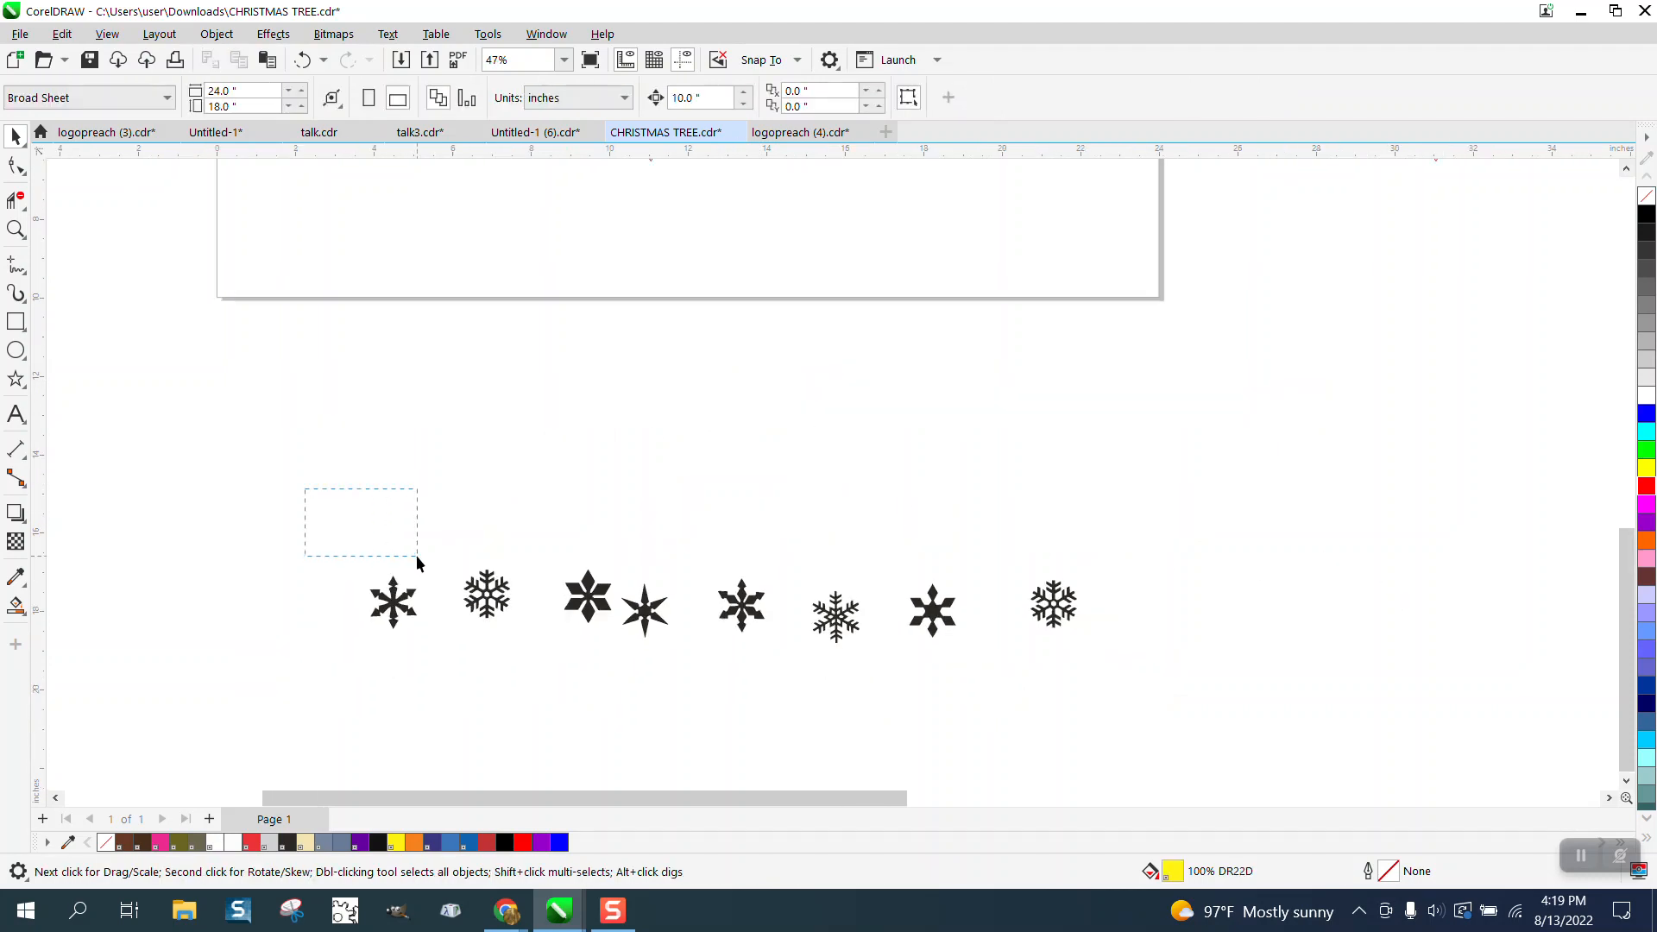
drag(969, 697, 1105, 703)
click(1647, 197)
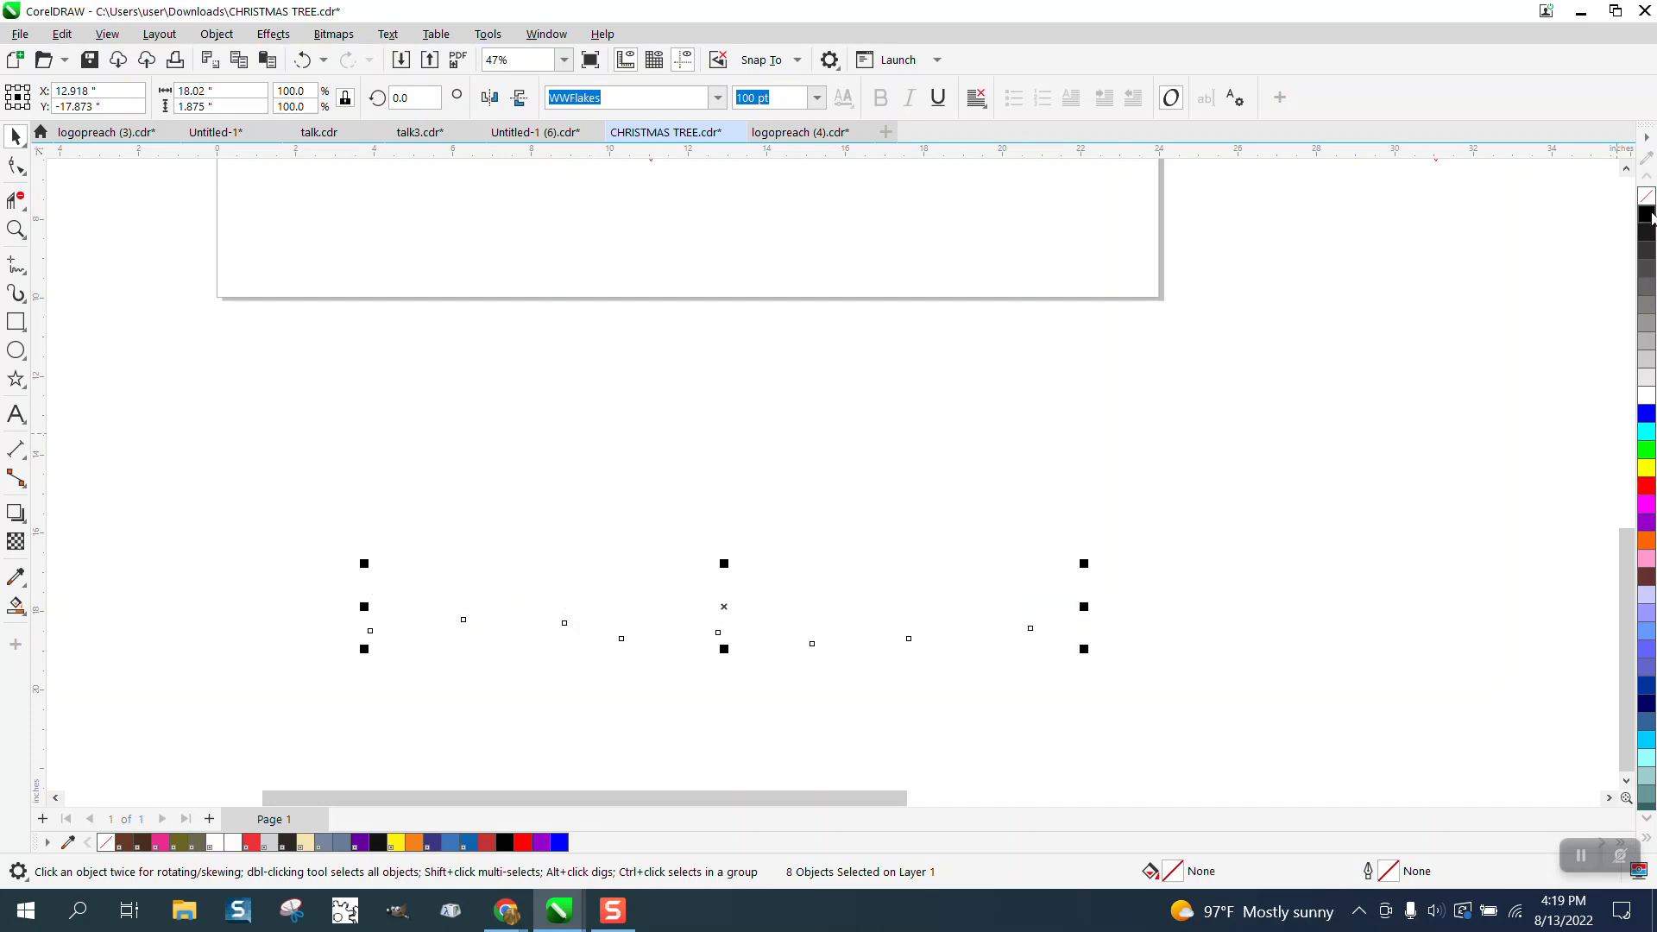
right_click(1649, 488)
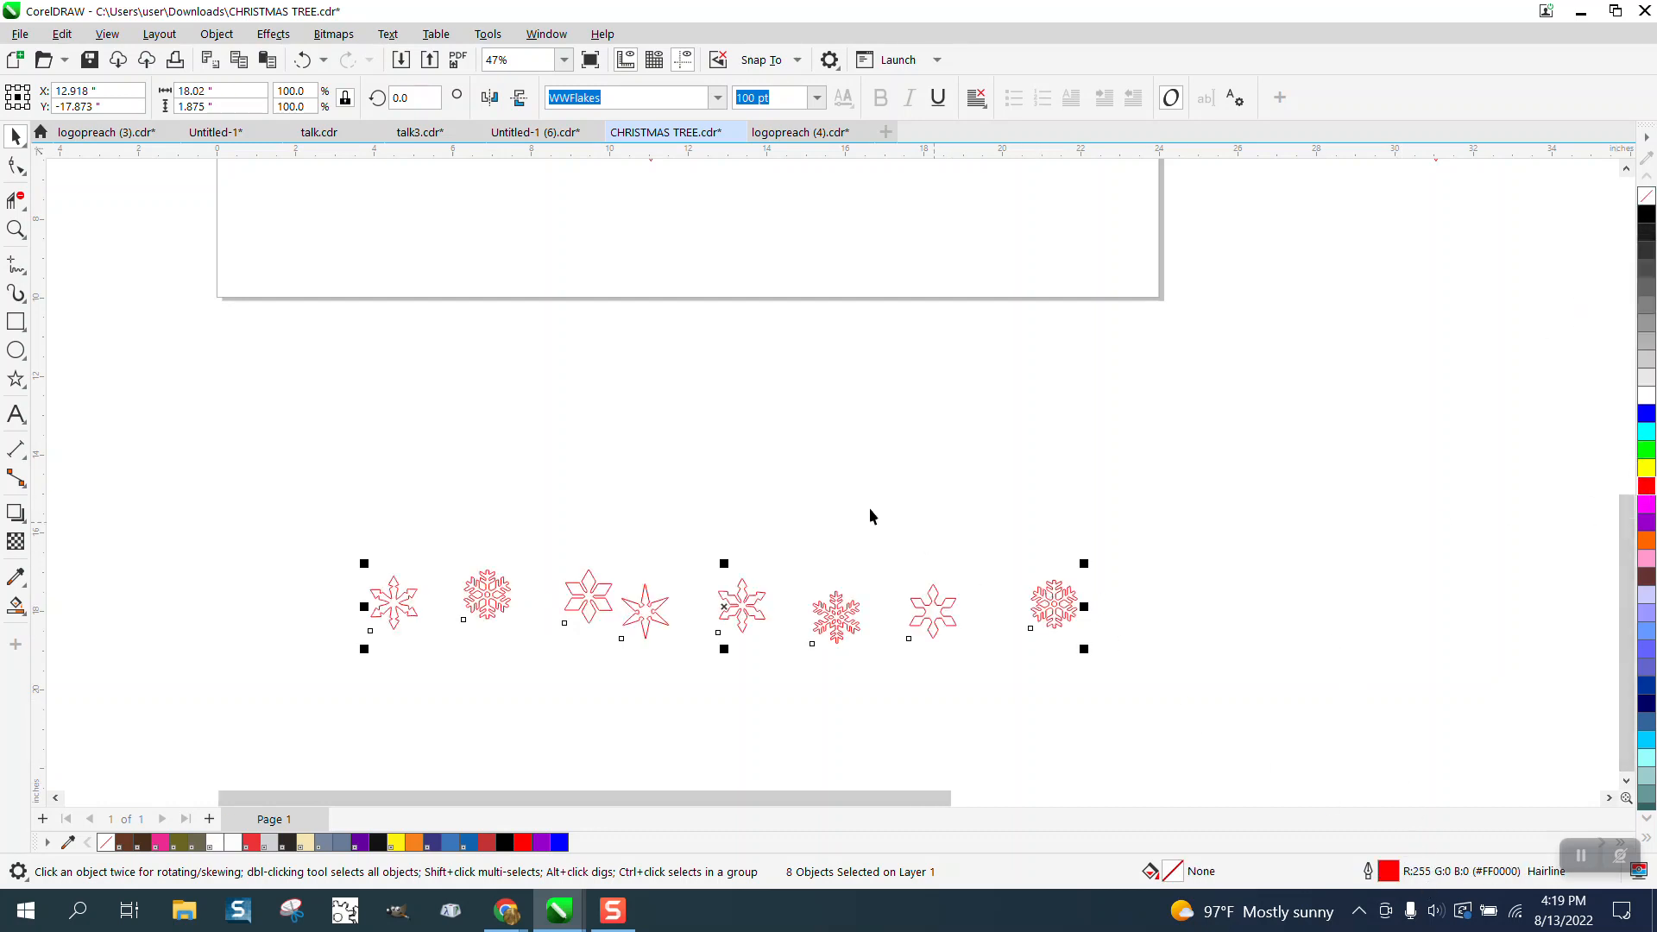
Move the eight red snowflakes up beside the star of the hollow tree outside the page and deselect them.
scroll(891, 509, down, 3)
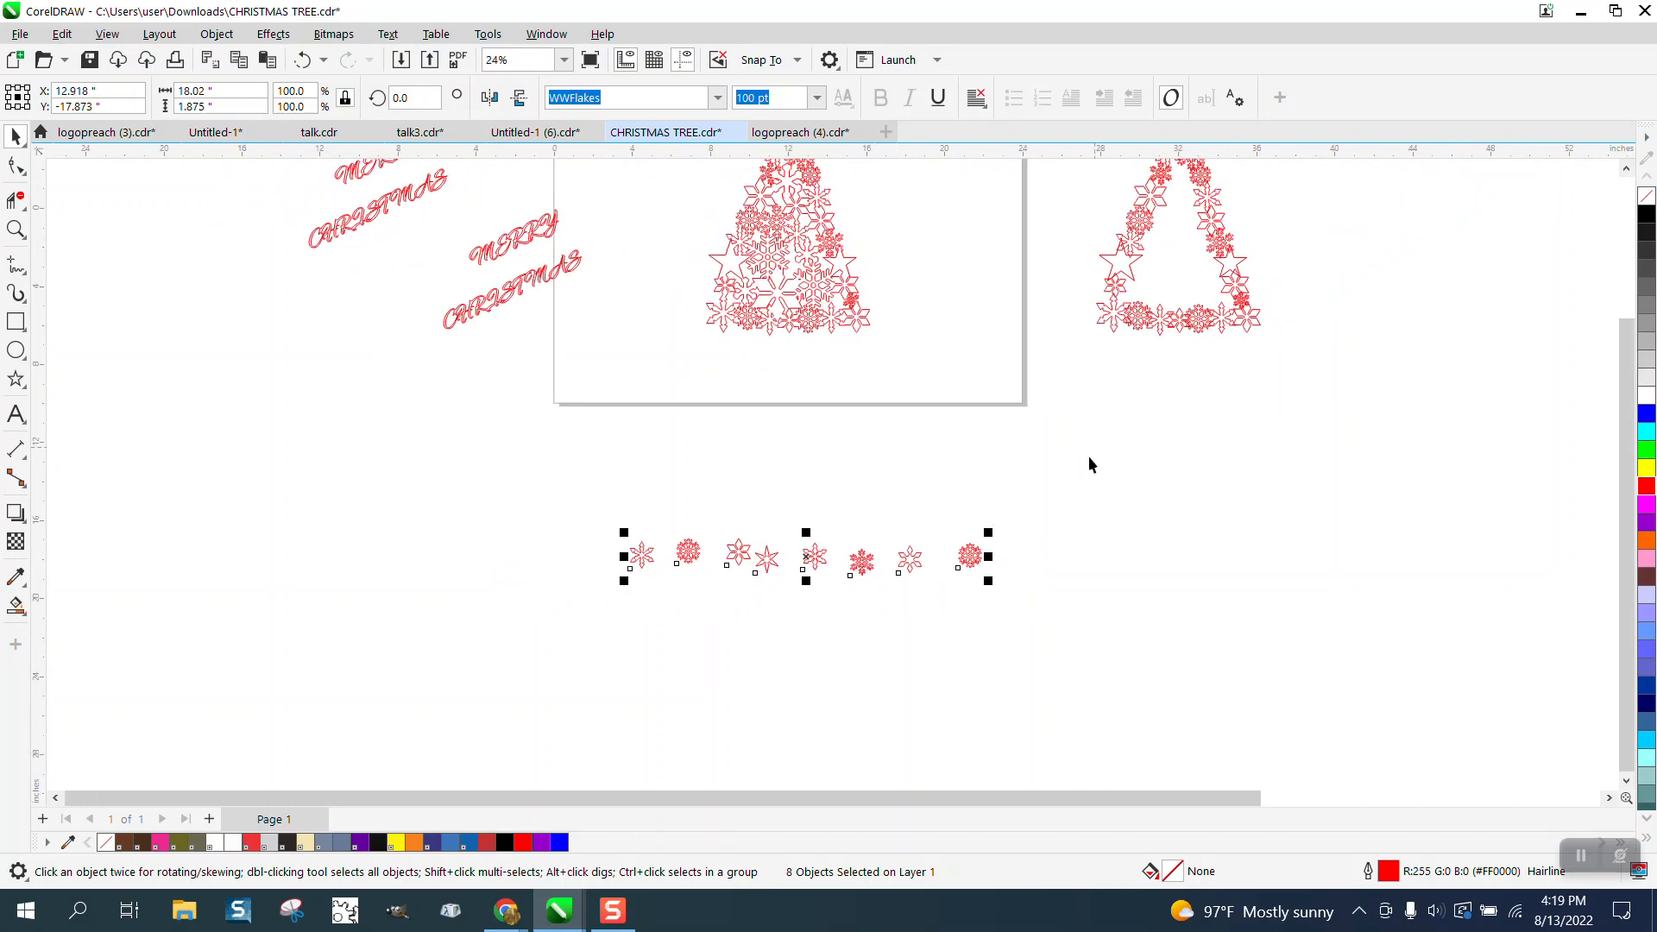
scroll(1084, 557, down, 1)
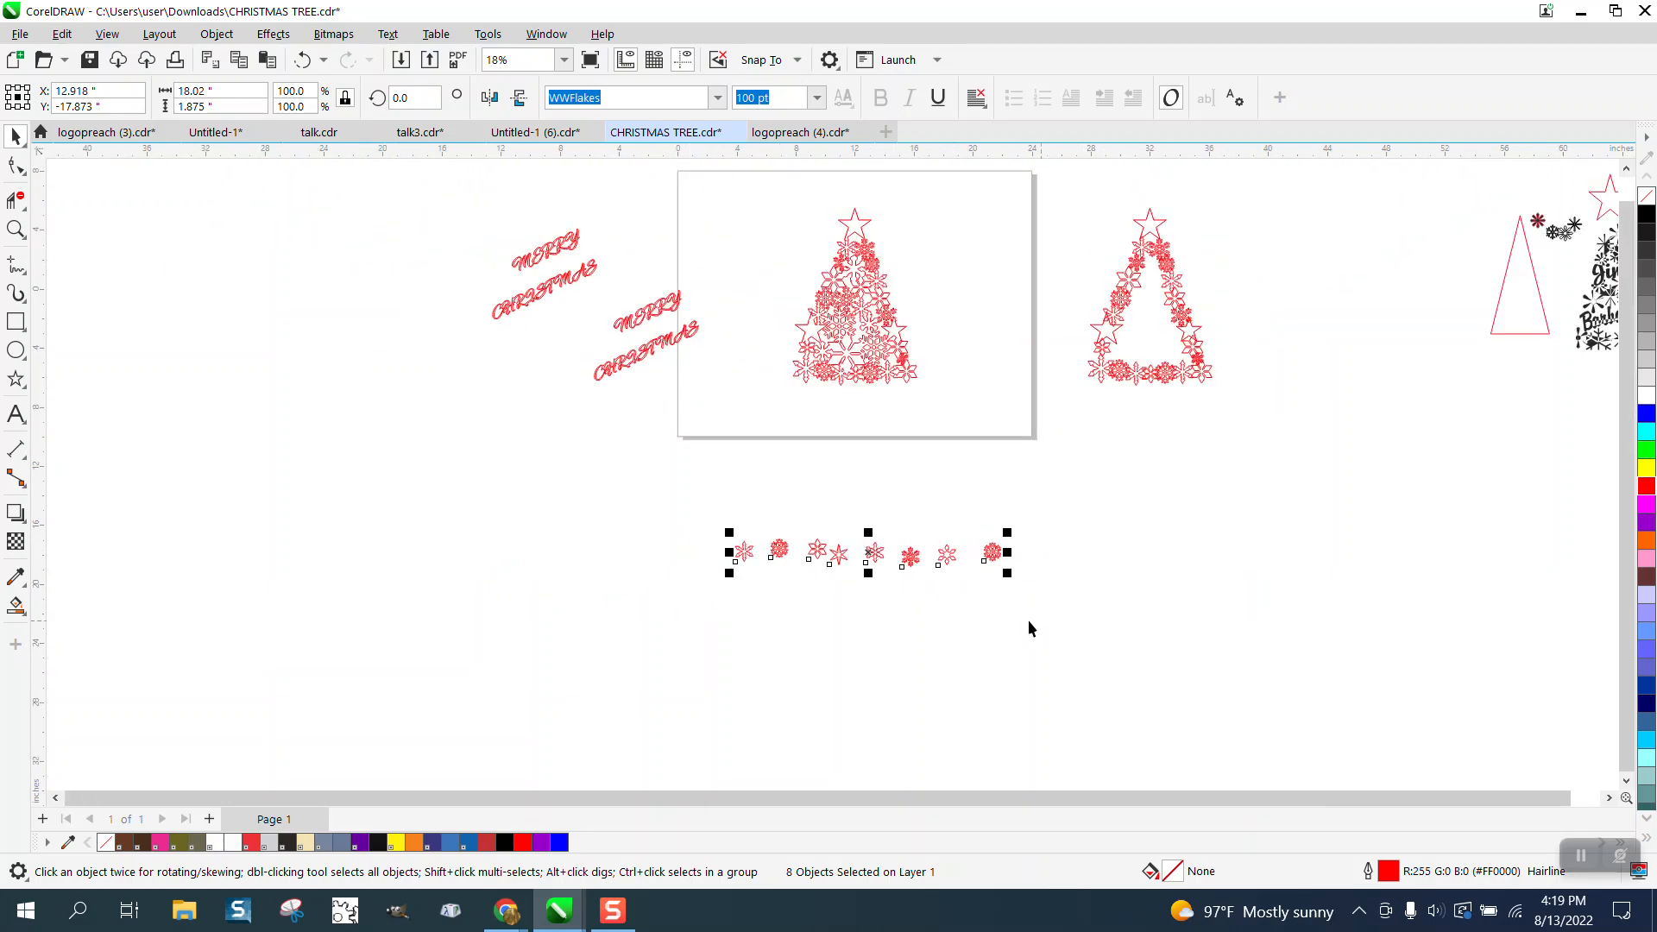
drag(816, 552, 1268, 230)
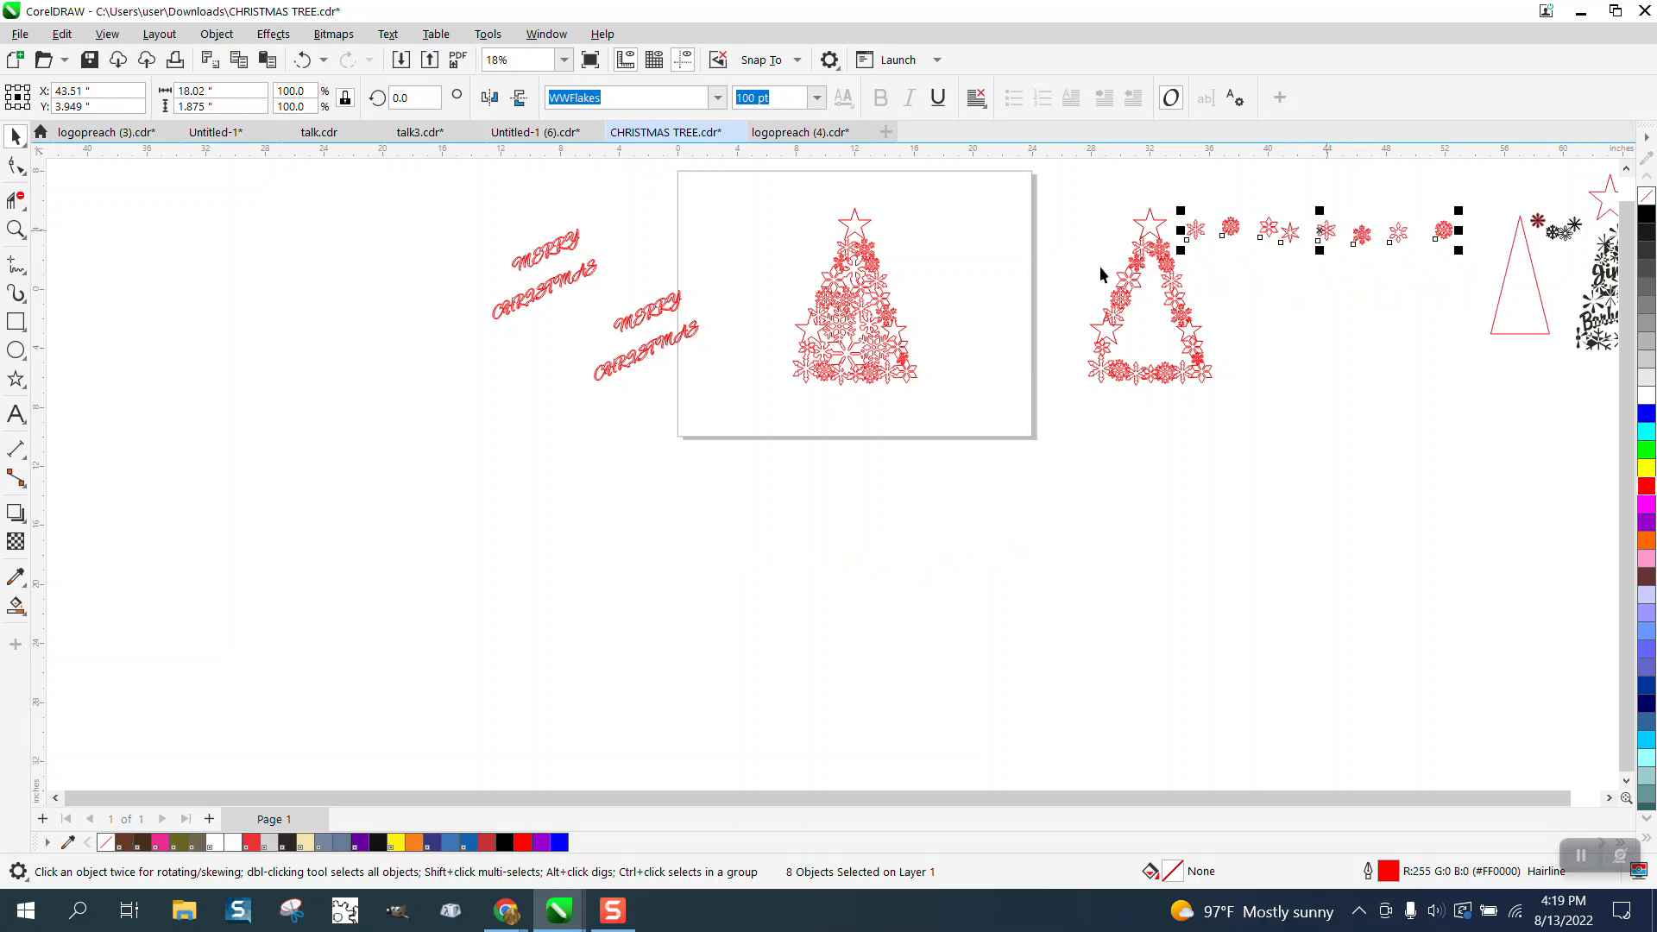
click(24, 218)
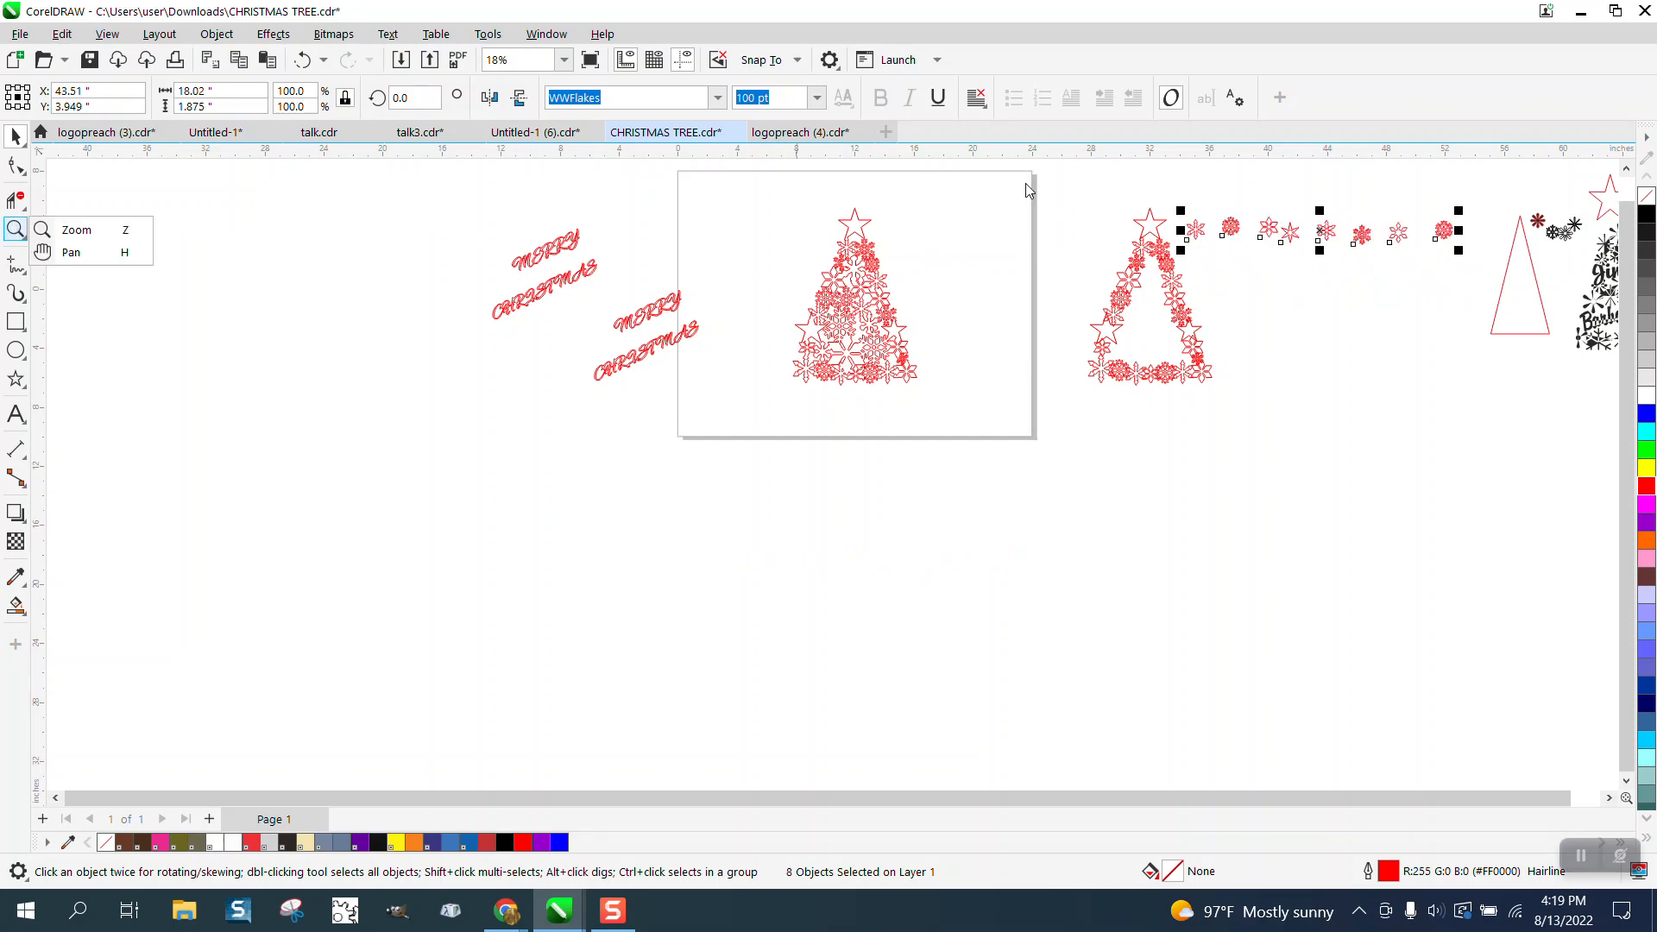
click(17, 200)
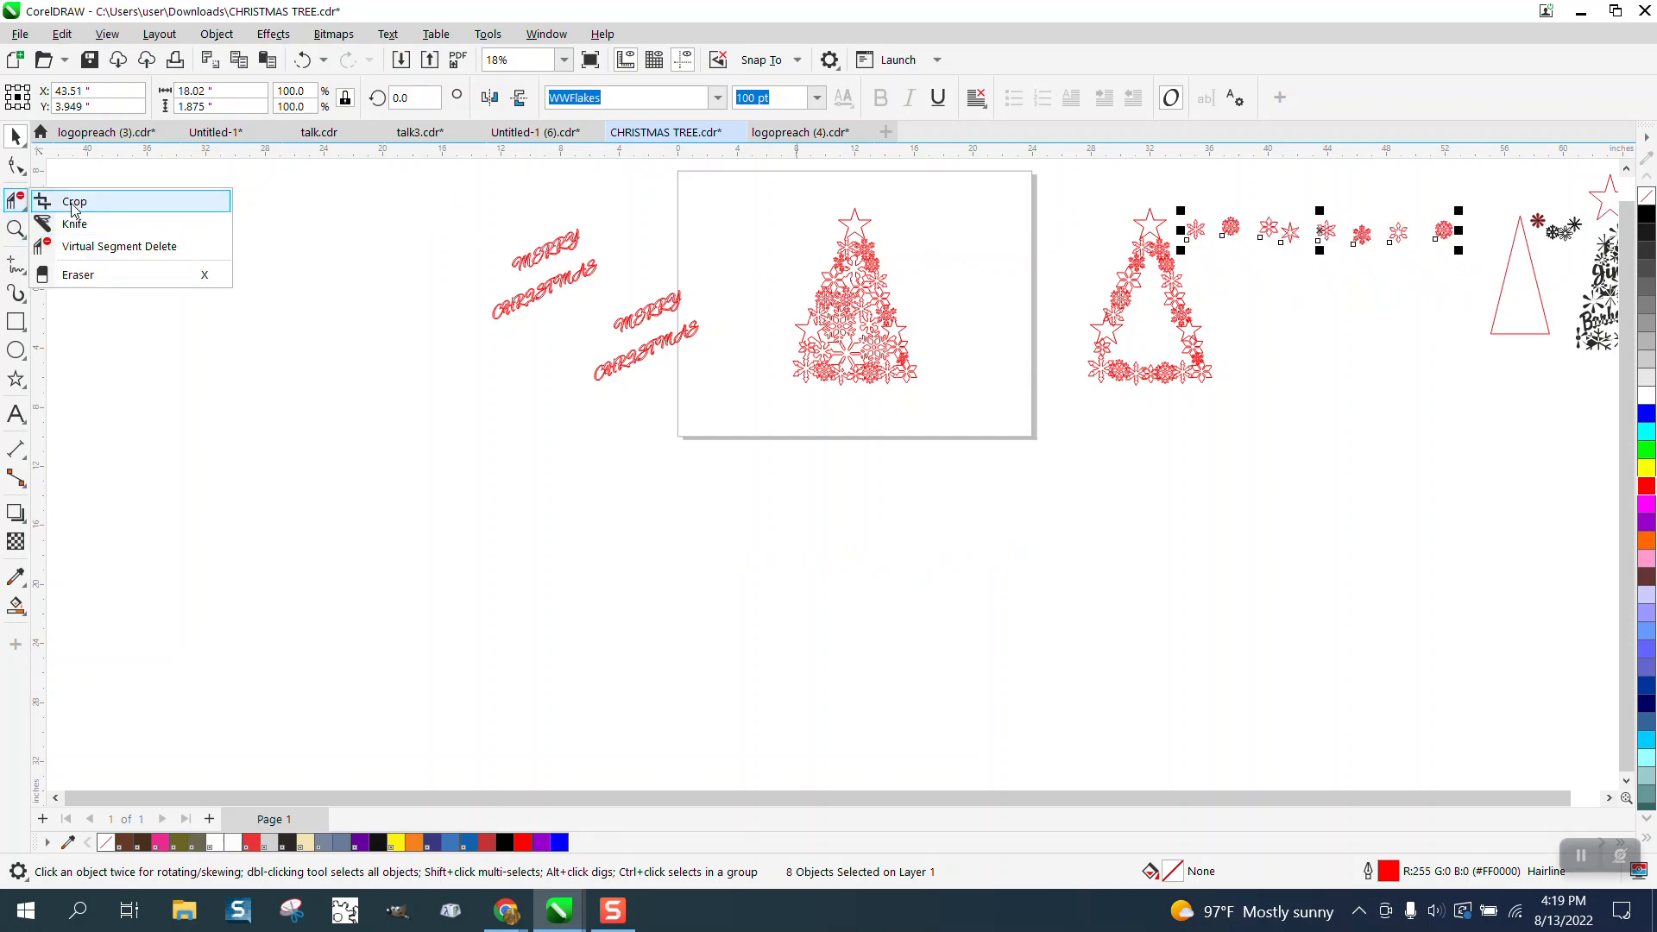
mouse_move(17, 232)
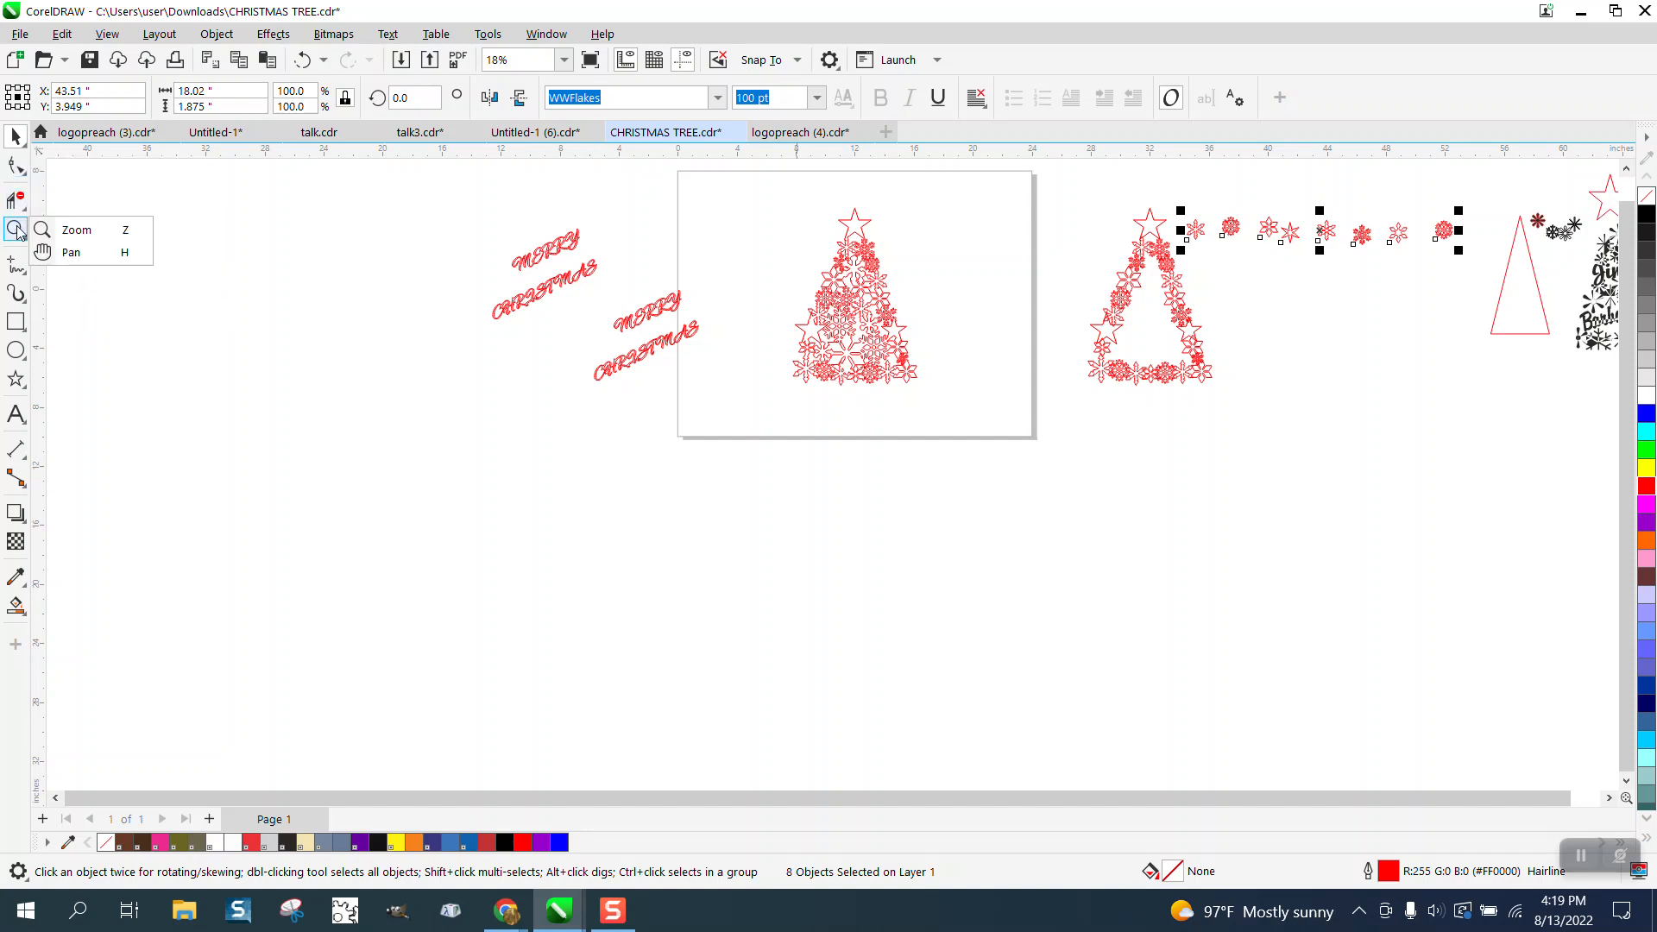
click(74, 232)
drag(1345, 328, 1580, 480)
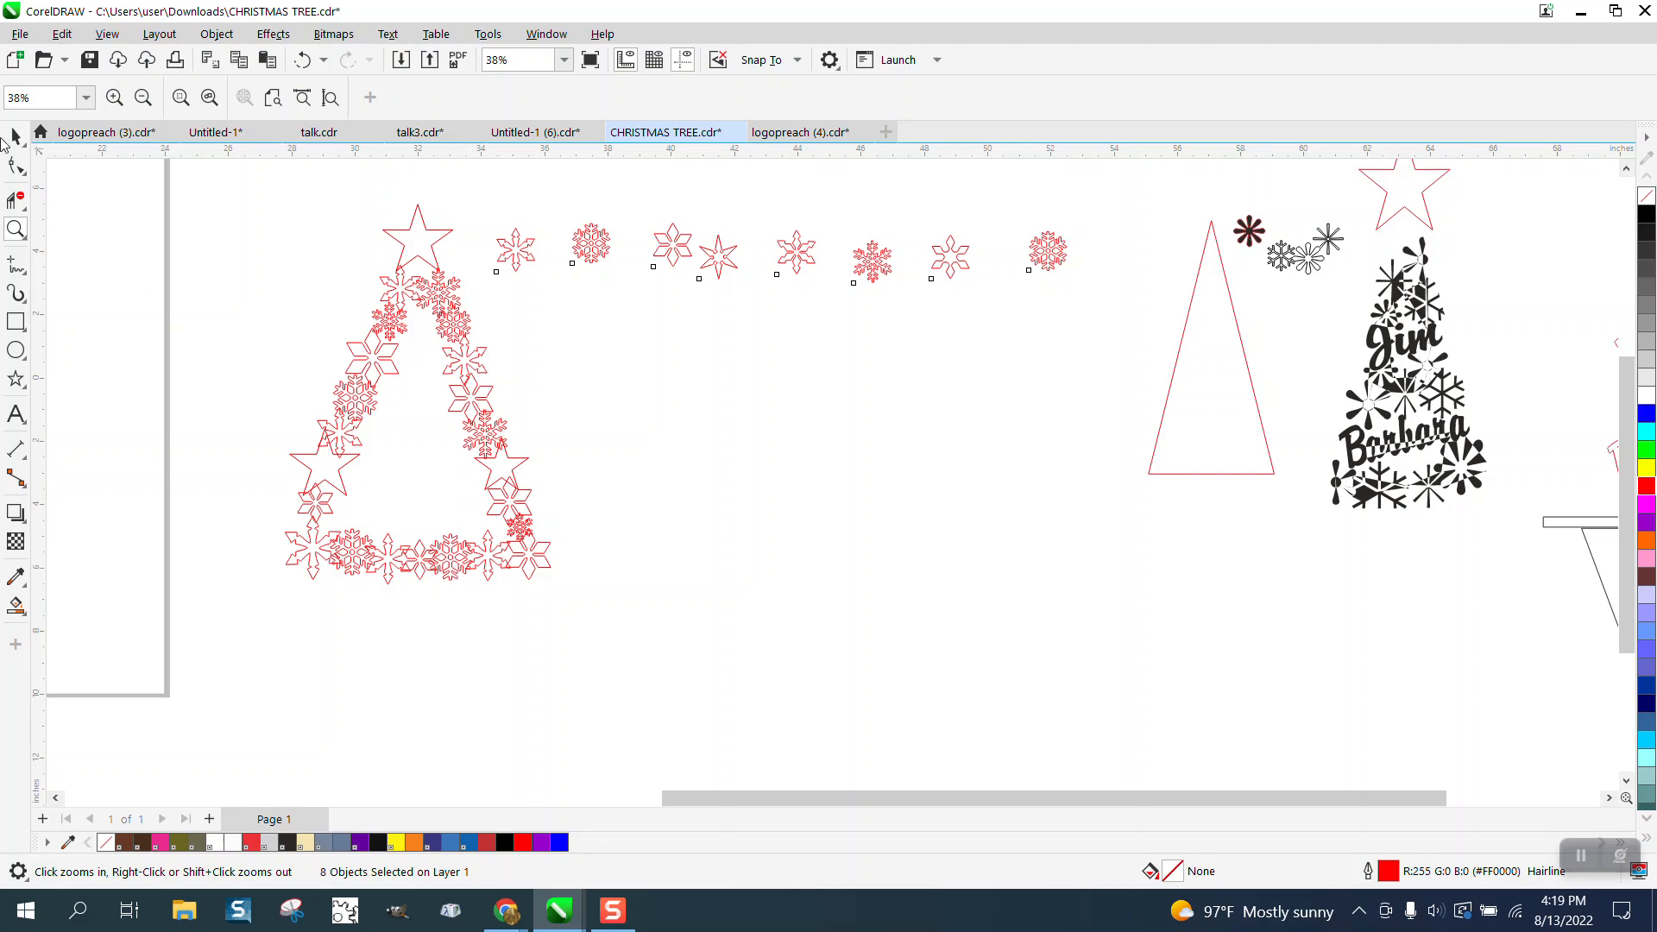
click(15, 138)
click(572, 344)
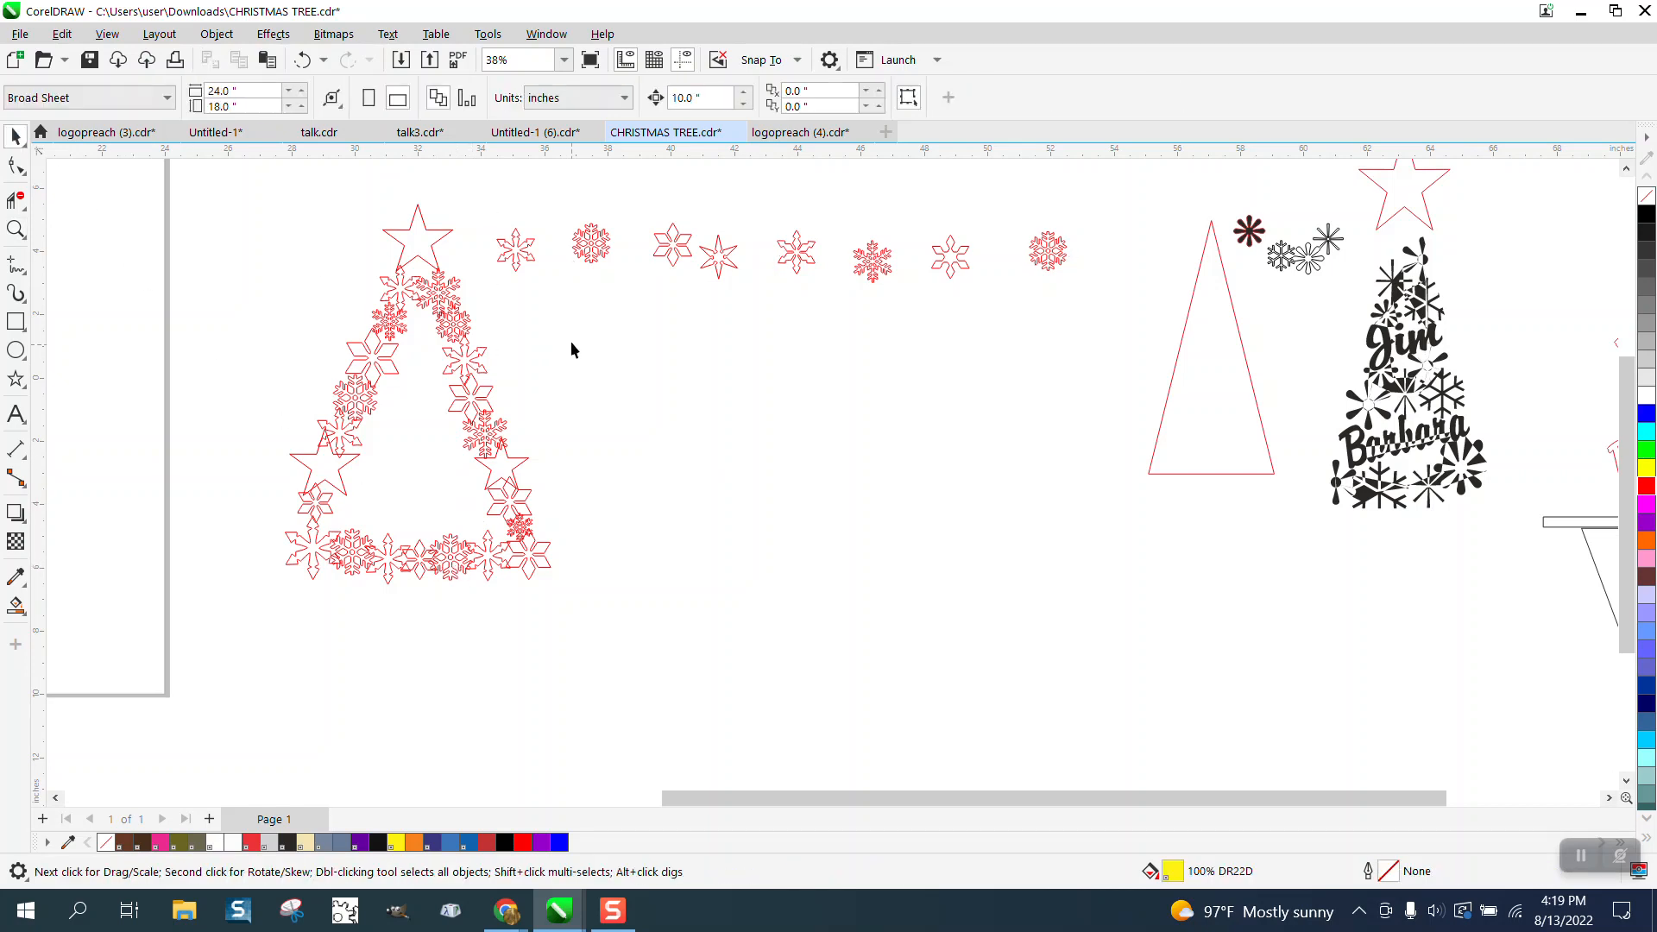
Place the first, second, fourth, fifth and last loose snowflakes inside the hollow tree, enlarging them where the gaps are wide.
click(533, 266)
drag(551, 278, 423, 350)
click(590, 246)
drag(610, 263, 473, 390)
click(713, 275)
drag(740, 281, 451, 432)
click(814, 267)
drag(821, 280, 339, 516)
drag(1050, 276, 394, 495)
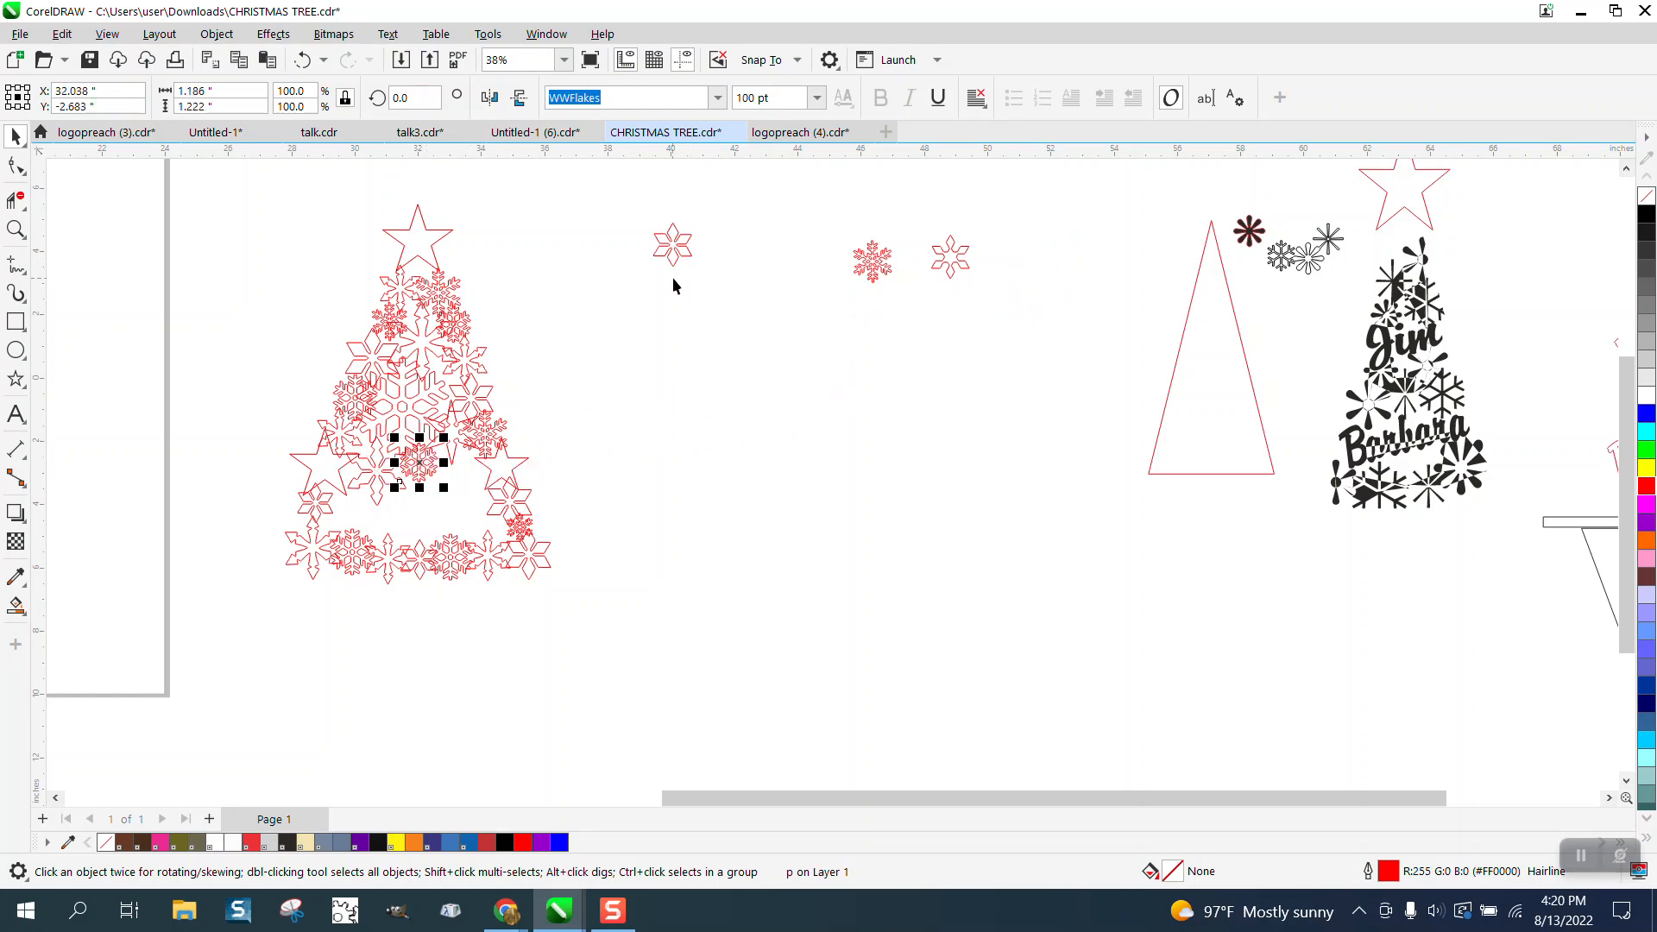
Enlarge the six-petal snowflake to about 3.5 inches wide and place a copy about 2.7 inches wide in the tree's lower-right gap.
click(686, 256)
drag(694, 269, 800, 346)
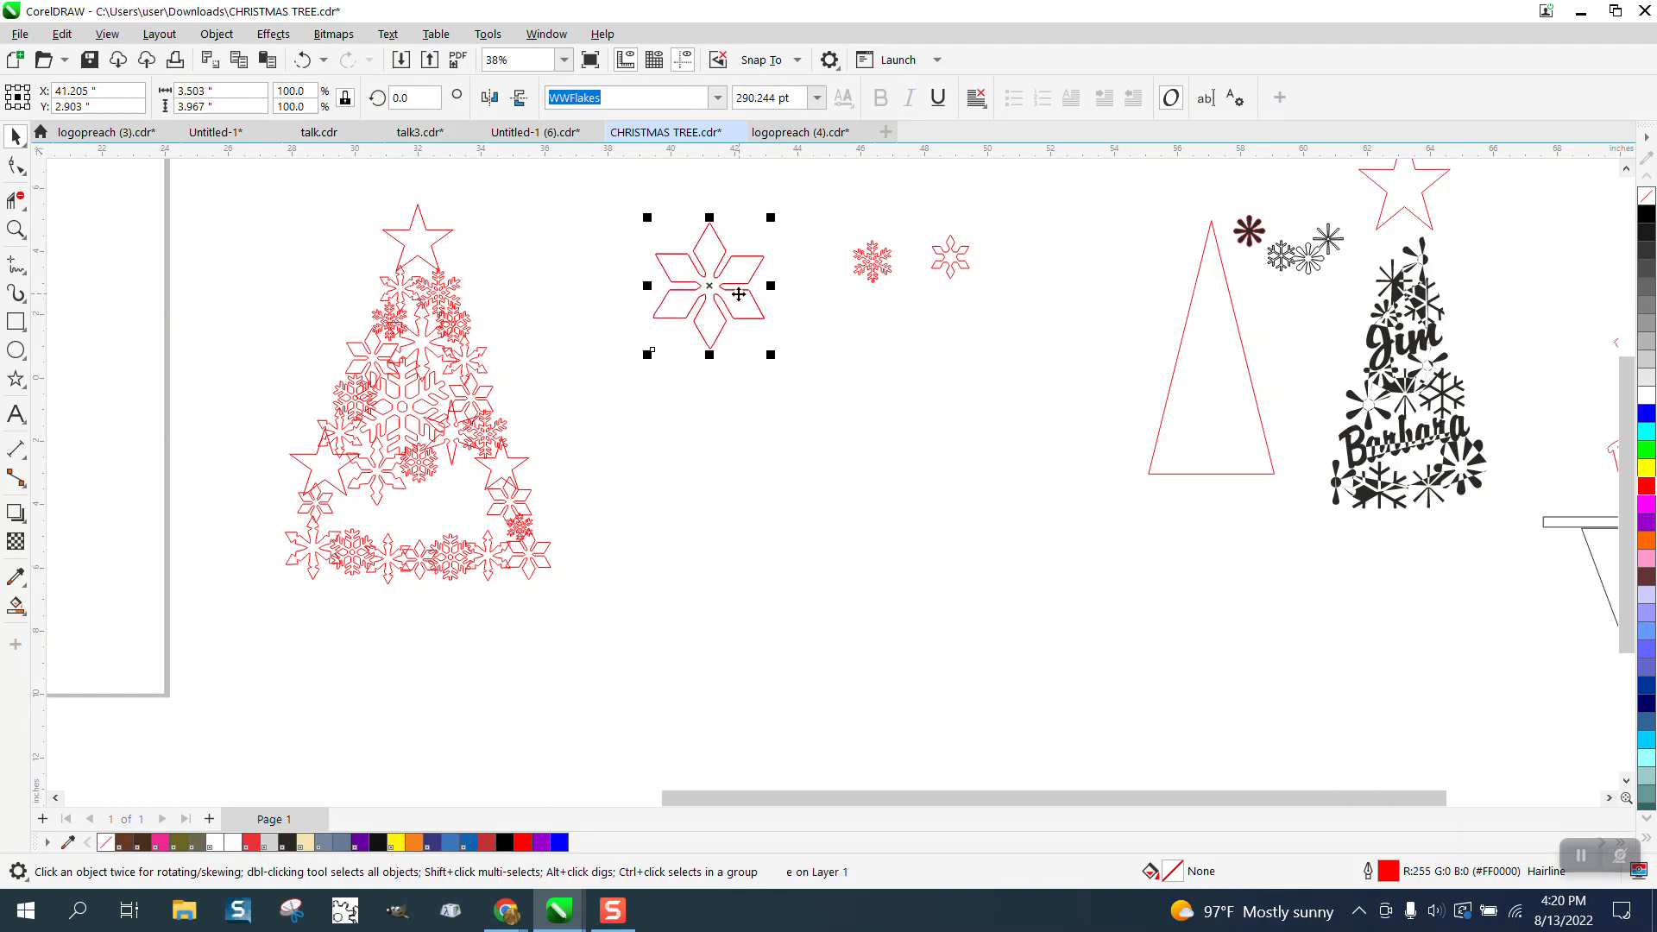
drag(739, 294, 724, 447)
drag(649, 505, 456, 500)
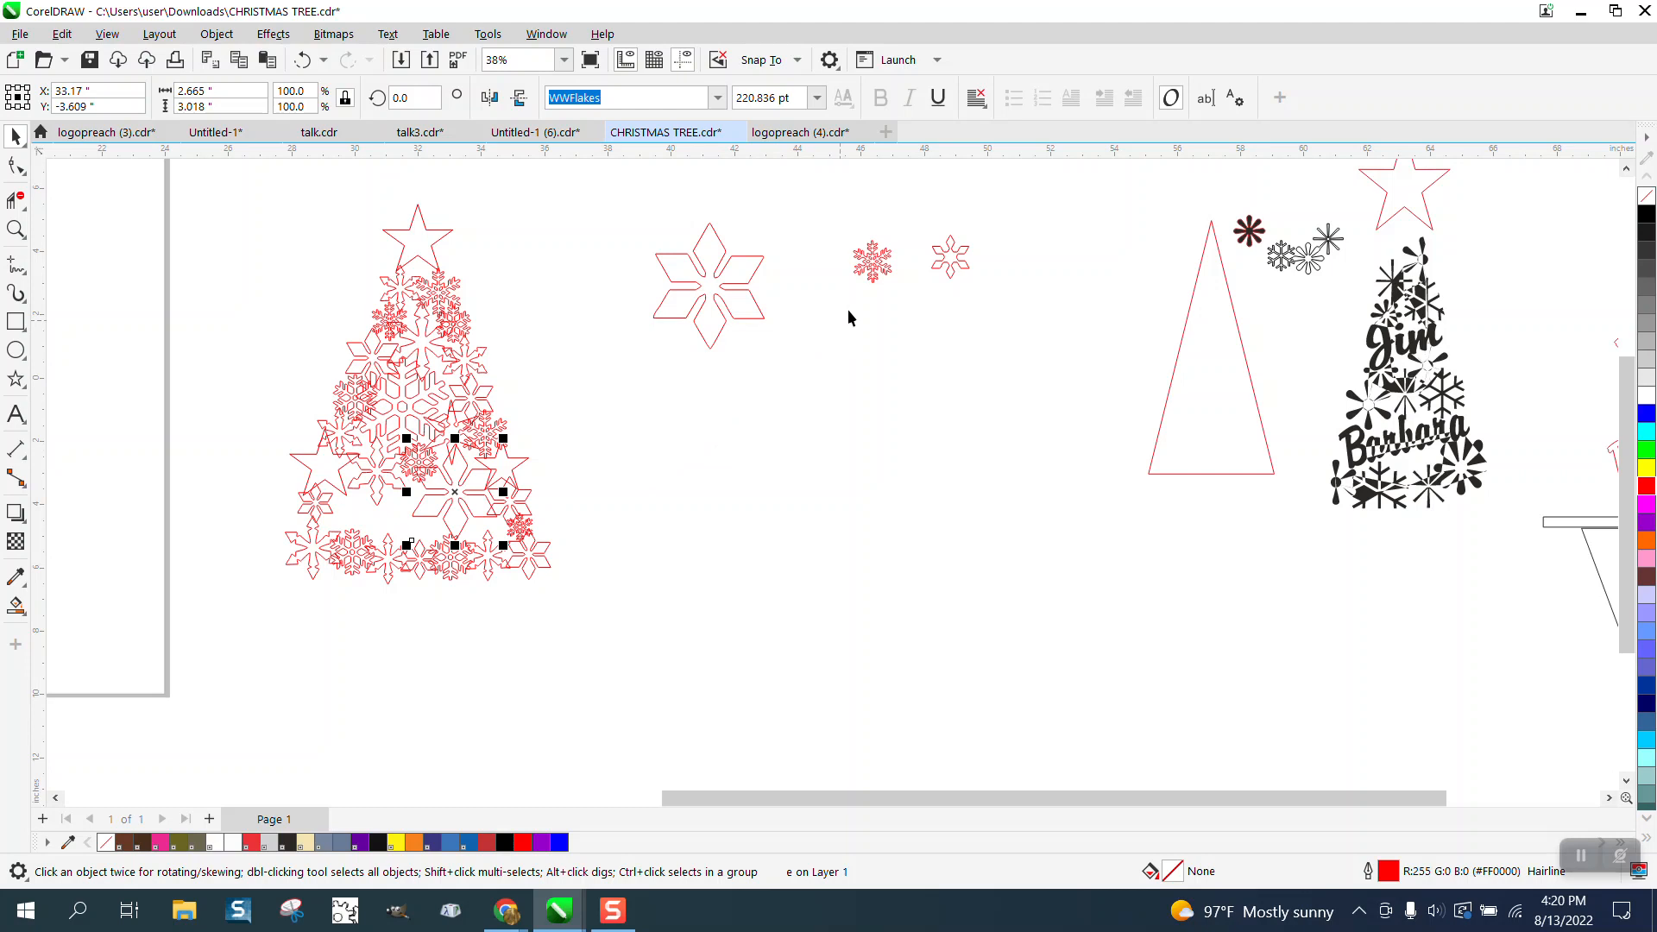
Place the branched snowflake in the gaps on both sides of the tree's lower part and the other loose one between them.
drag(889, 273, 376, 555)
drag(957, 268, 425, 495)
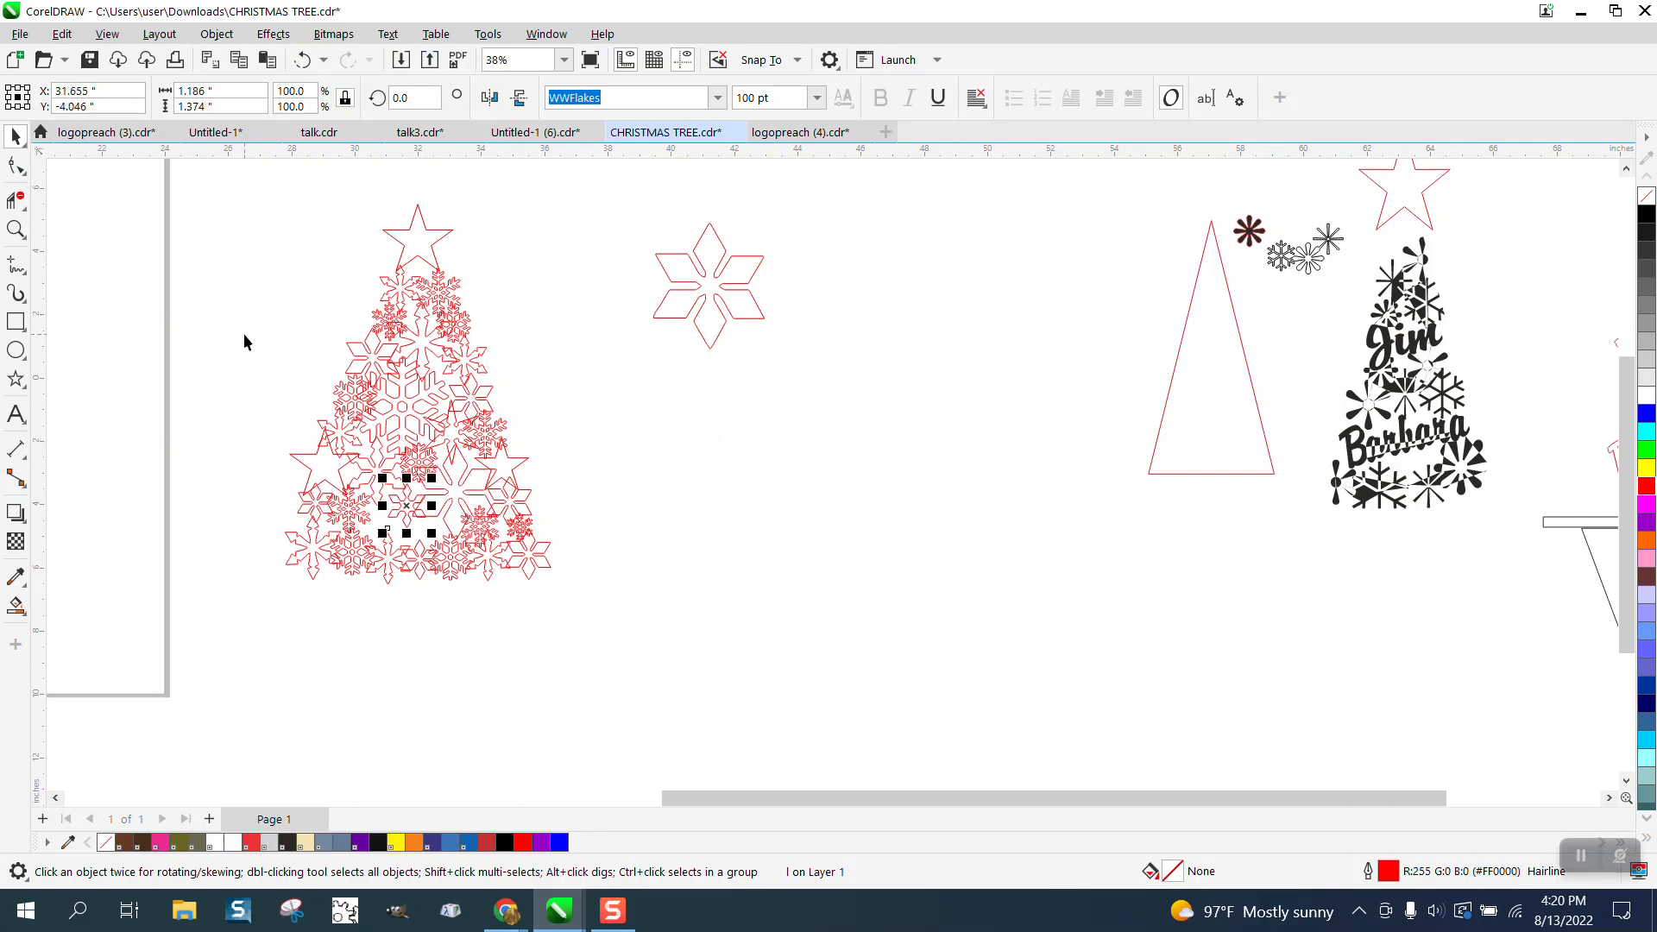
Enlarge the newly placed lower-centre snowflake to about 1.53 by 1.8 inches and shift it down and left to touch its neighbours.
click(15, 229)
drag(283, 401, 669, 661)
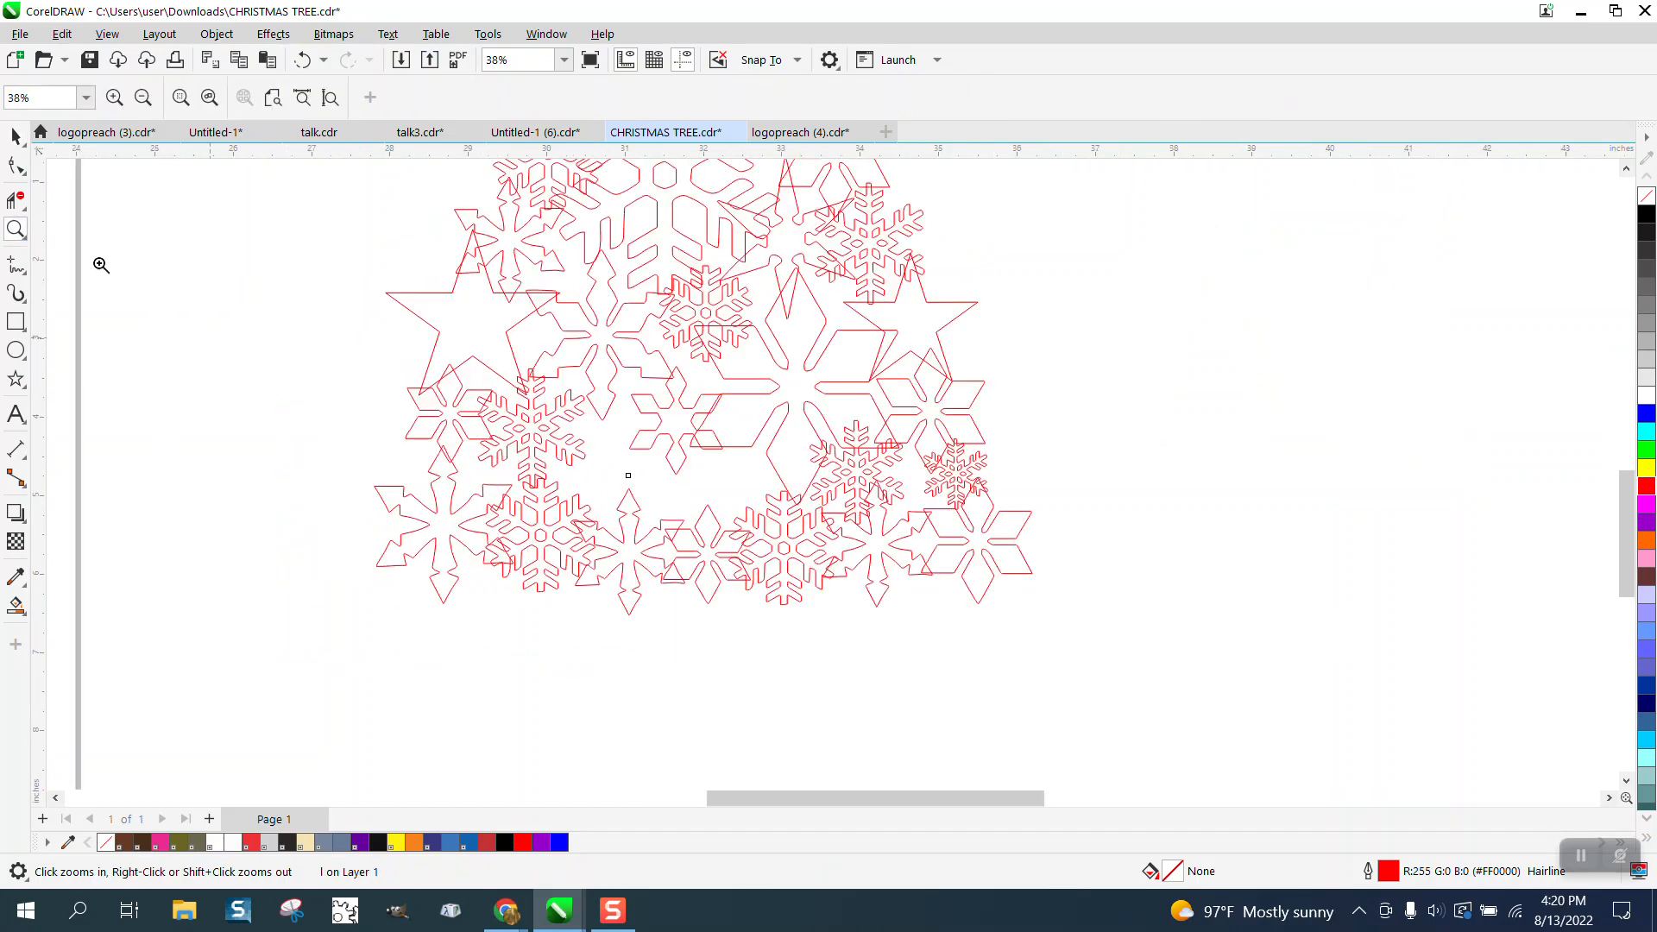
click(16, 139)
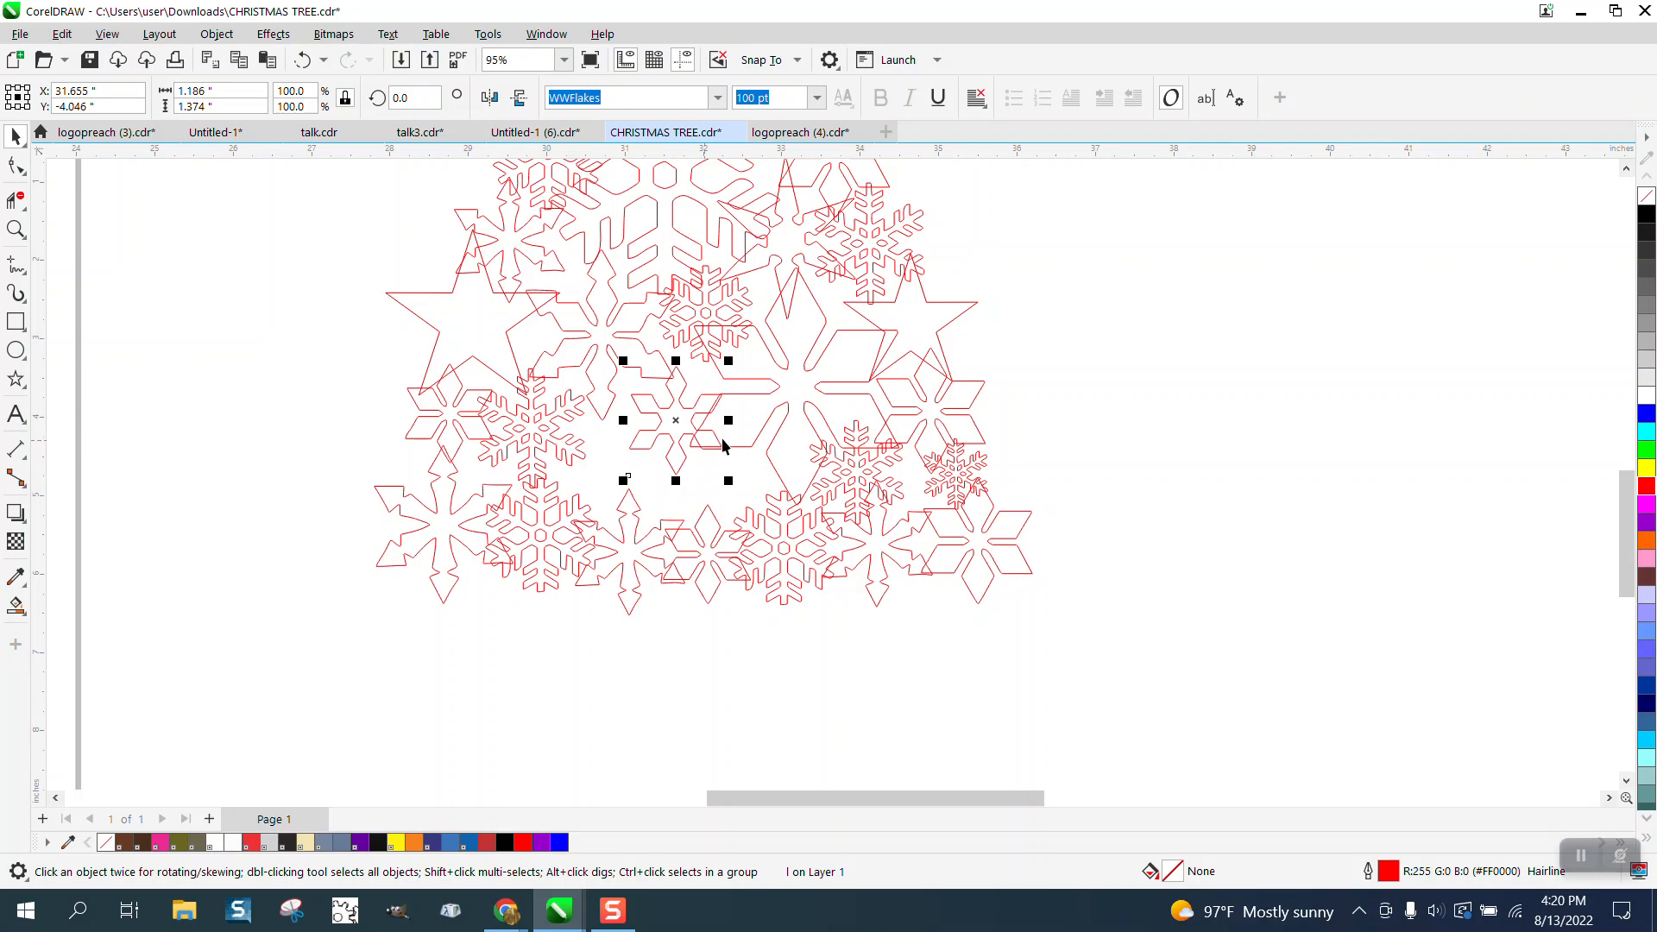
drag(725, 479, 751, 510)
drag(681, 437, 619, 461)
drag(627, 387, 632, 379)
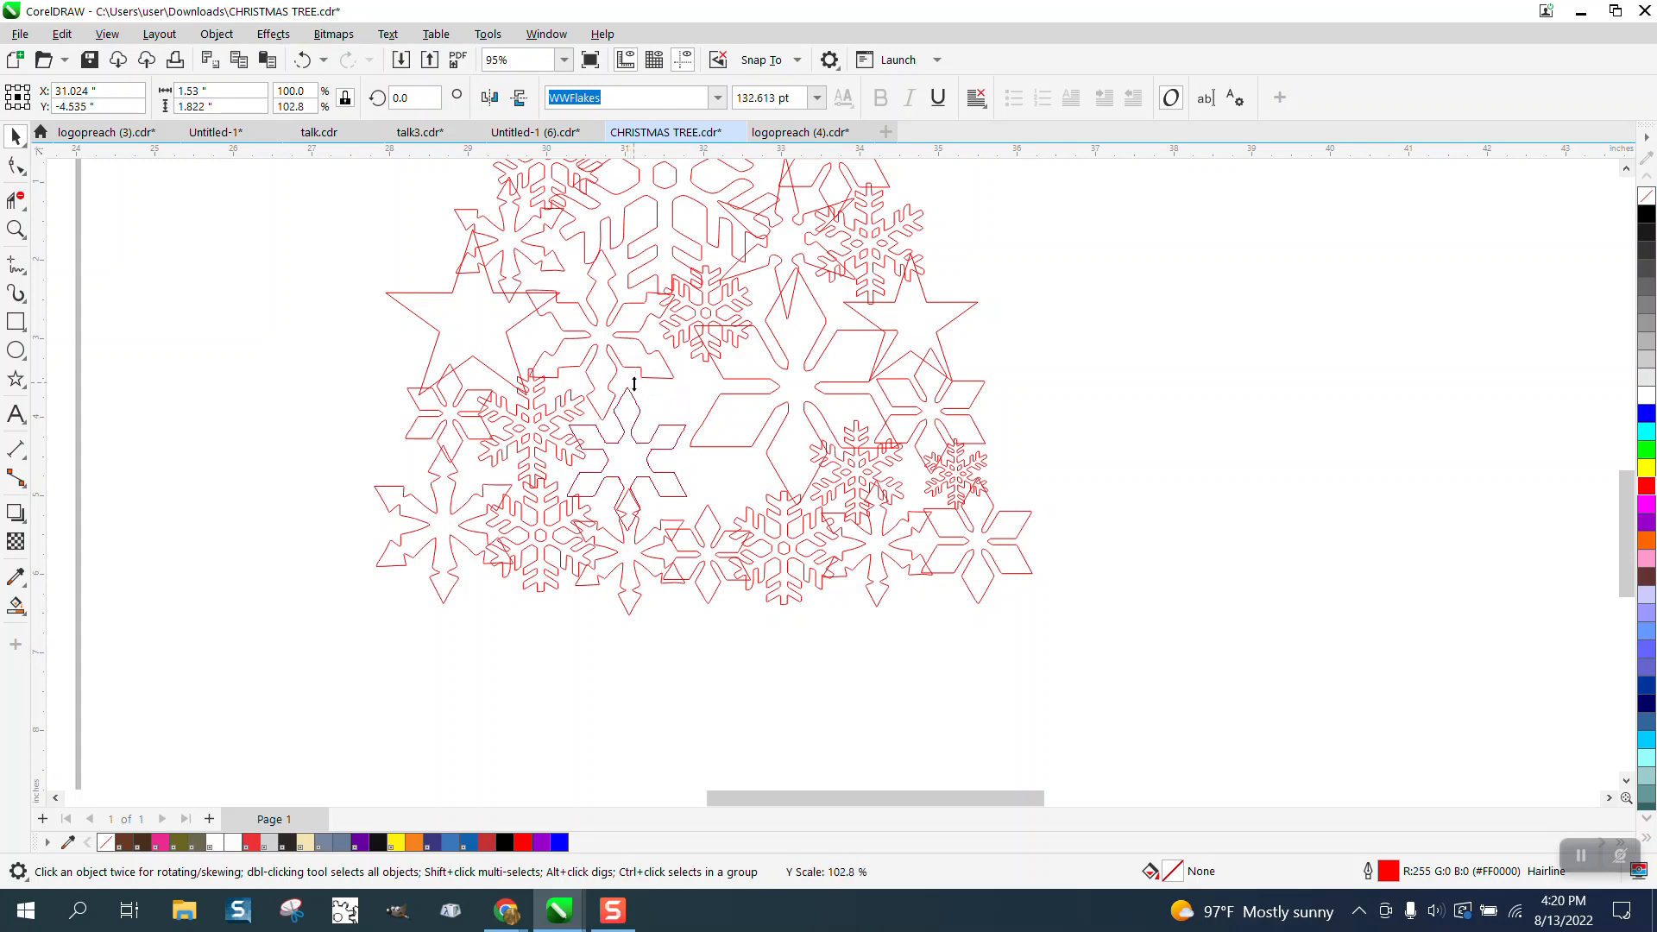
Rotate the enlarged lower-centre snowflake about 15.5 degrees counterclockwise.
click(640, 434)
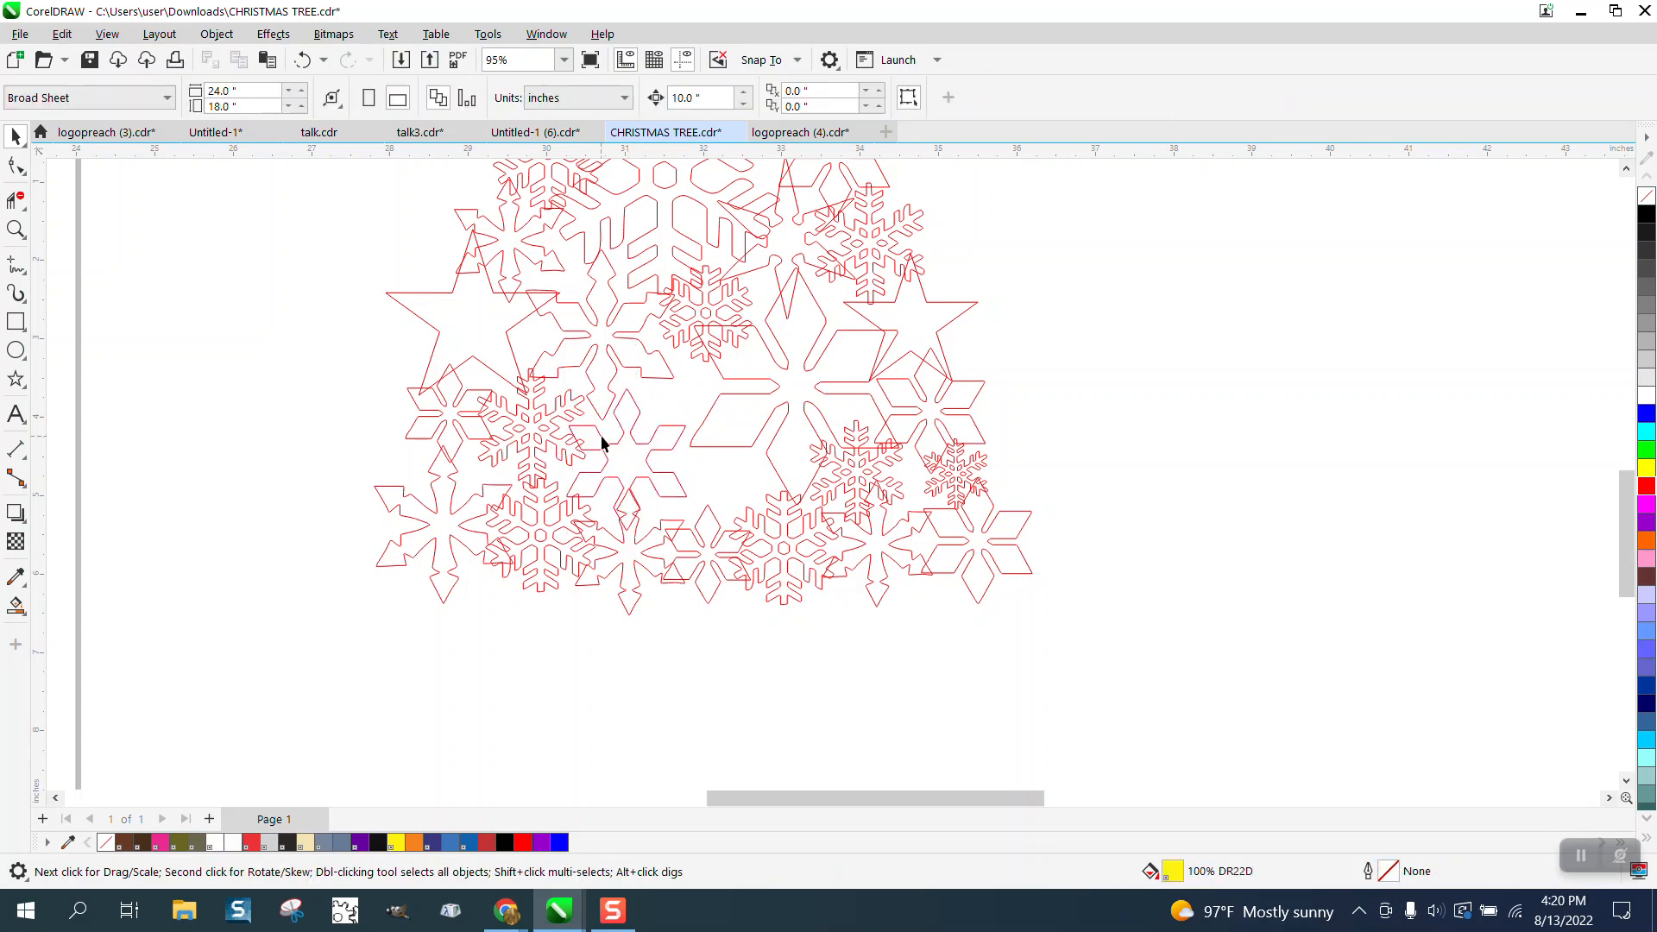
click(601, 443)
double_click(635, 436)
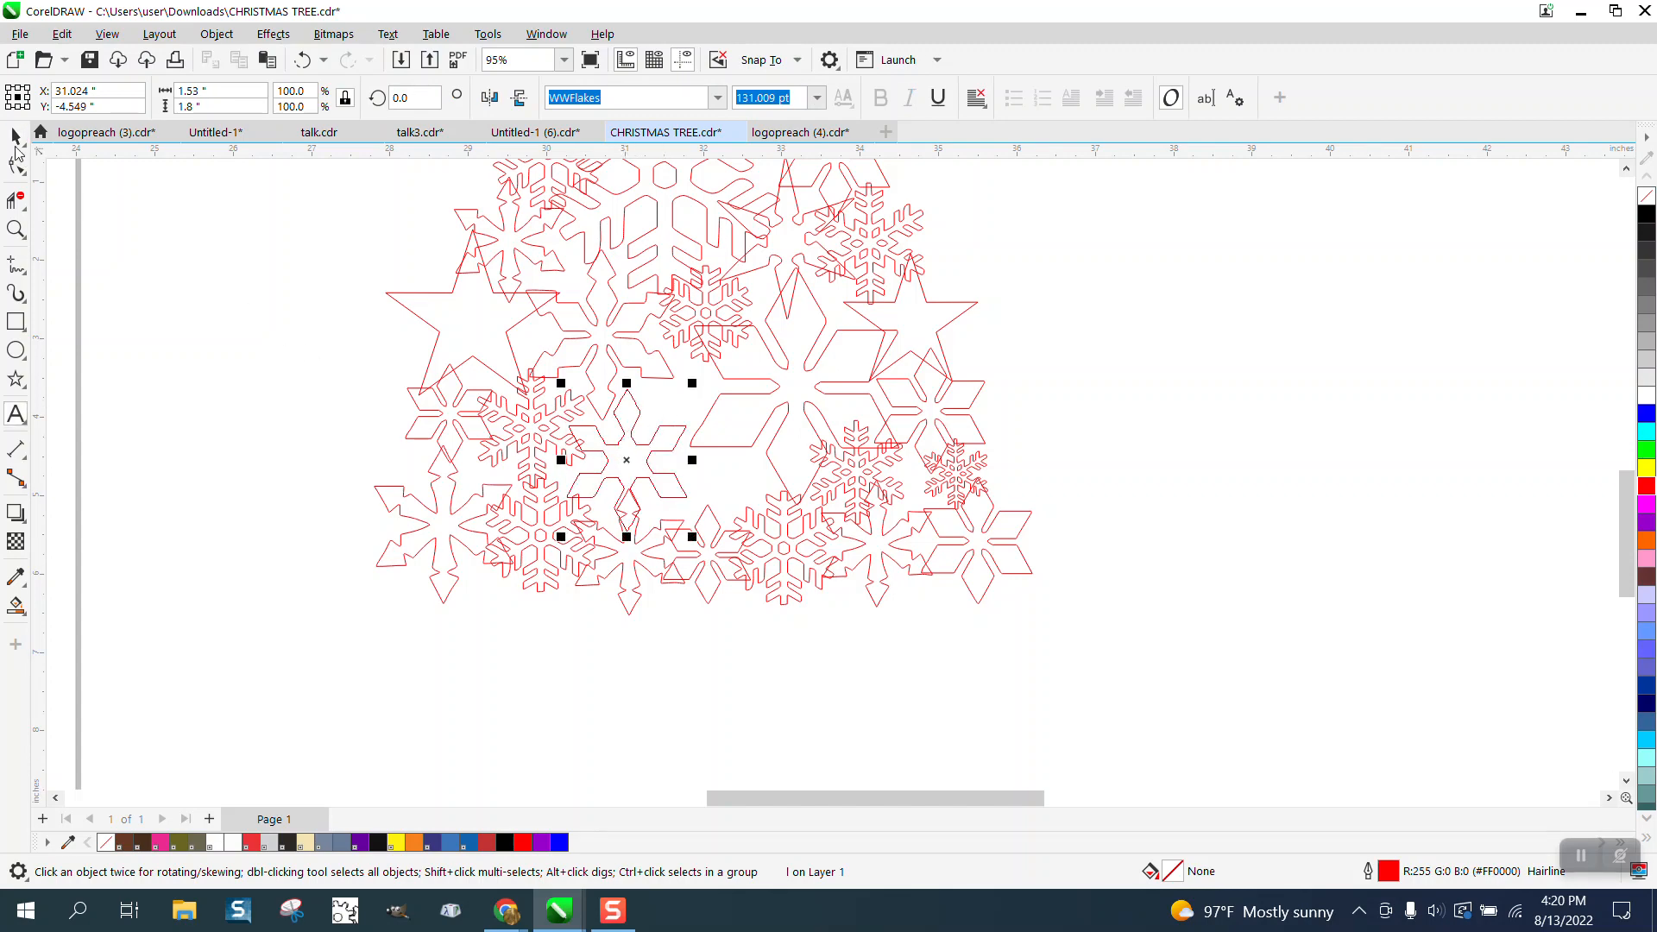
key(ctrl+space)
click(639, 446)
drag(695, 381, 670, 363)
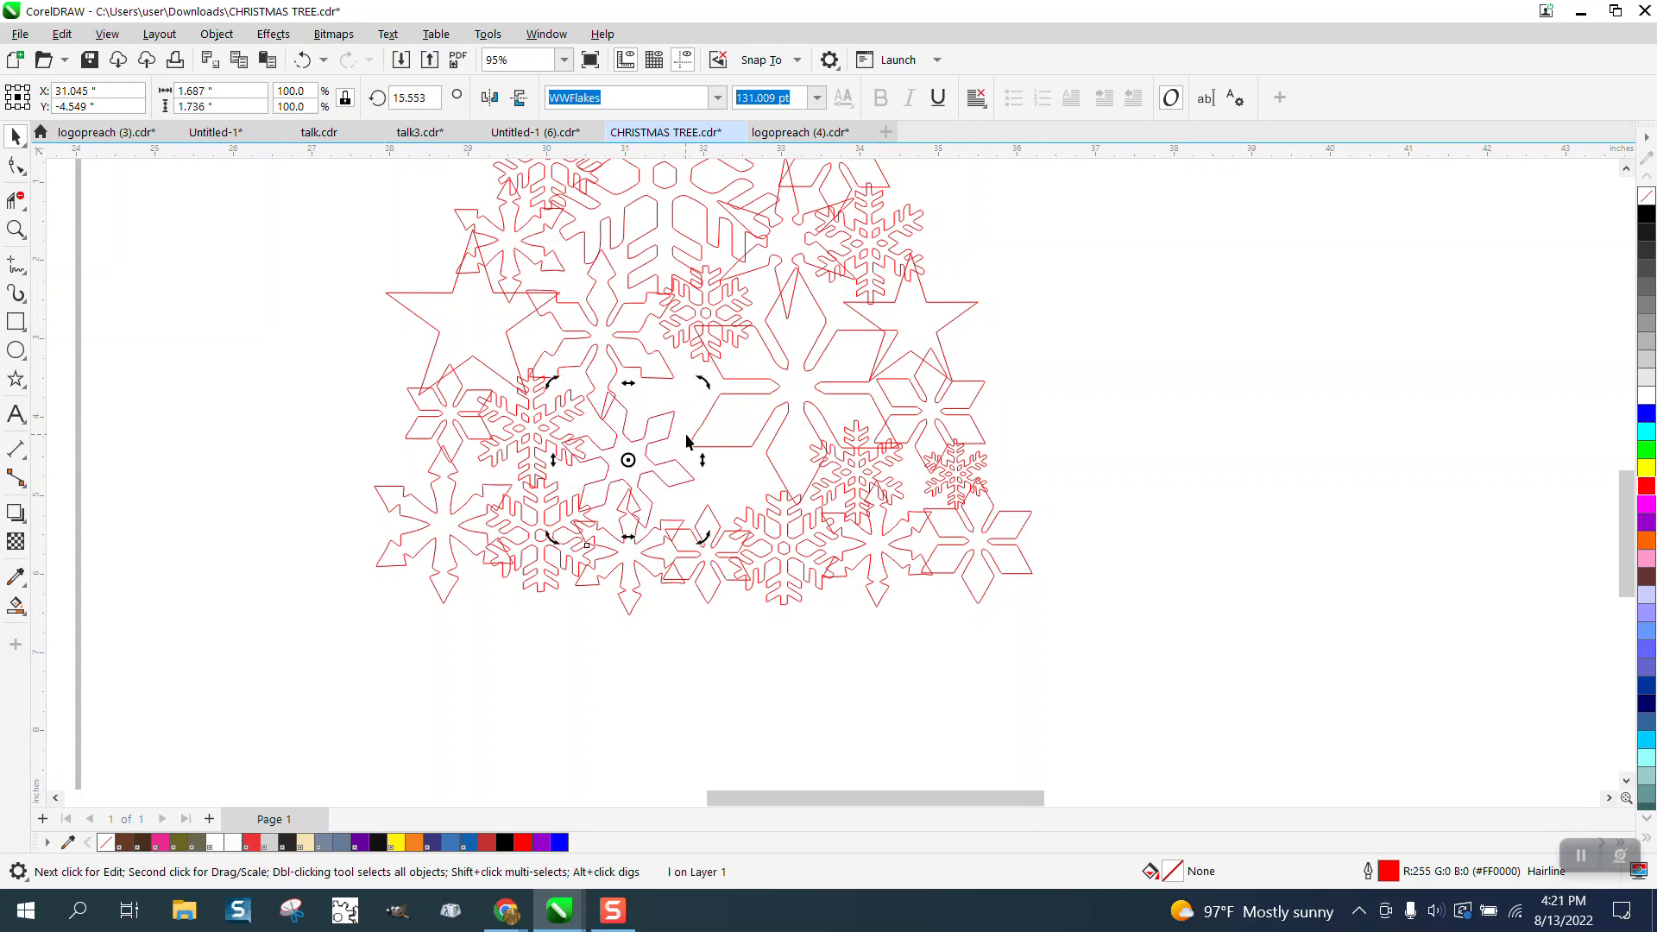
Move the spare large snowflake down level with the tree's base and place two copies of the small branched snowflake in the lower-centre gaps.
scroll(1165, 480, down, 4)
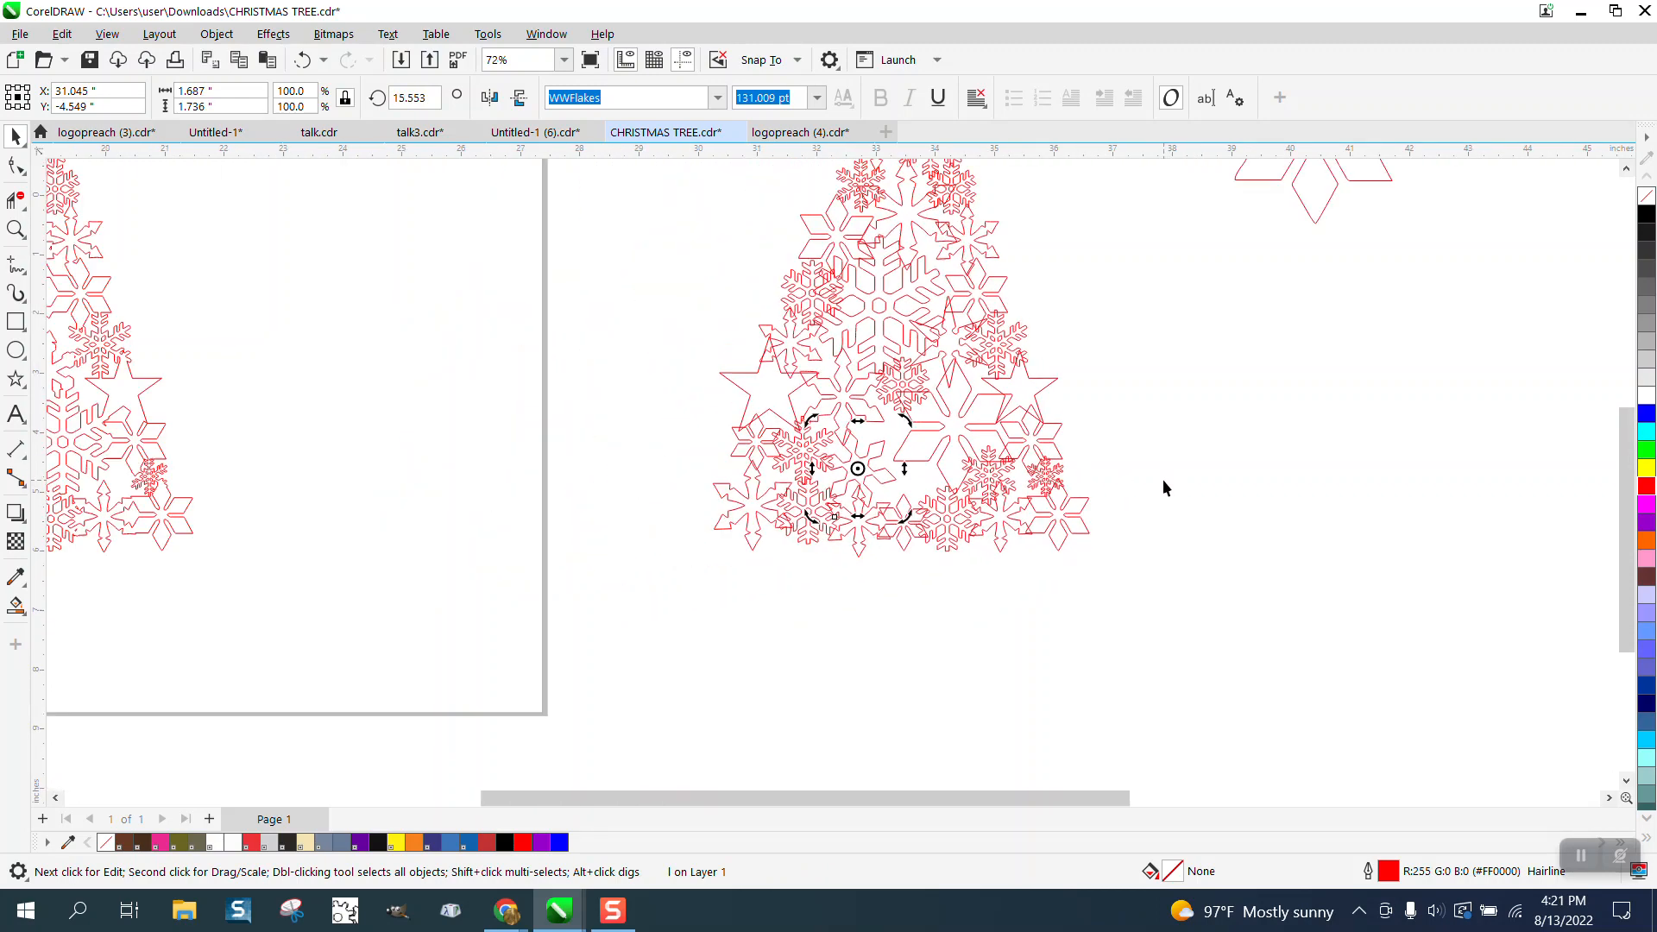
drag(1280, 267, 1278, 511)
click(16, 229)
drag(1180, 591, 1180, 591)
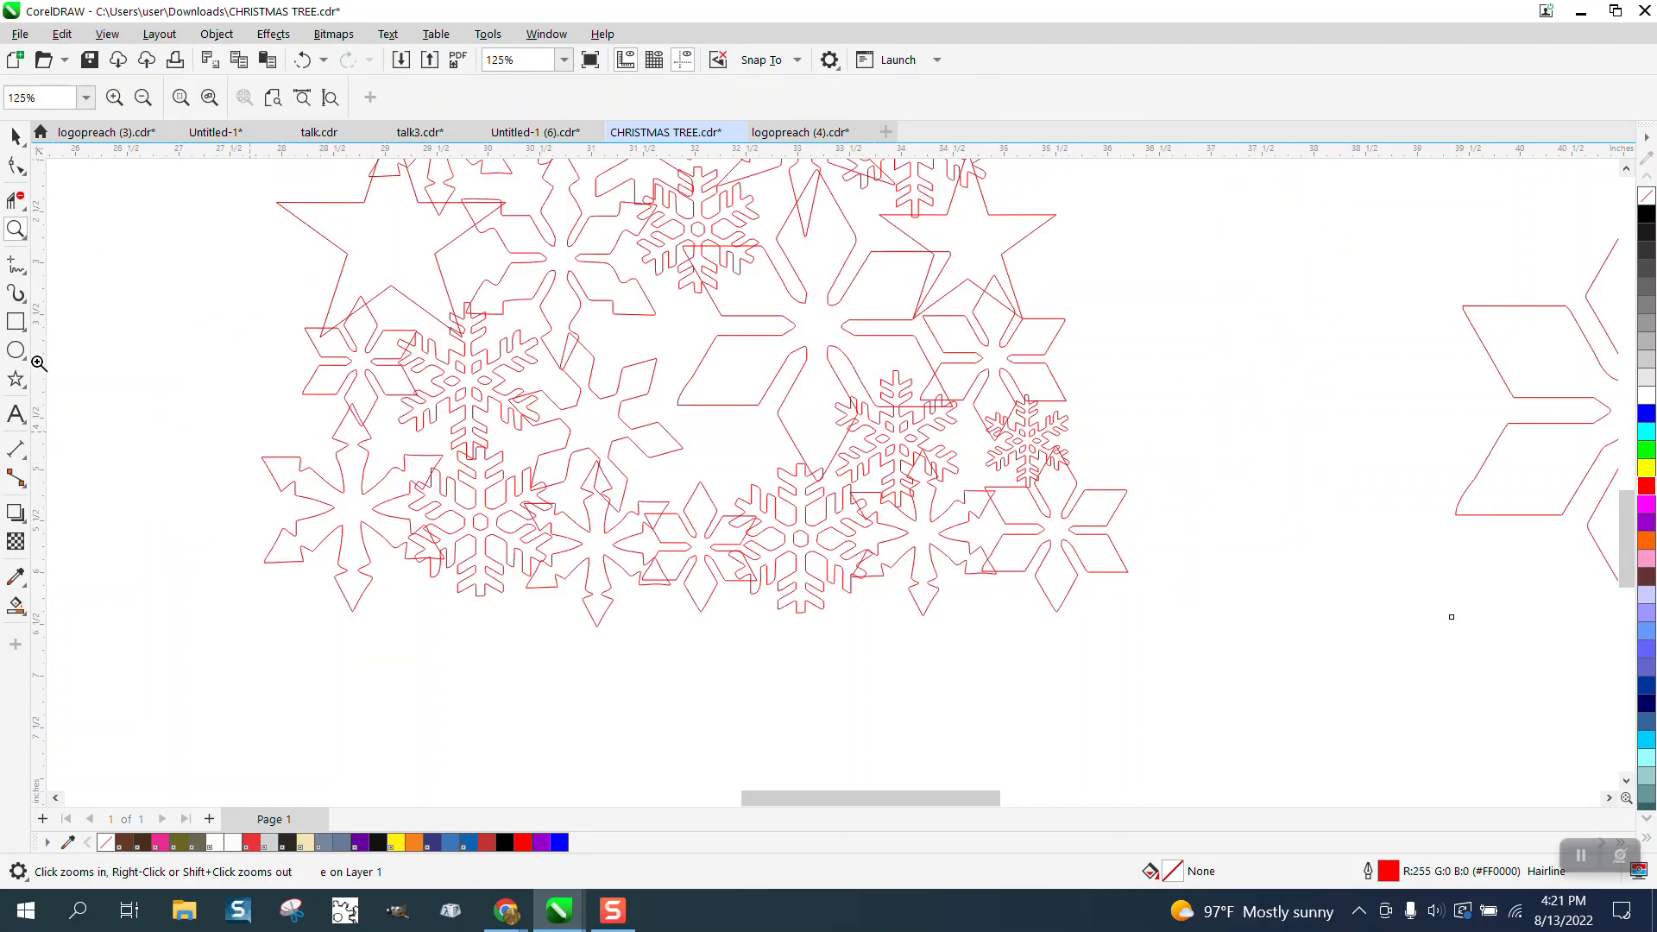
click(16, 143)
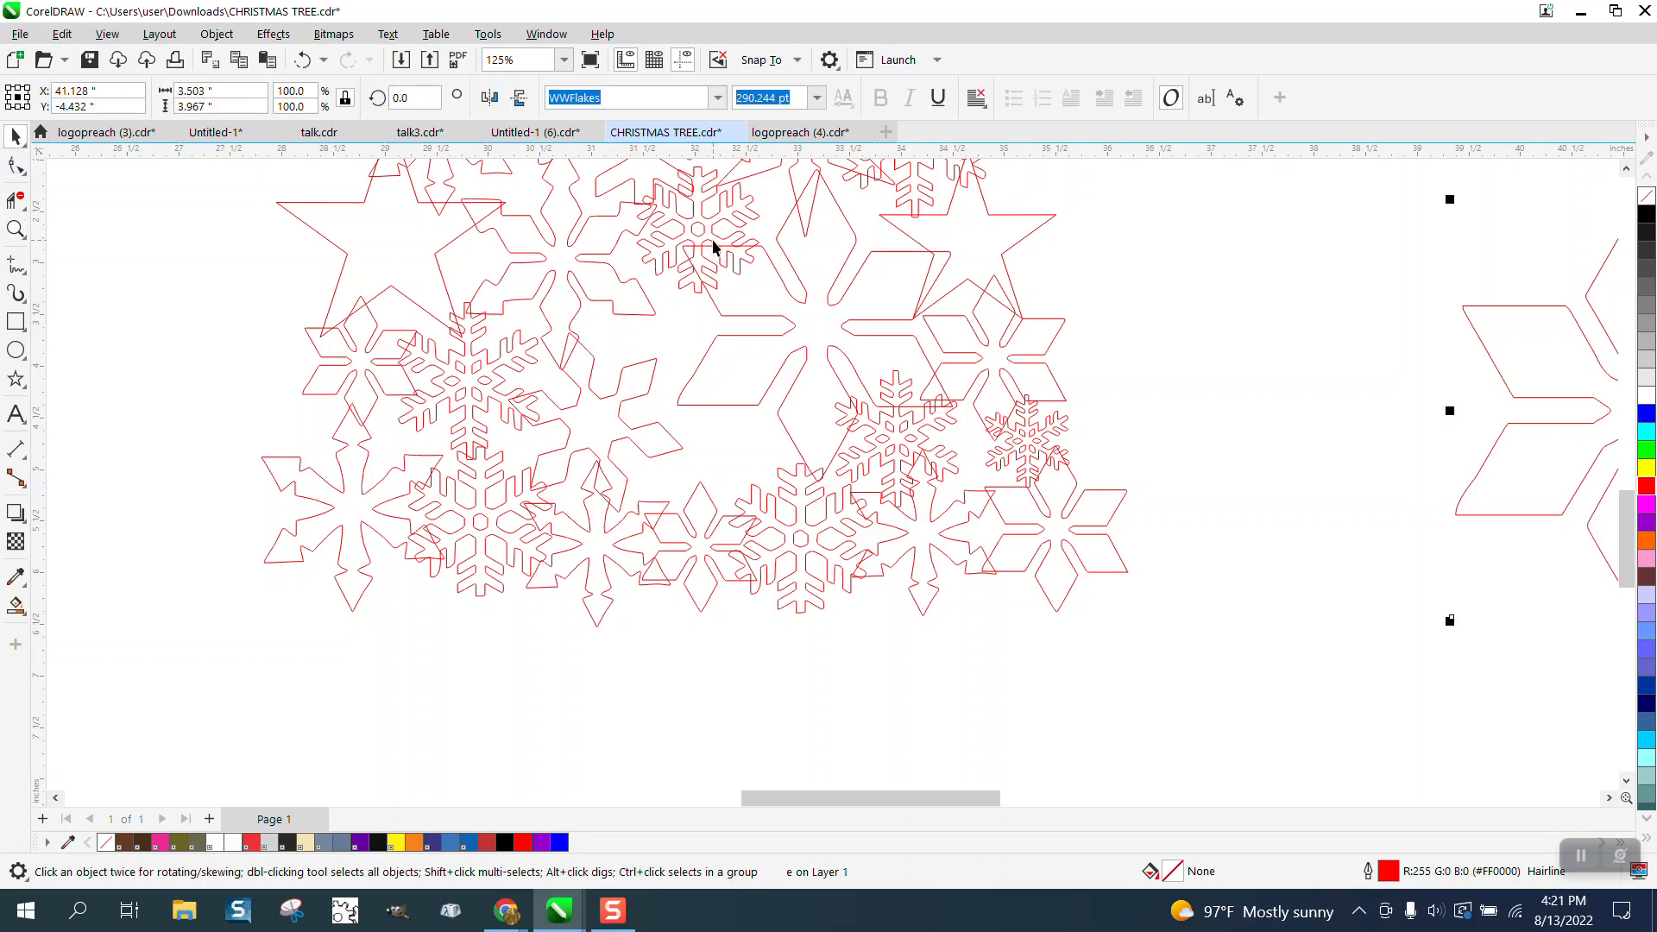
click(713, 242)
drag(705, 239, 738, 457)
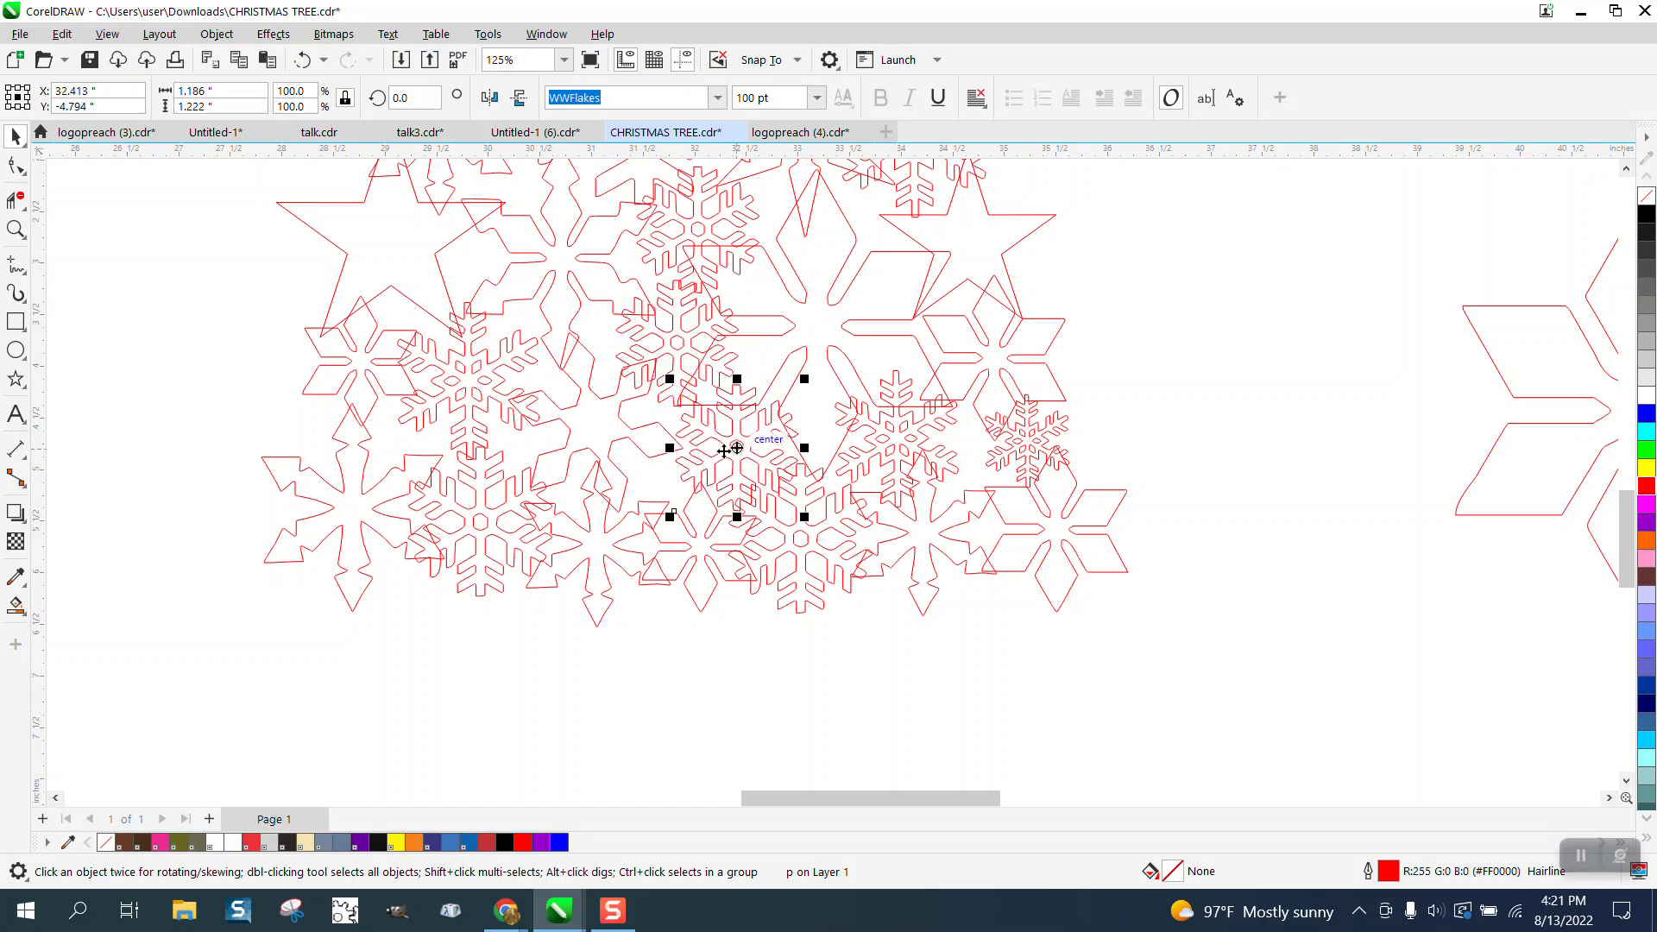
Weld all the snowflakes and stars of the tree outside the page into a single curve.
scroll(488, 410, down, 1)
scroll(829, 526, down, 3)
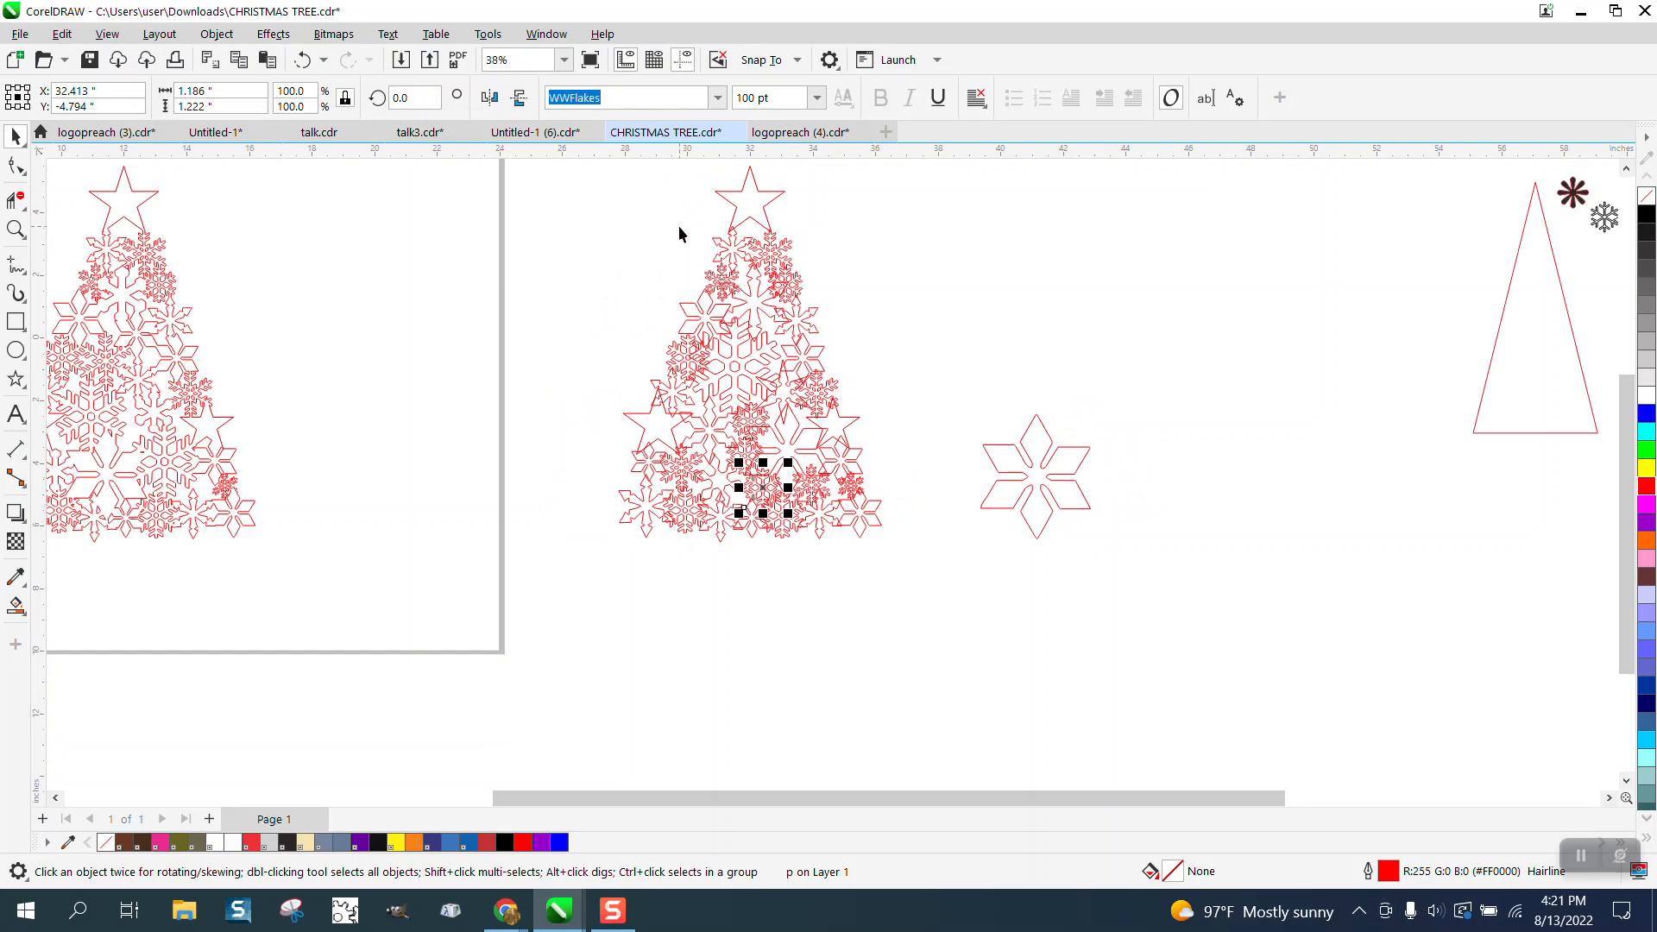
scroll(682, 239, down, 1)
drag(788, 454, 915, 557)
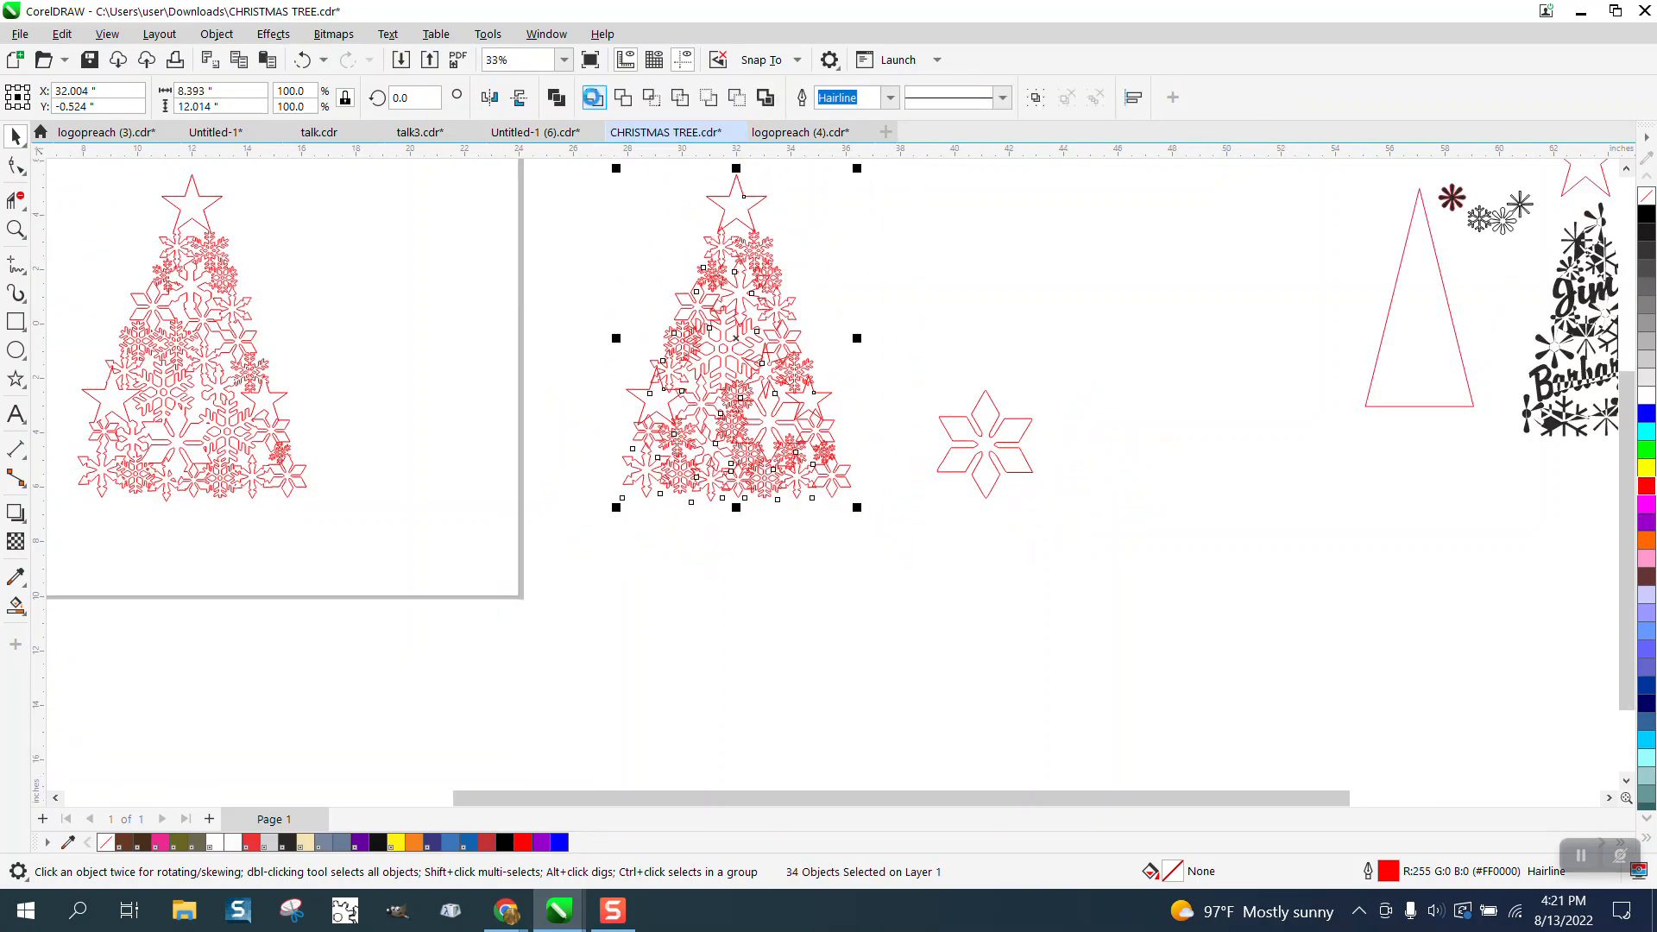
click(592, 98)
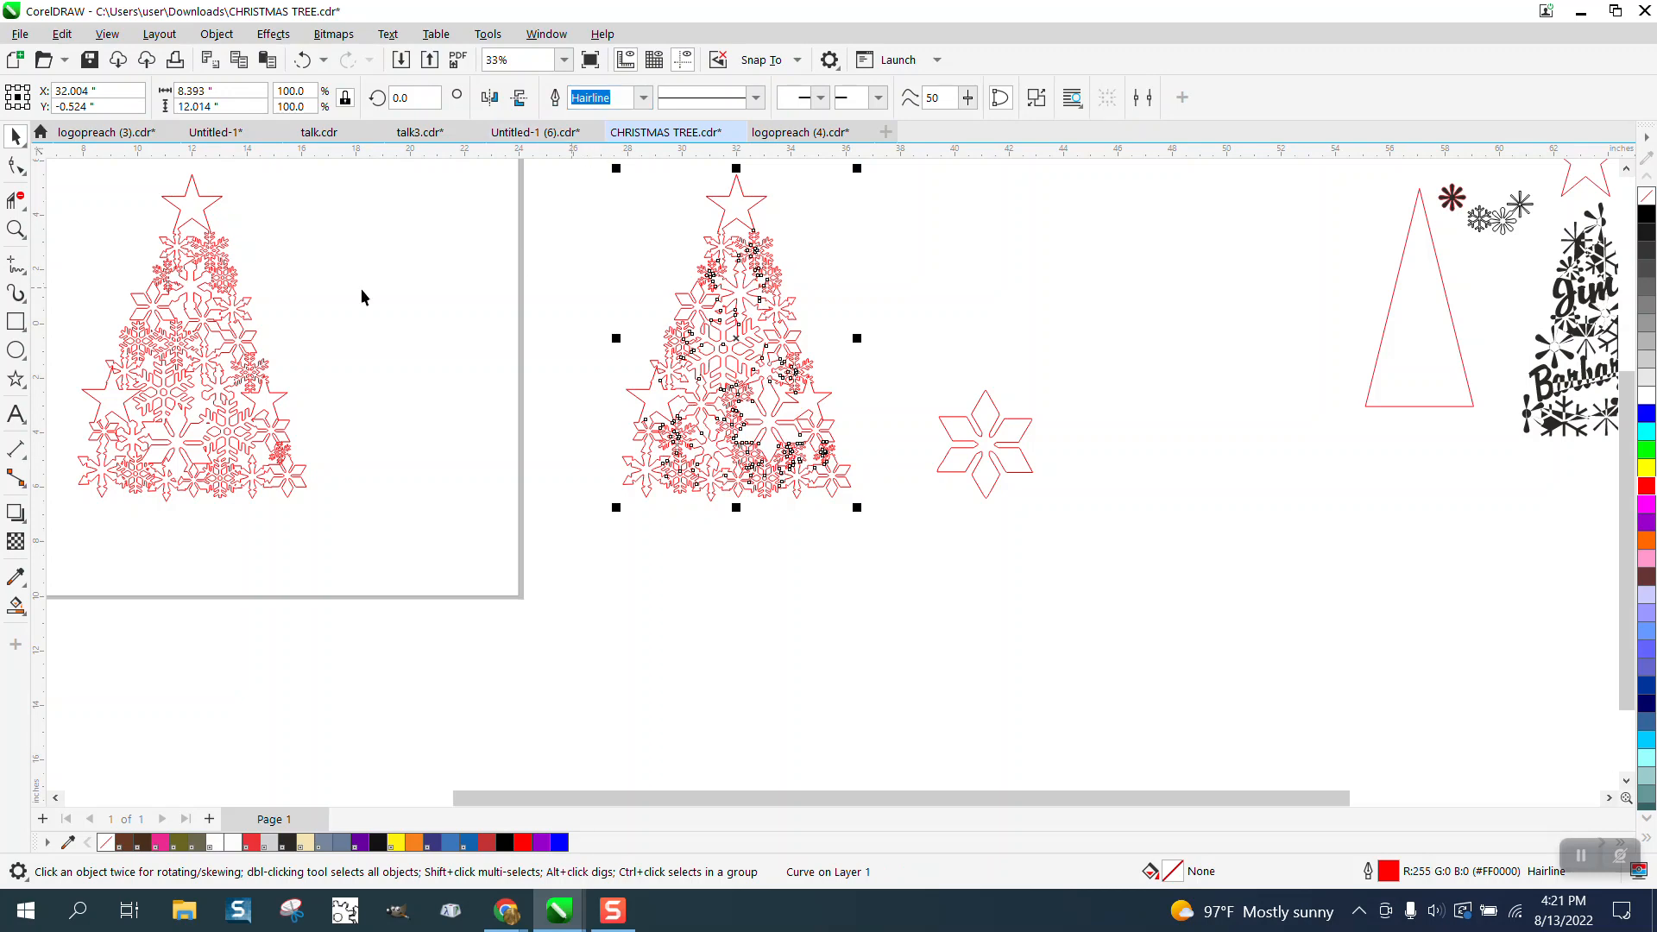
Draw a rectangle about 10 by 13.5 inches around the welded tree and remove its fill.
click(16, 229)
drag(646, 411, 825, 473)
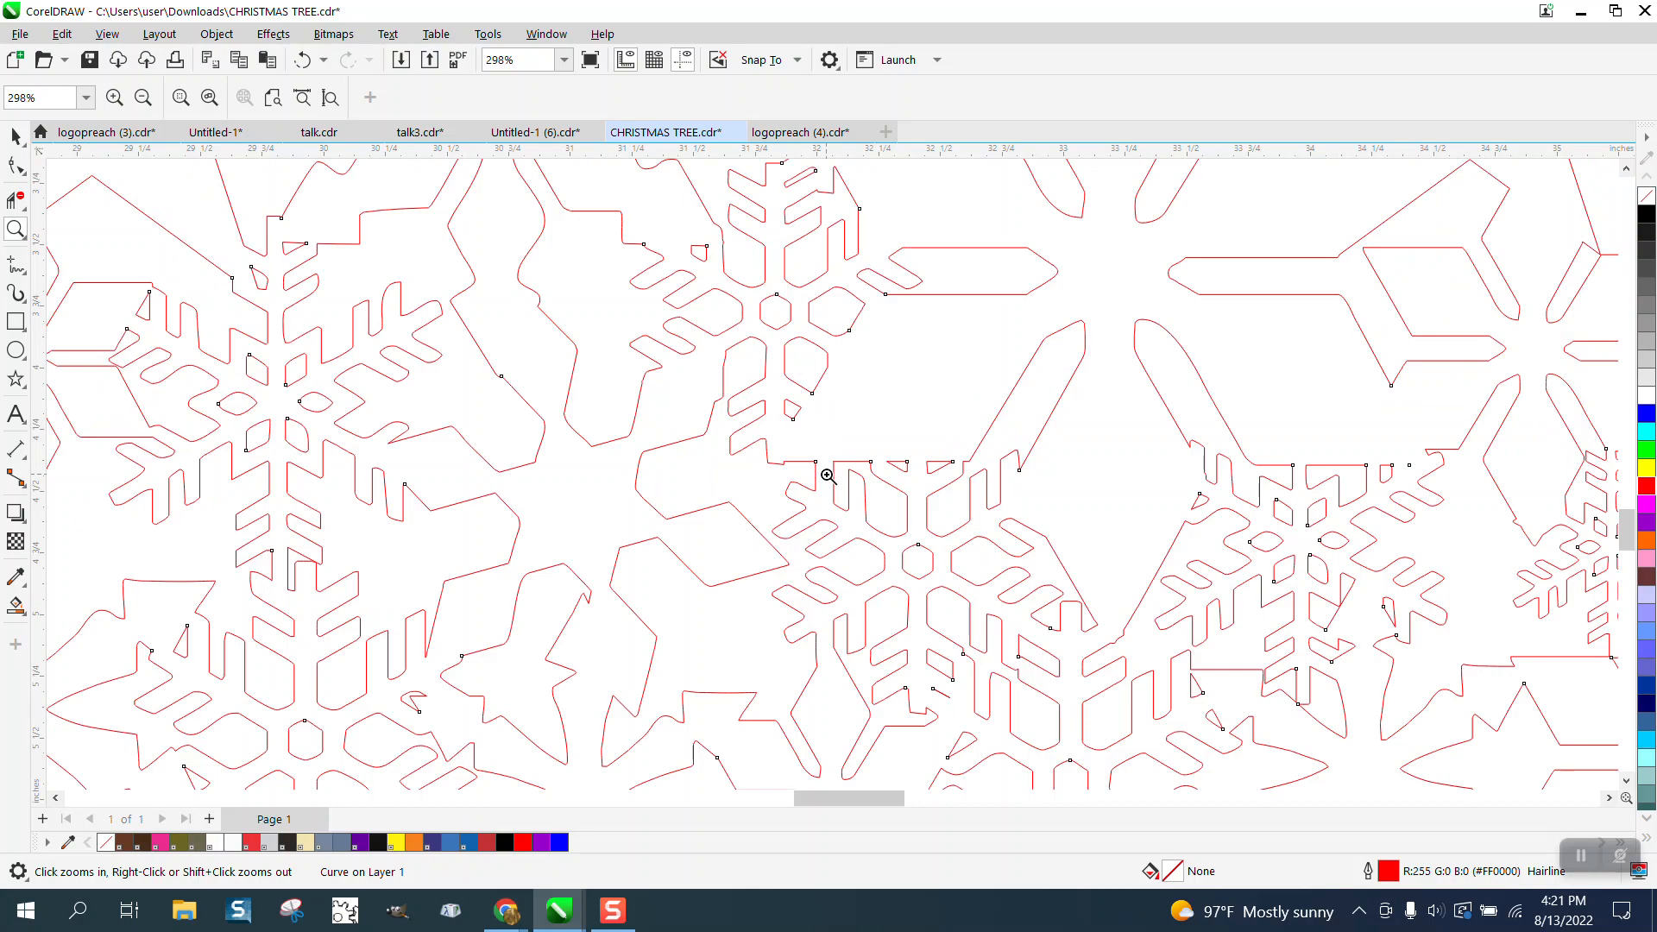
scroll(827, 476, down, 2)
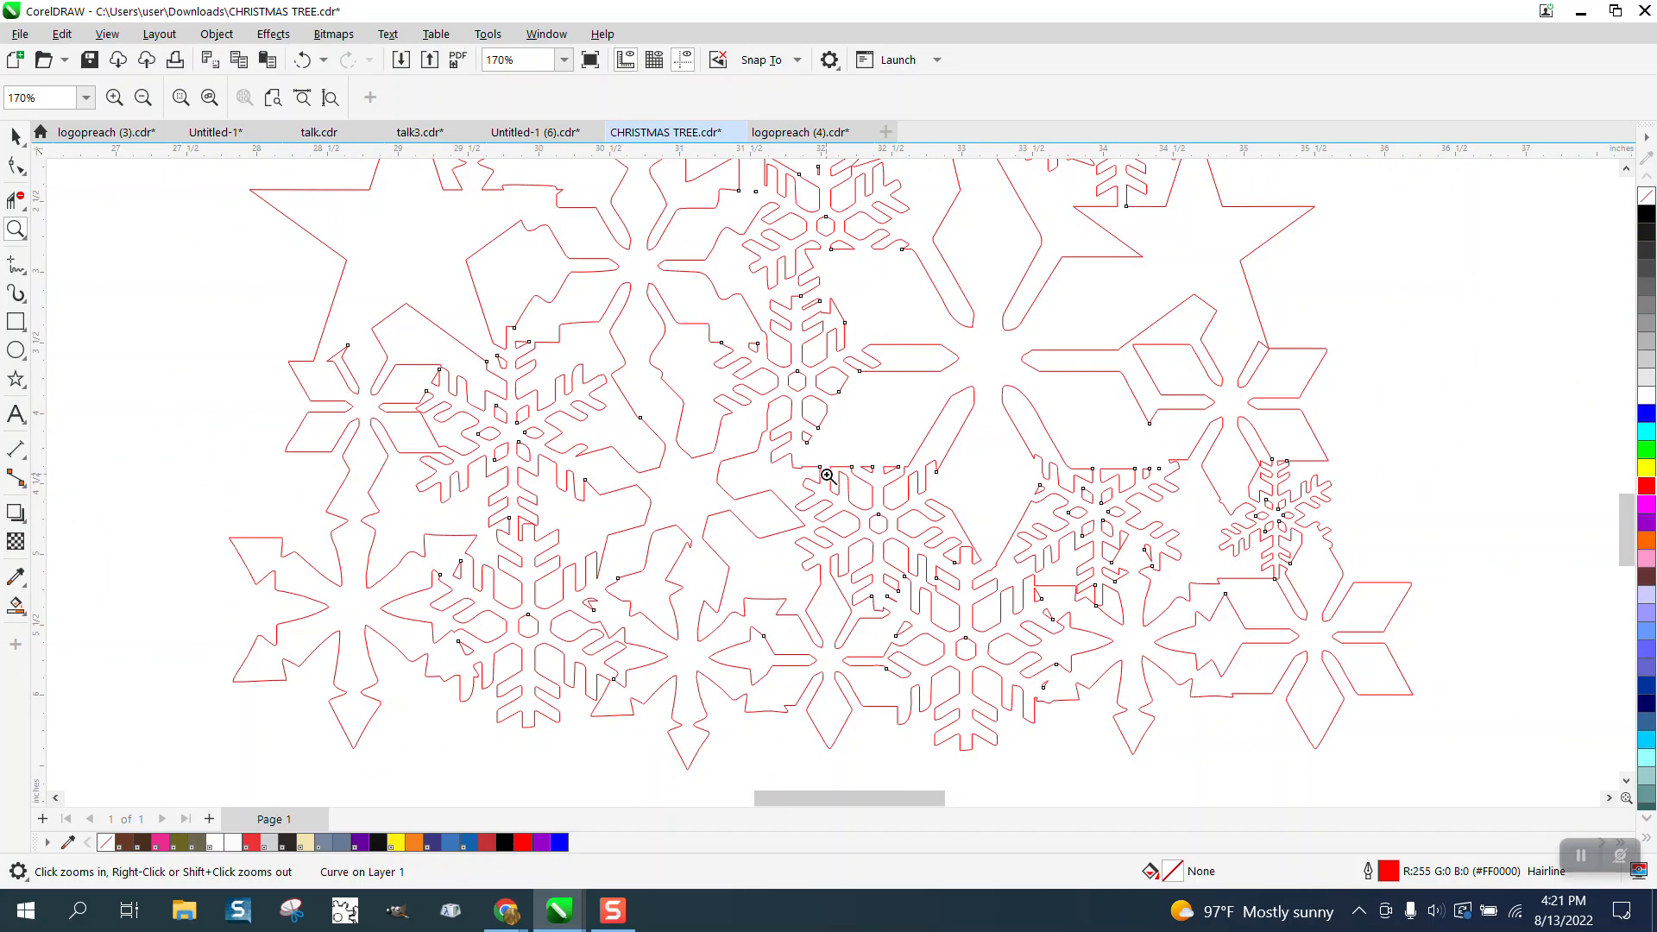
scroll(826, 475, down, 5)
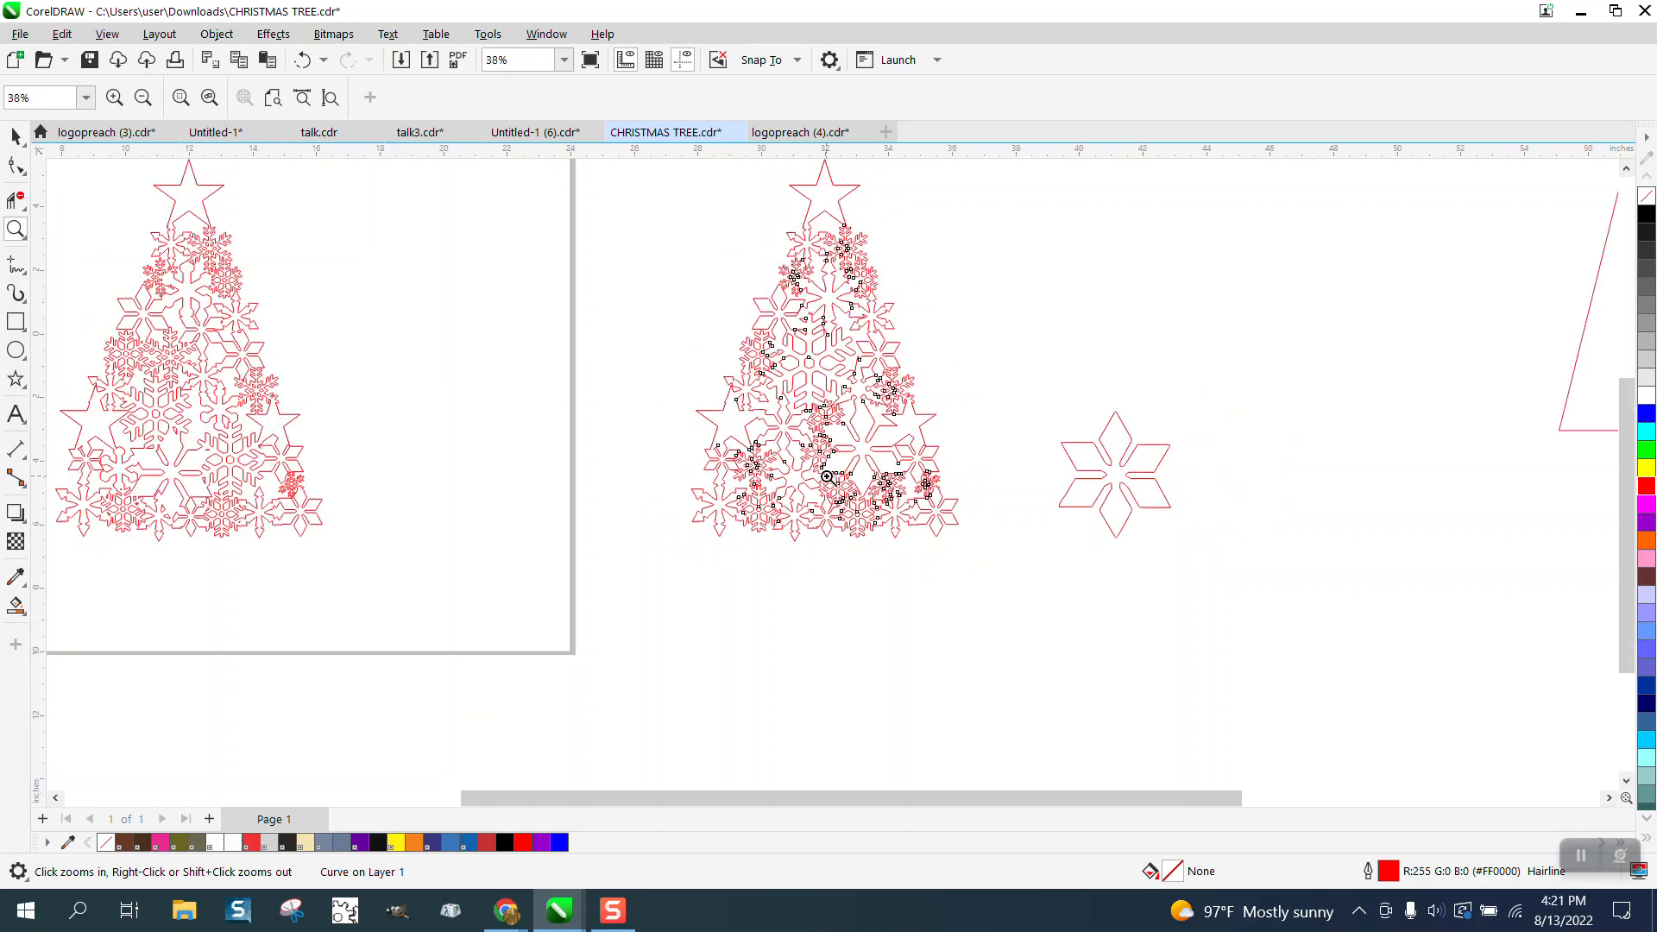
scroll(212, 346, down, 1)
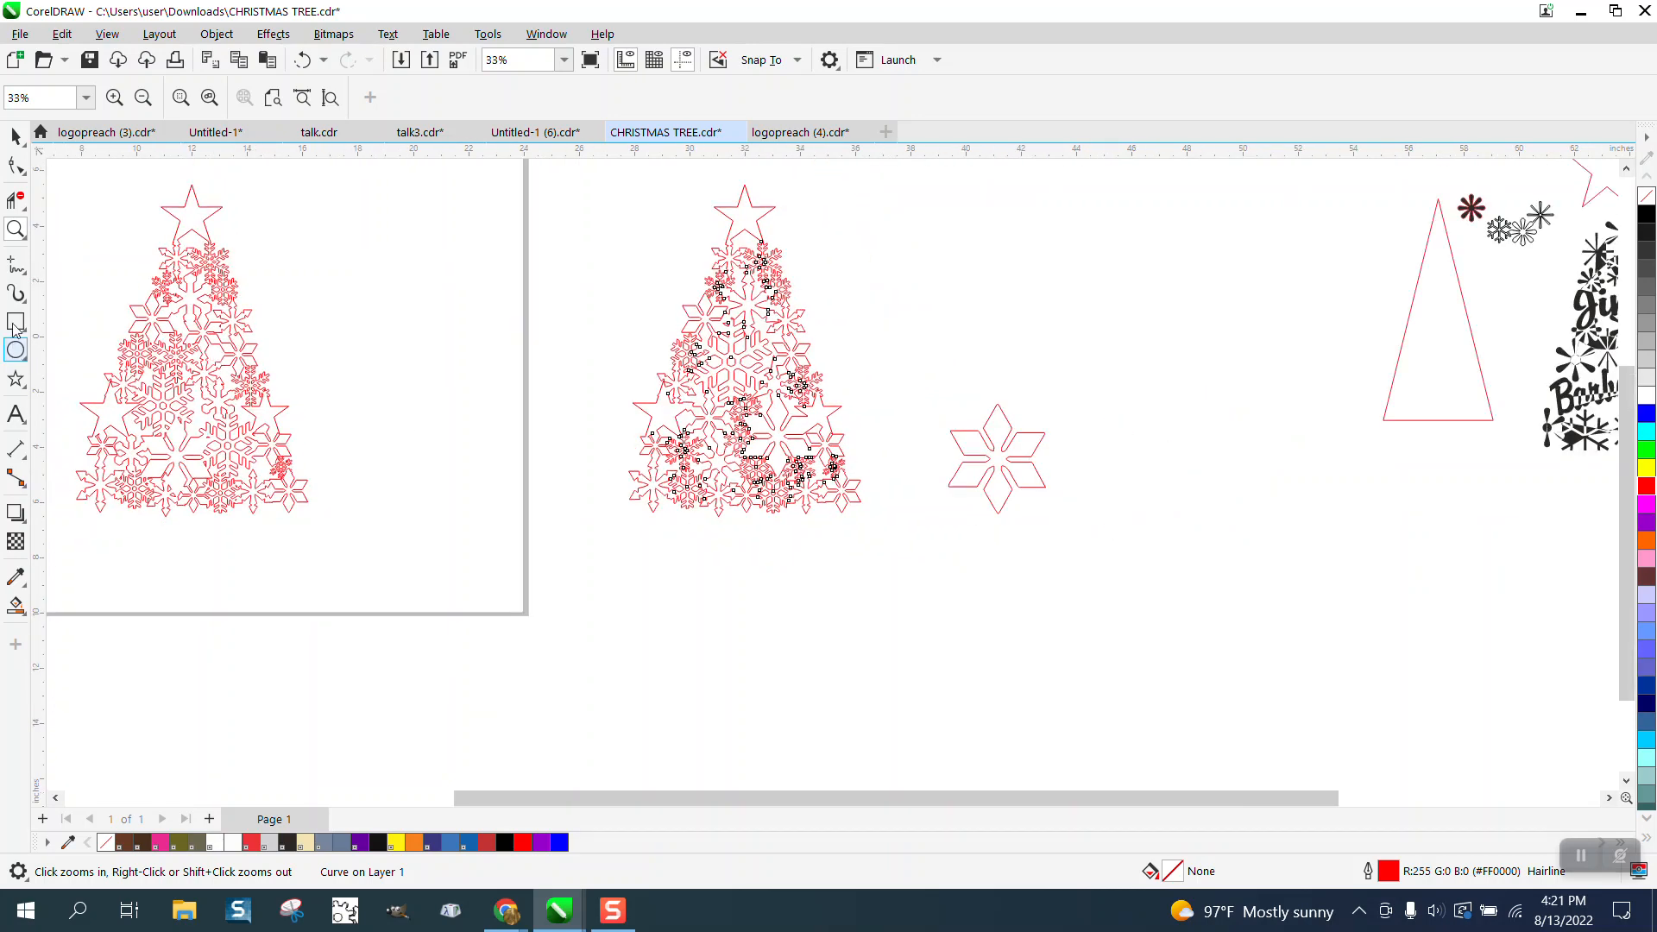
click(16, 321)
scroll(635, 374, down, 1)
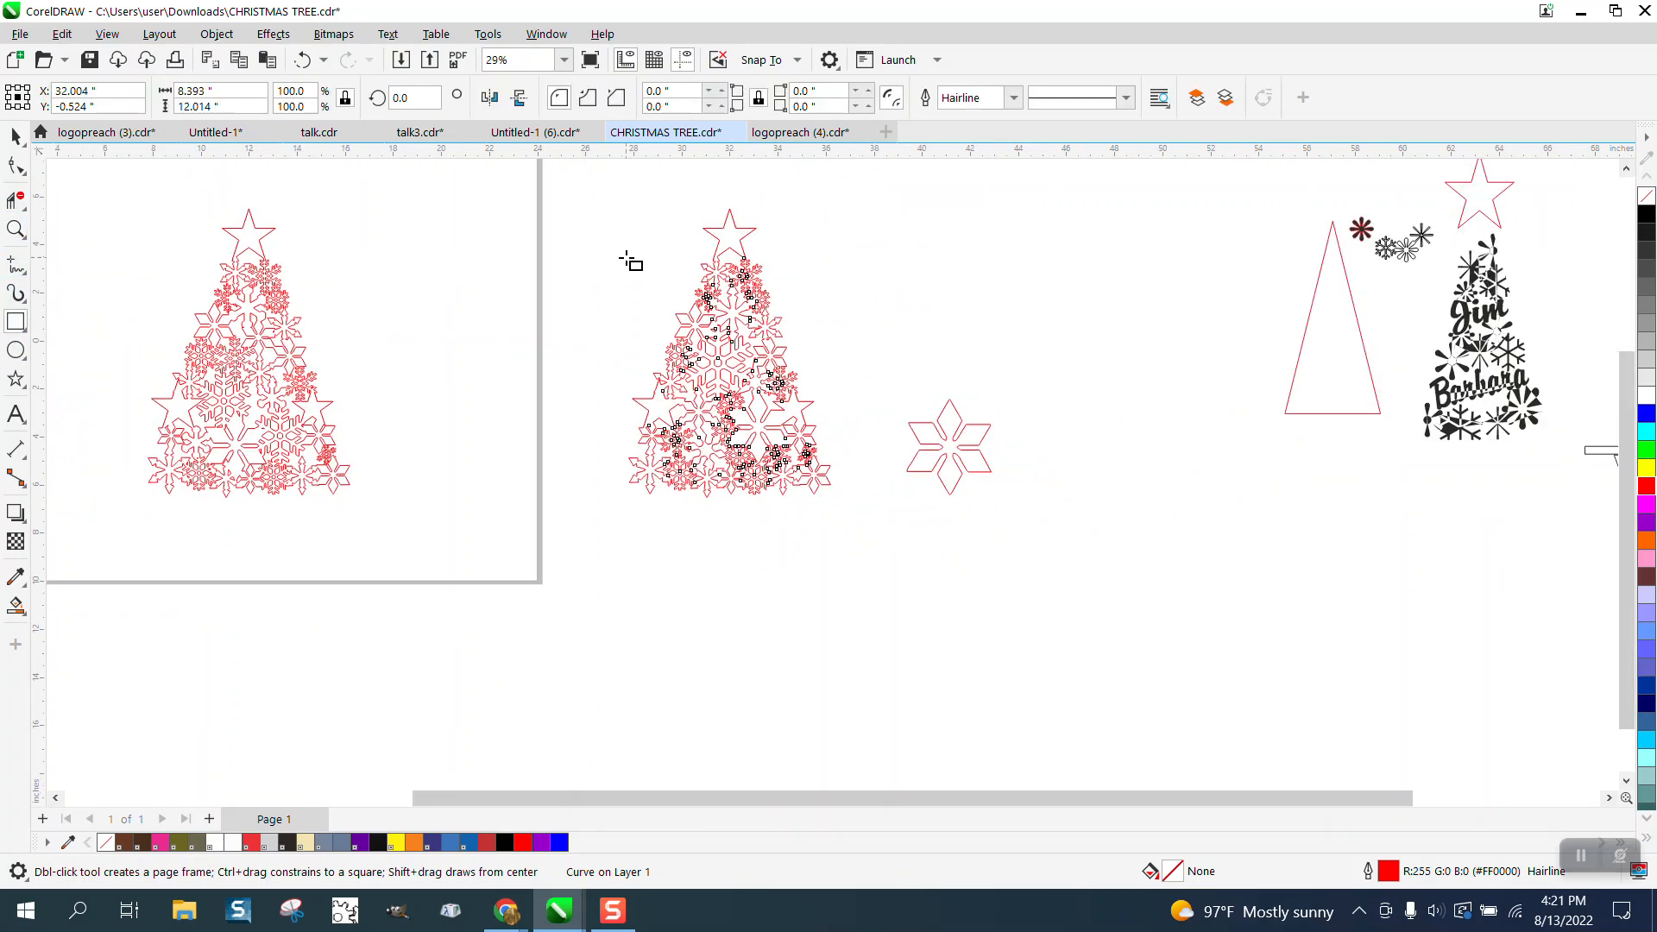
drag(618, 201, 859, 525)
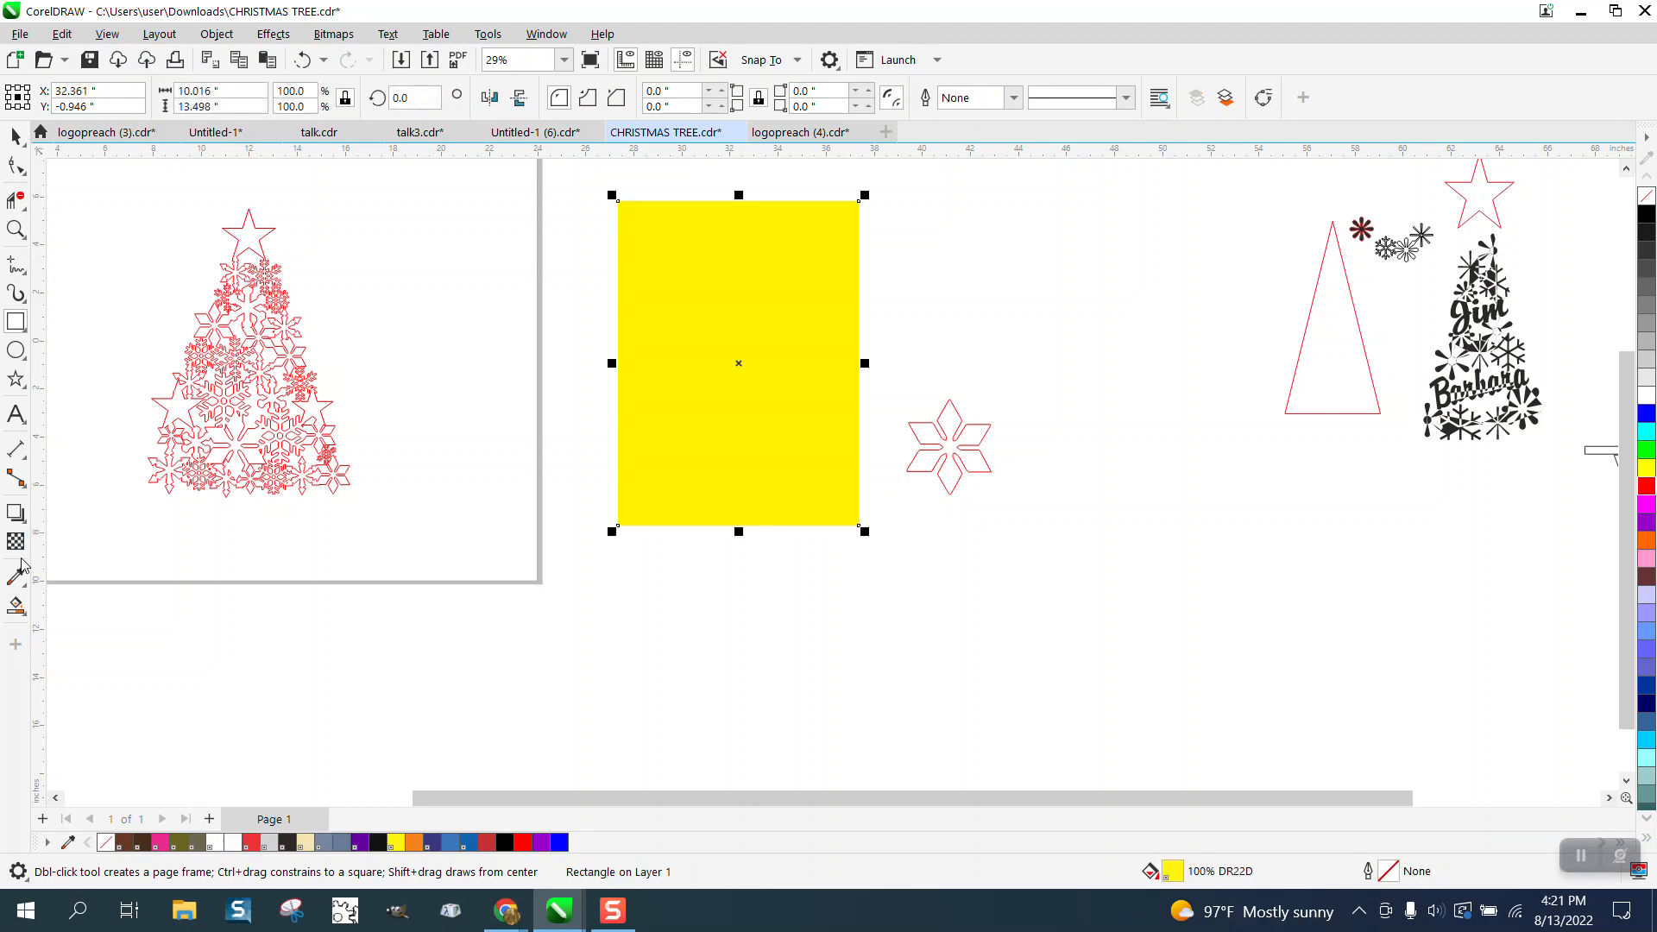
click(1646, 196)
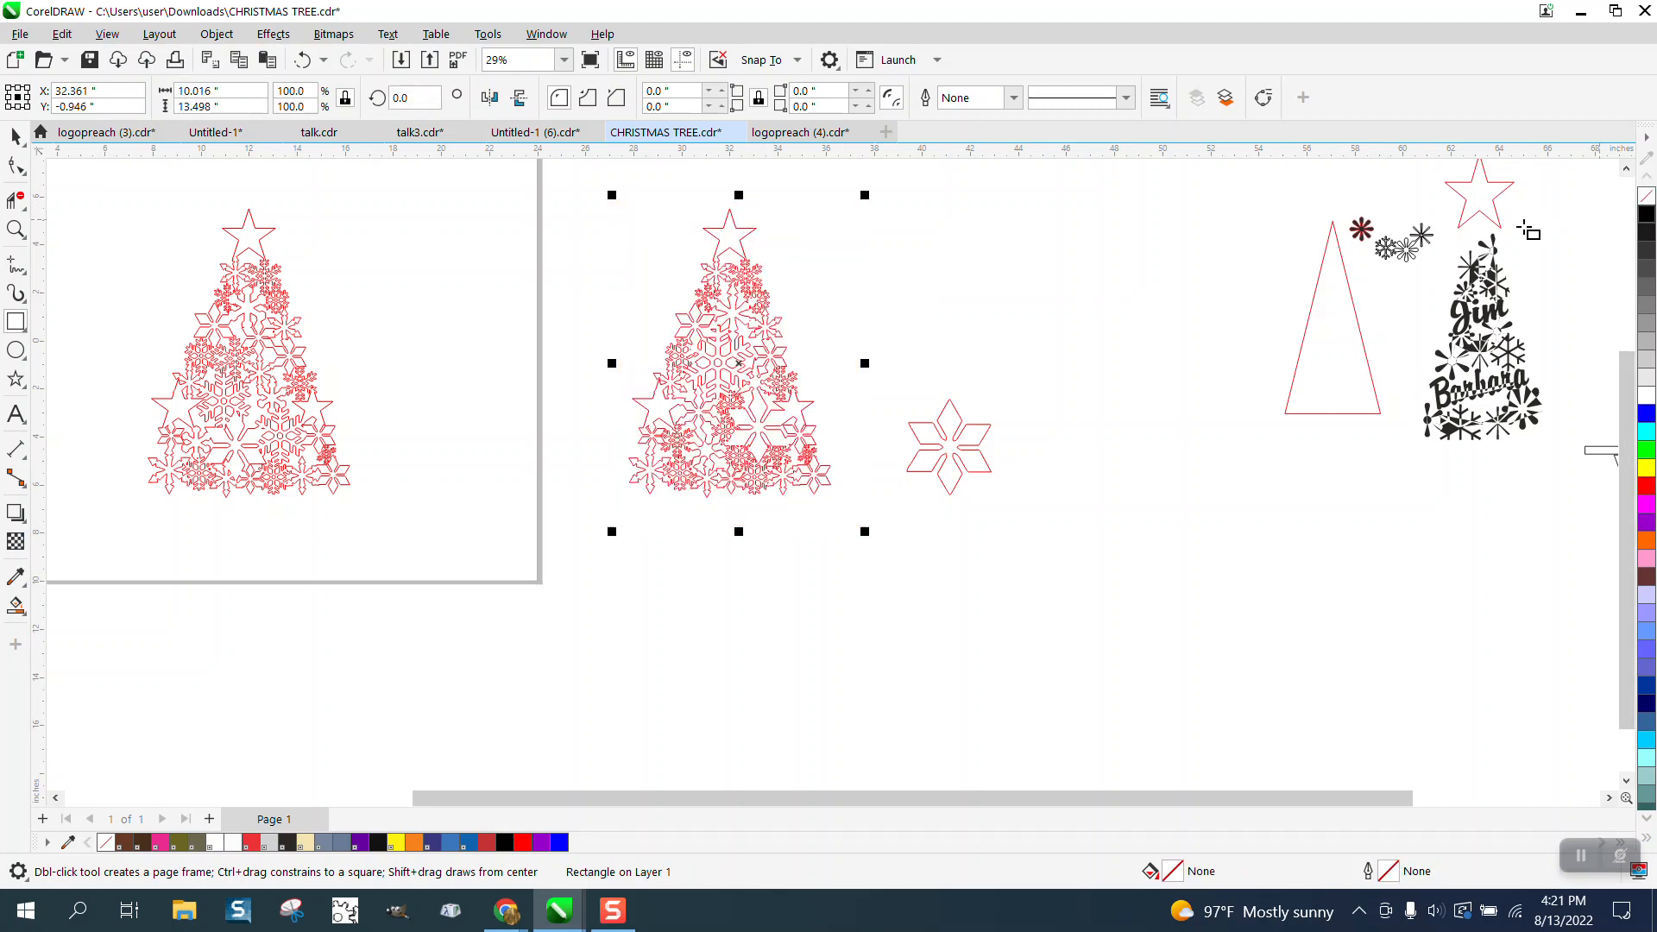
Create a purple copy of the welded tree with Smart Fill, using a 0.5 pt black outline.
click(15, 606)
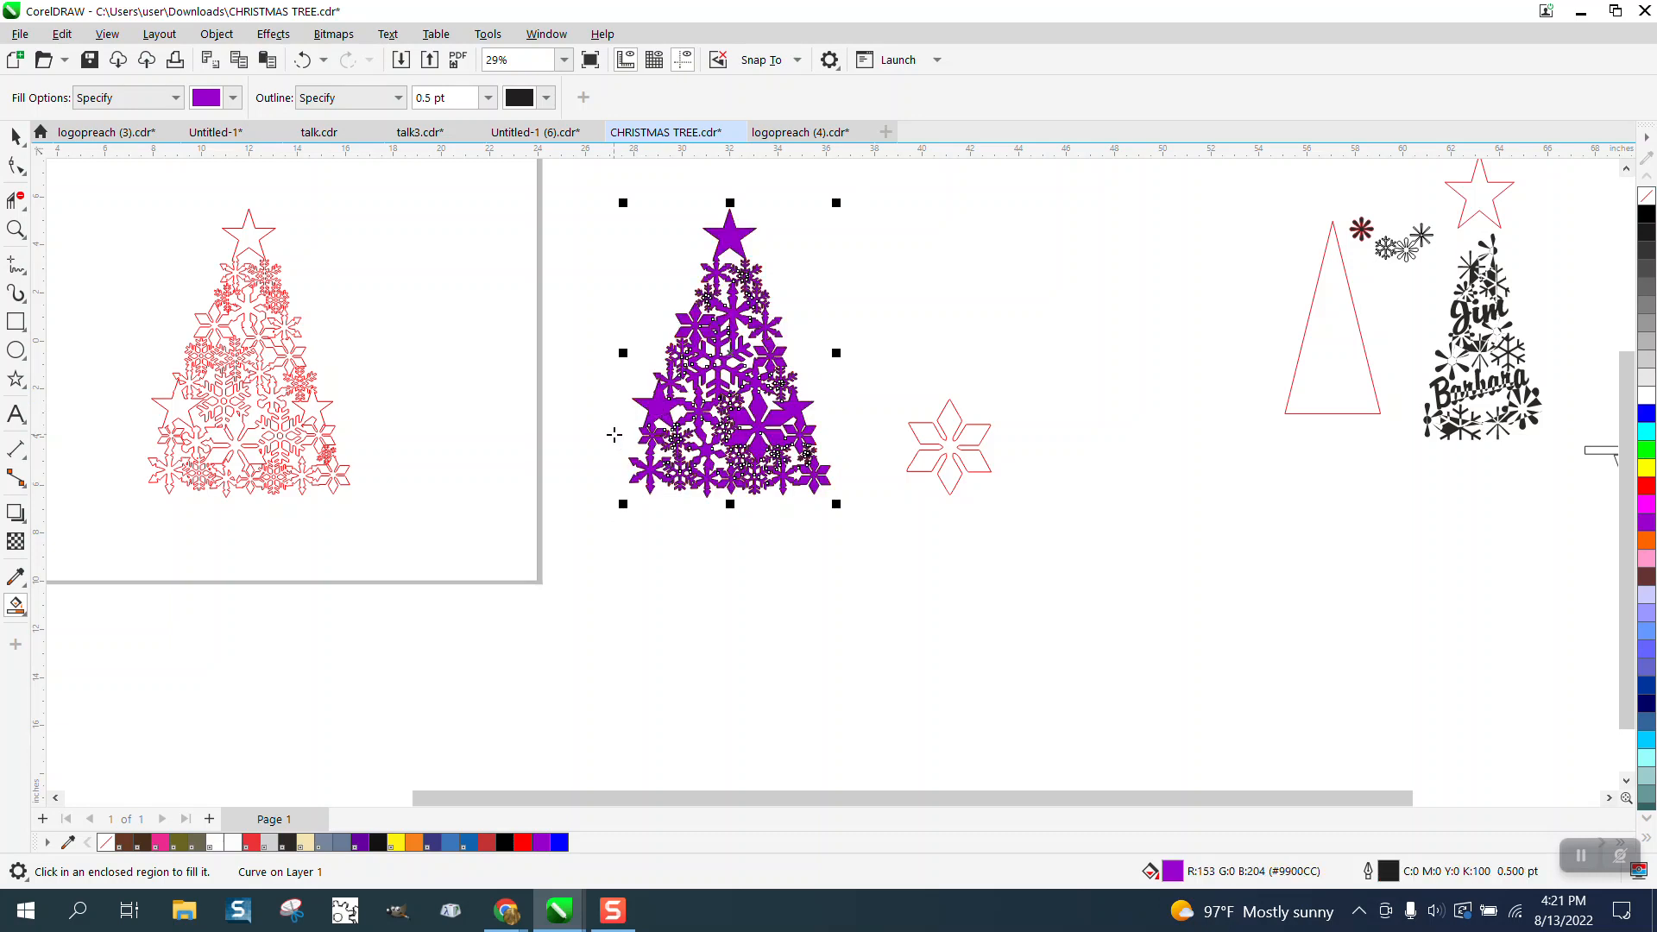
click(16, 228)
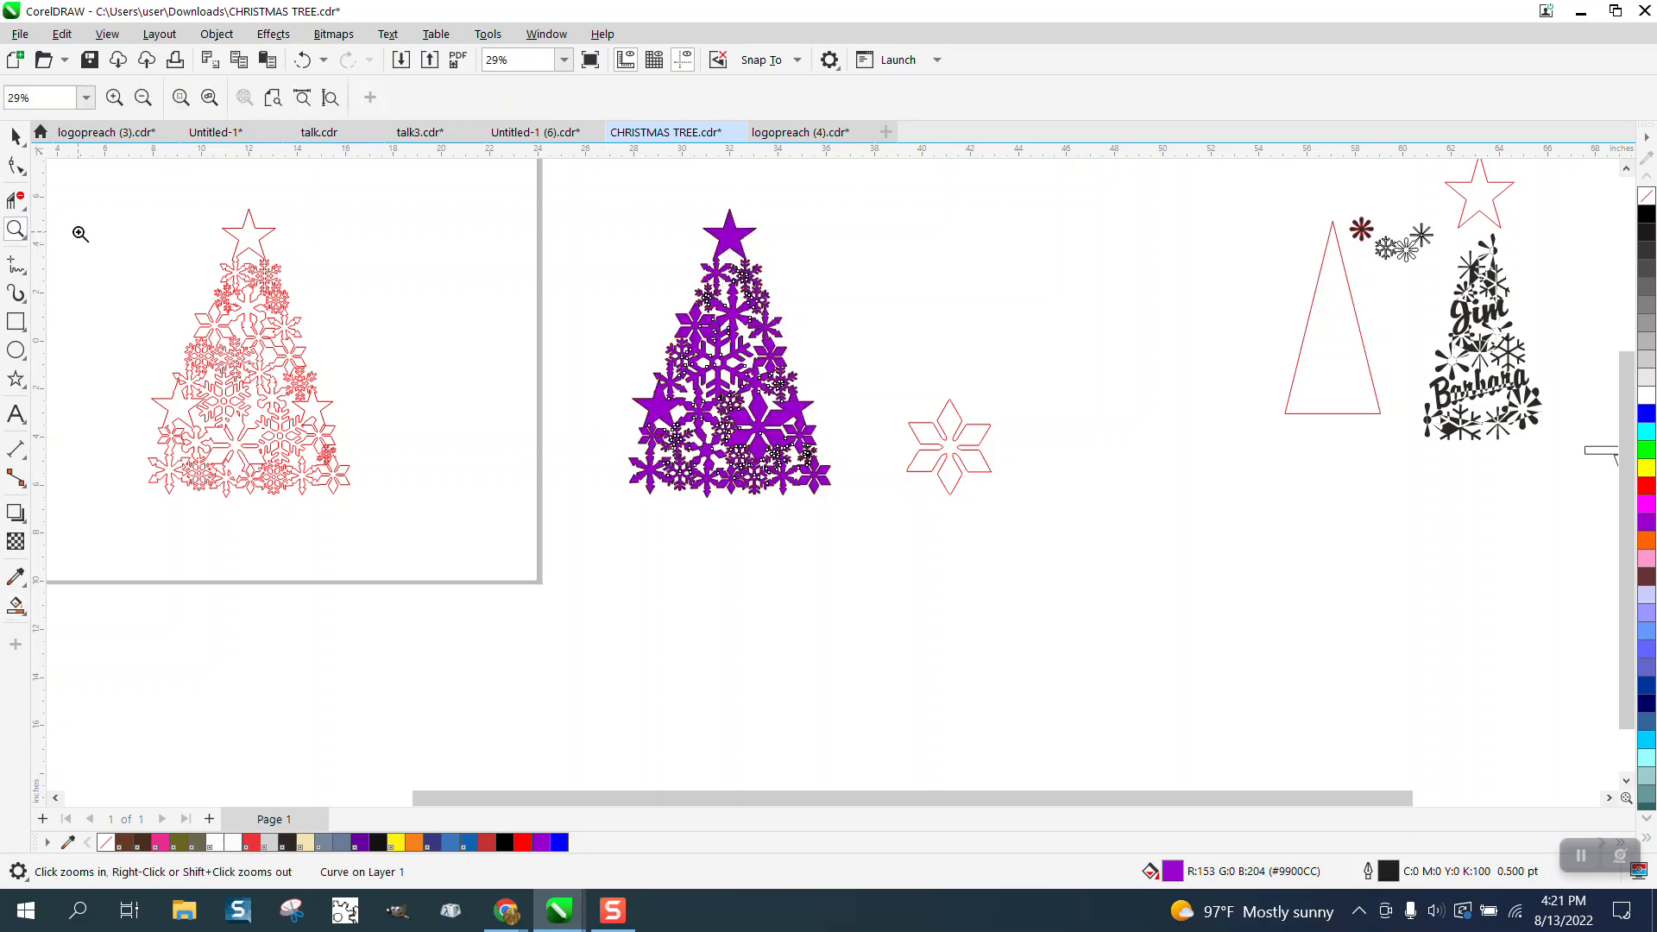
drag(630, 294, 870, 499)
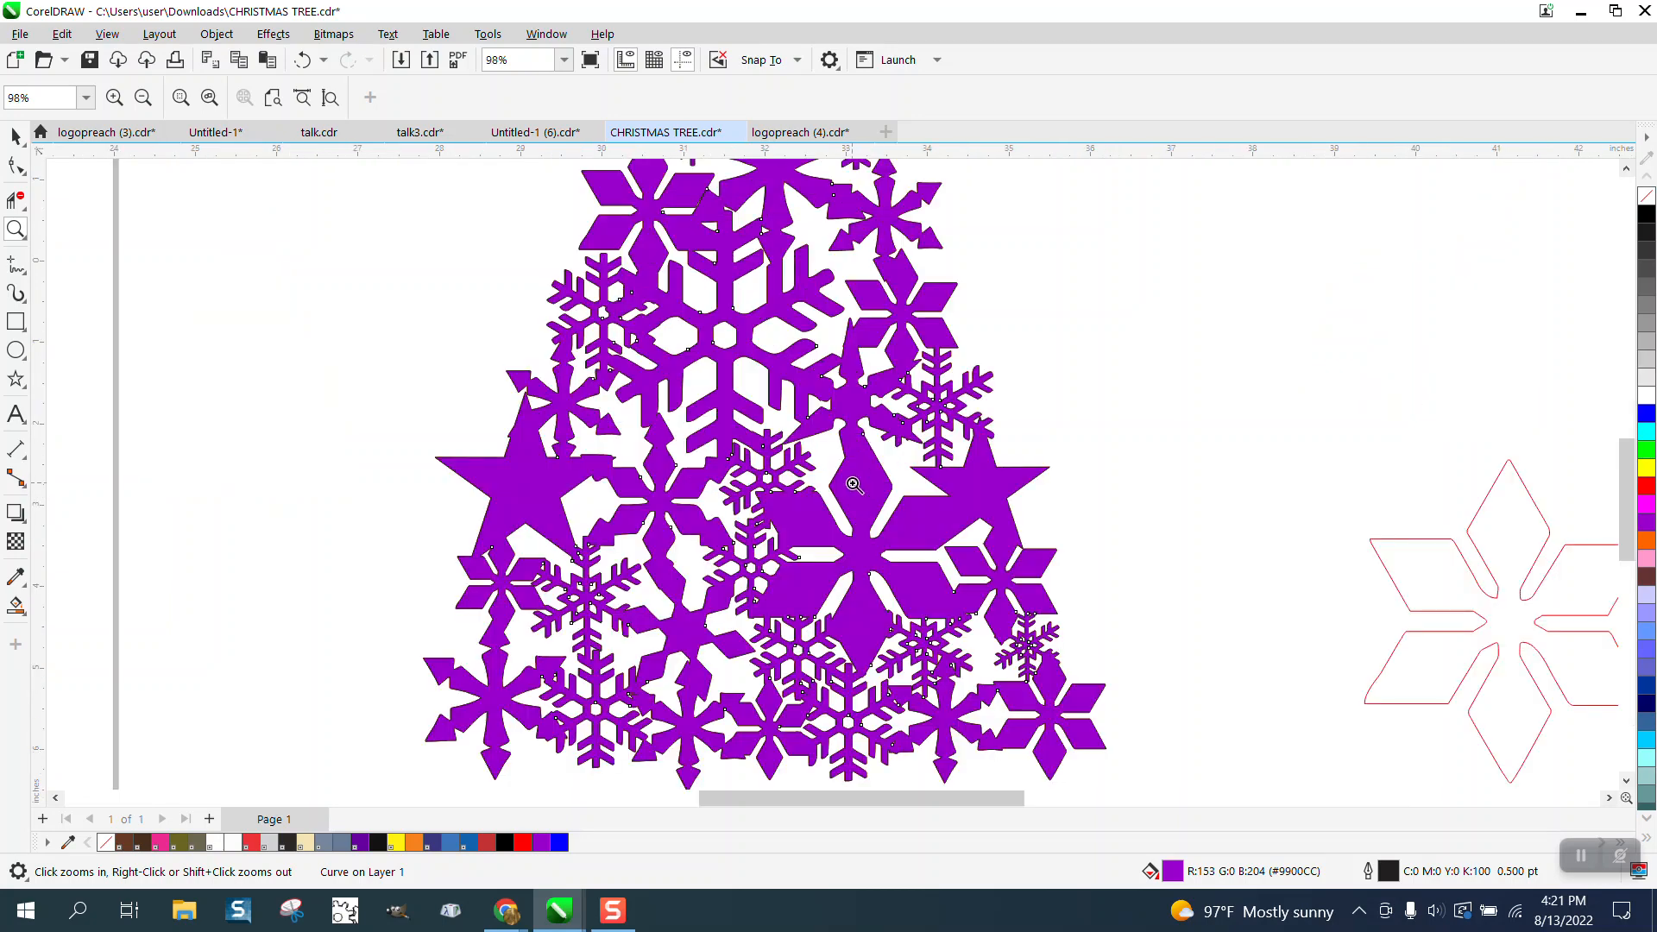
scroll(811, 470, down, 2)
right_click(777, 457)
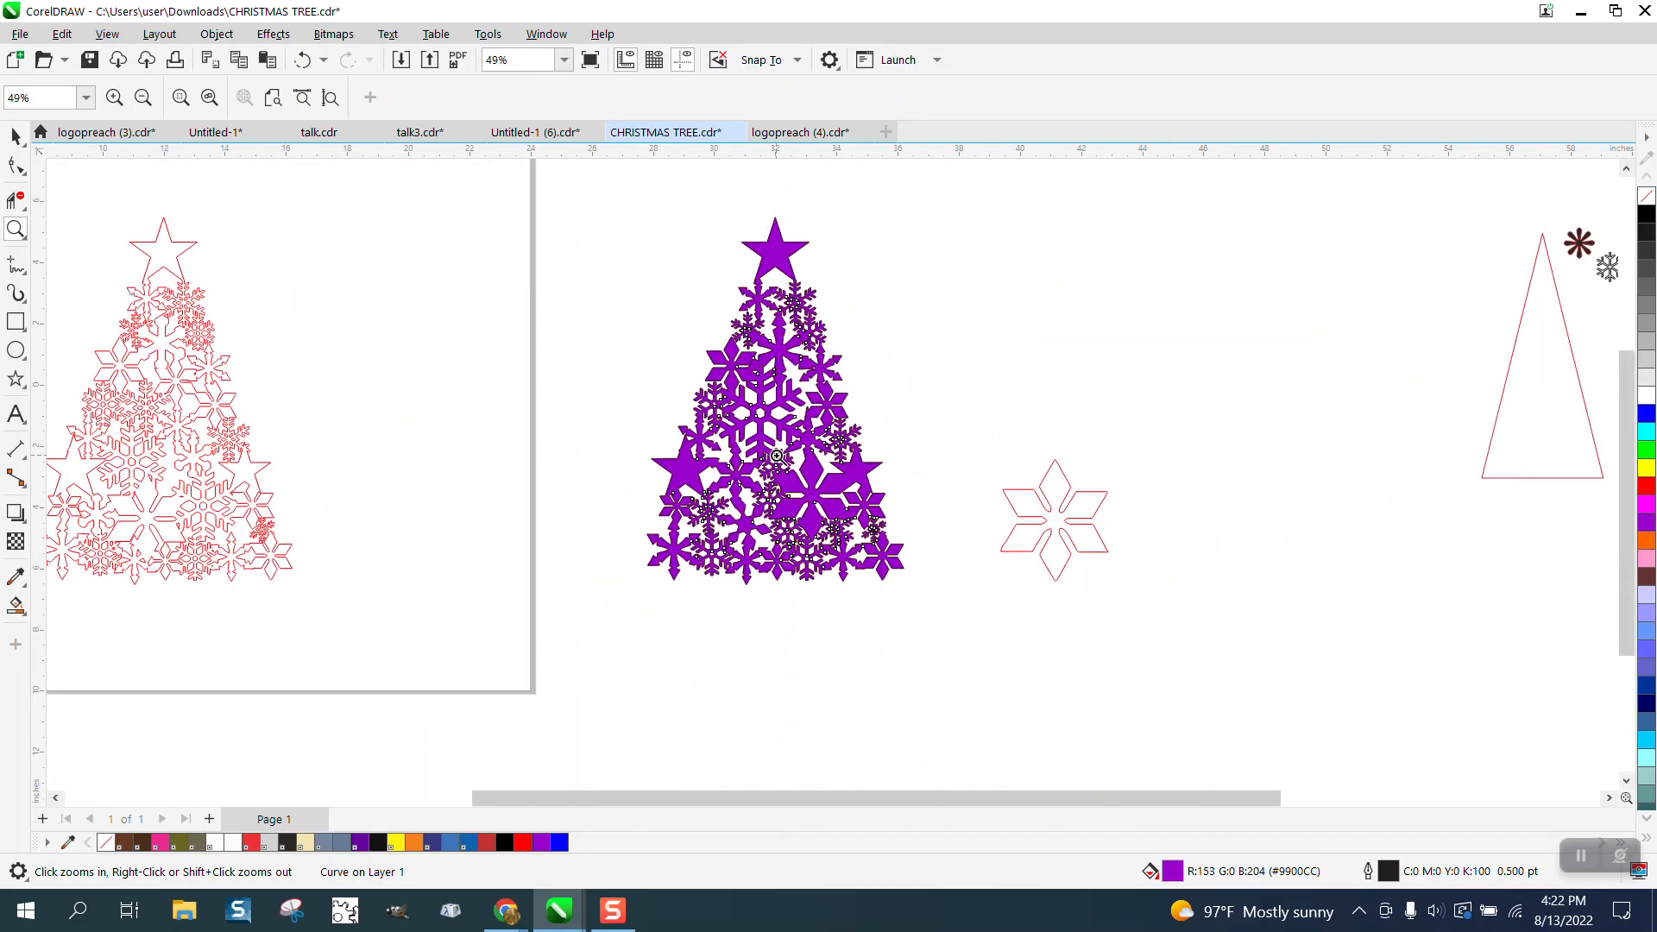
Remove the fill from the smart-filled tree and give it a red hairline outline.
click(16, 137)
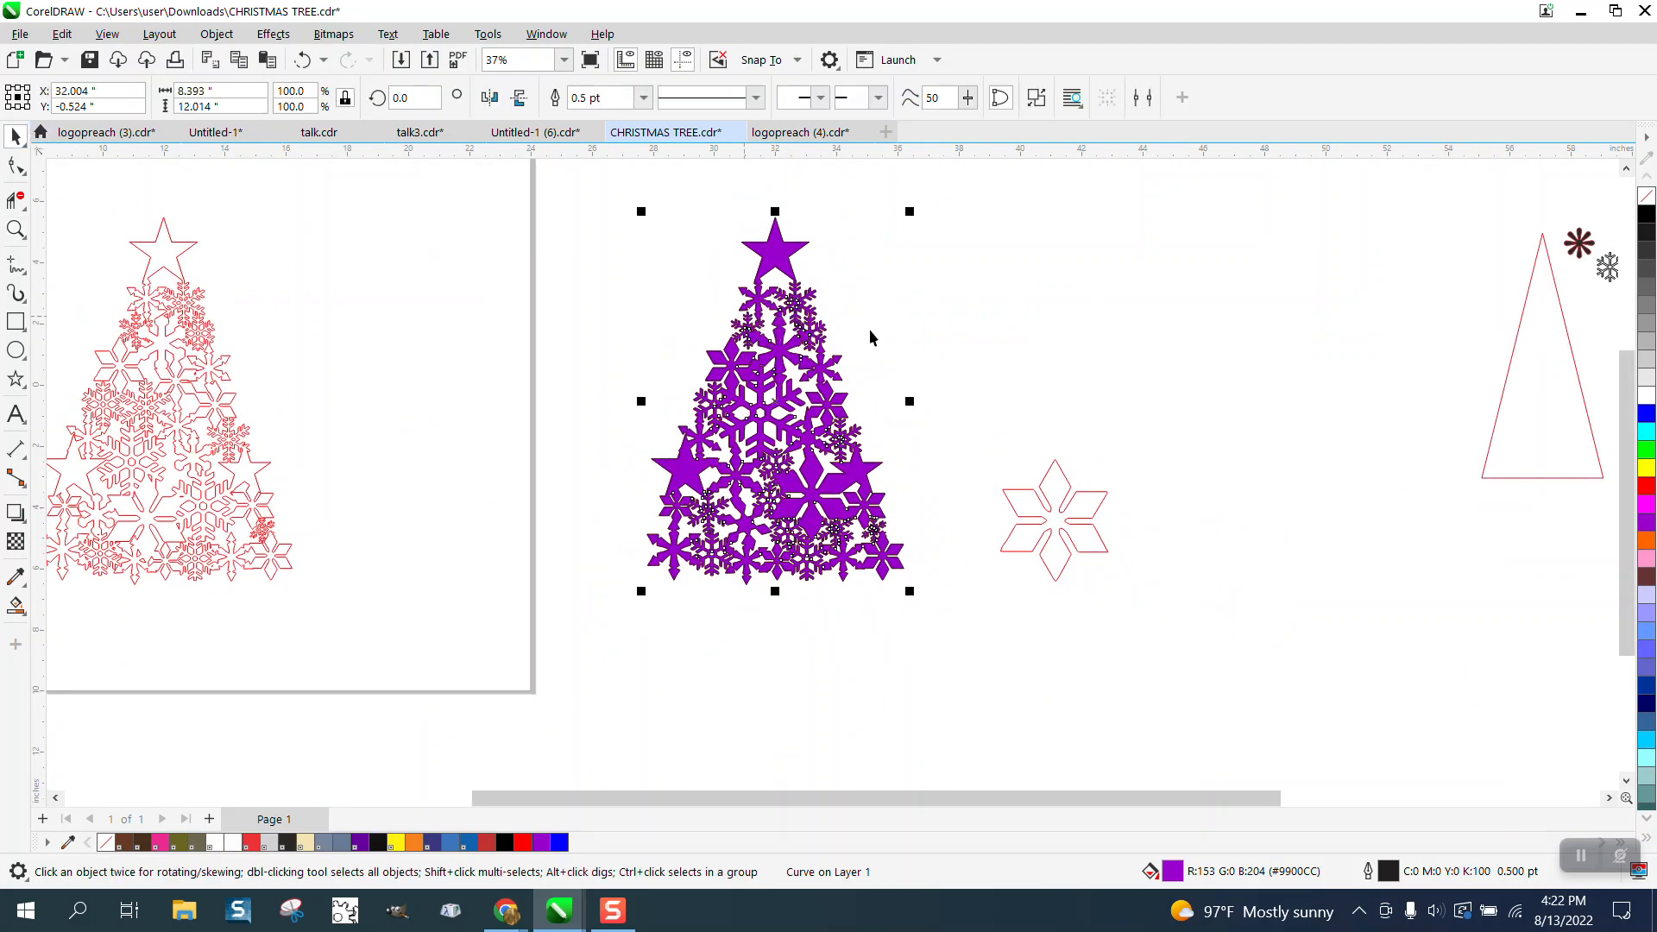
click(1645, 201)
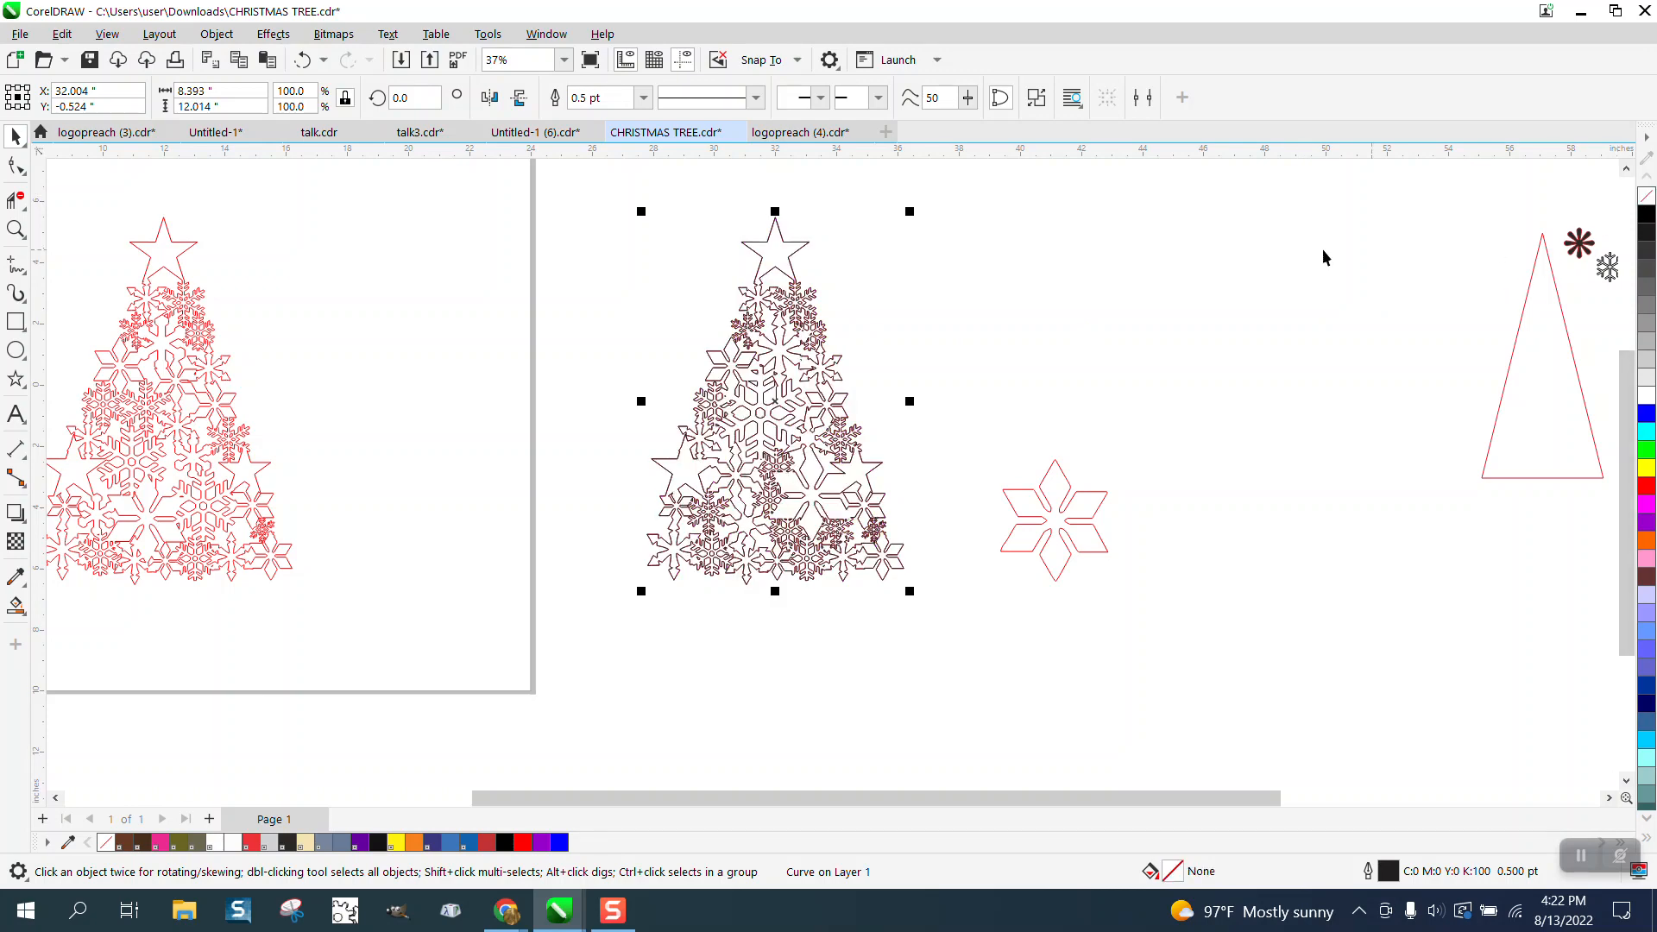
scroll(1269, 268, down, 1)
right_click(1644, 487)
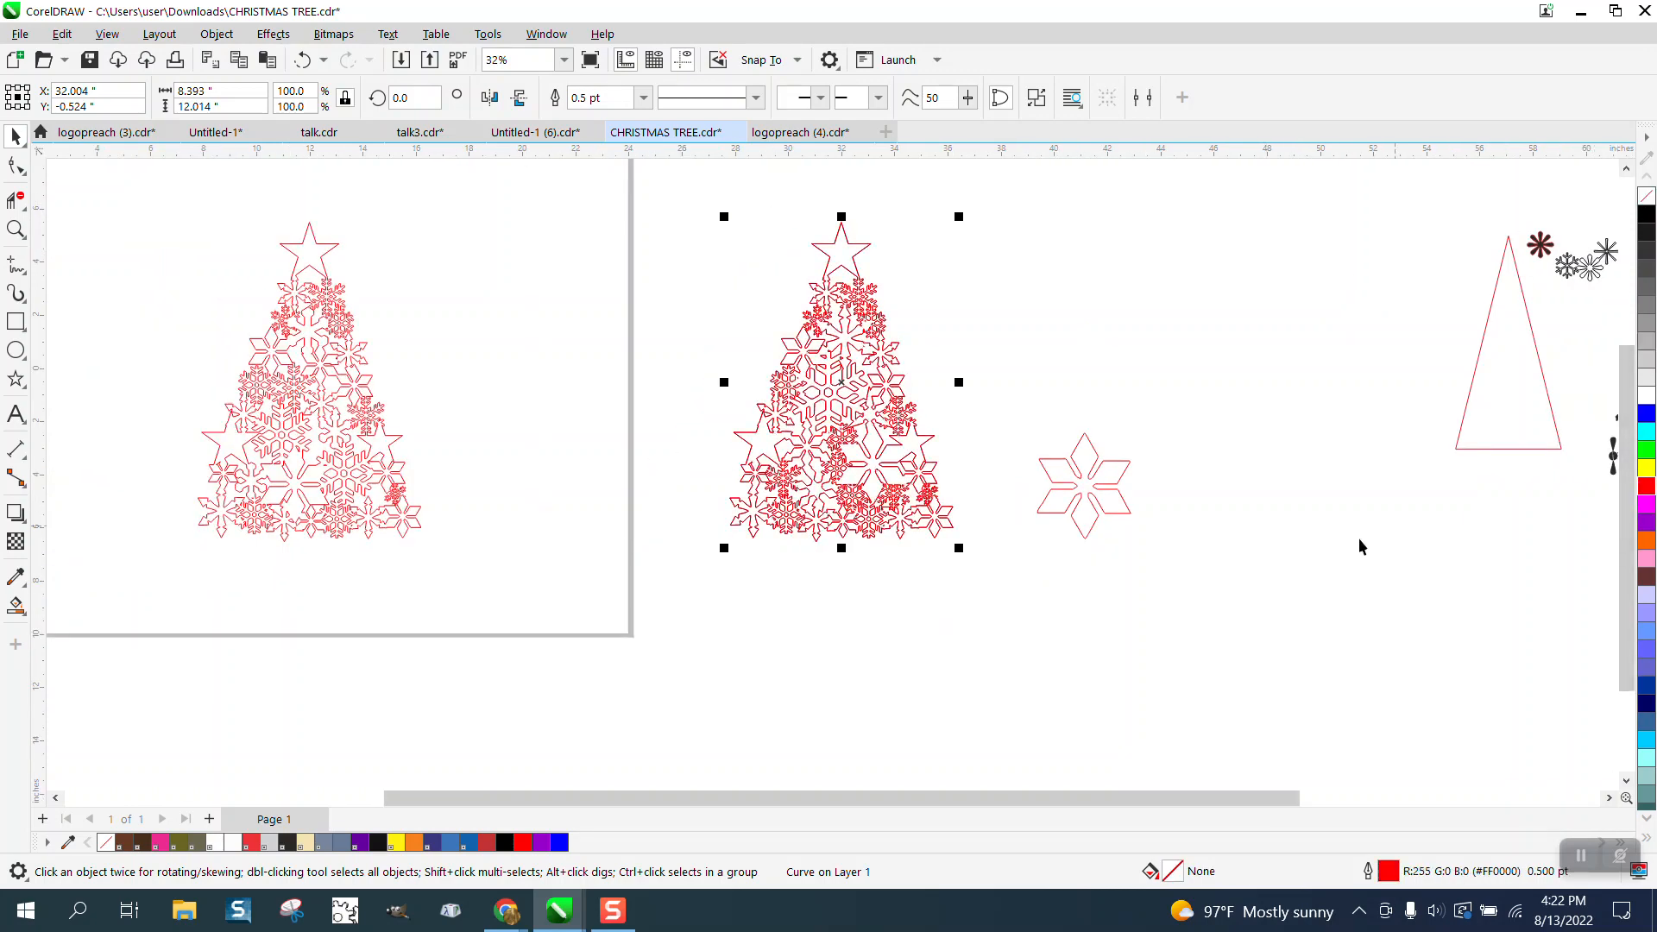
click(643, 98)
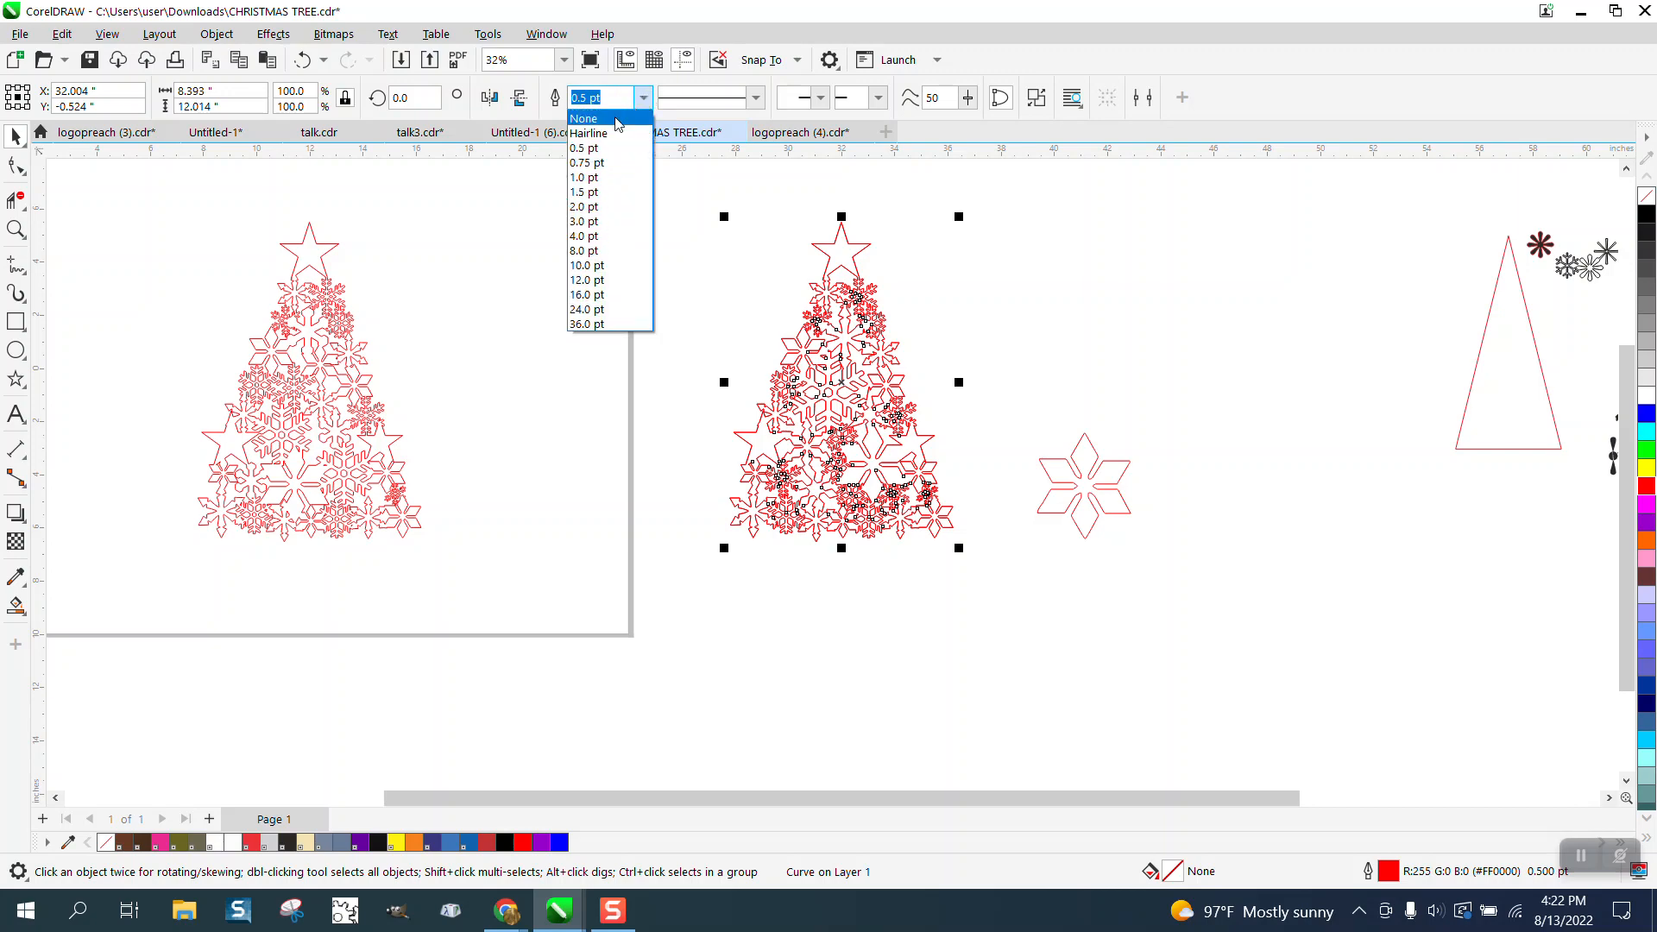
click(606, 134)
Move the smart-filled tree left off the welded original, onto the page's right edge.
drag(844, 351, 593, 362)
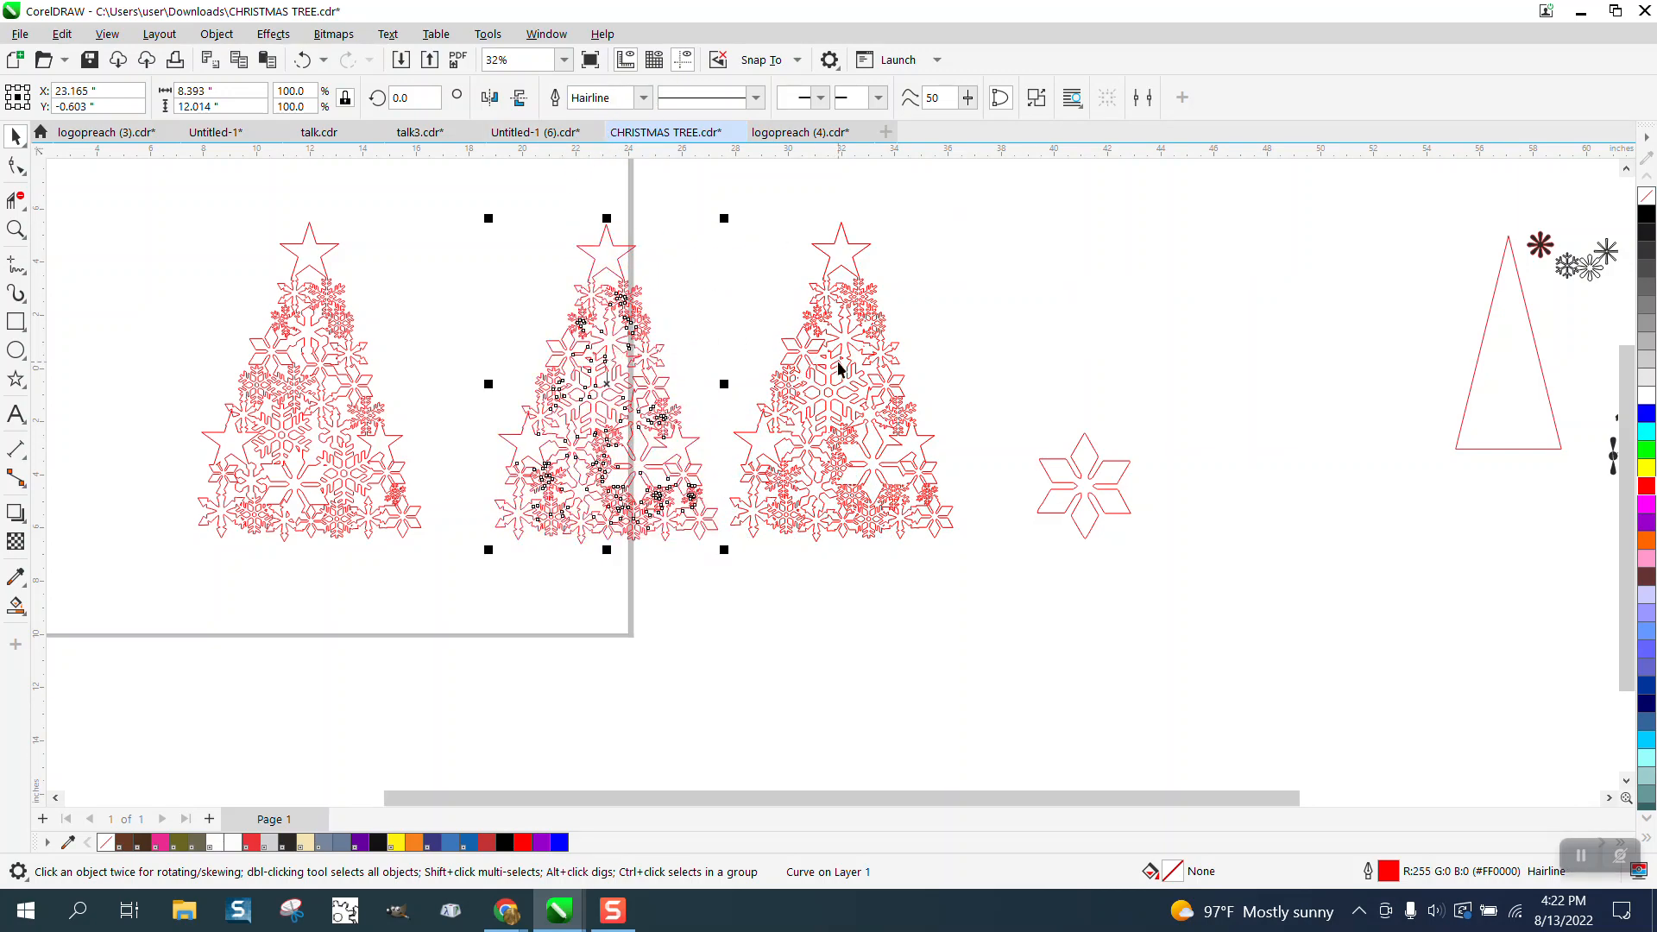
click(841, 367)
click(596, 396)
Move the old tree off the page to the space between the spare snowflake and the triangle, and select the smart-filled tree.
scroll(666, 382, down, 1)
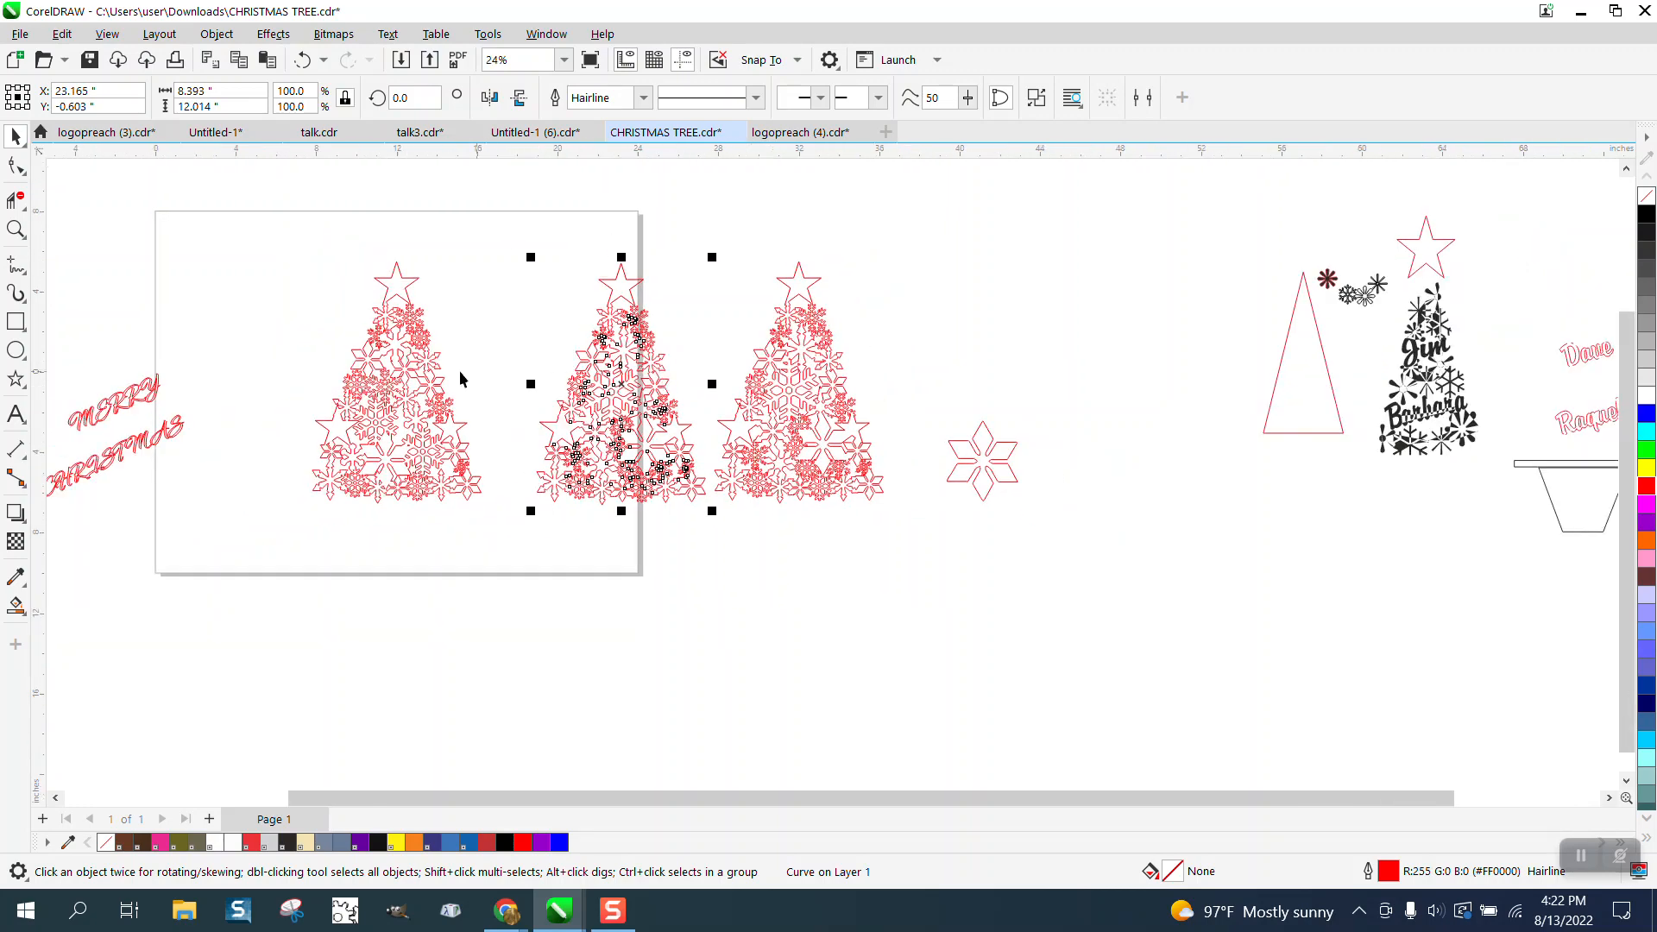
drag(268, 212, 503, 522)
drag(422, 404, 1189, 446)
click(623, 388)
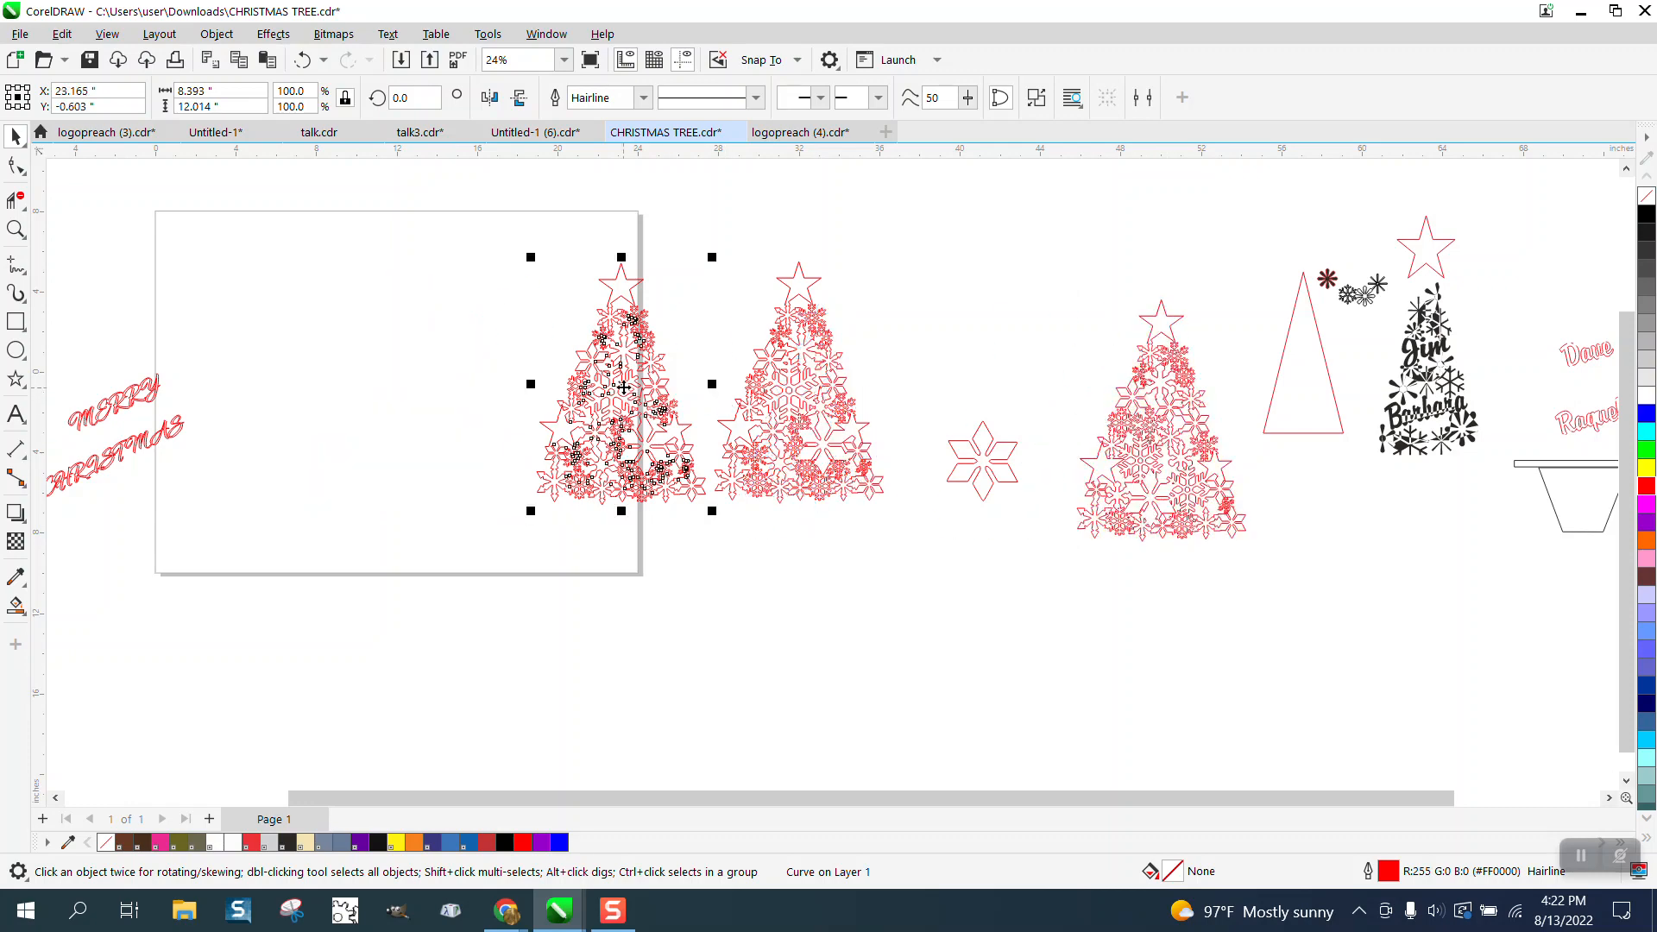
Center the selected smart-filled tree on the page.
key(p)
scroll(629, 389, down, 1)
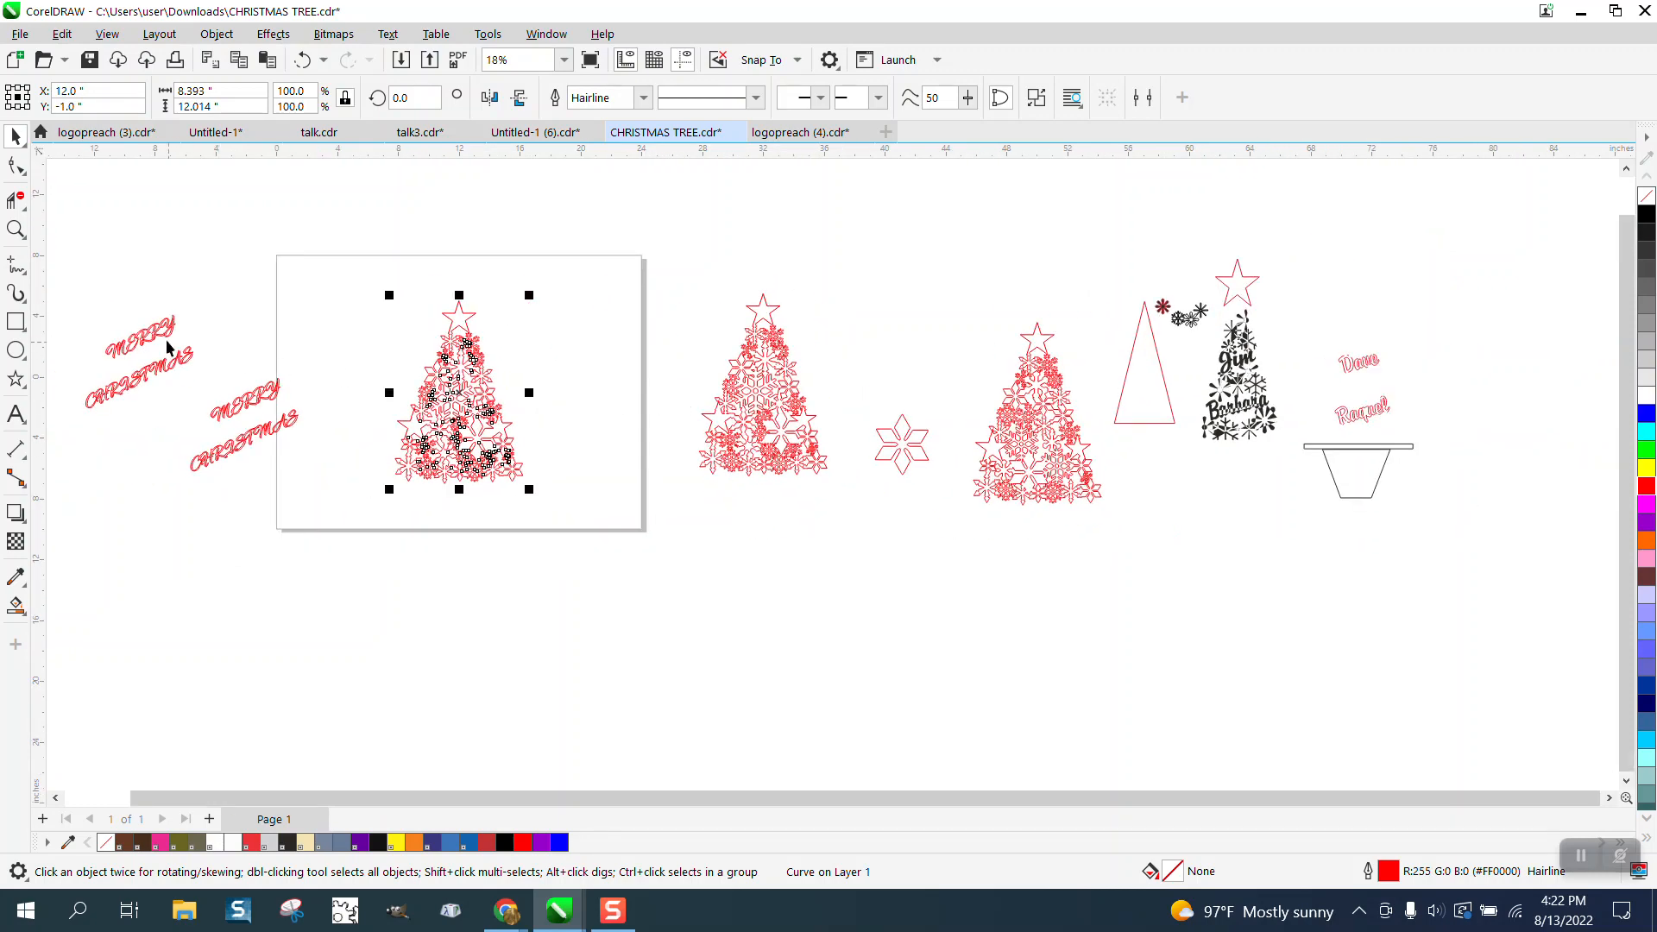
Move the nearer MERRY and CHRISTMAS lettering onto the page left of the tree, with a clear gap between the two words.
click(16, 229)
click(316, 374)
click(16, 137)
click(204, 390)
drag(214, 413, 437, 325)
drag(264, 493, 485, 385)
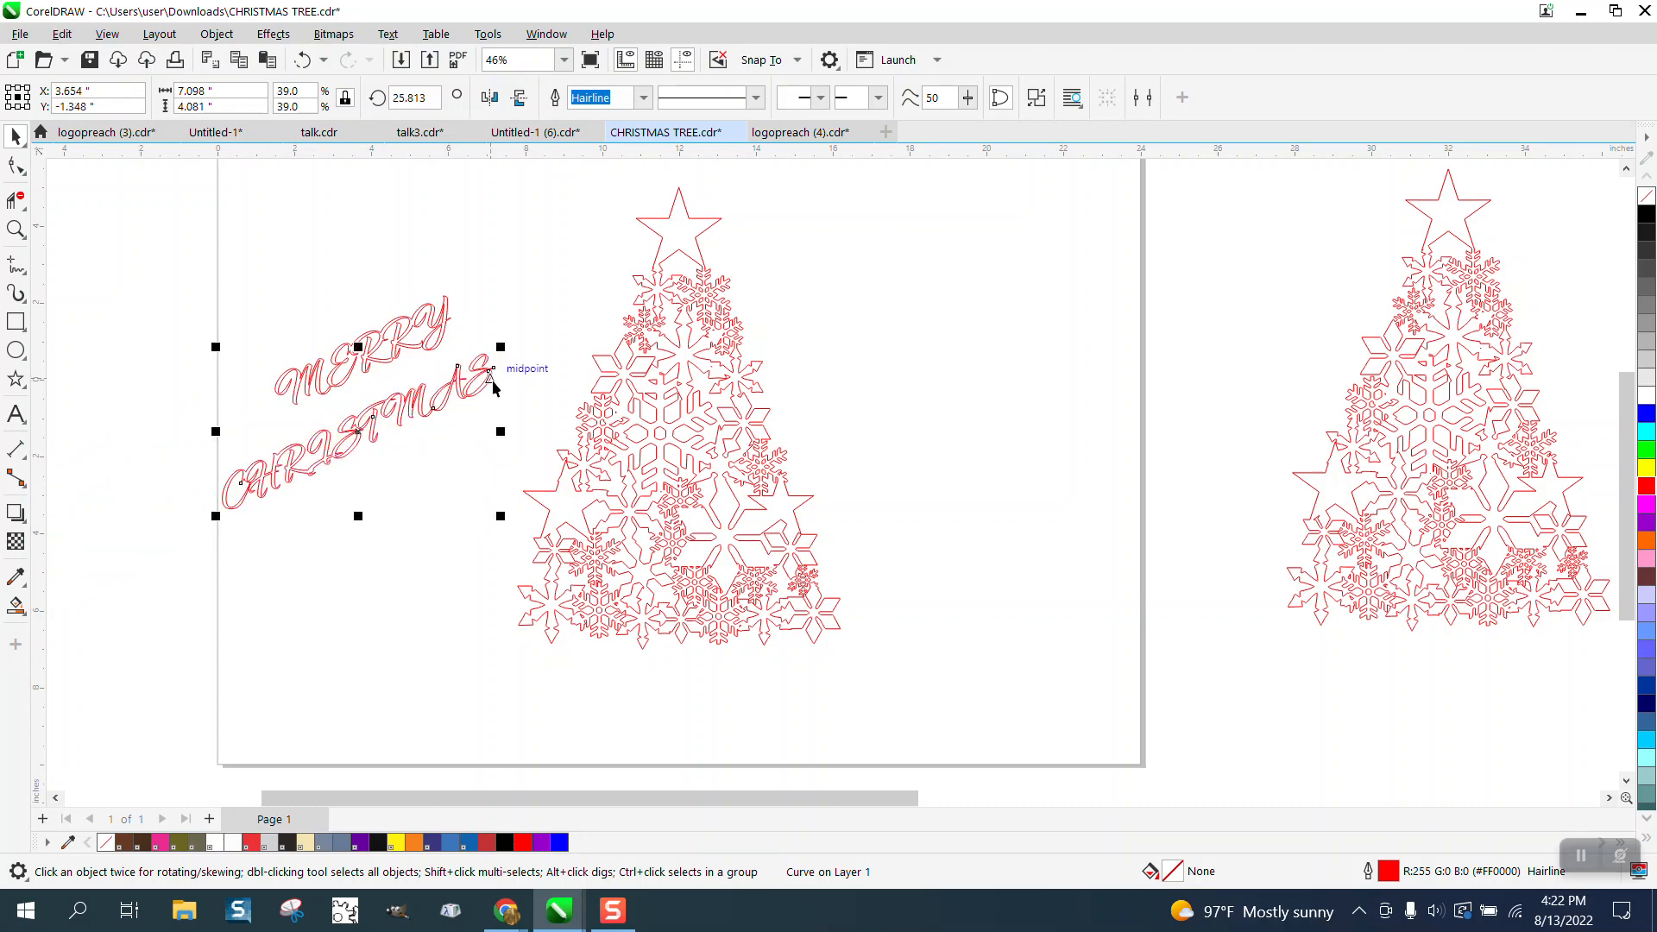
click(712, 384)
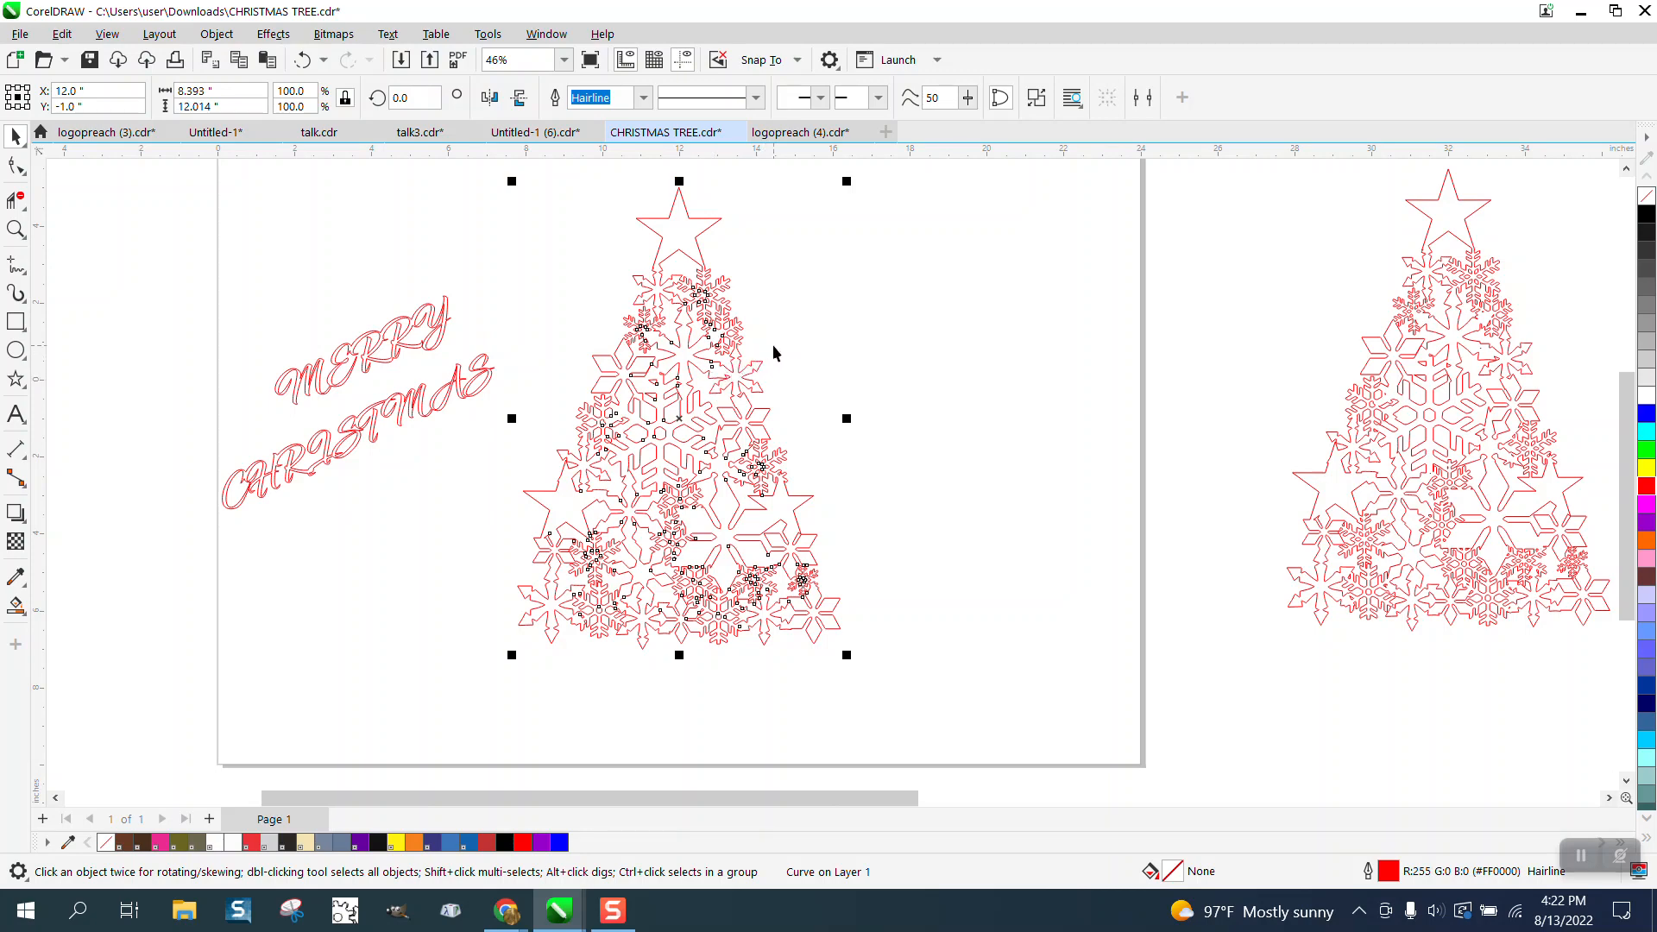
click(784, 299)
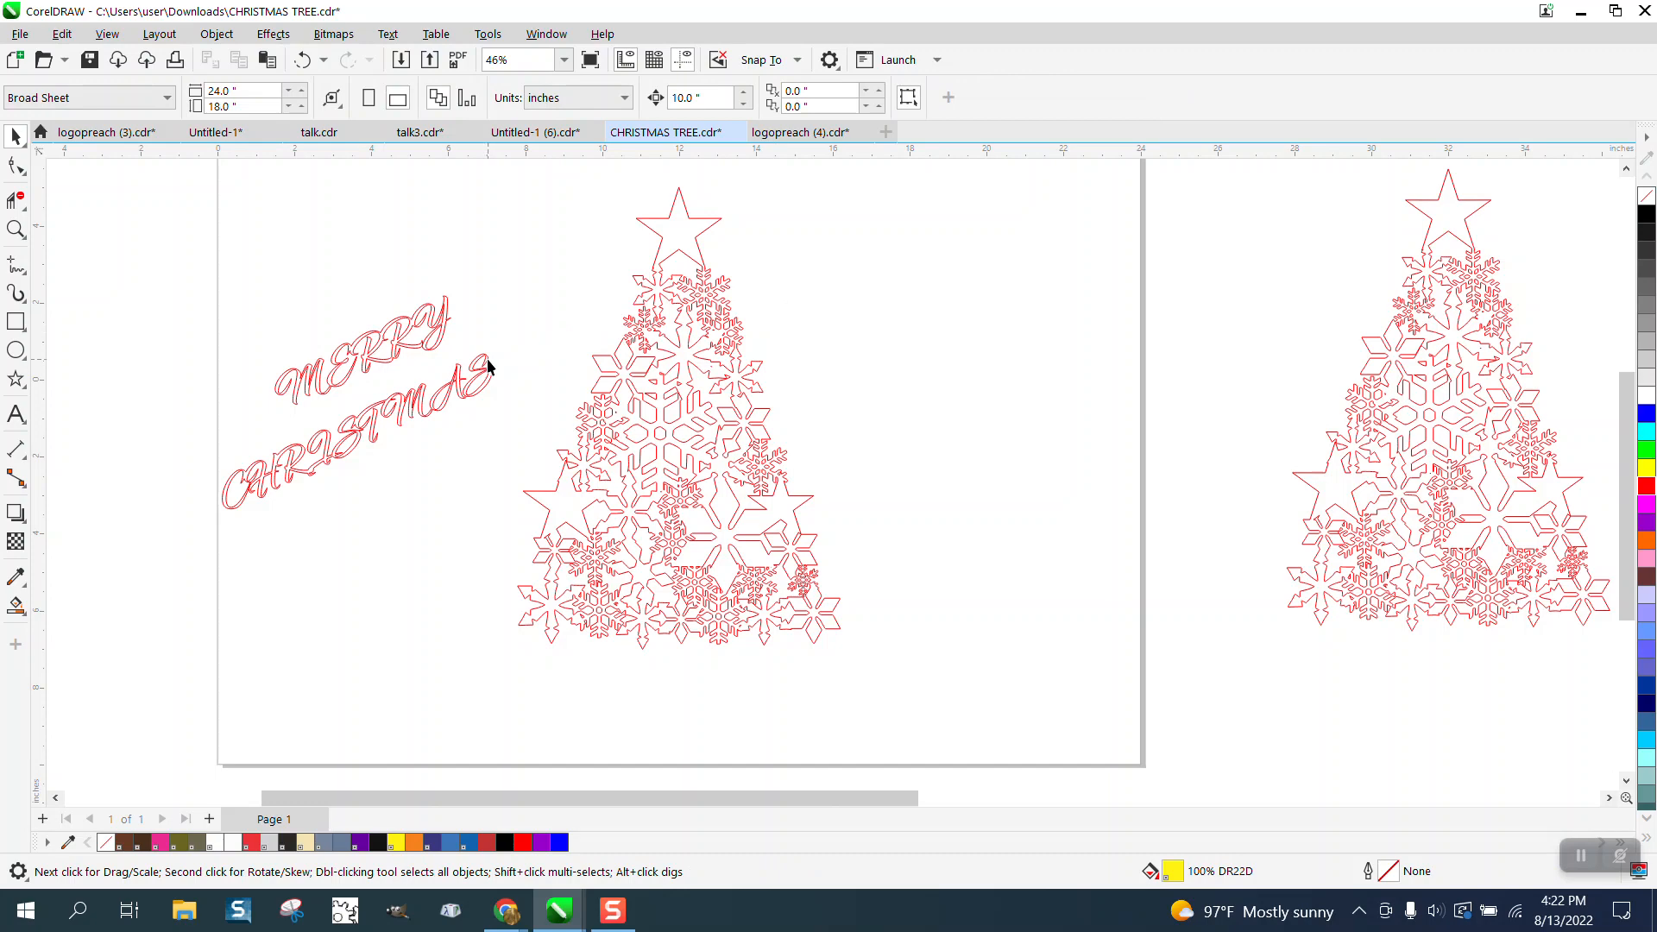
drag(436, 404, 443, 466)
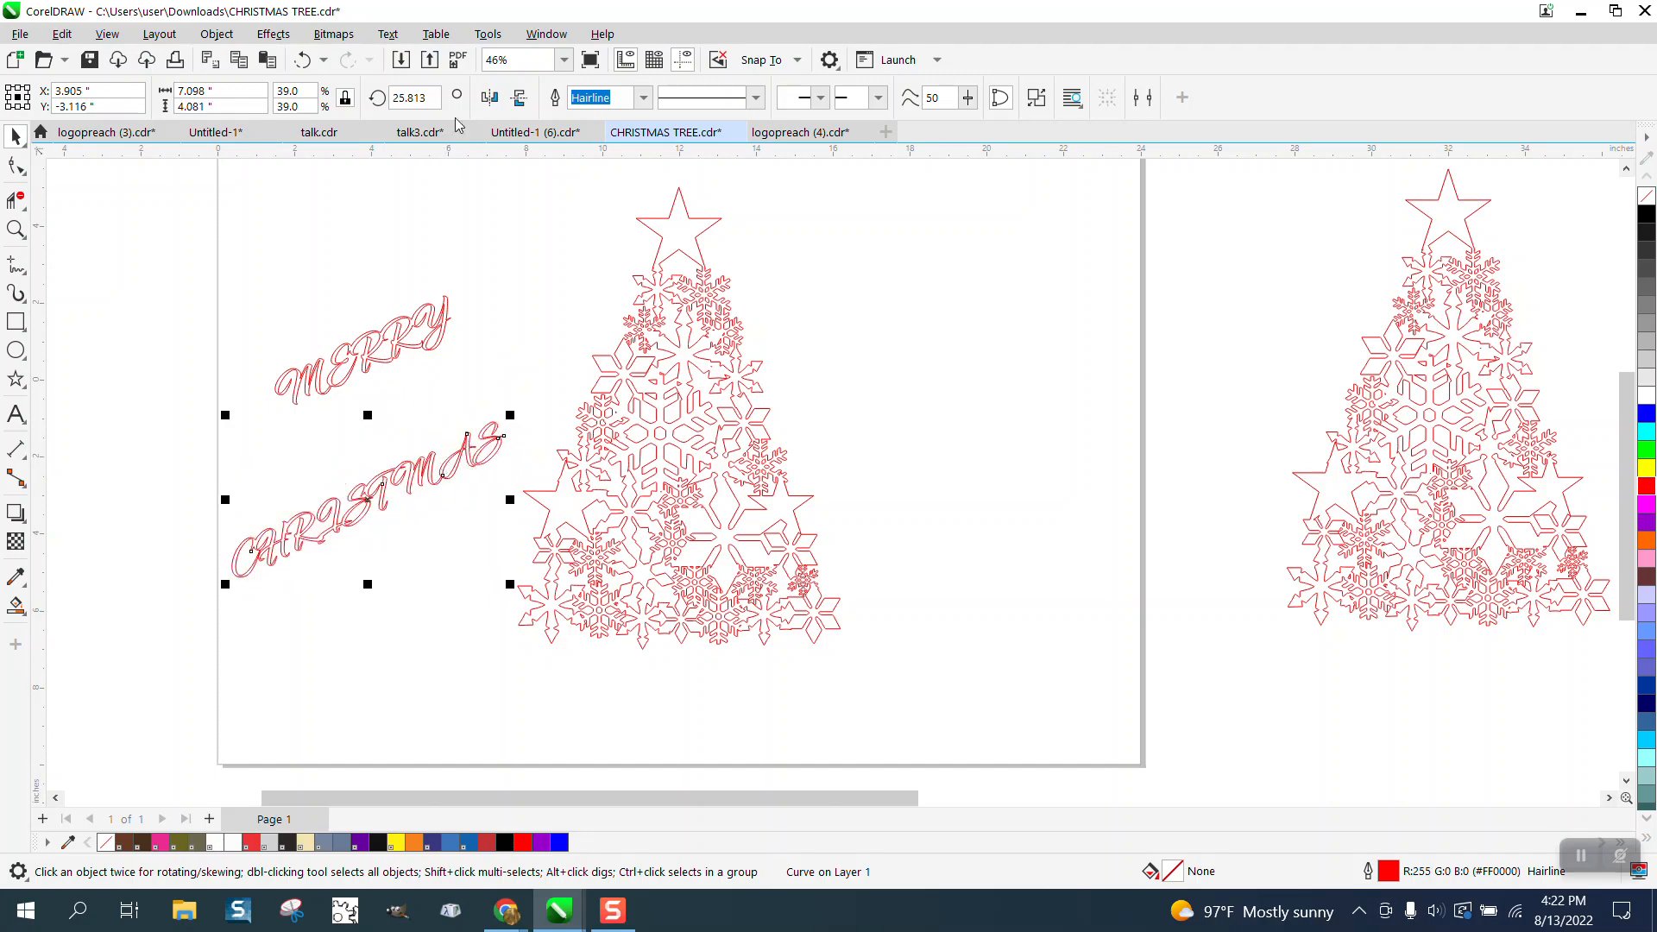
Apply a one-step outside contour with a 0.25" offset to the CHRISTMAS lettering and to the MERRY lettering.
click(284, 41)
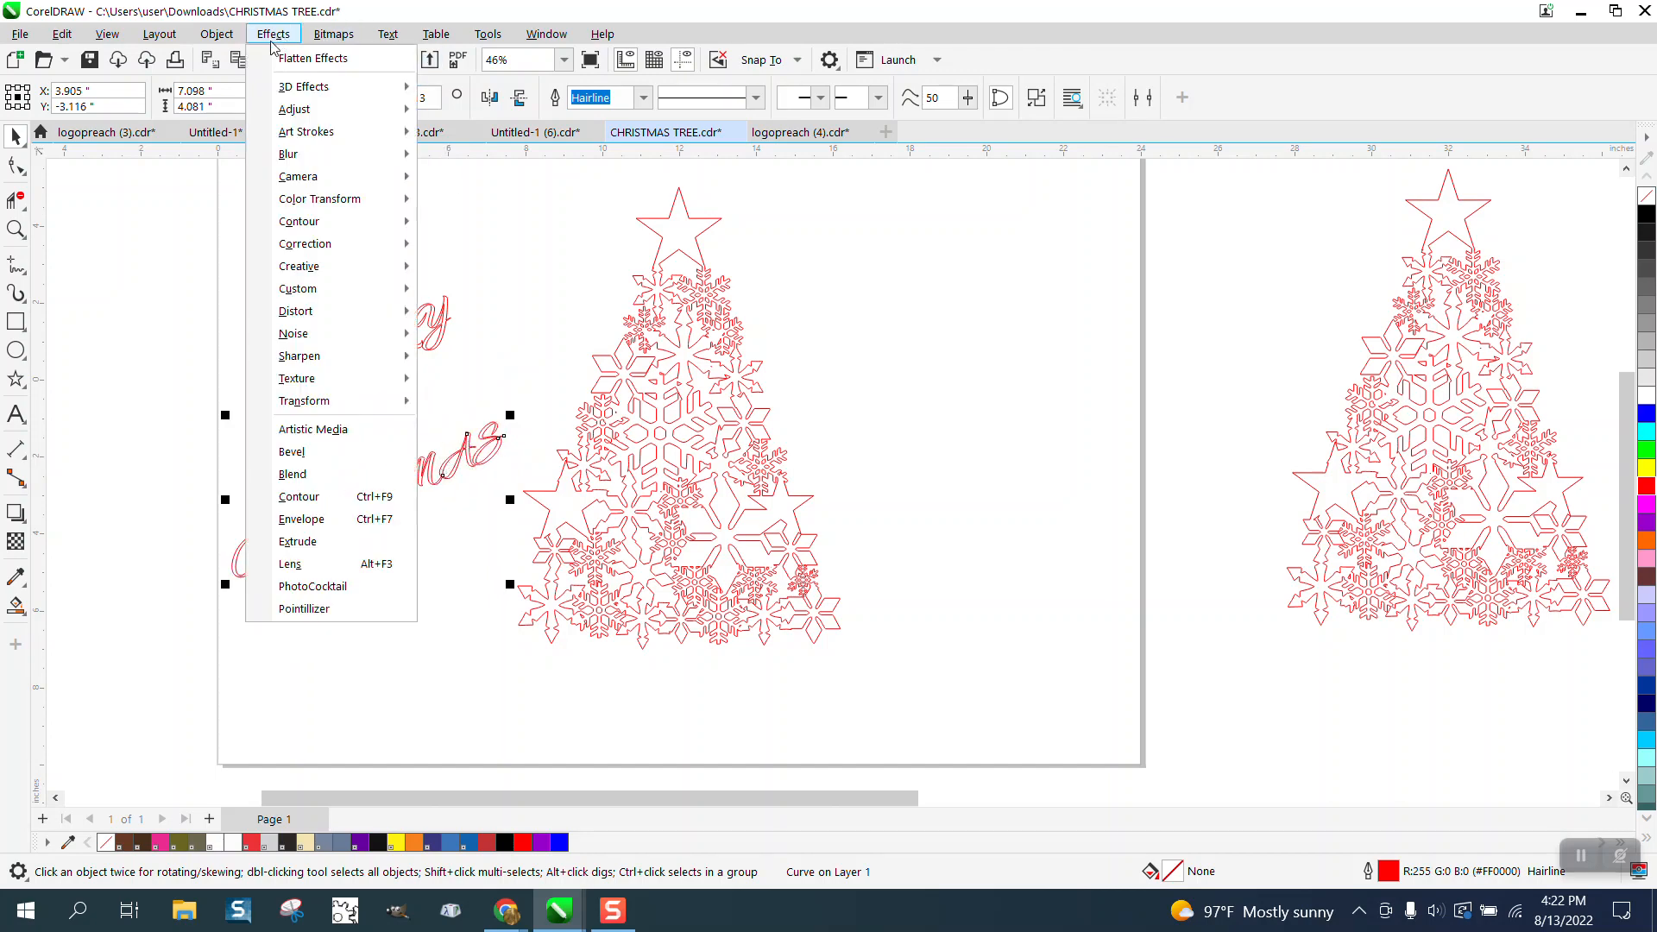
click(318, 499)
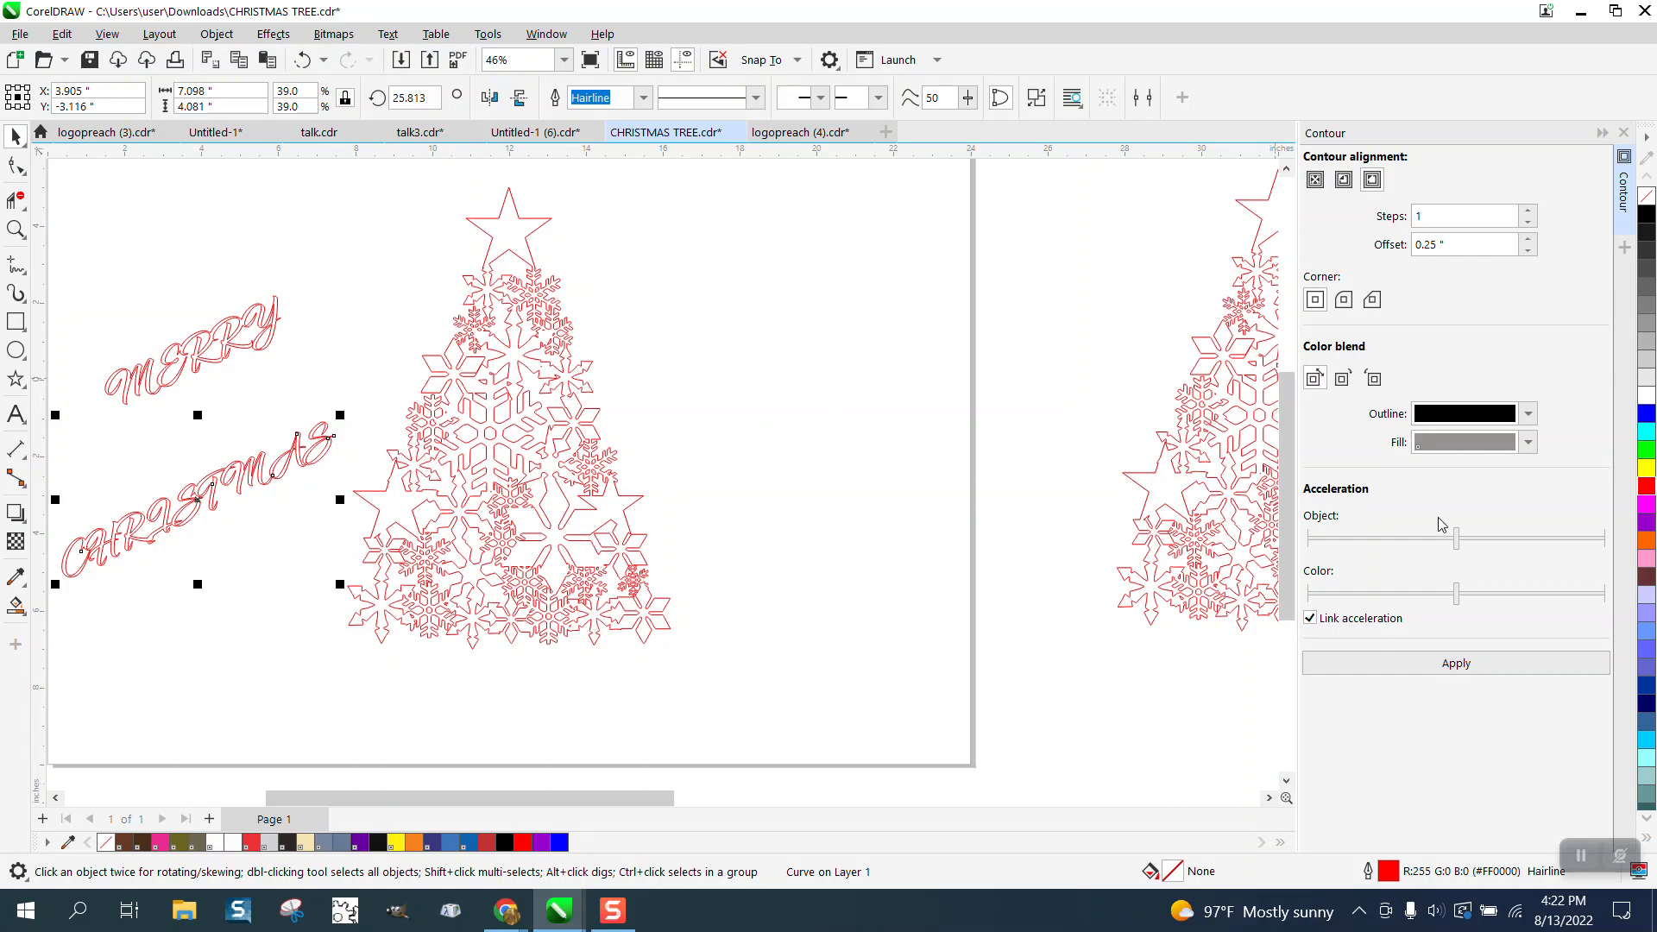
click(1456, 663)
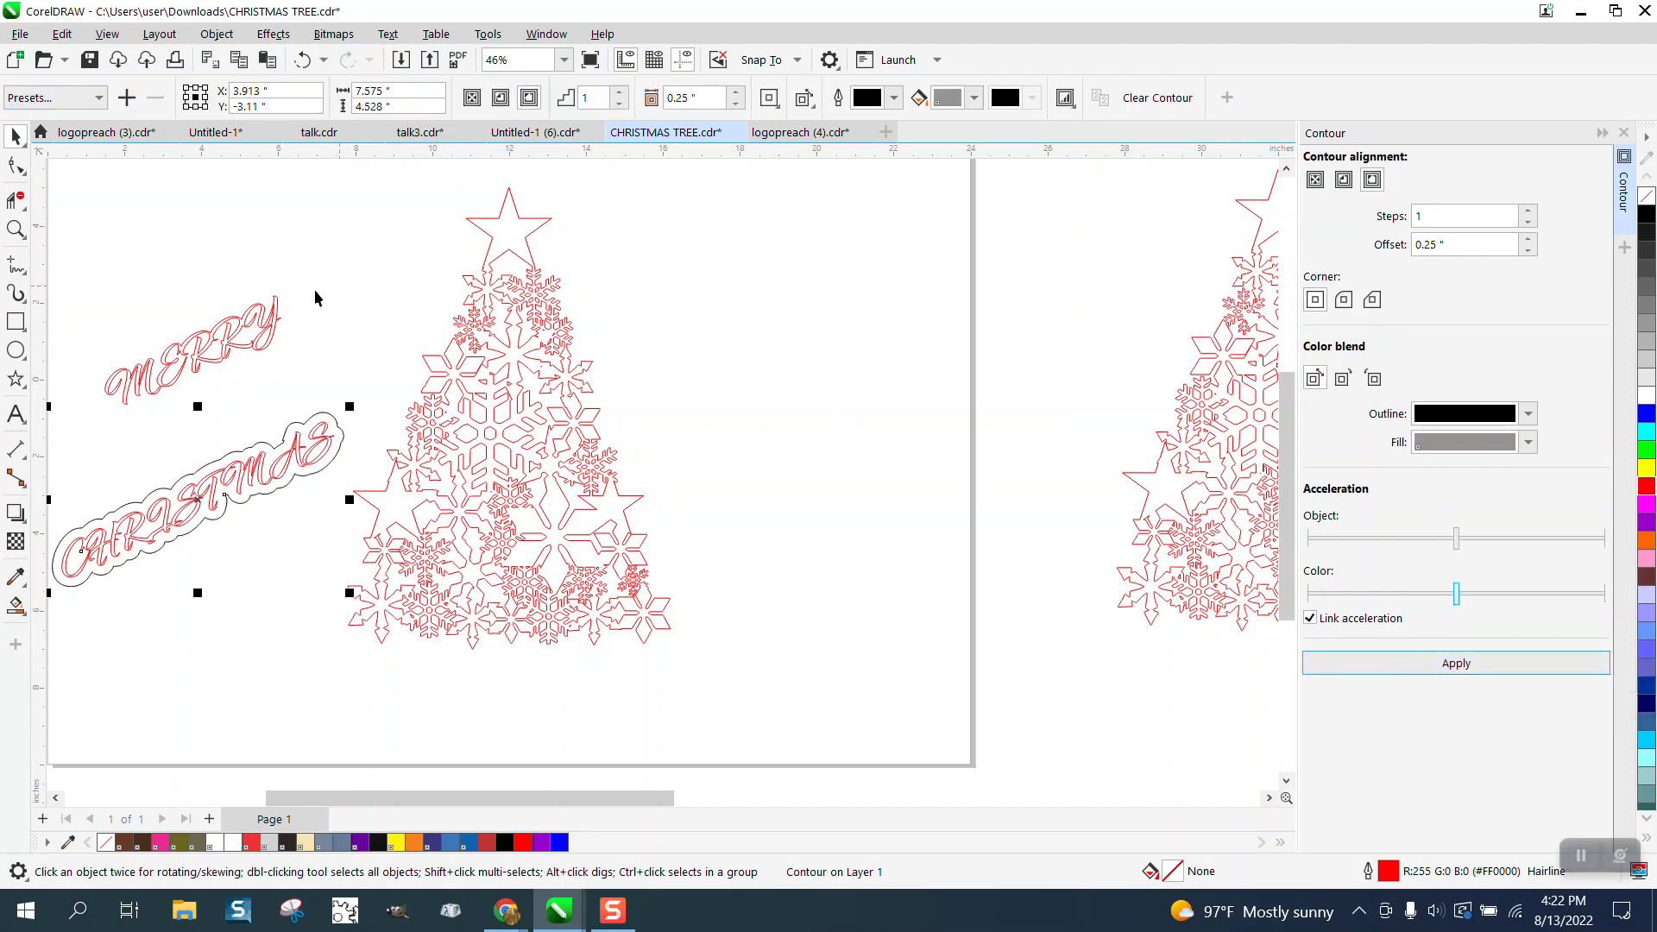
click(274, 313)
click(1476, 662)
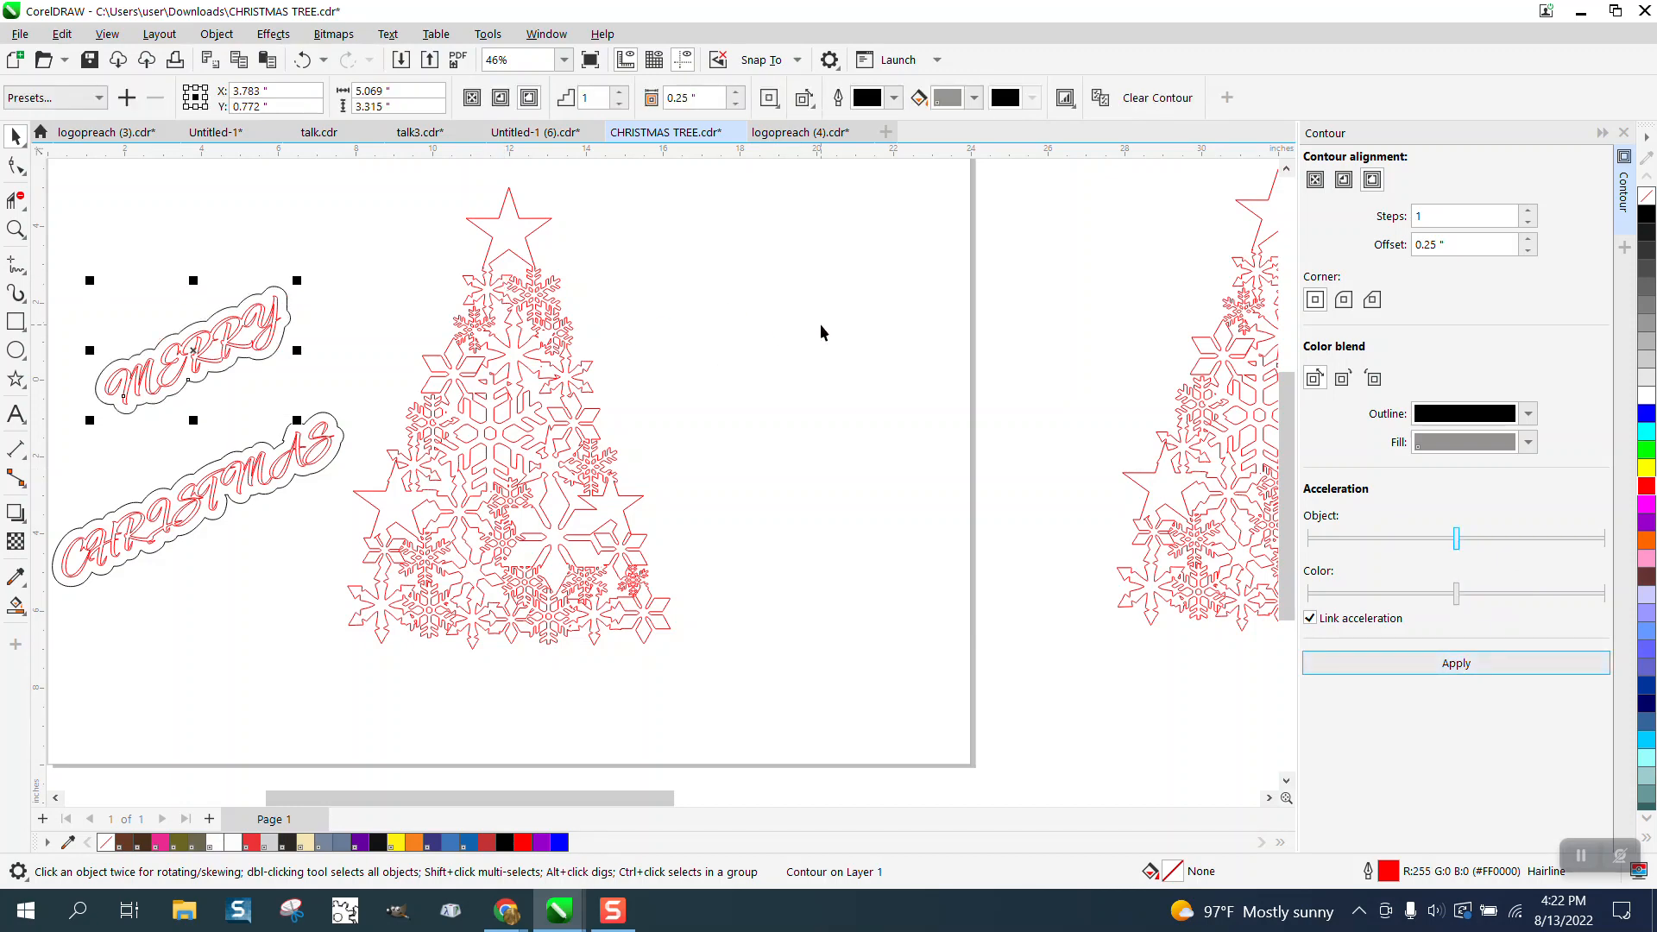
Move the contoured MERRY onto the middle of the tree and the contoured CHRISTMAS below it across the lower part.
scroll(907, 320, down, 1)
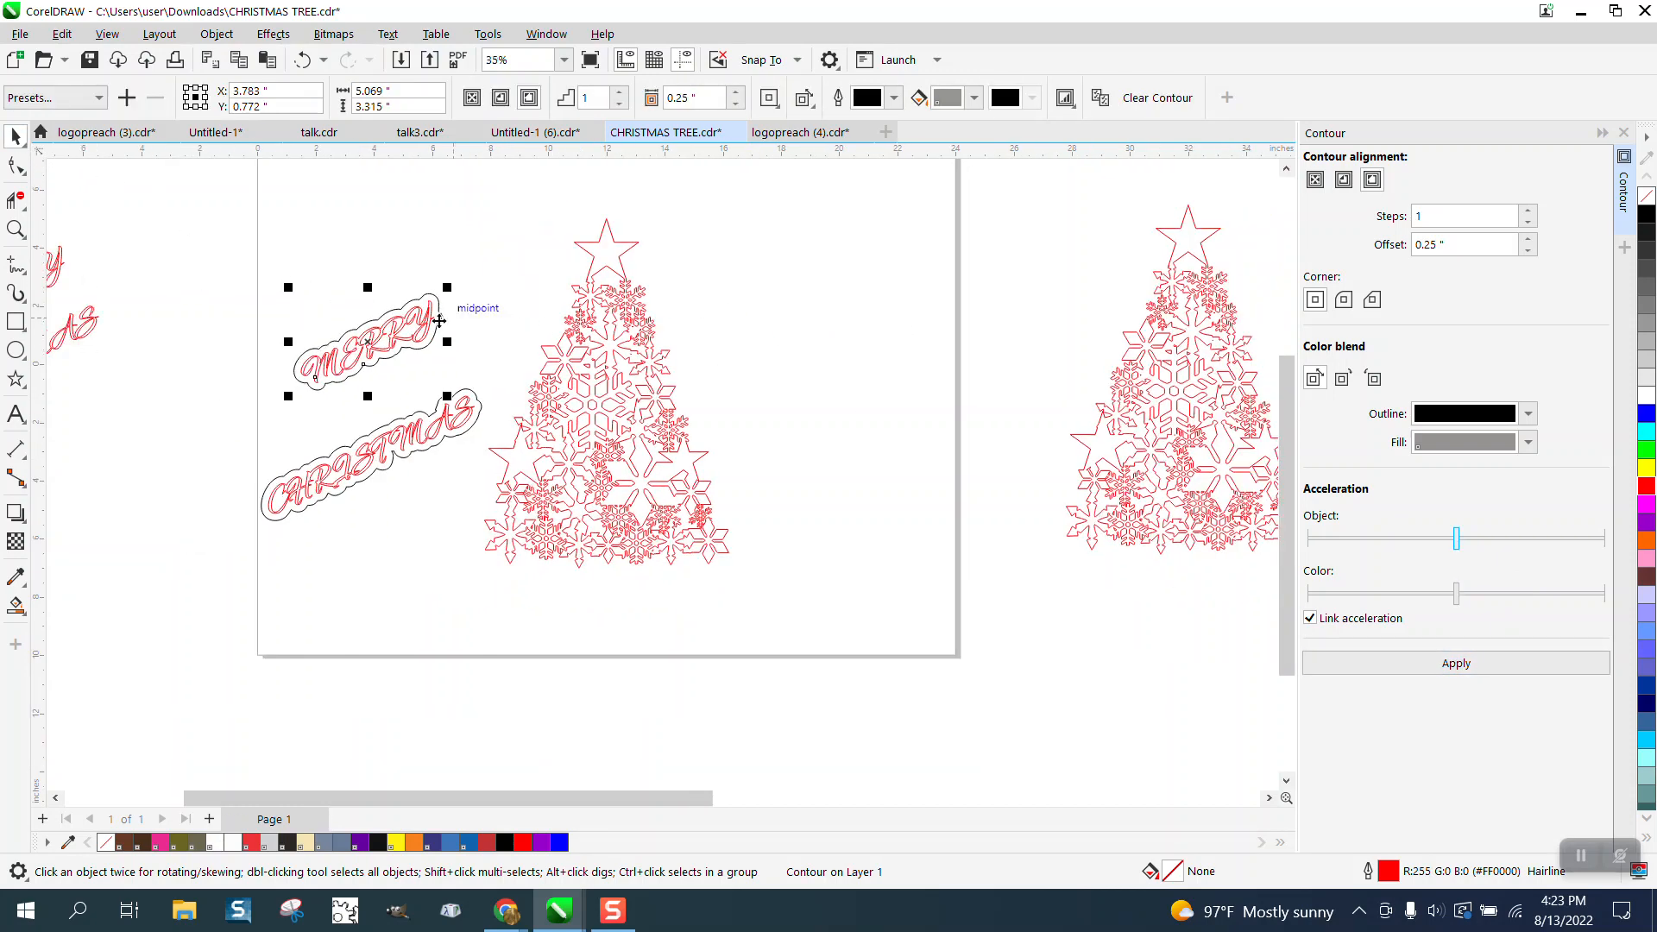
drag(369, 344, 586, 399)
mouse_move(389, 440)
mouse_down()
mouse_move(516, 473)
mouse_move(605, 469)
mouse_up()
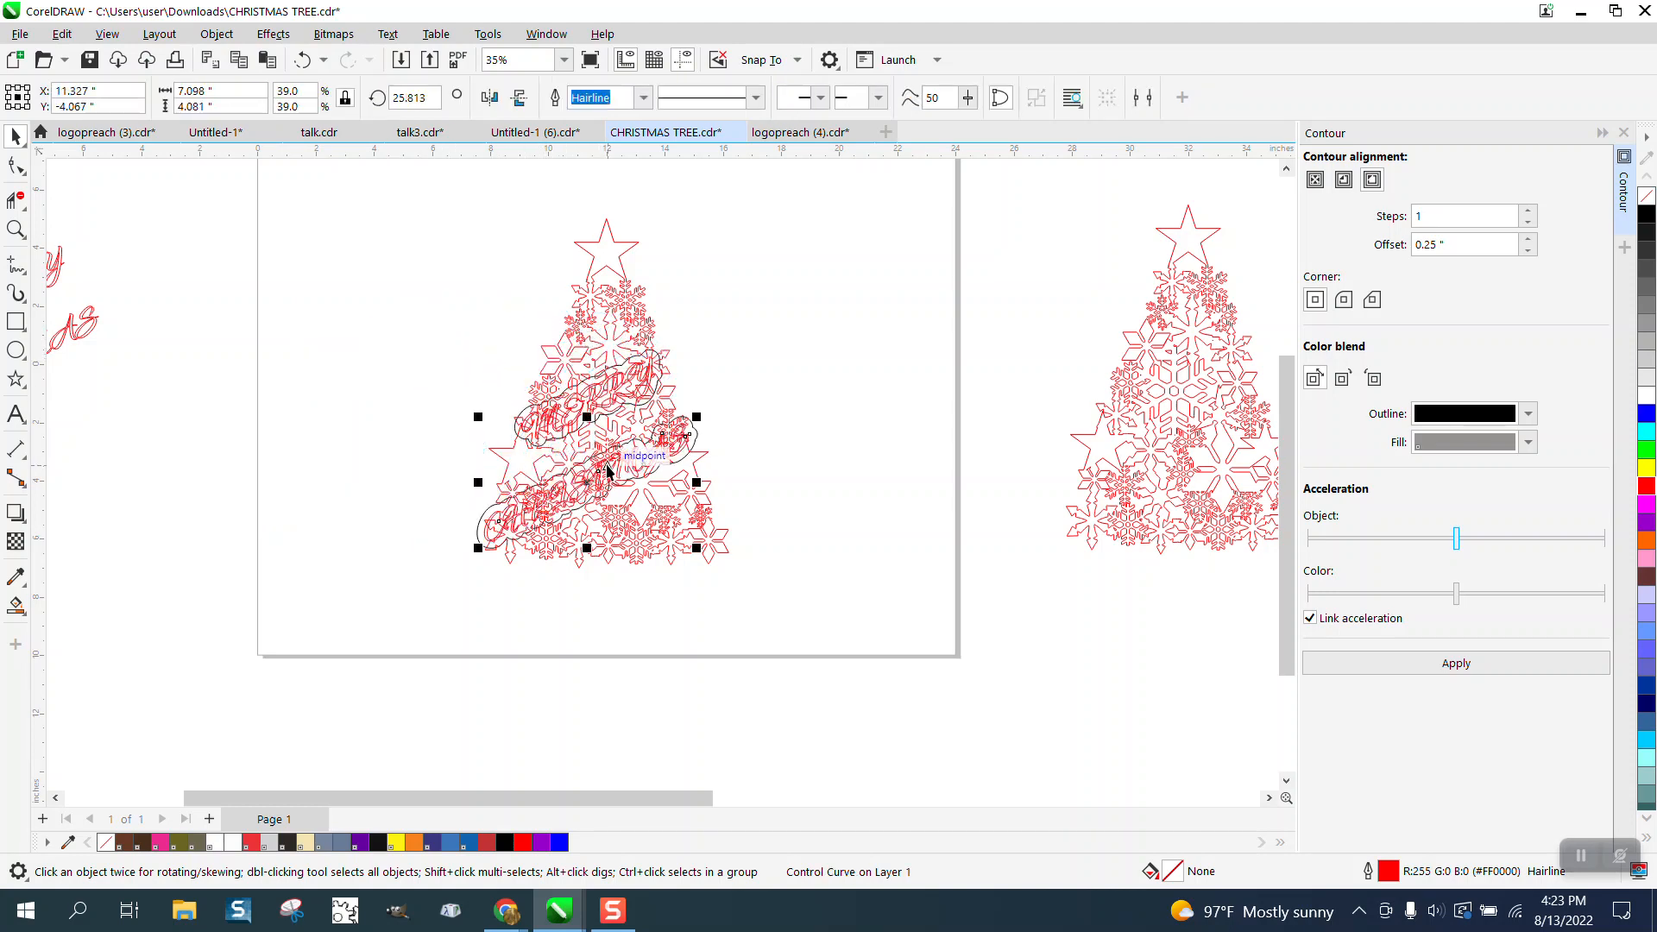
click(16, 228)
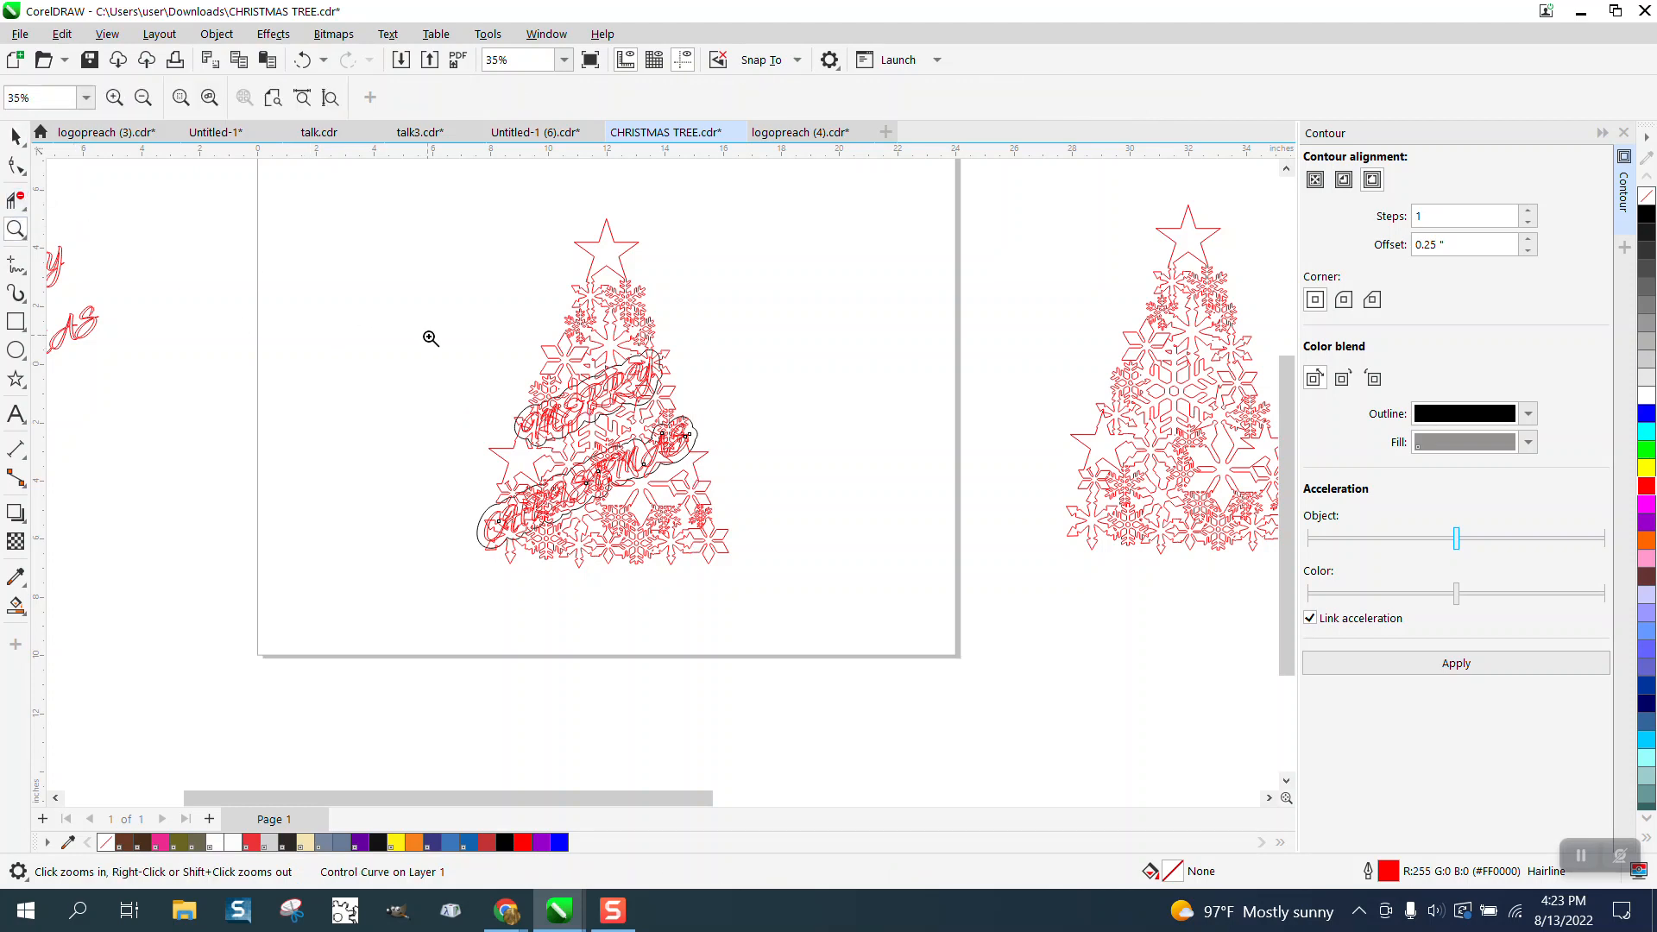
click(18, 136)
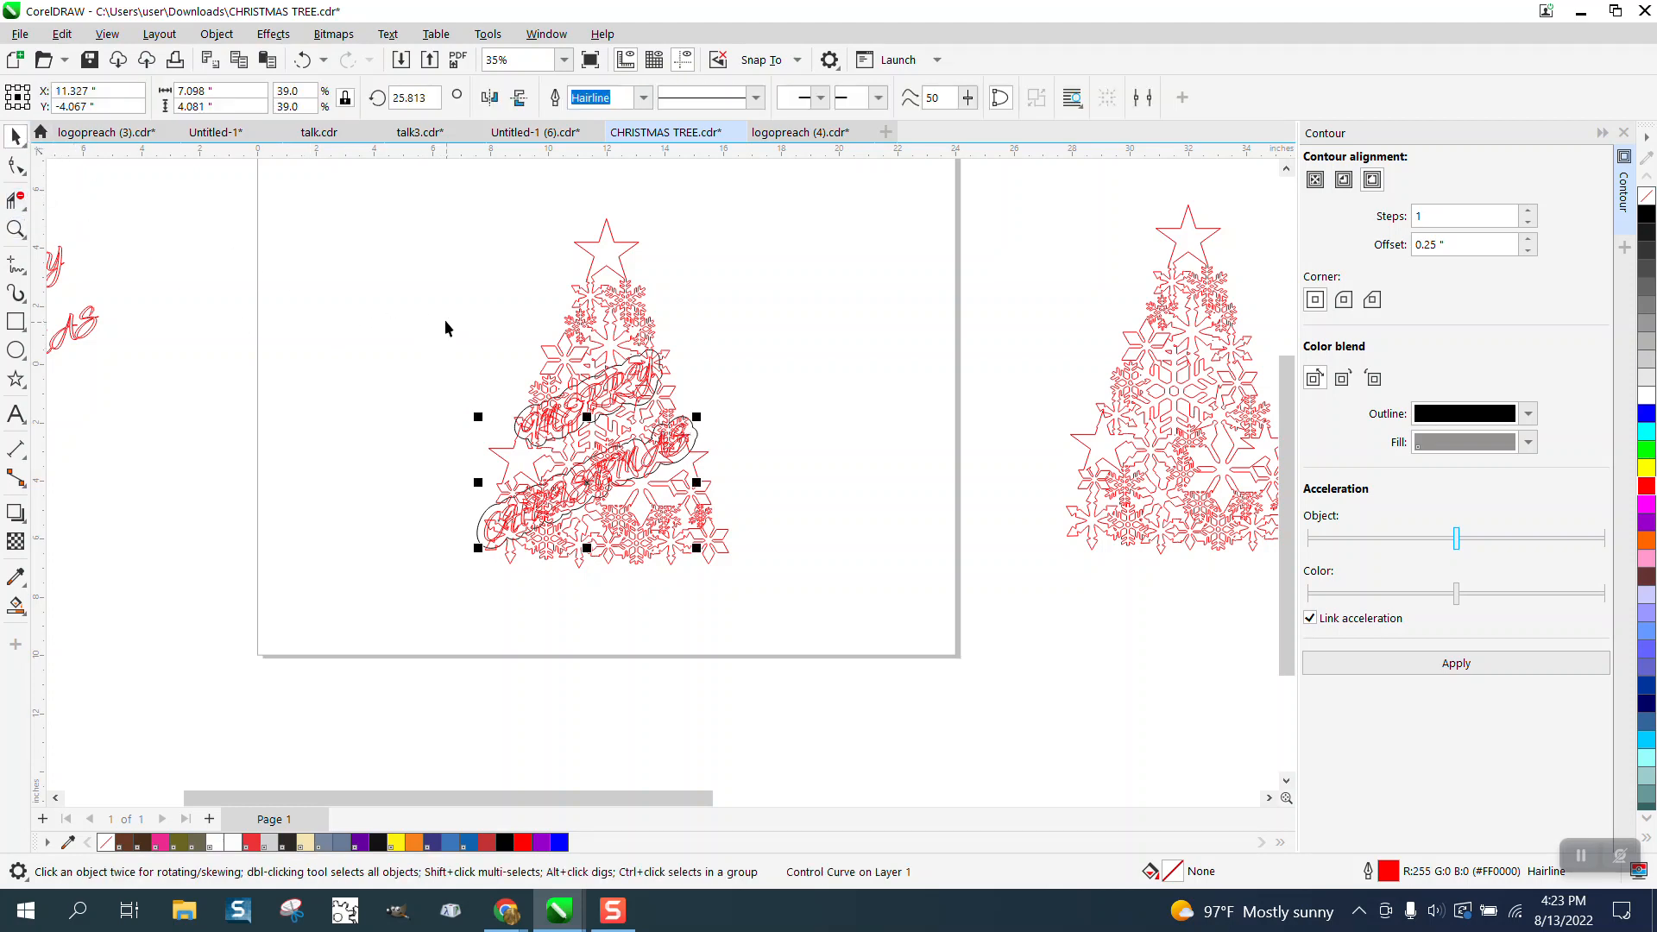
click(216, 34)
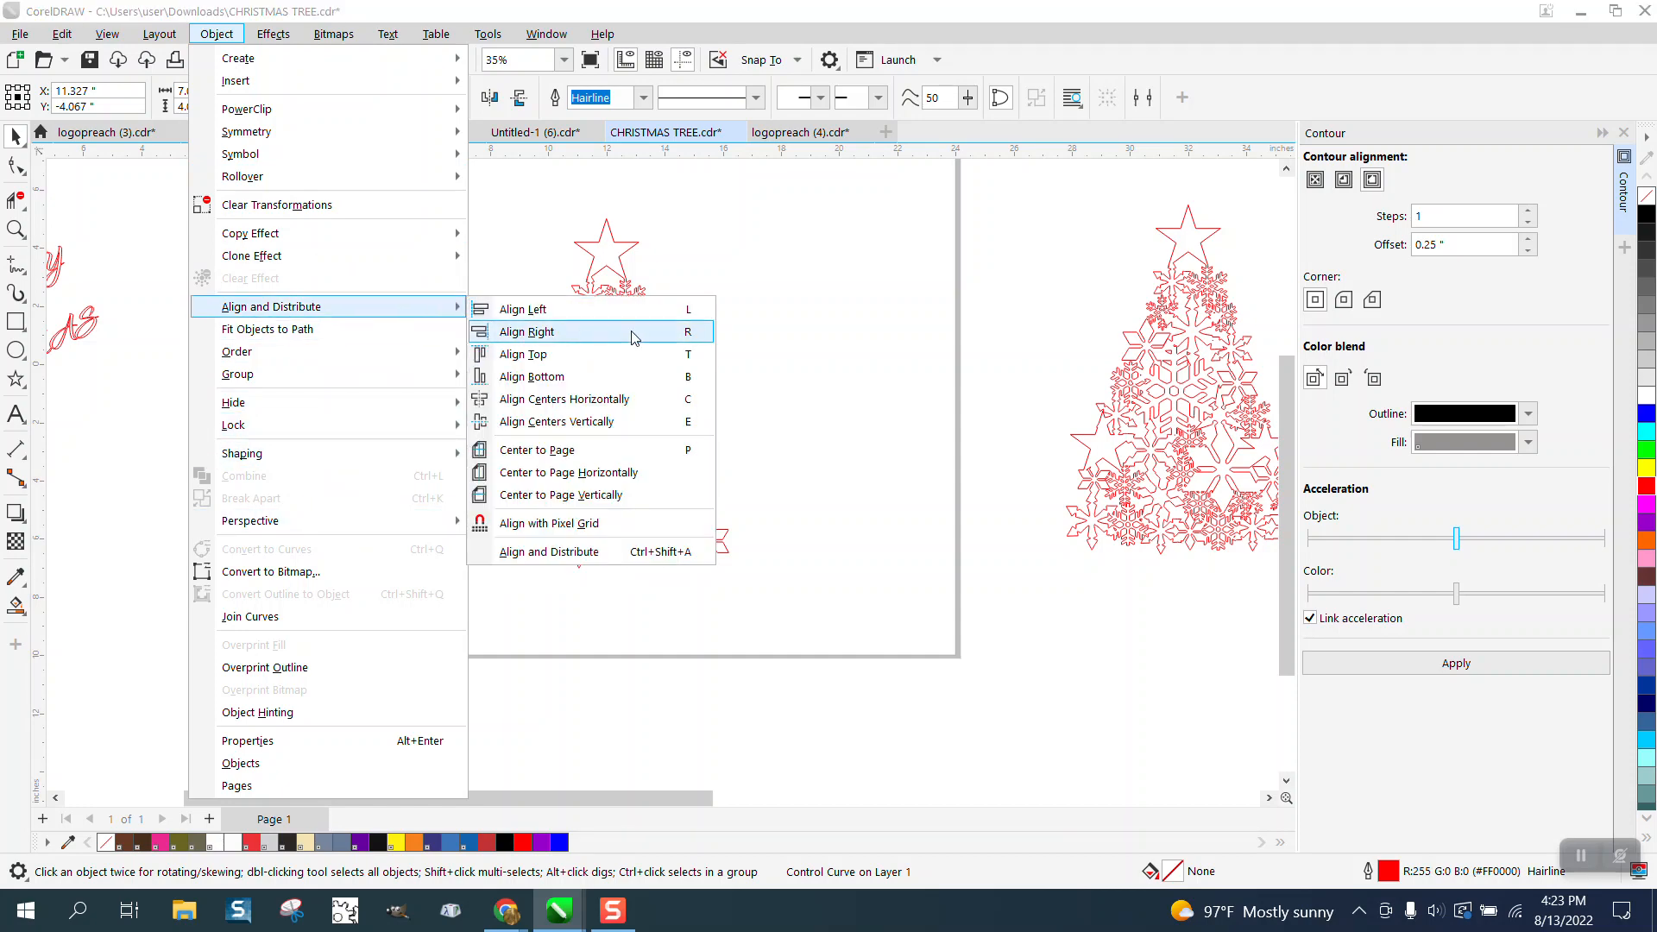
click(836, 334)
Break the contours apart from the MERRY and CHRISTMAS lettering on the tree.
drag(820, 581, 820, 581)
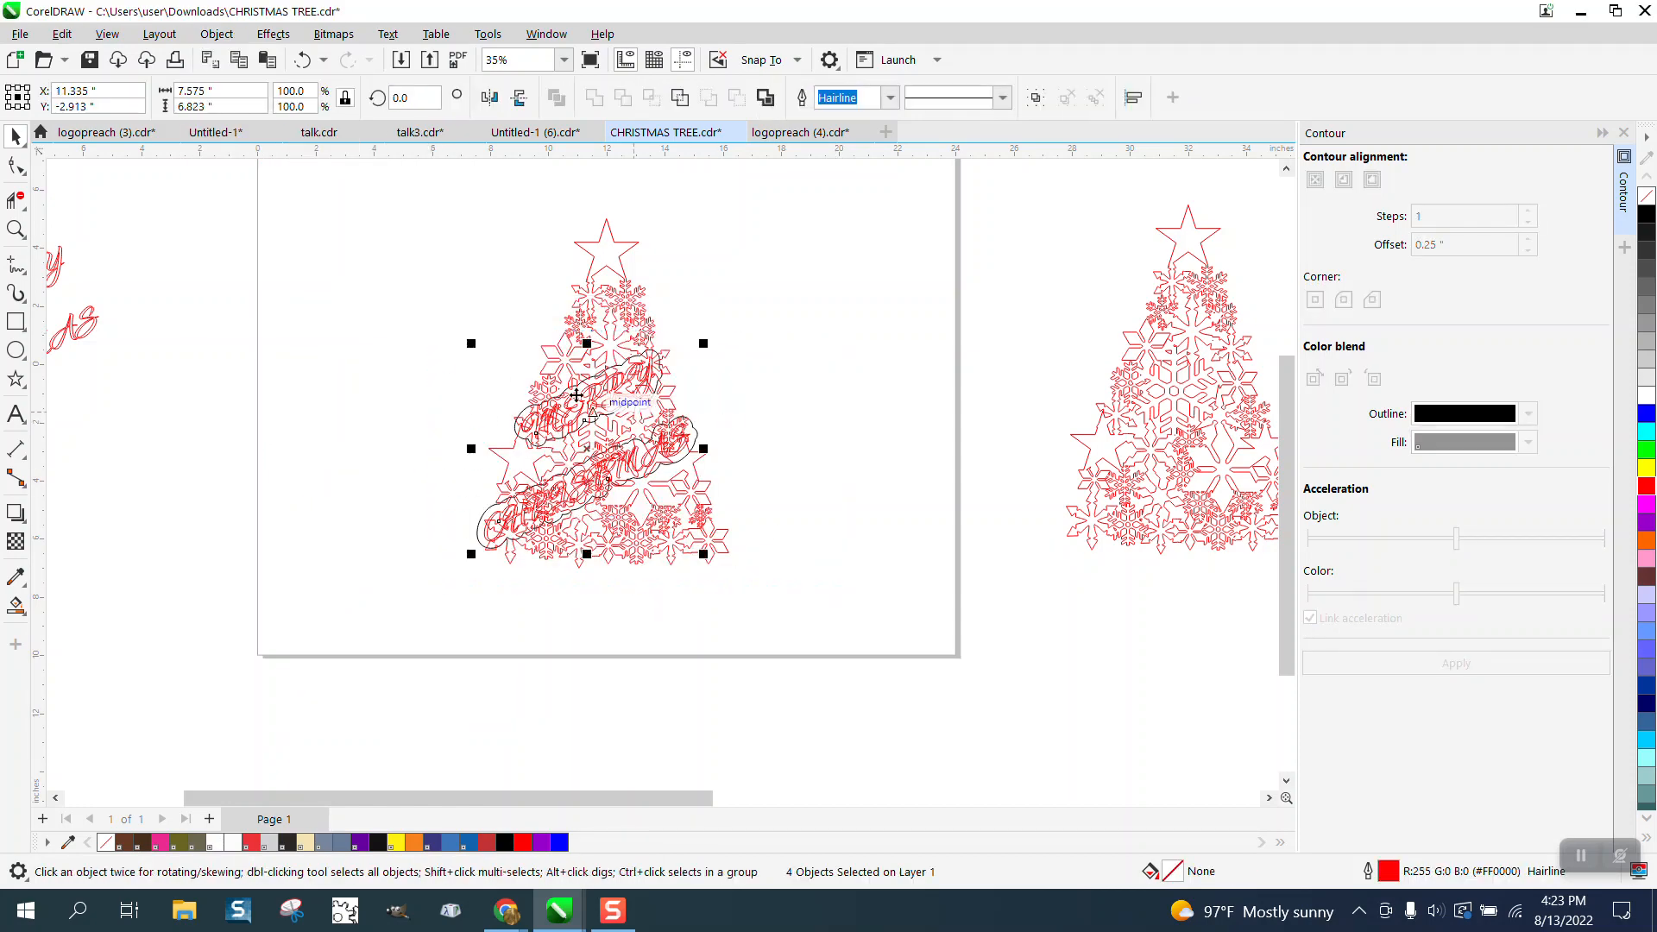
click(217, 34)
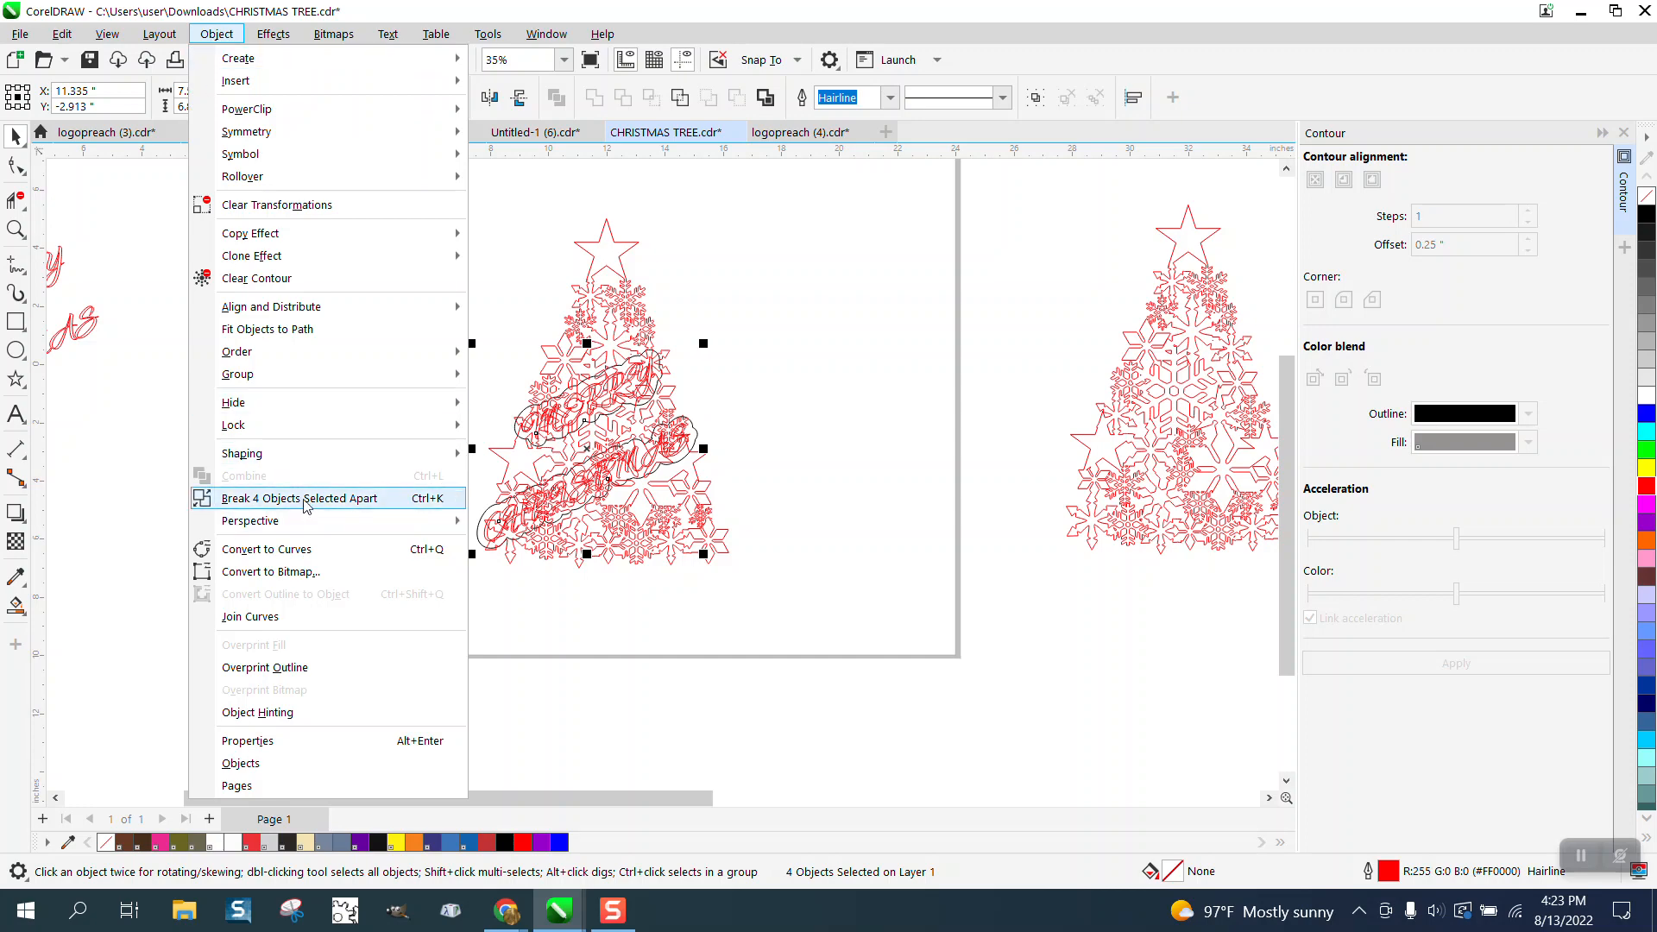
click(304, 499)
click(296, 486)
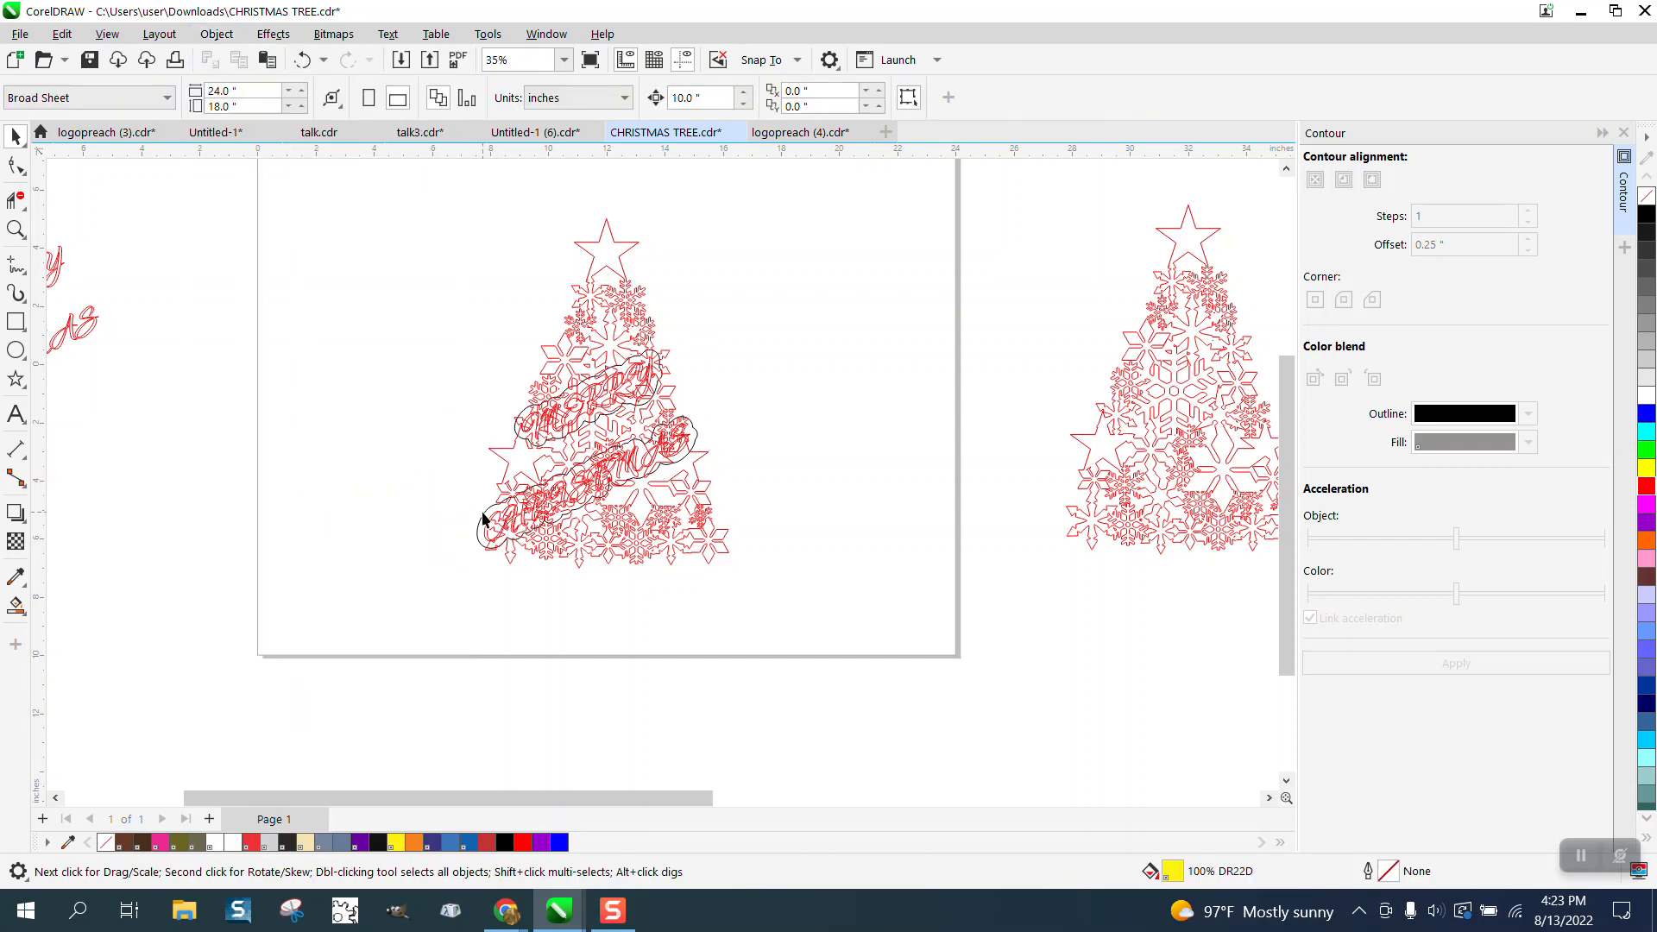
Move both separated contour outlines and the CHRISTMAS lettering 10 inches left, off the tree.
click(485, 516)
key(Left)
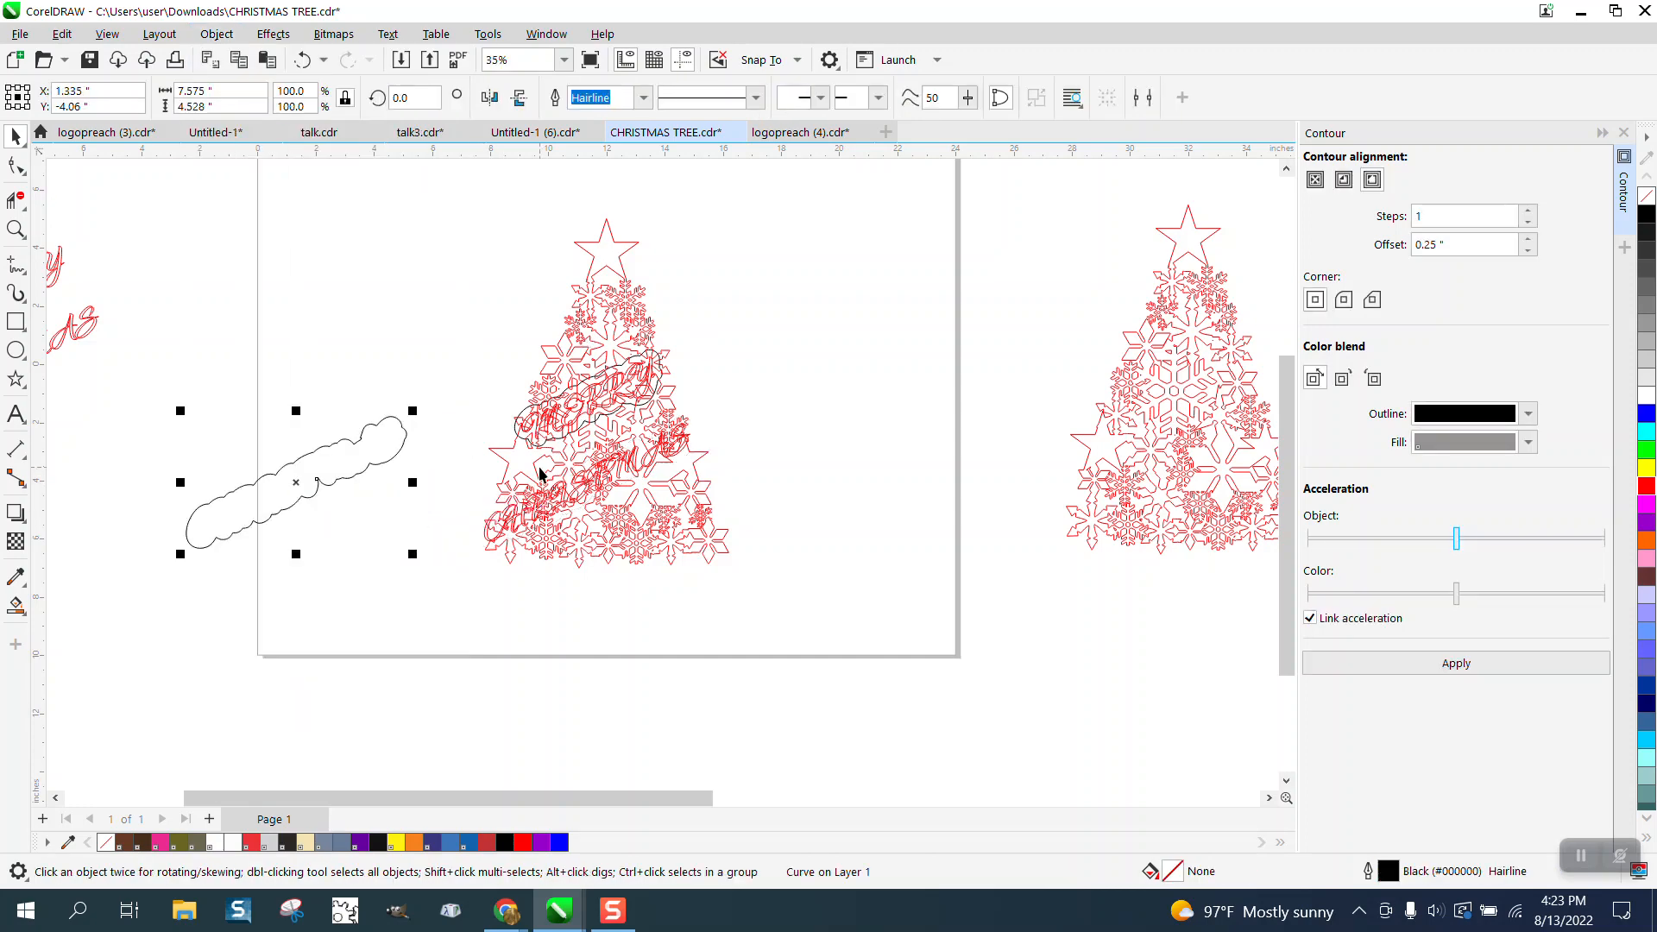
click(525, 415)
key(Left)
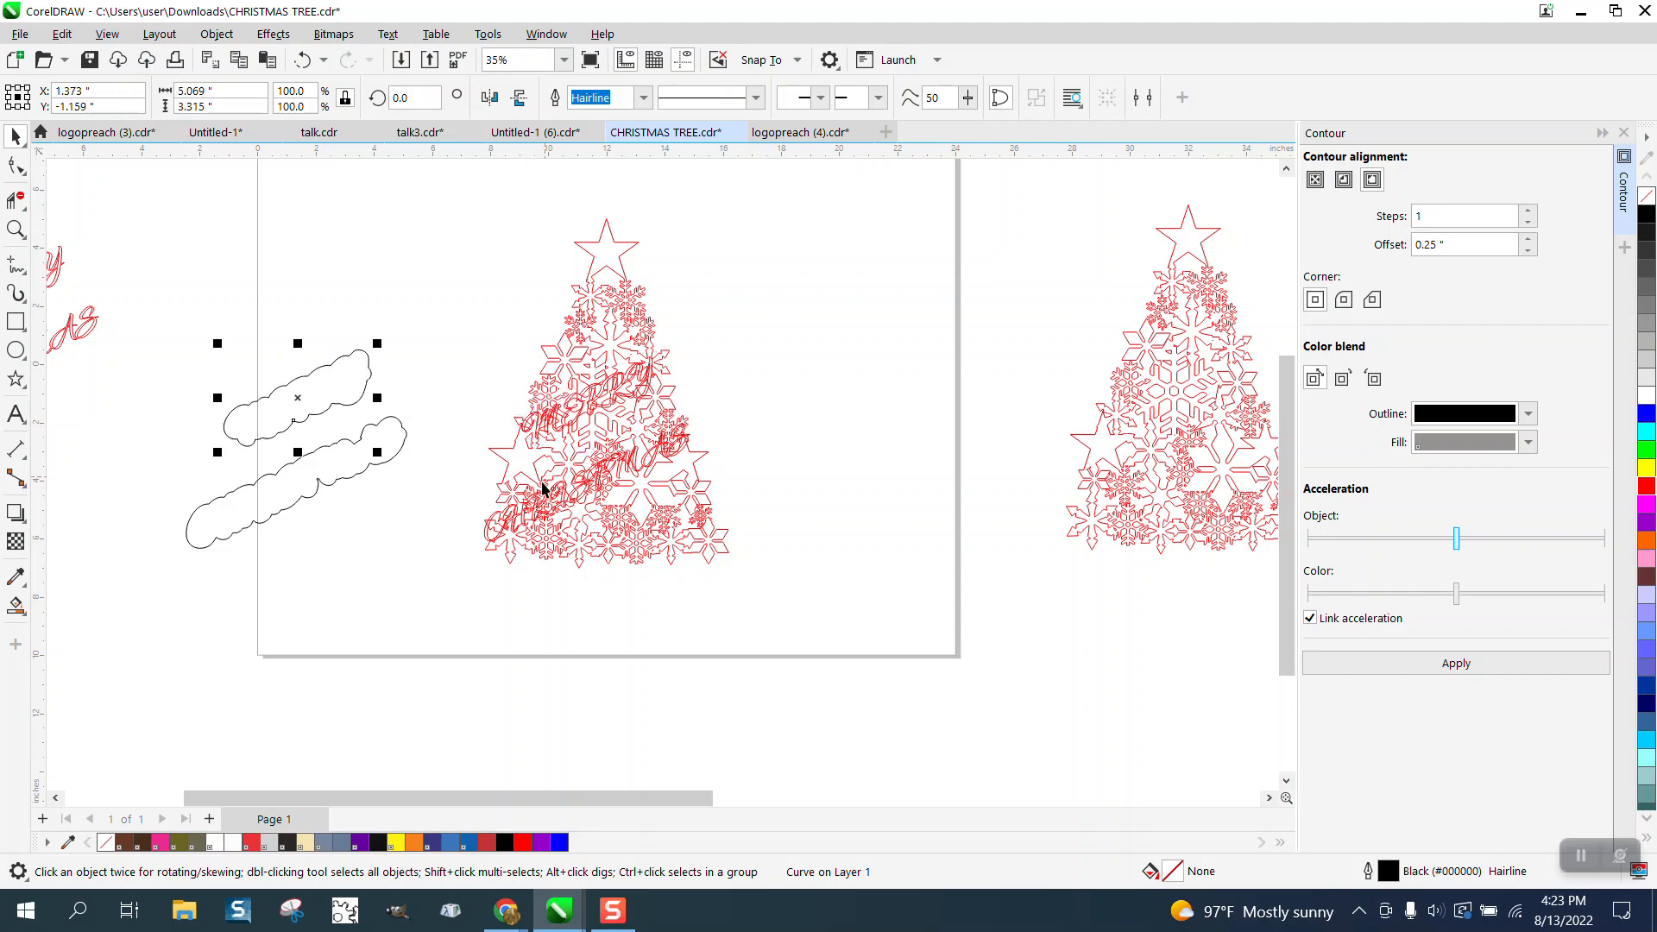
click(488, 541)
key(Left)
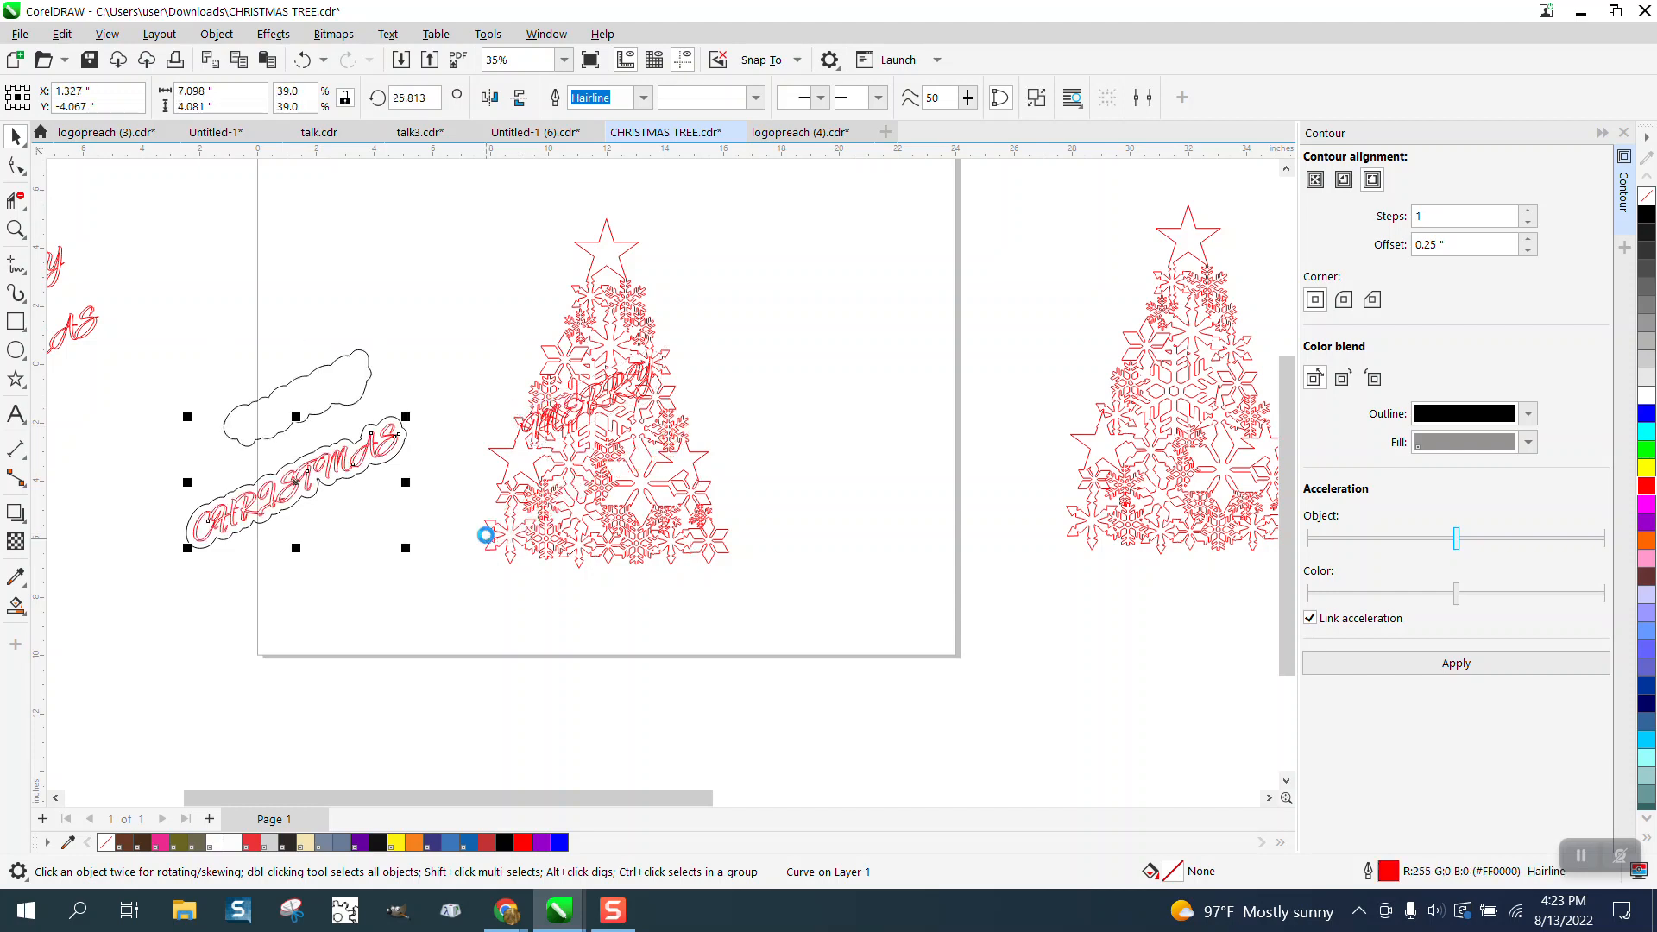
Move the MERRY lettering 10 inches left into its contour outline, and put the shifted tree back at the page center.
click(528, 426)
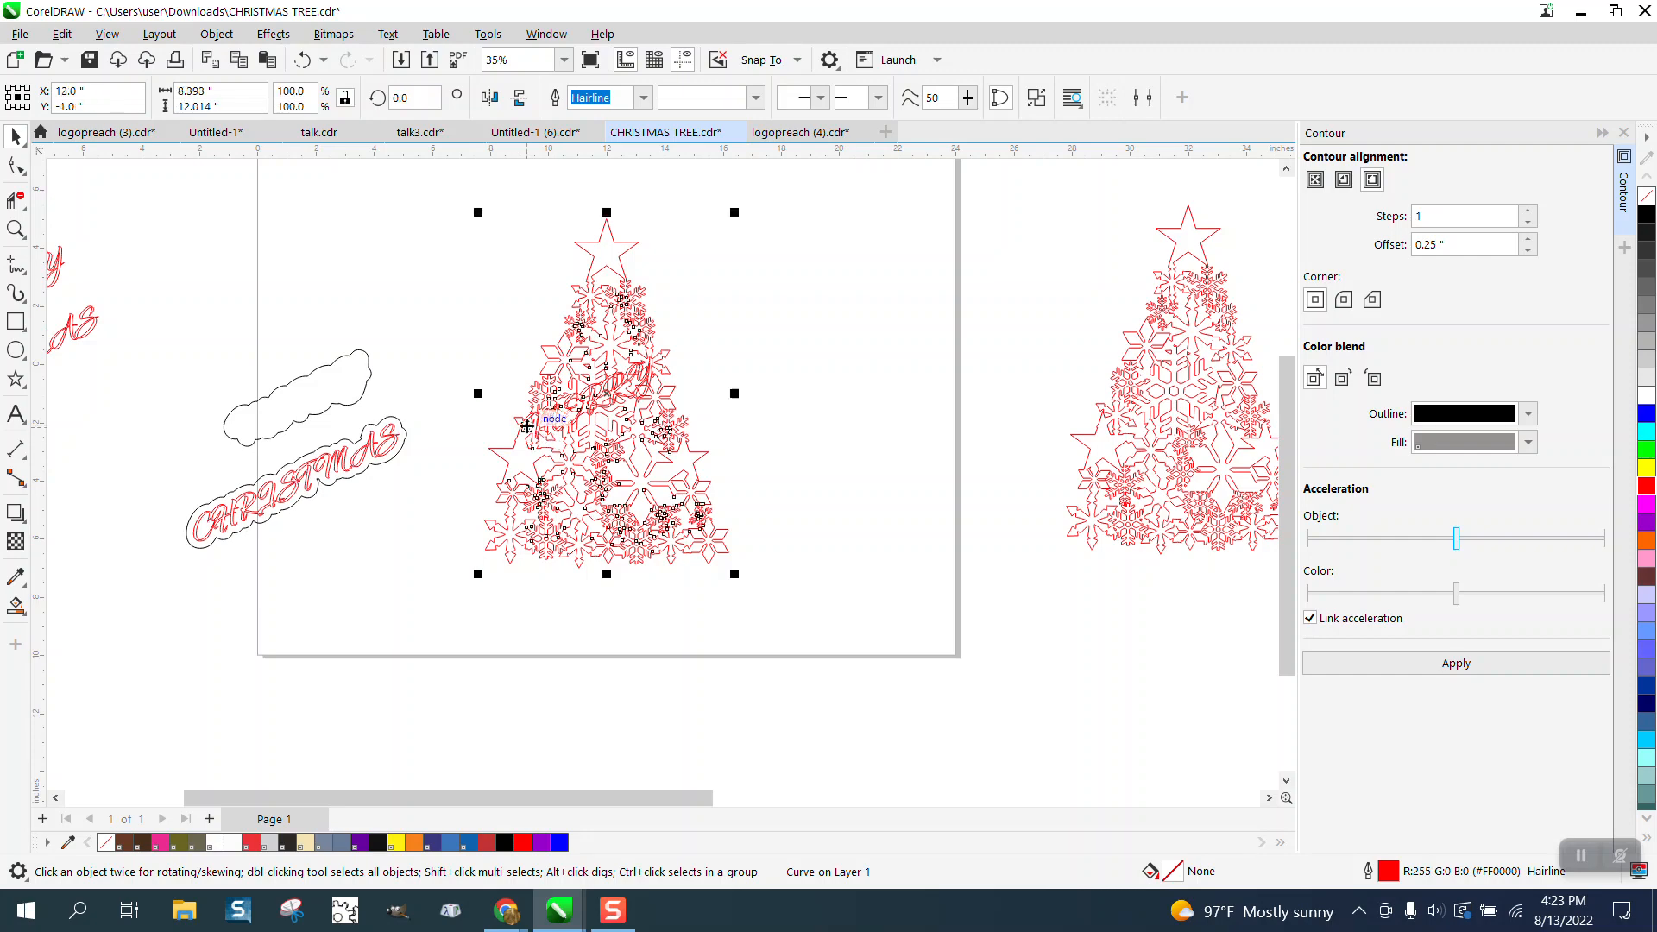
click(814, 364)
click(653, 377)
click(647, 393)
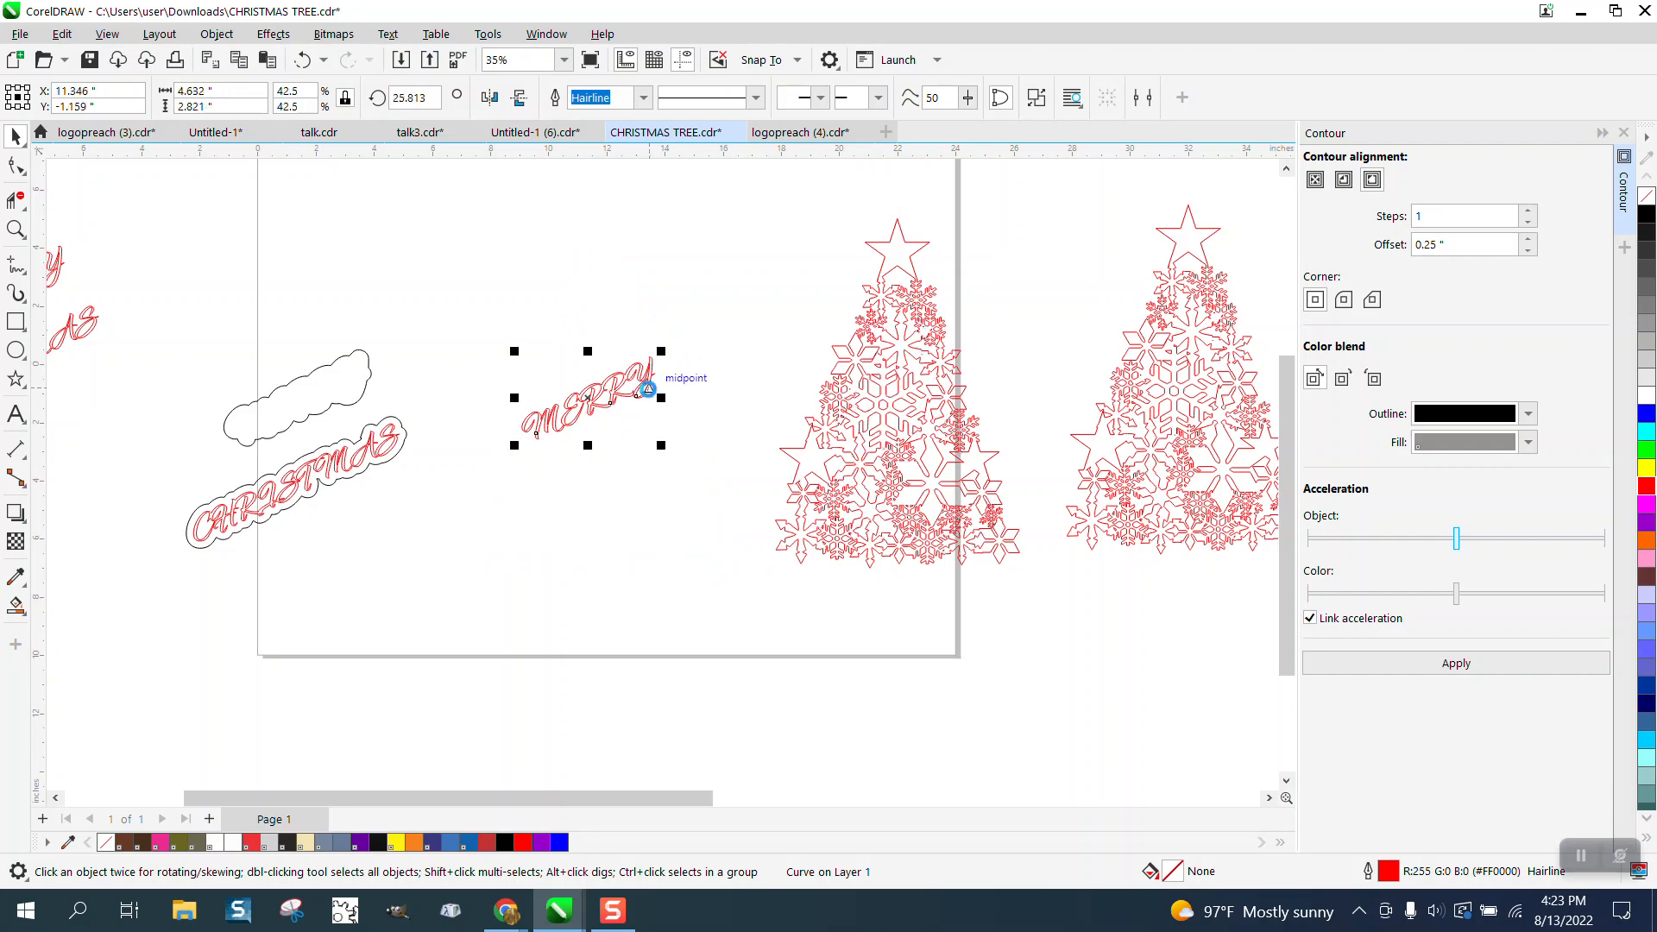
drag(648, 391, 358, 391)
click(814, 414)
key(ctrl+r)
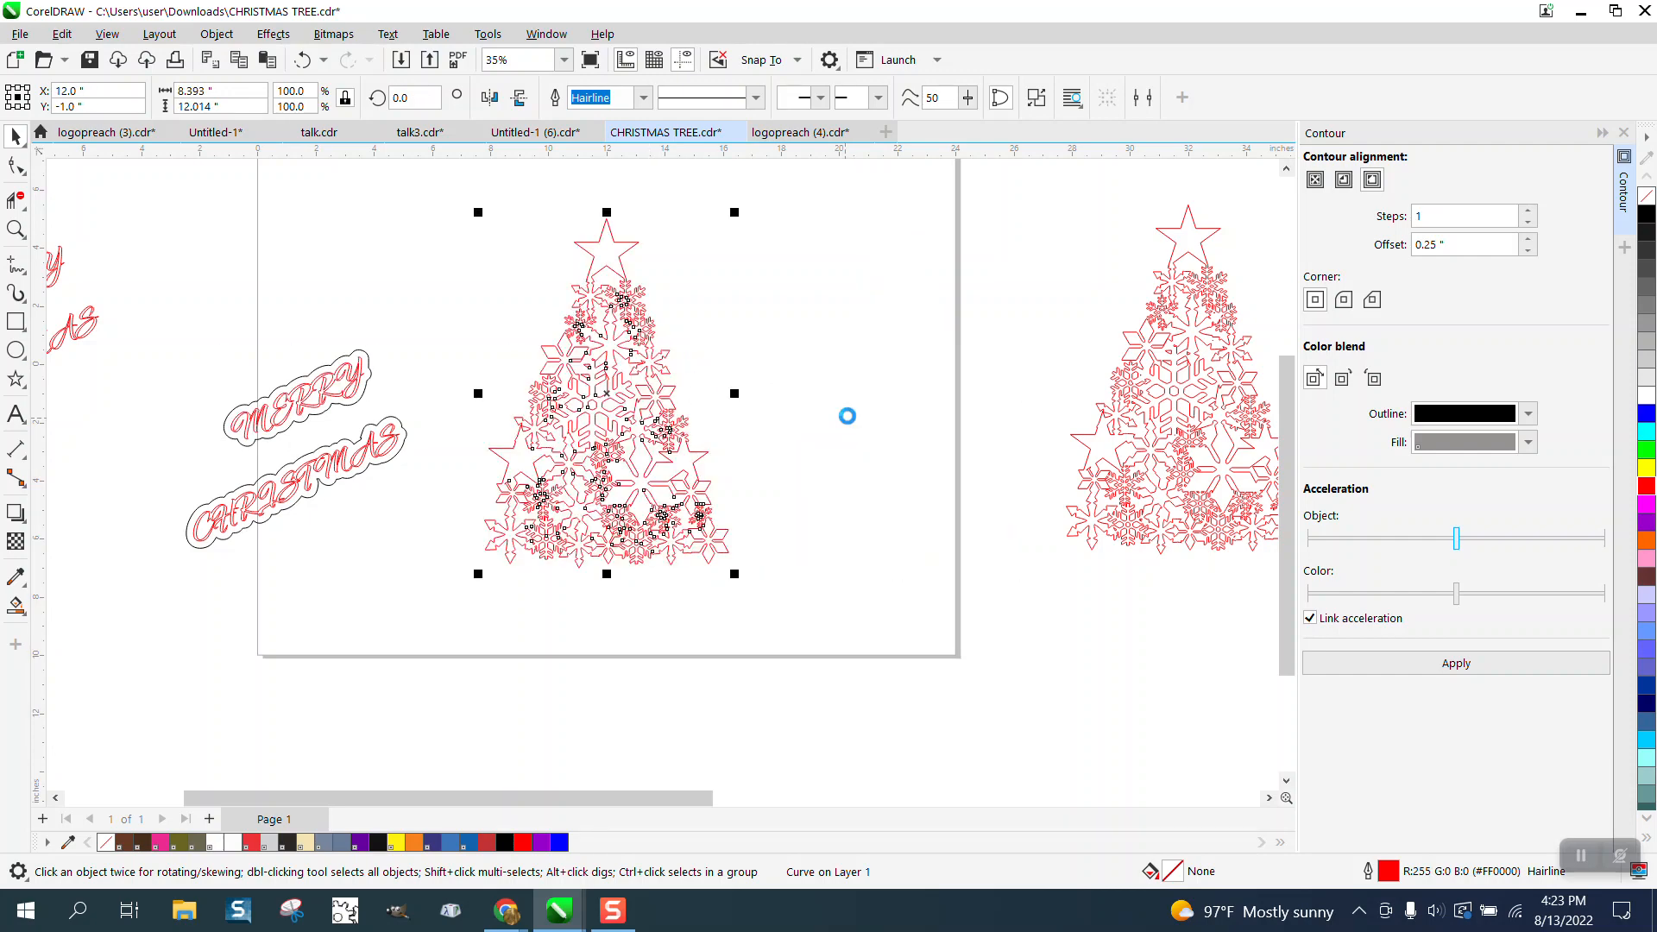
click(769, 411)
Move the two contour outlines 10 inches right, back onto the tree without the lettering, and group them.
click(405, 430)
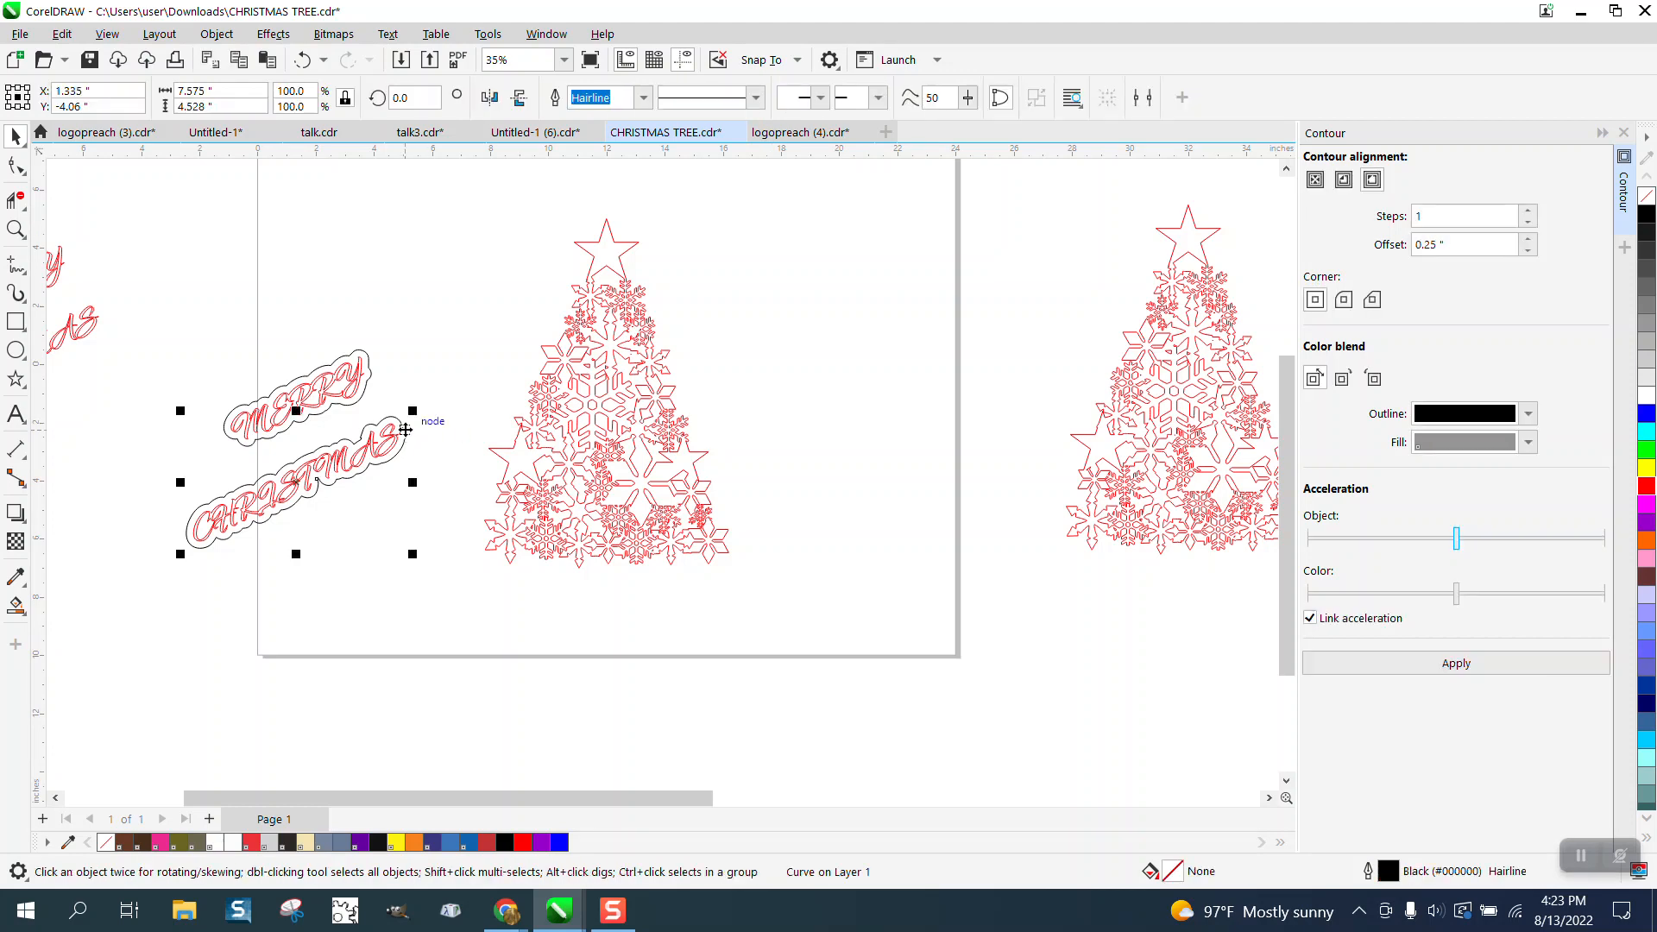
key(ctrl+r)
click(369, 366)
key(ctrl+r)
drag(463, 333, 822, 558)
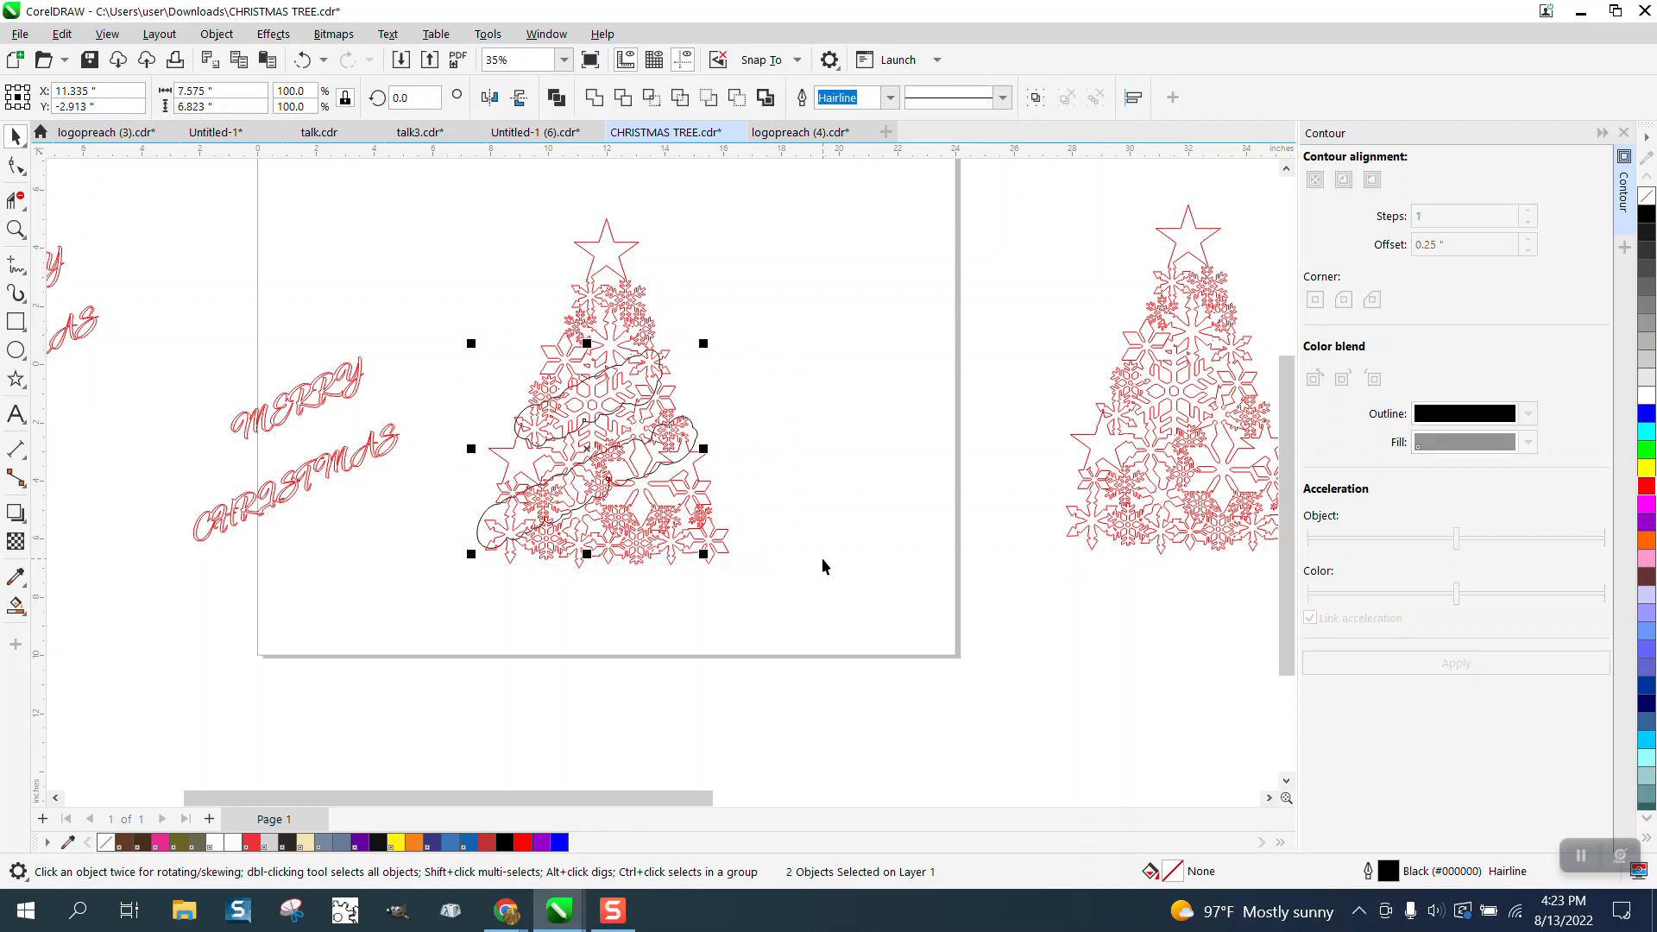
key(ctrl+g)
Cut the grouped MERRY and CHRISTMAS contour outlines out of the tree.
drag(454, 194, 896, 637)
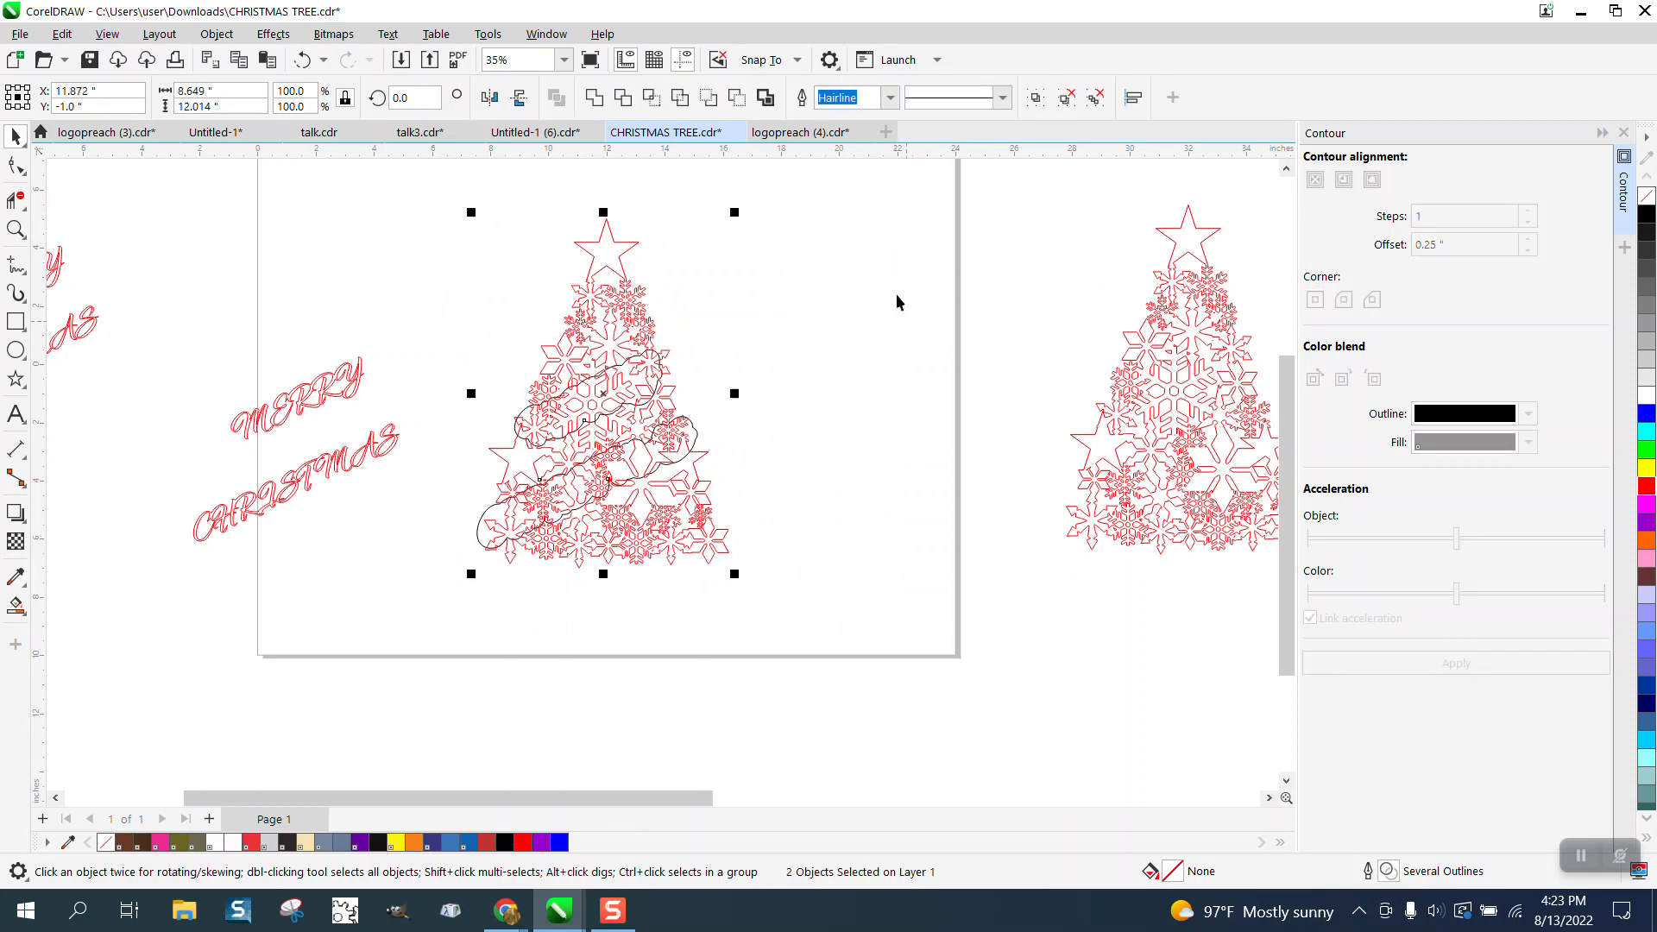
click(738, 98)
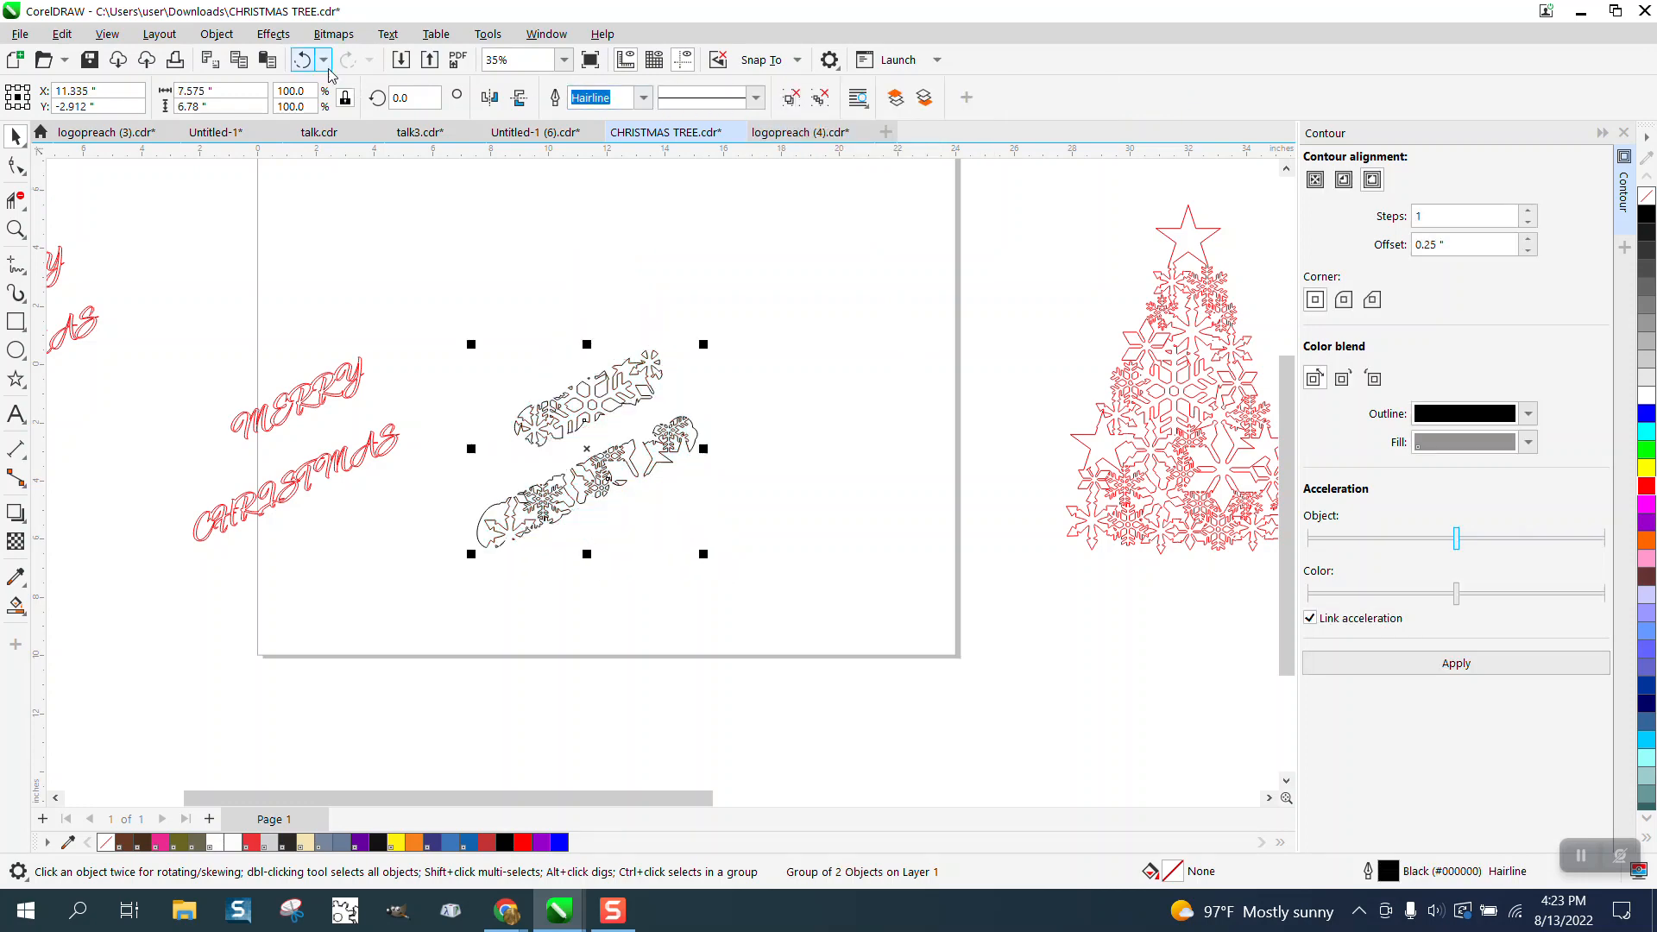
click(301, 59)
key(ctrl+z)
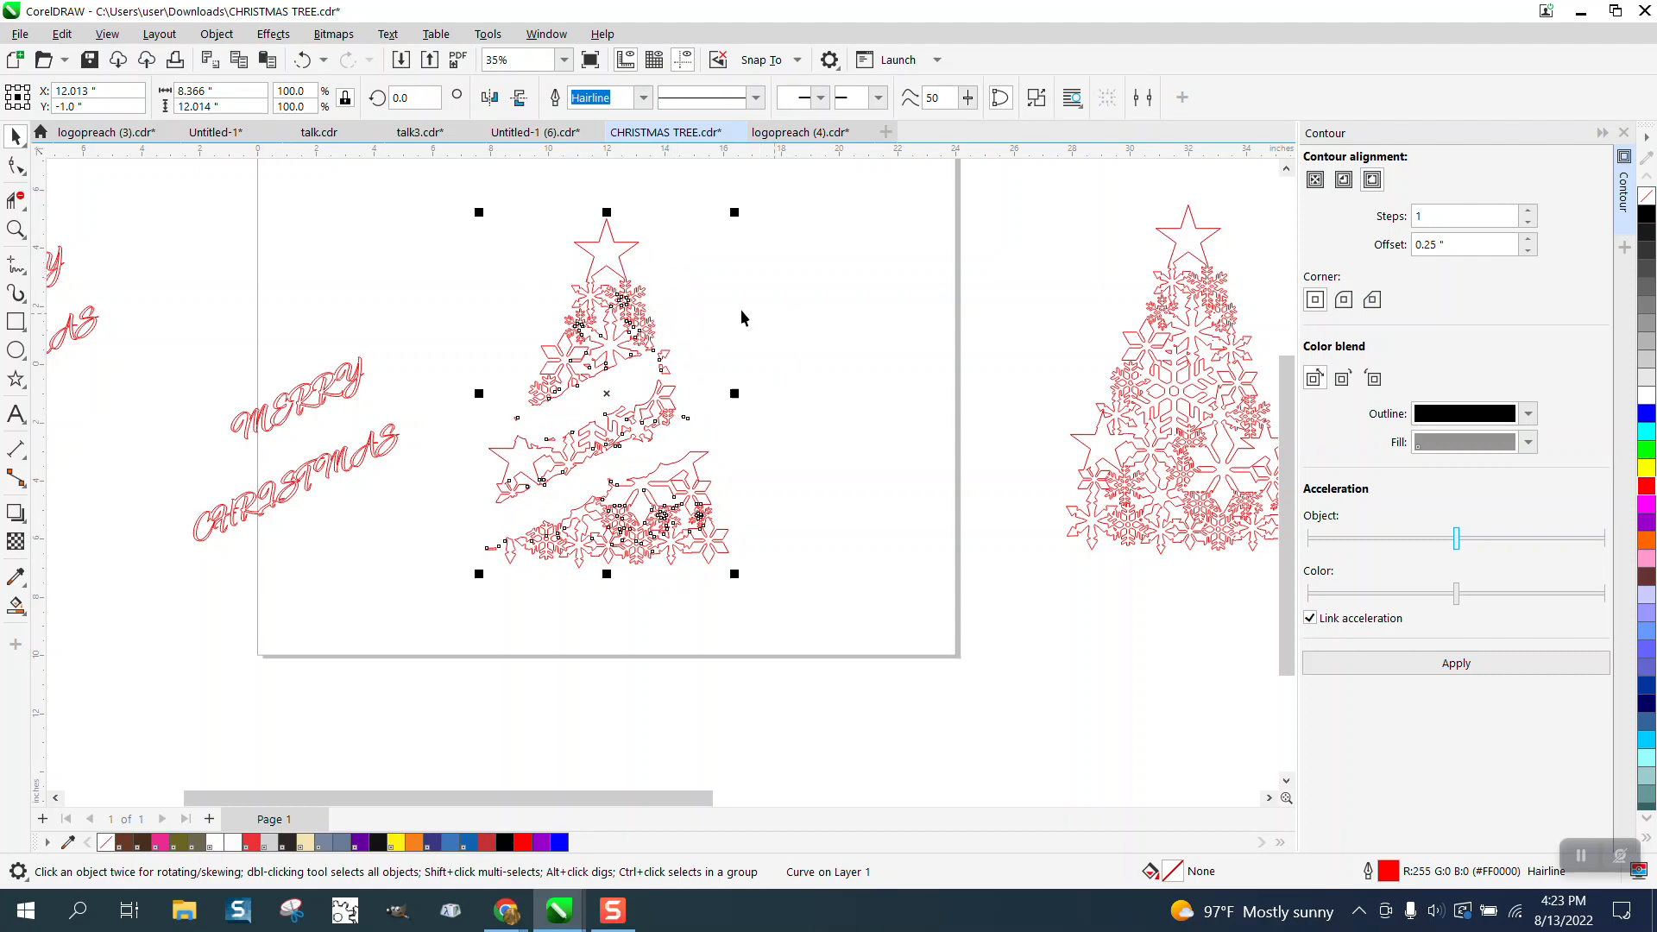
Move the MERRY and CHRISTMAS lettering 10 inches right into the bands cut out of the tree.
drag(156, 325, 440, 550)
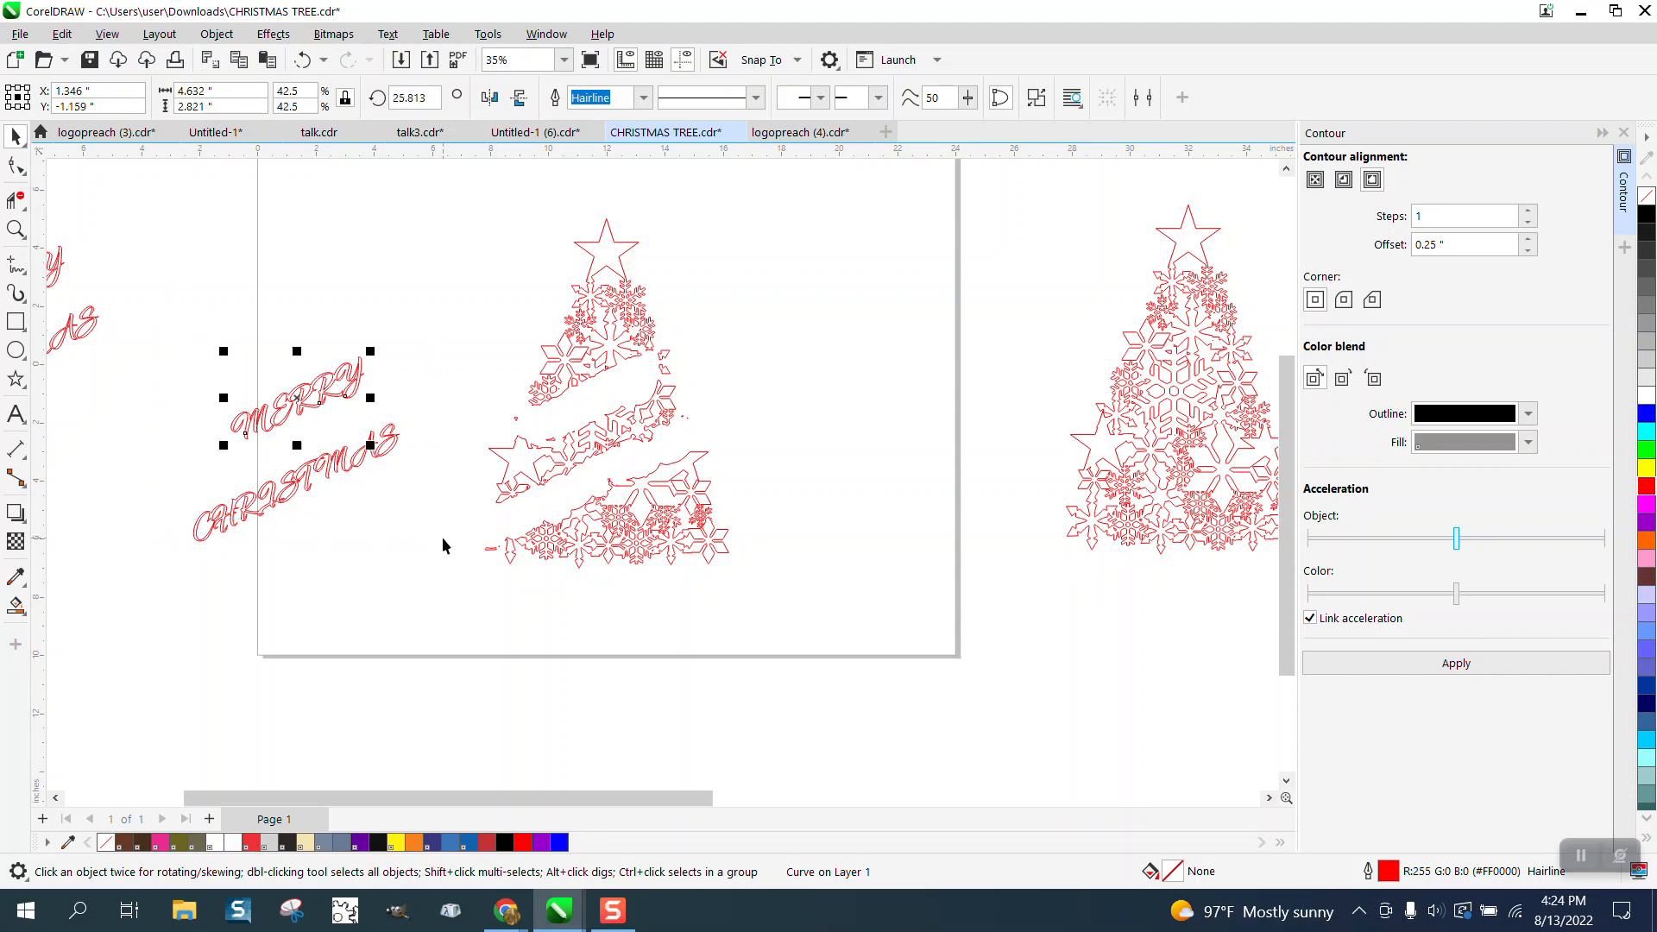
key(Right)
click(355, 453)
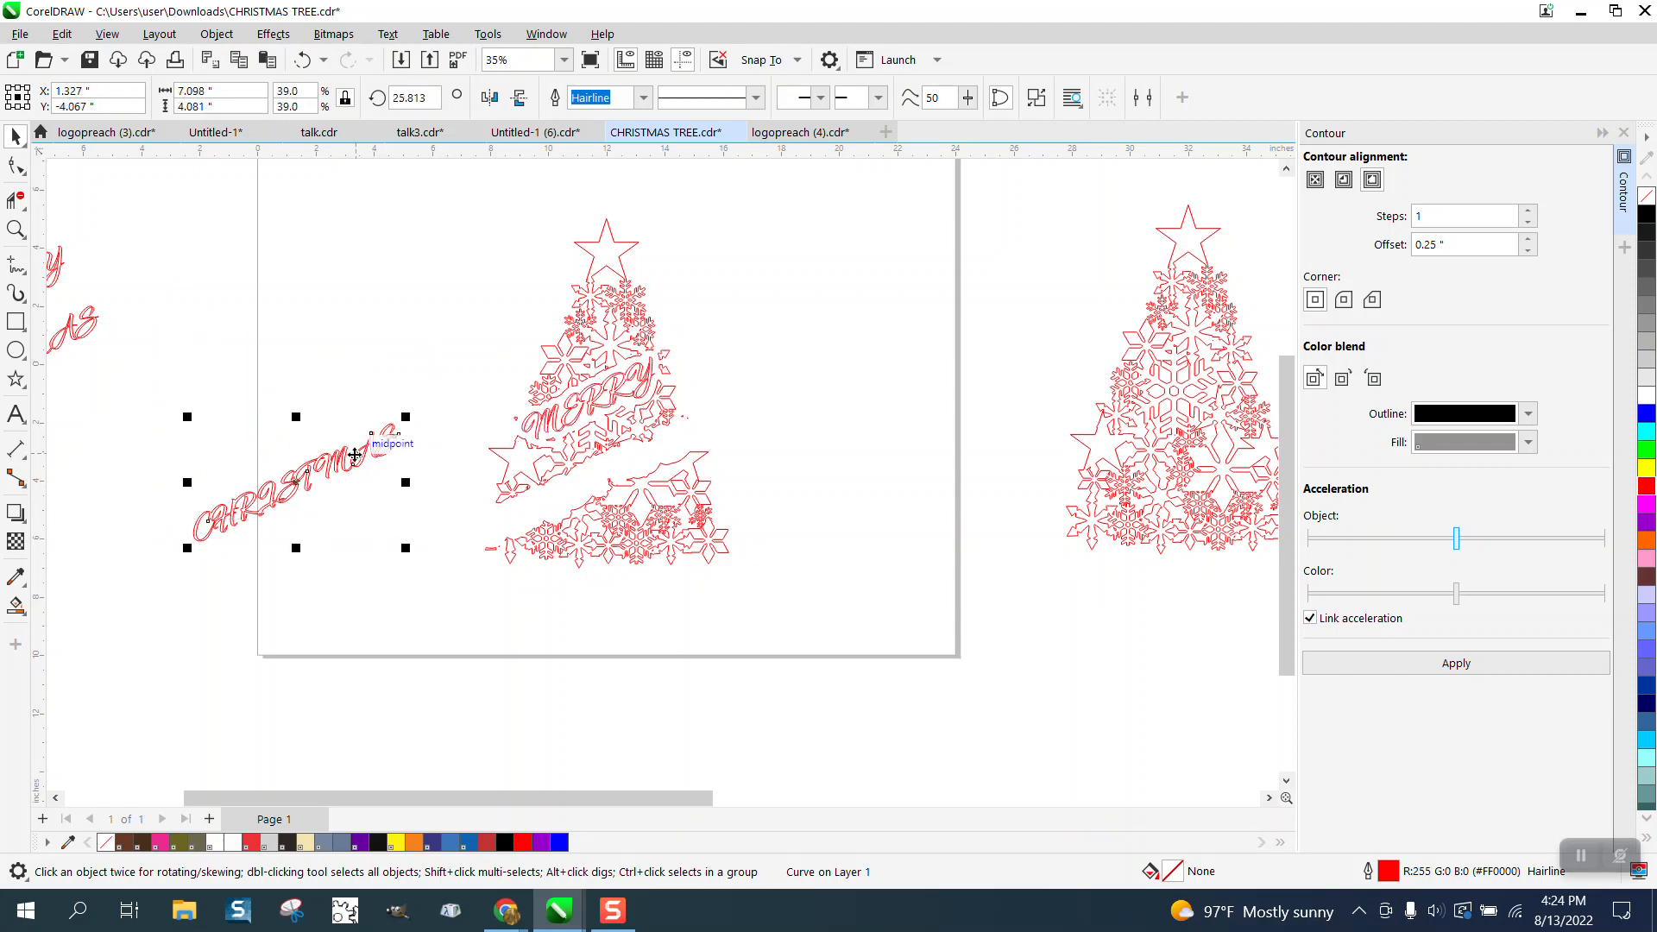
key(Right)
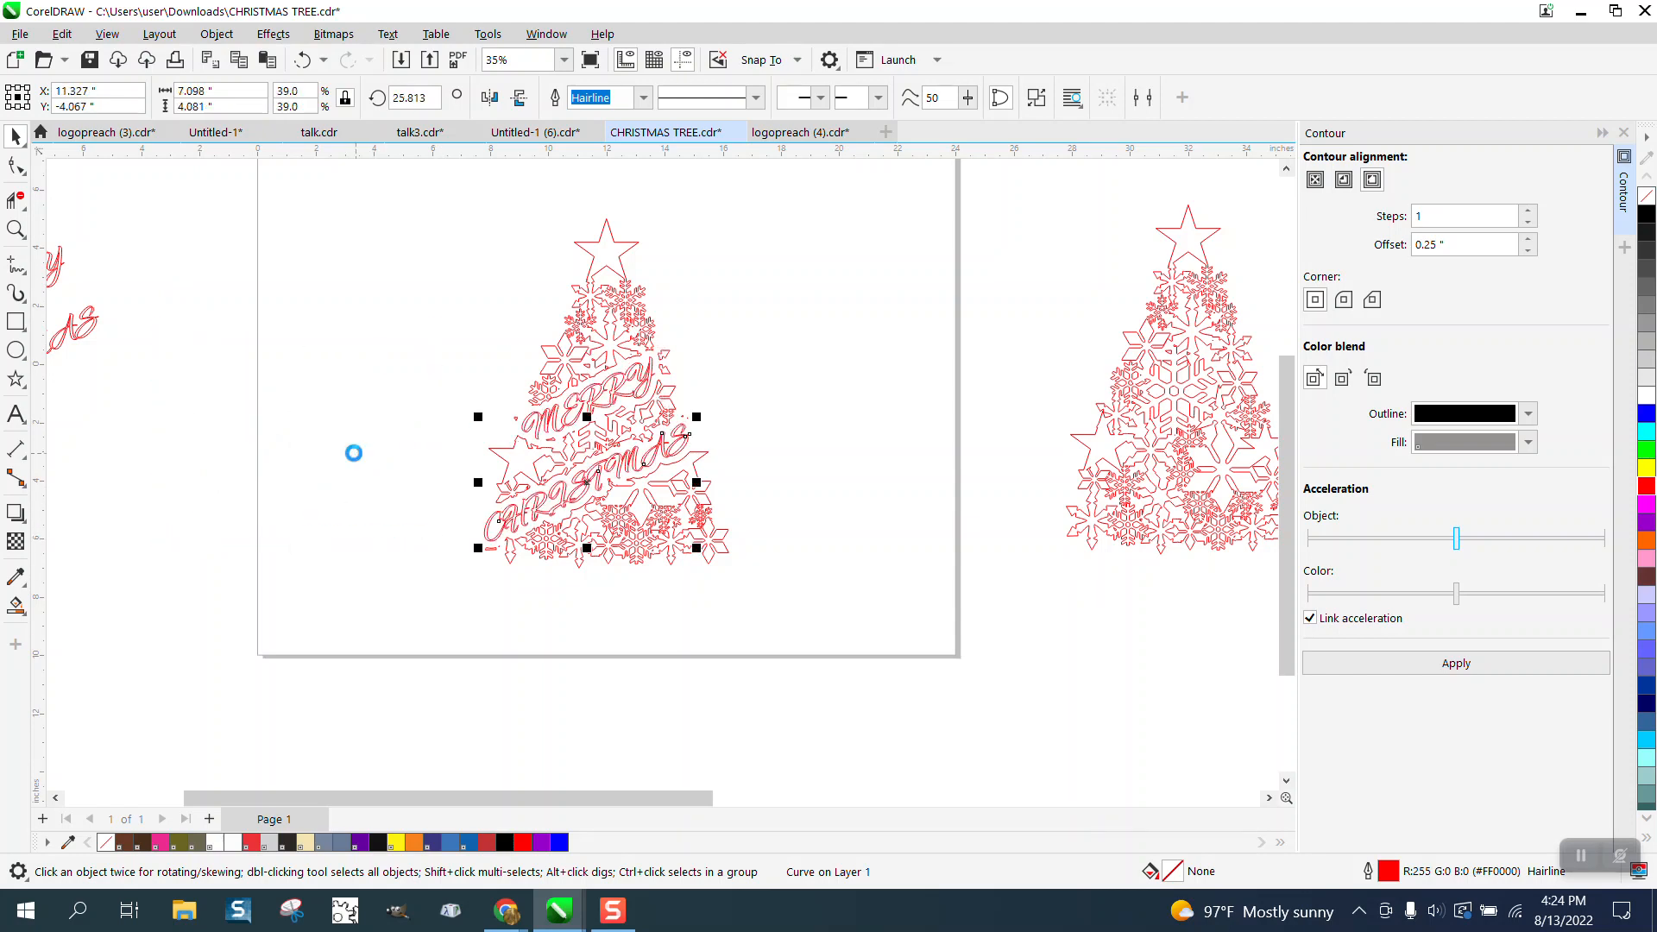
Examine up close how the lettering sits in the cut bands, checking the surrounding edges for loose snowflake fragments.
click(16, 229)
drag(494, 332, 826, 606)
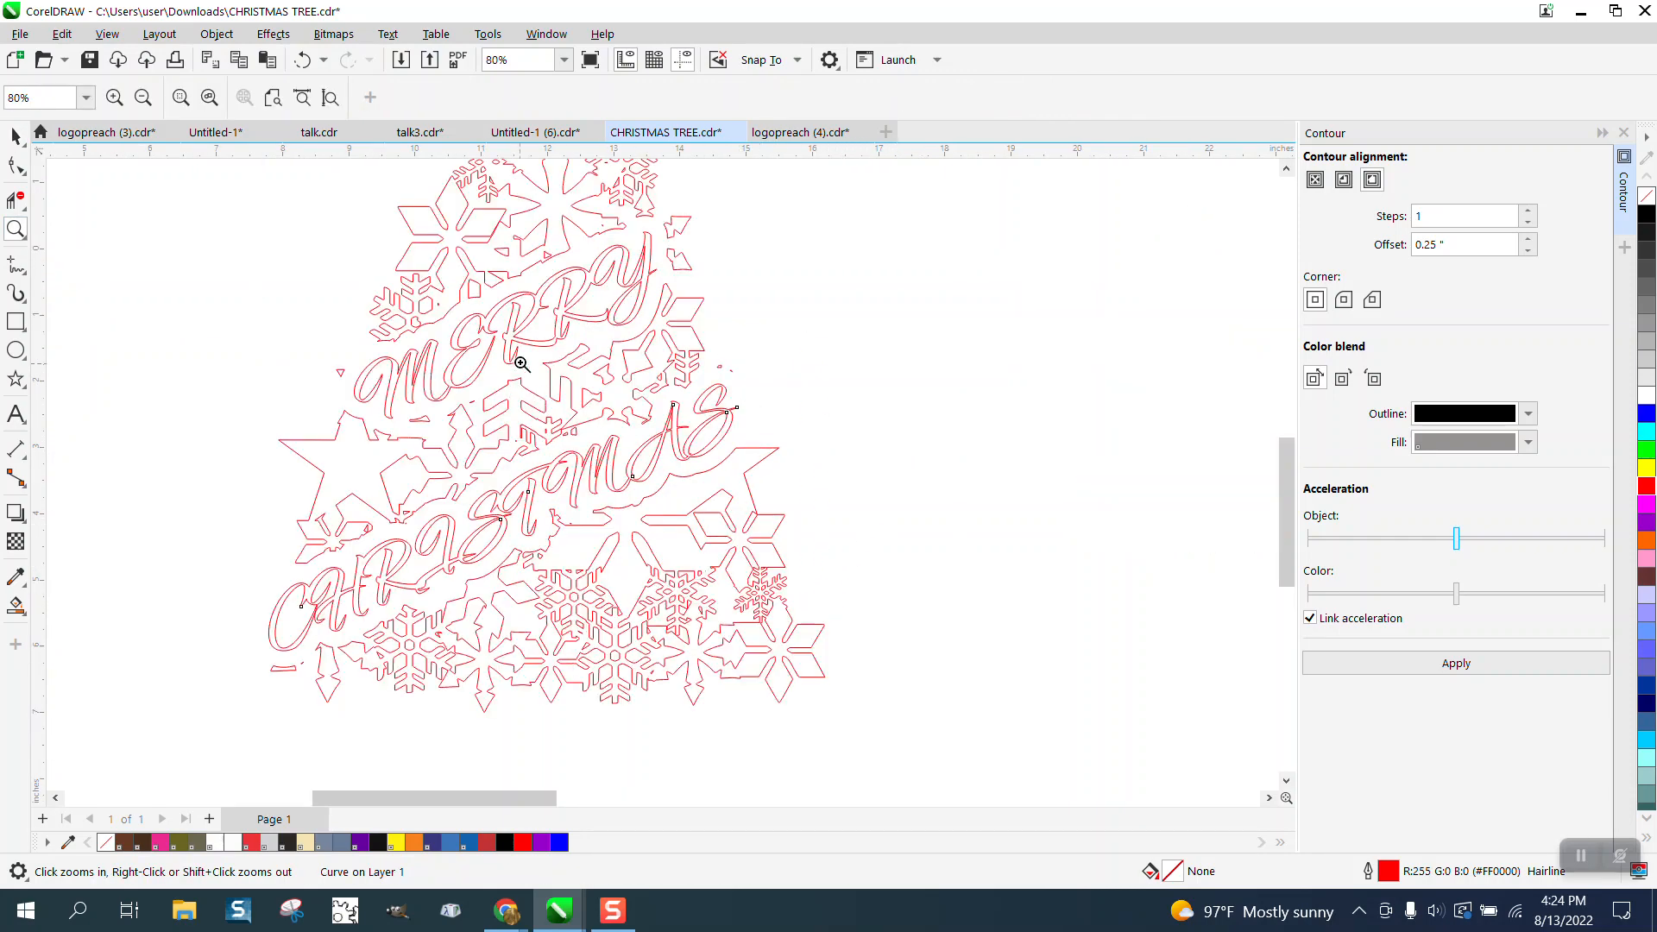
drag(522, 363, 760, 488)
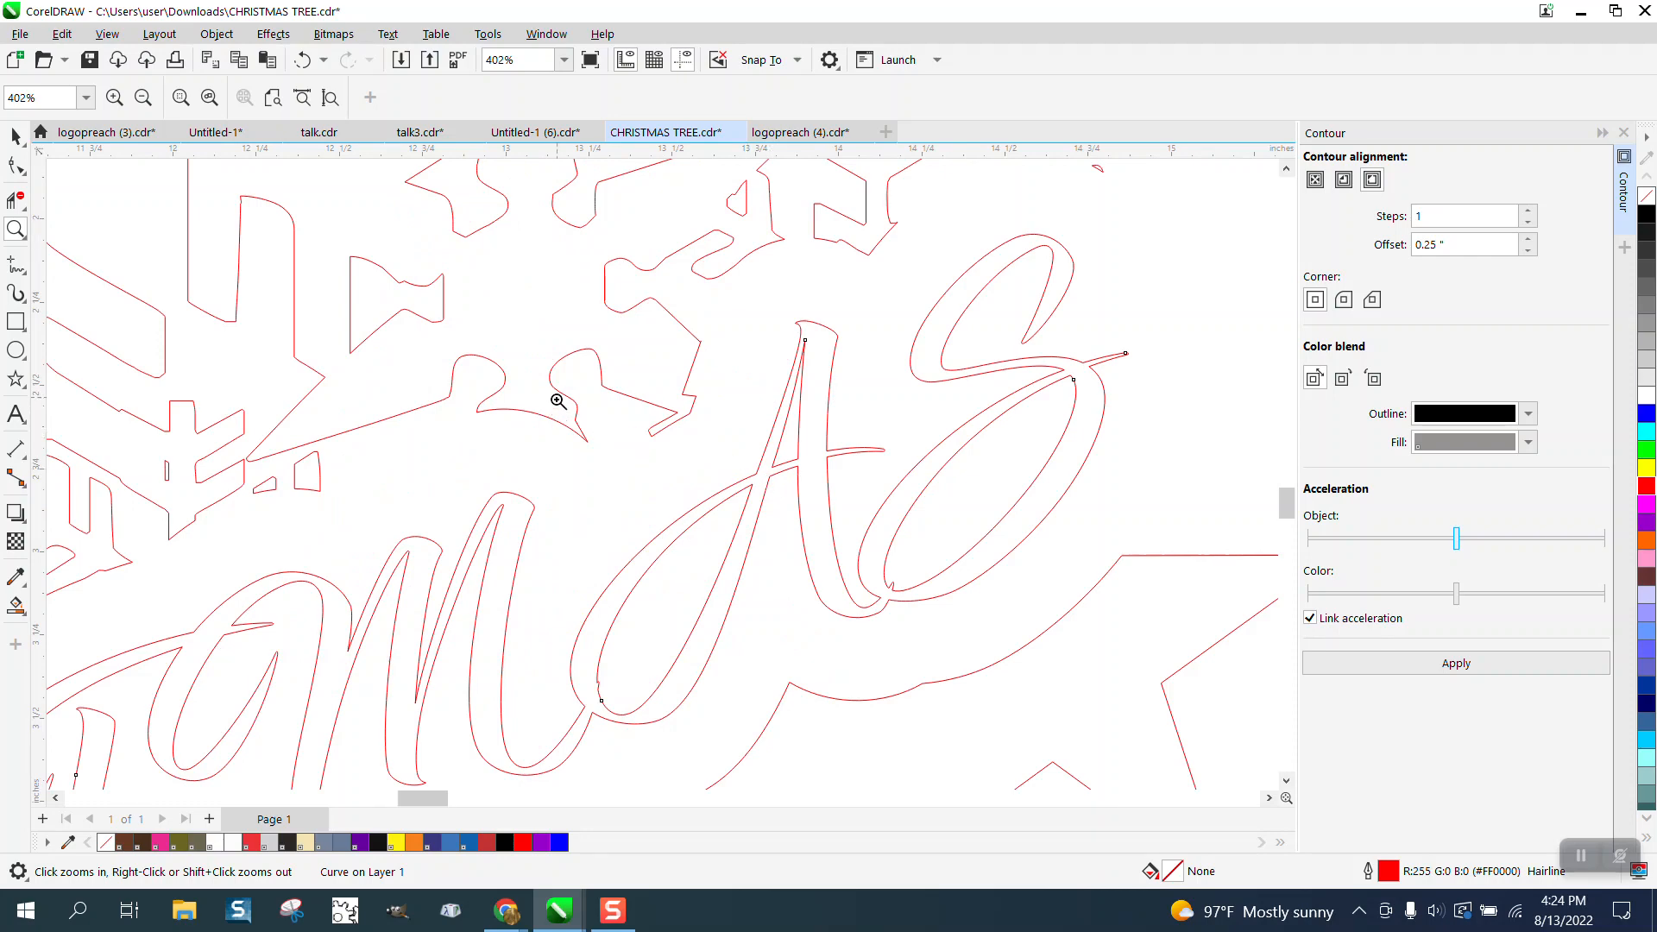
scroll(557, 389, down, 1)
scroll(660, 407, down, 1)
scroll(669, 409, down, 1)
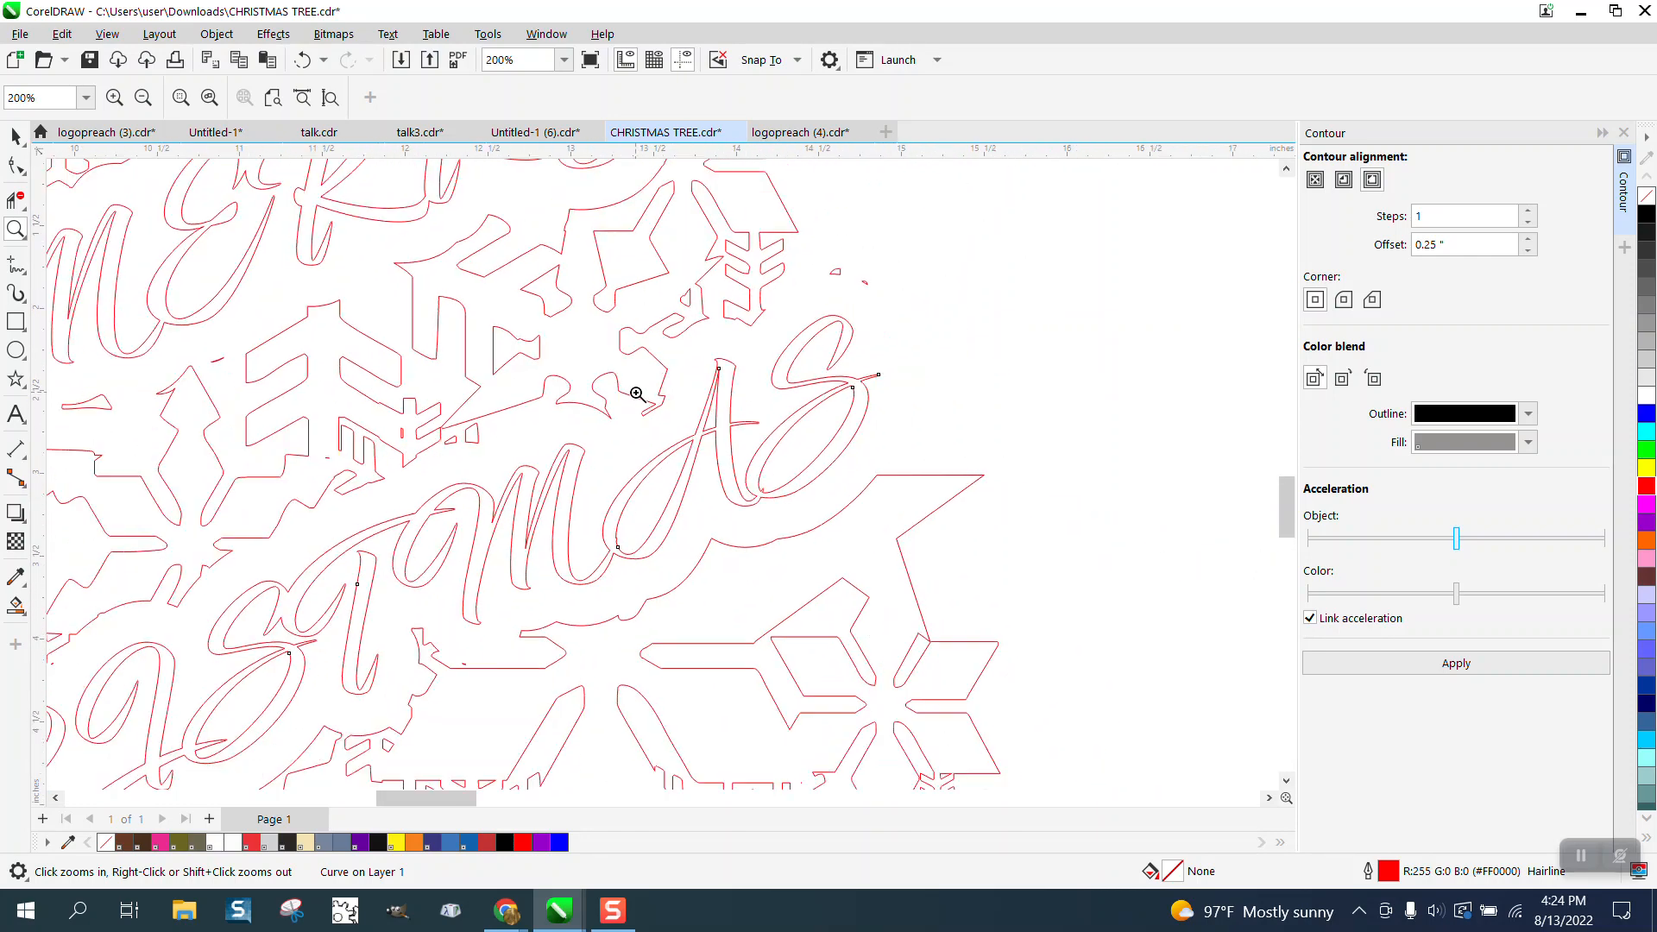
scroll(638, 386, down, 1)
scroll(841, 315, down, 1)
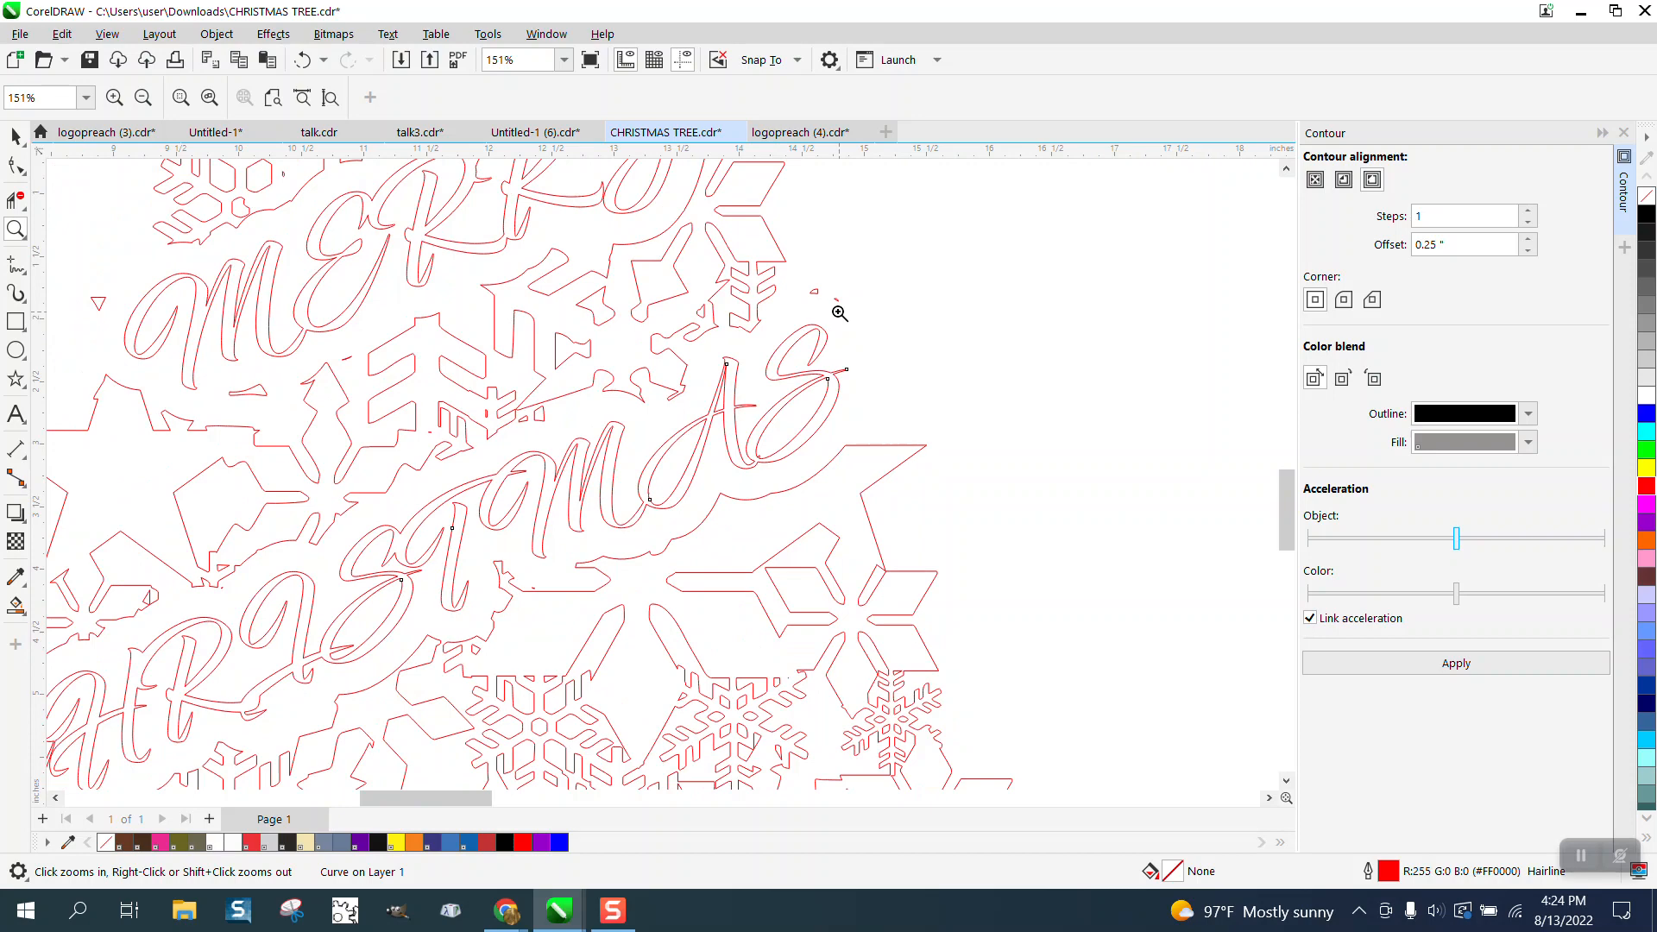
Stretch the cut snowflake arm above the H and R of CHRISTMAS about 0.4 inches onto the letters and trim the overlapping segments.
scroll(850, 308, down, 1)
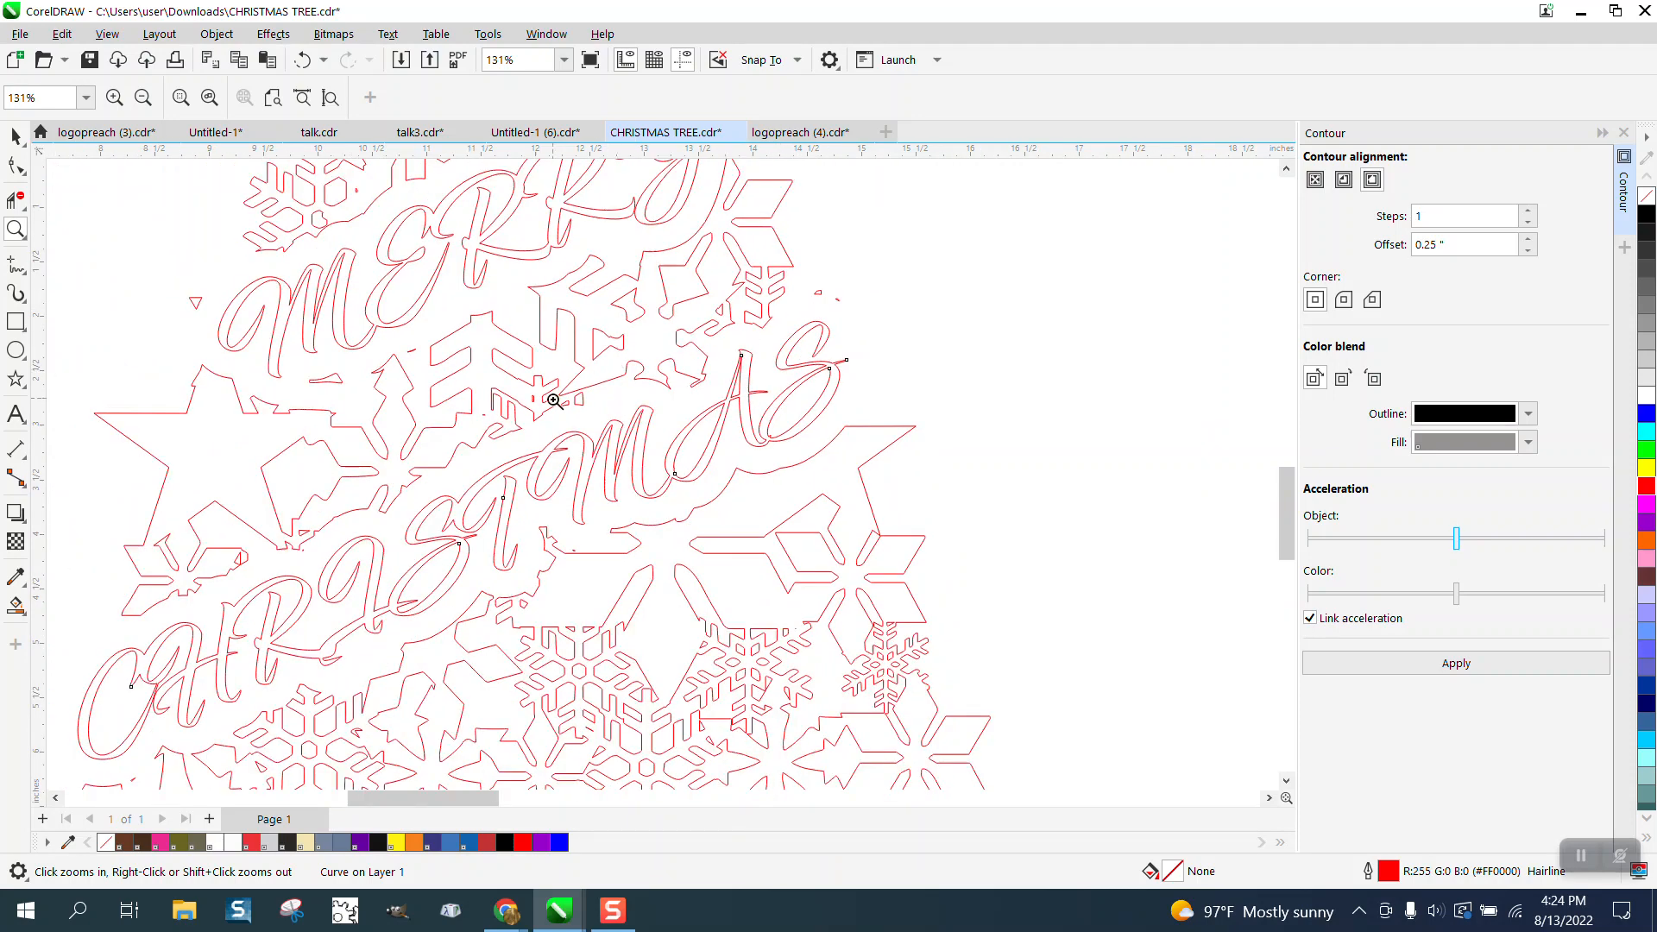
scroll(442, 353, down, 1)
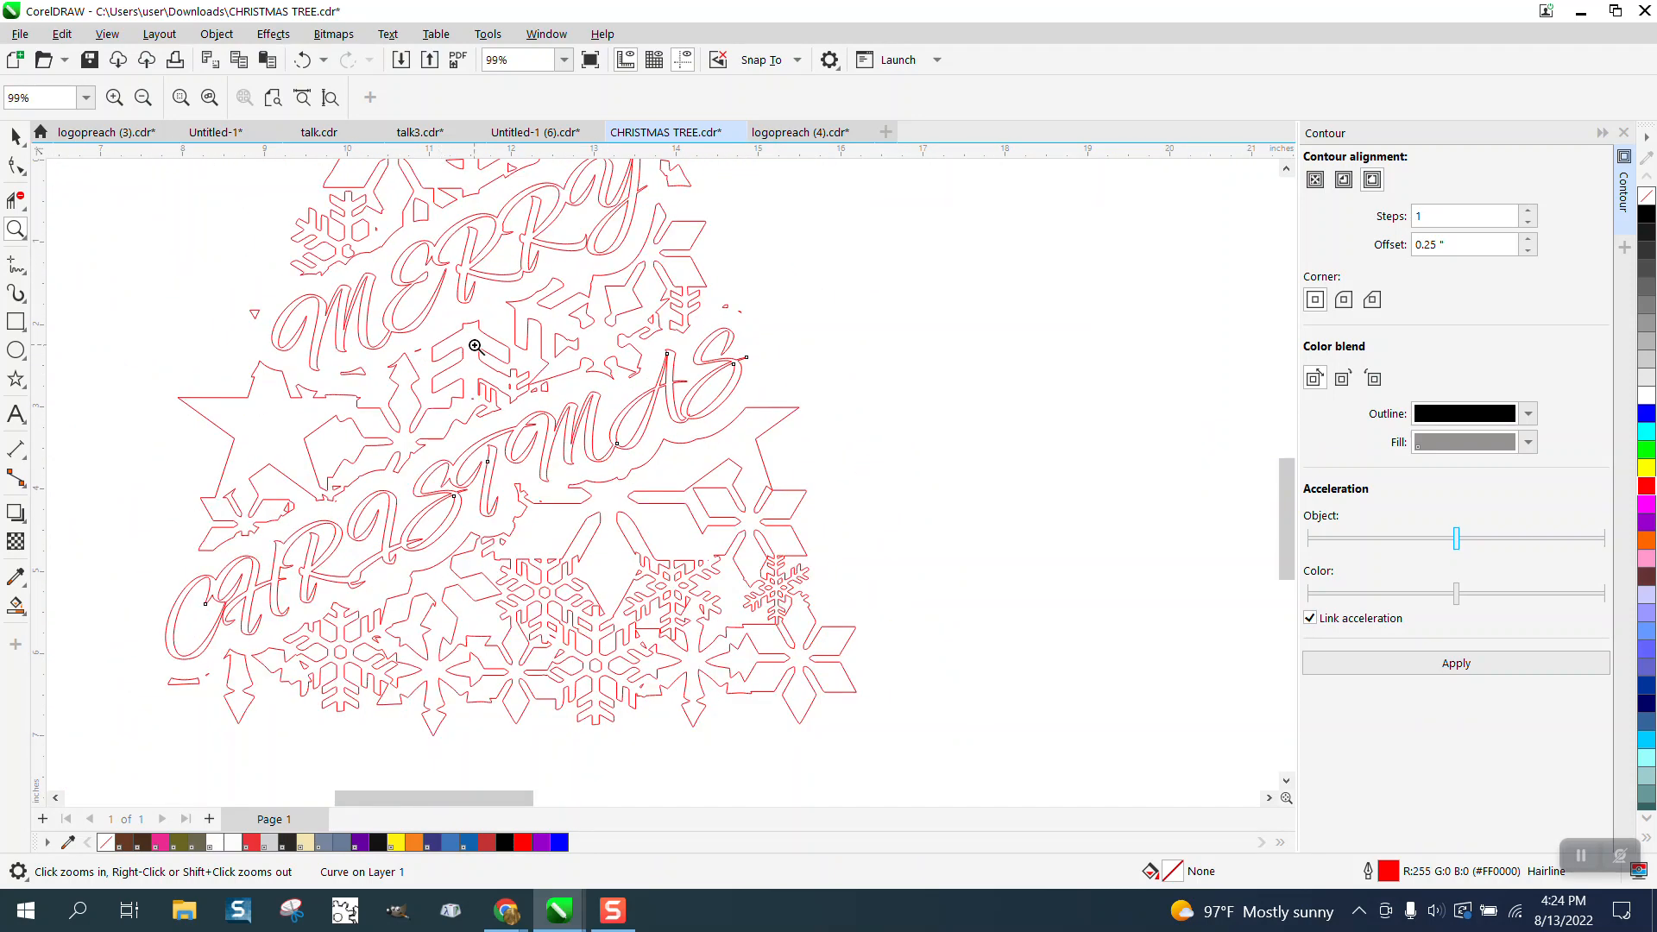
drag(145, 572, 296, 647)
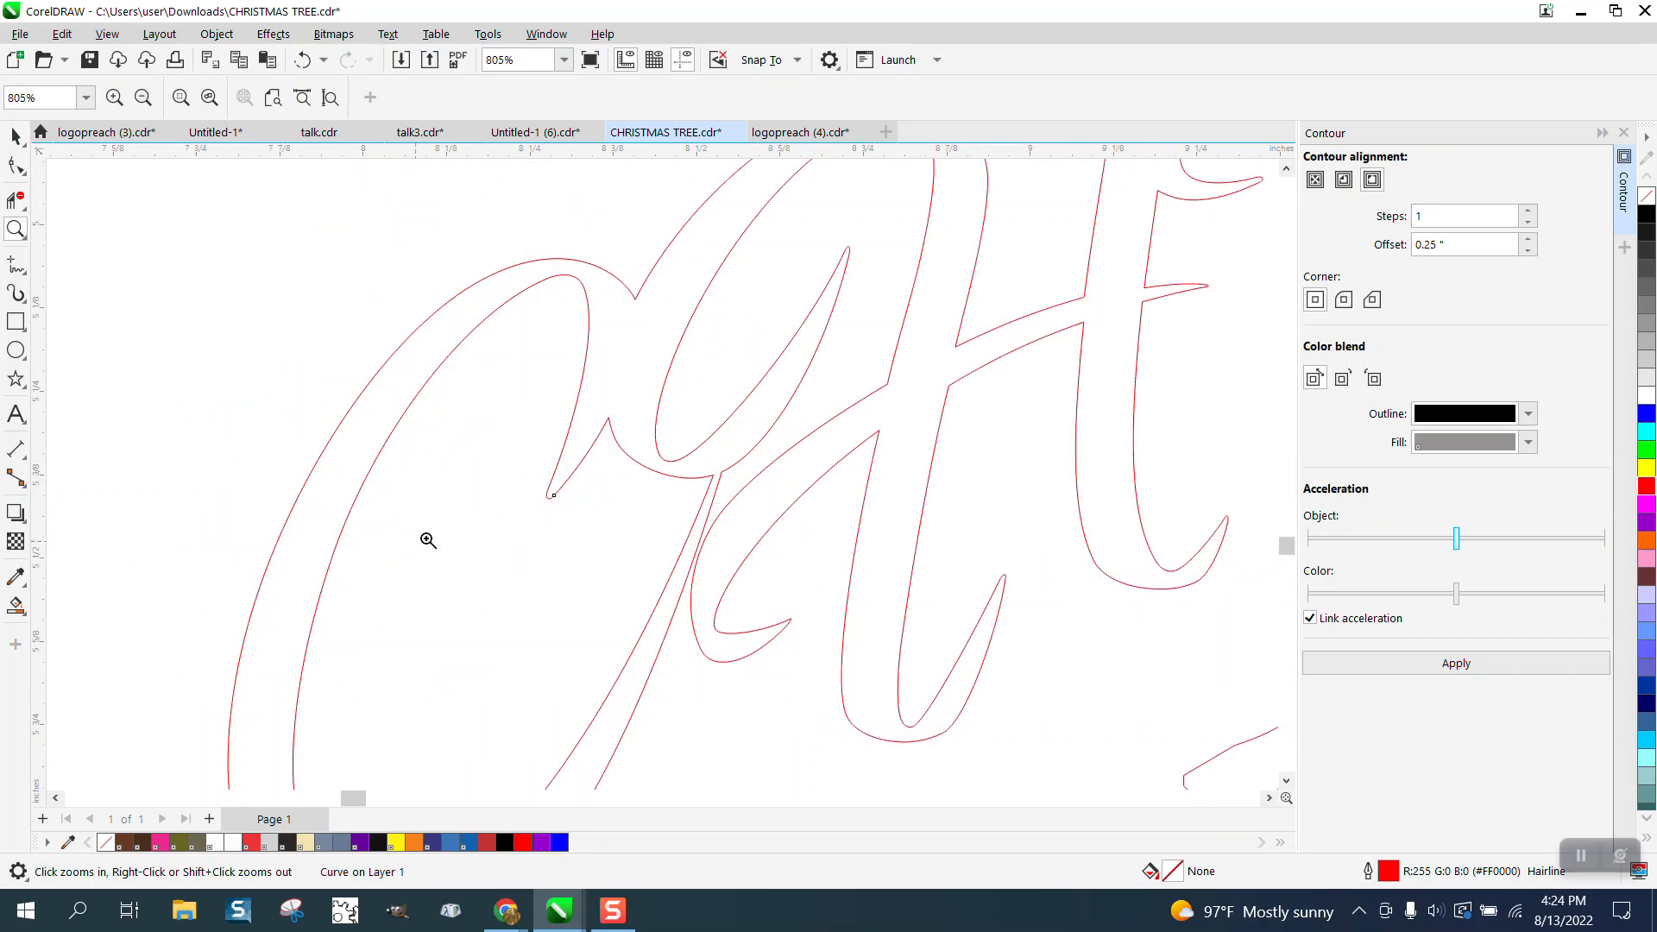
scroll(547, 421, down, 7)
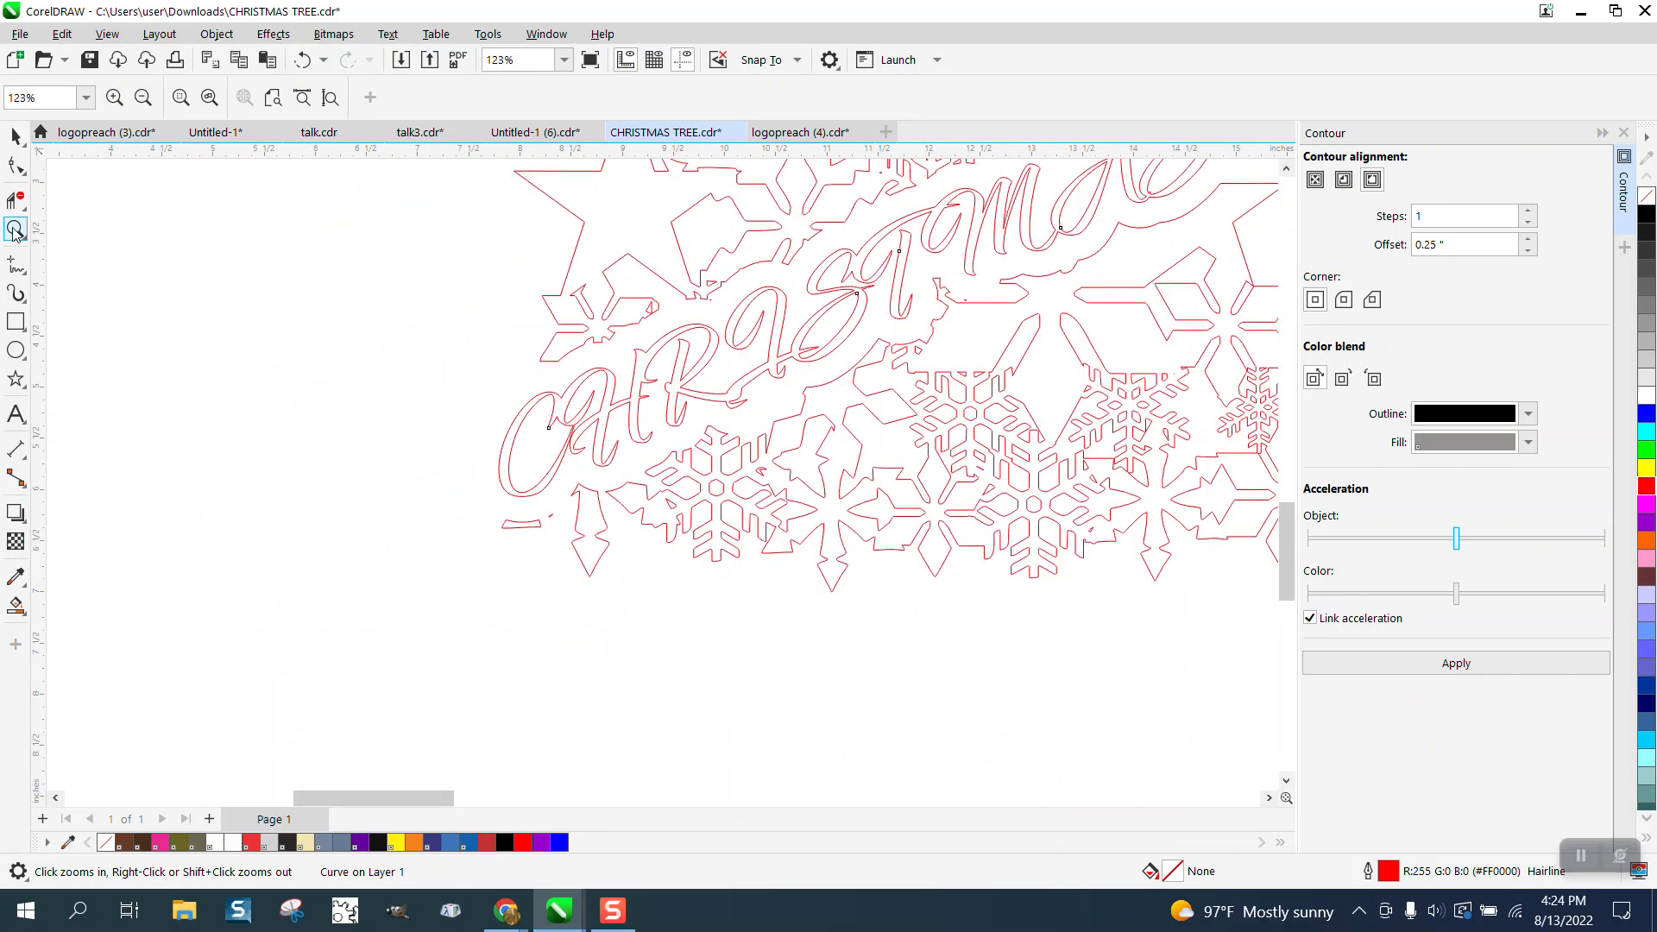
drag(549, 313, 719, 395)
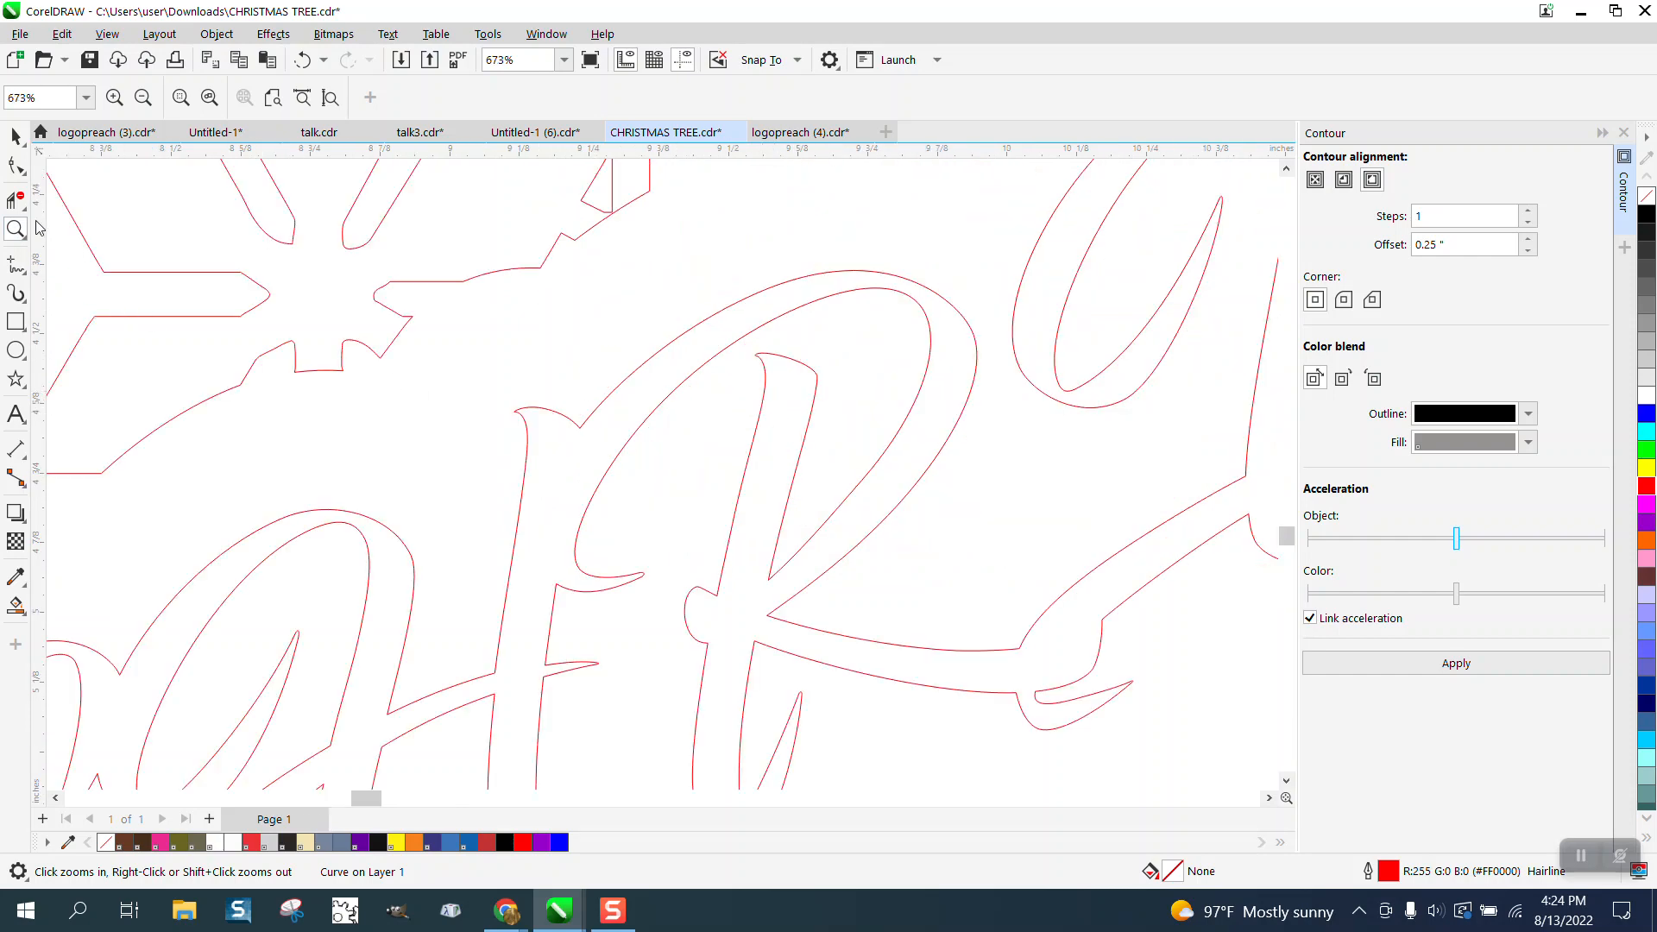
click(15, 166)
click(399, 334)
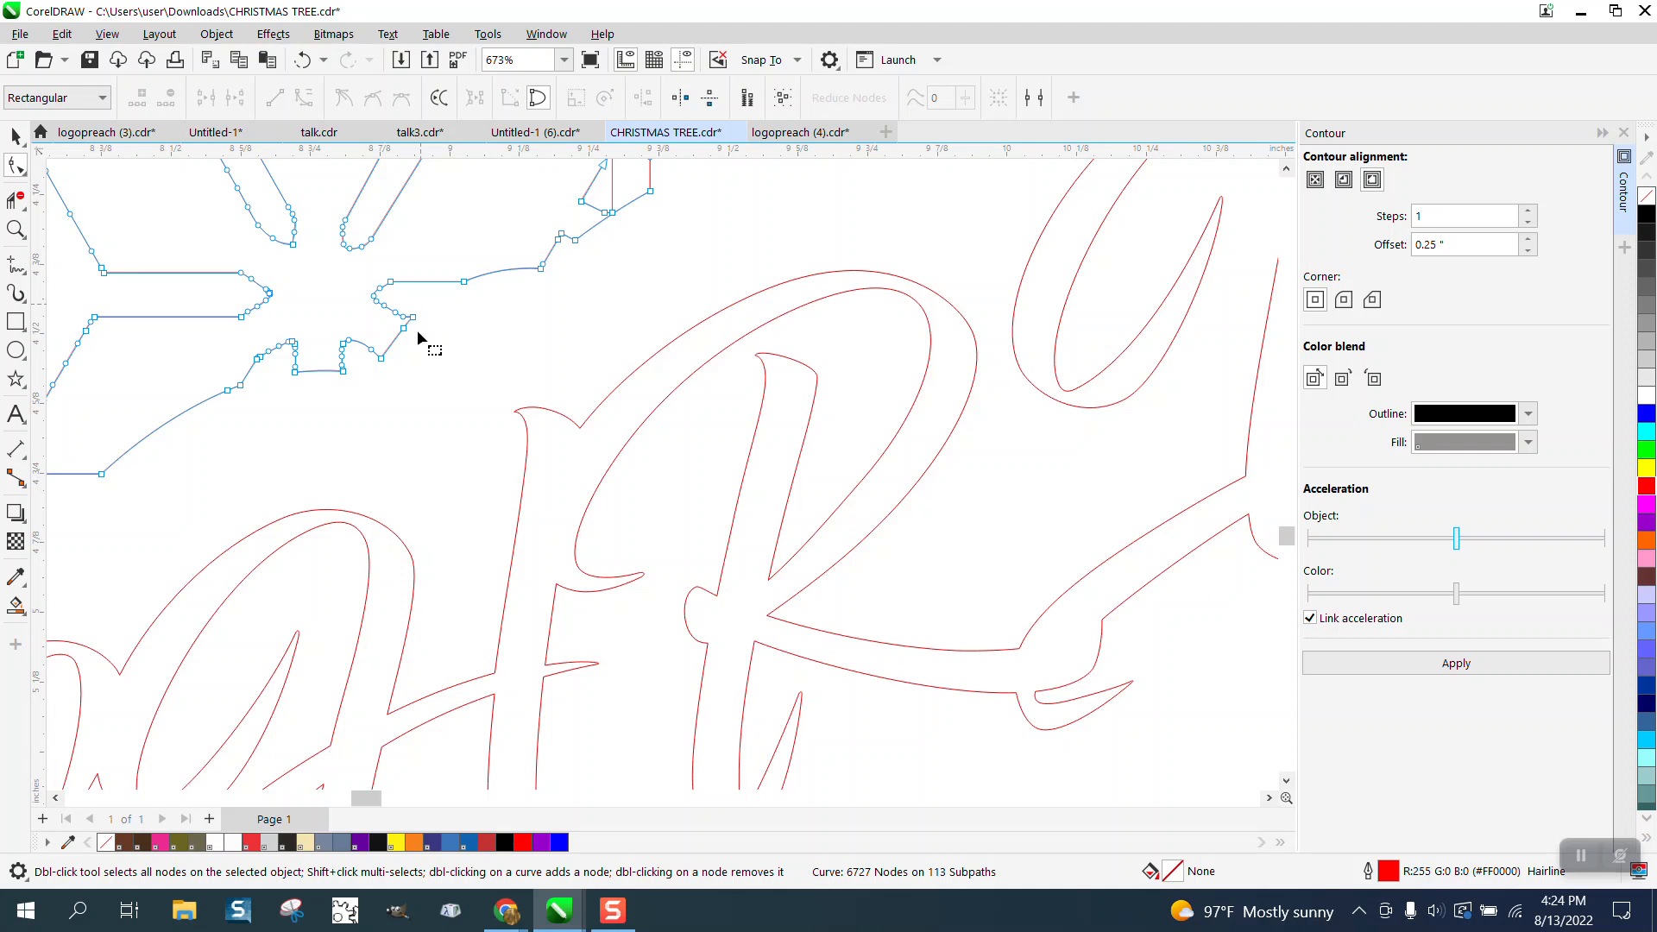
drag(371, 374, 569, 480)
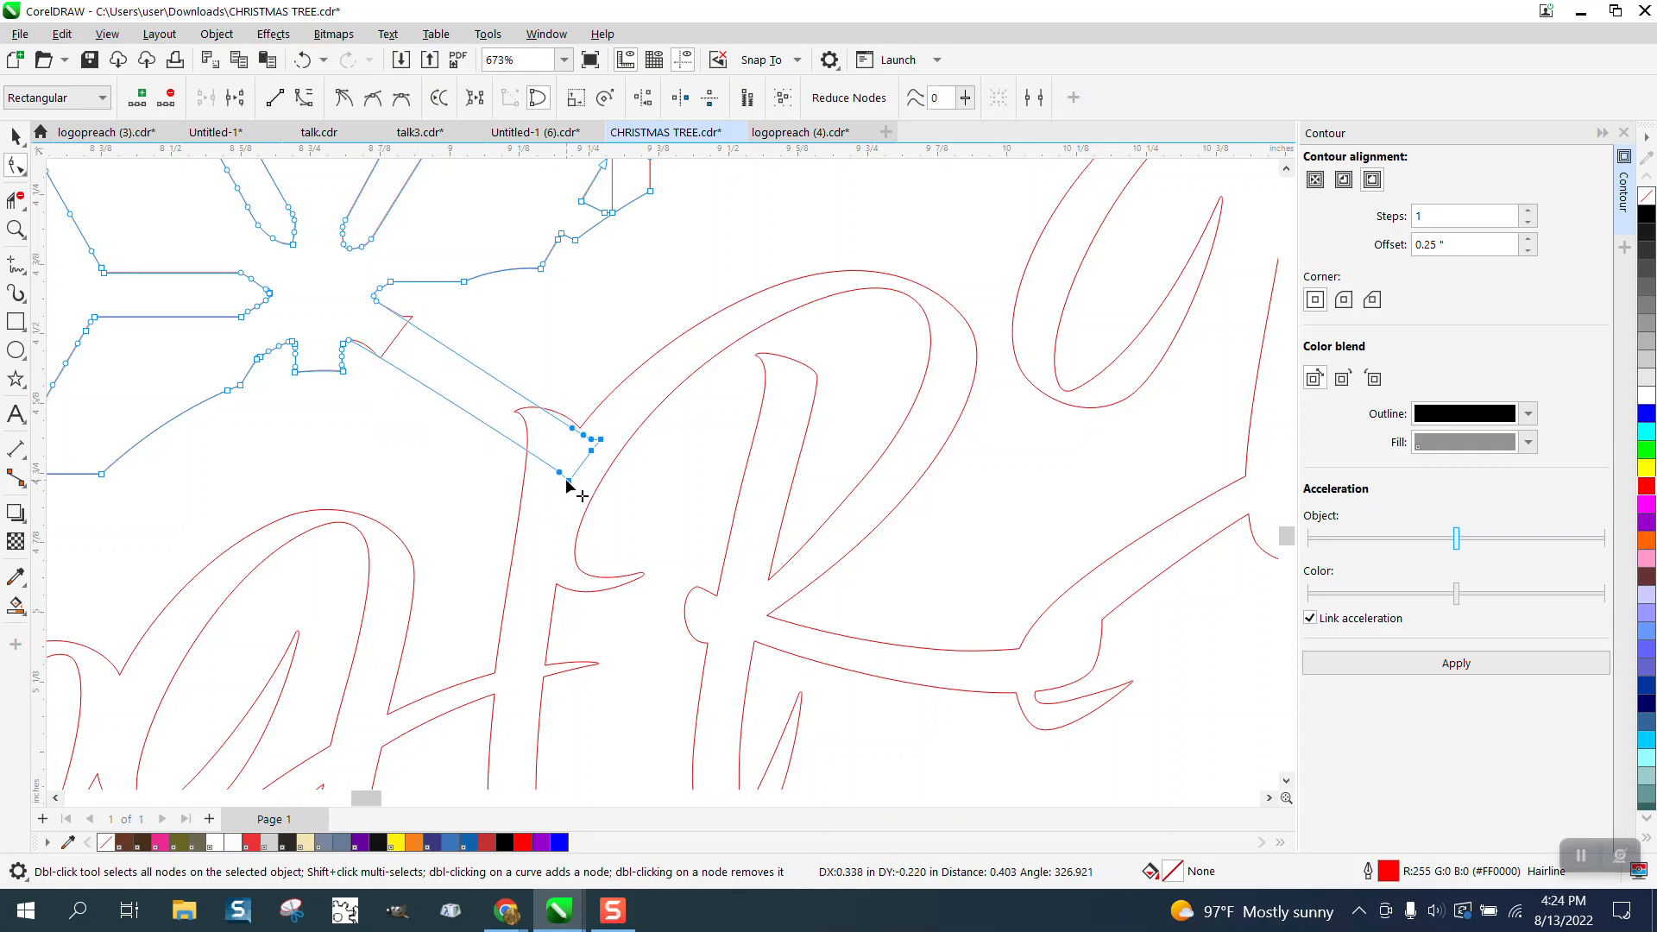
click(16, 203)
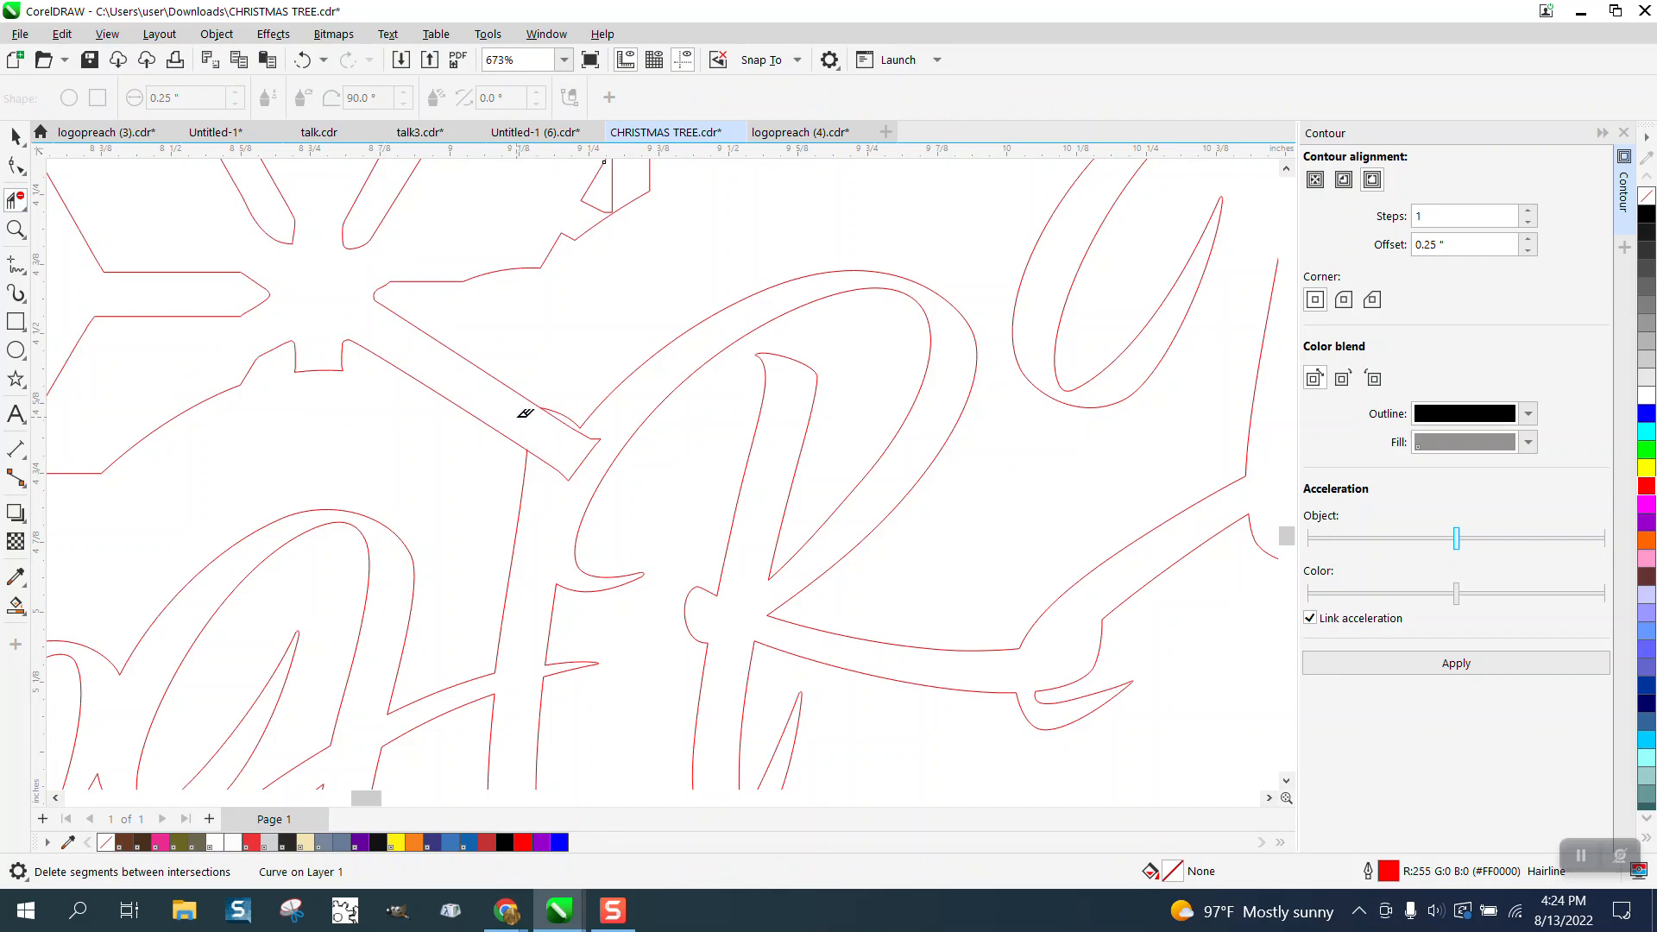
drag(591, 455, 591, 454)
Pull the snowflake corner below the I of CHRISTMAS about 0.27 inches onto the letter's foot and reshape the adjoining curve.
scroll(504, 434, down, 1)
scroll(476, 418, down, 2)
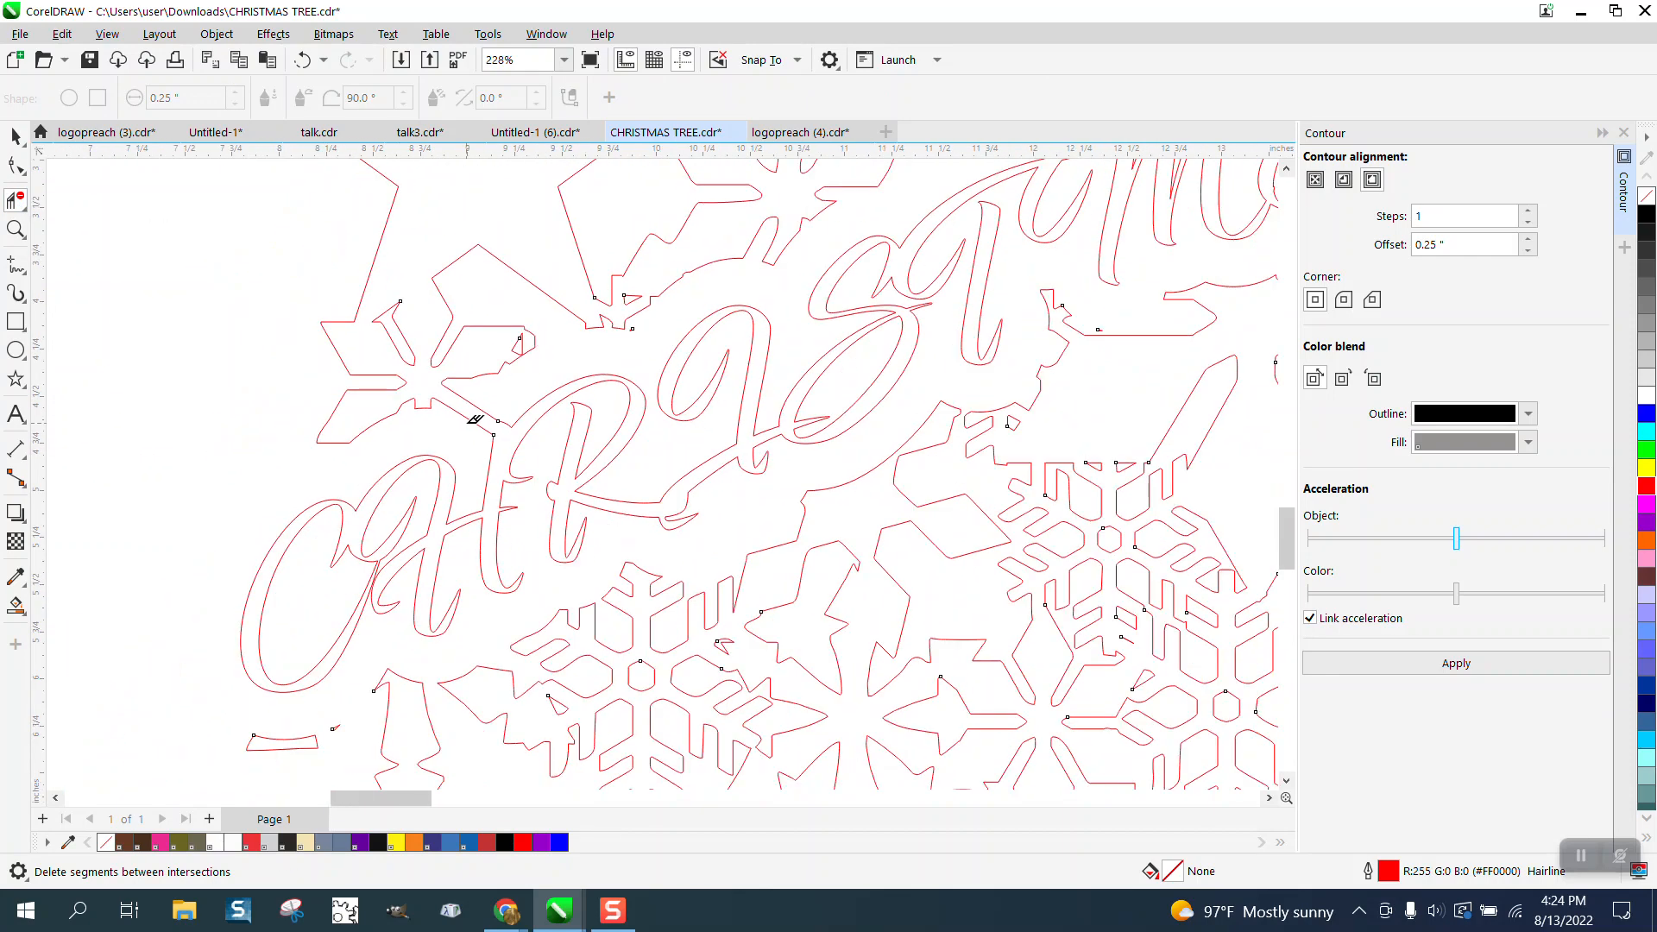
click(15, 229)
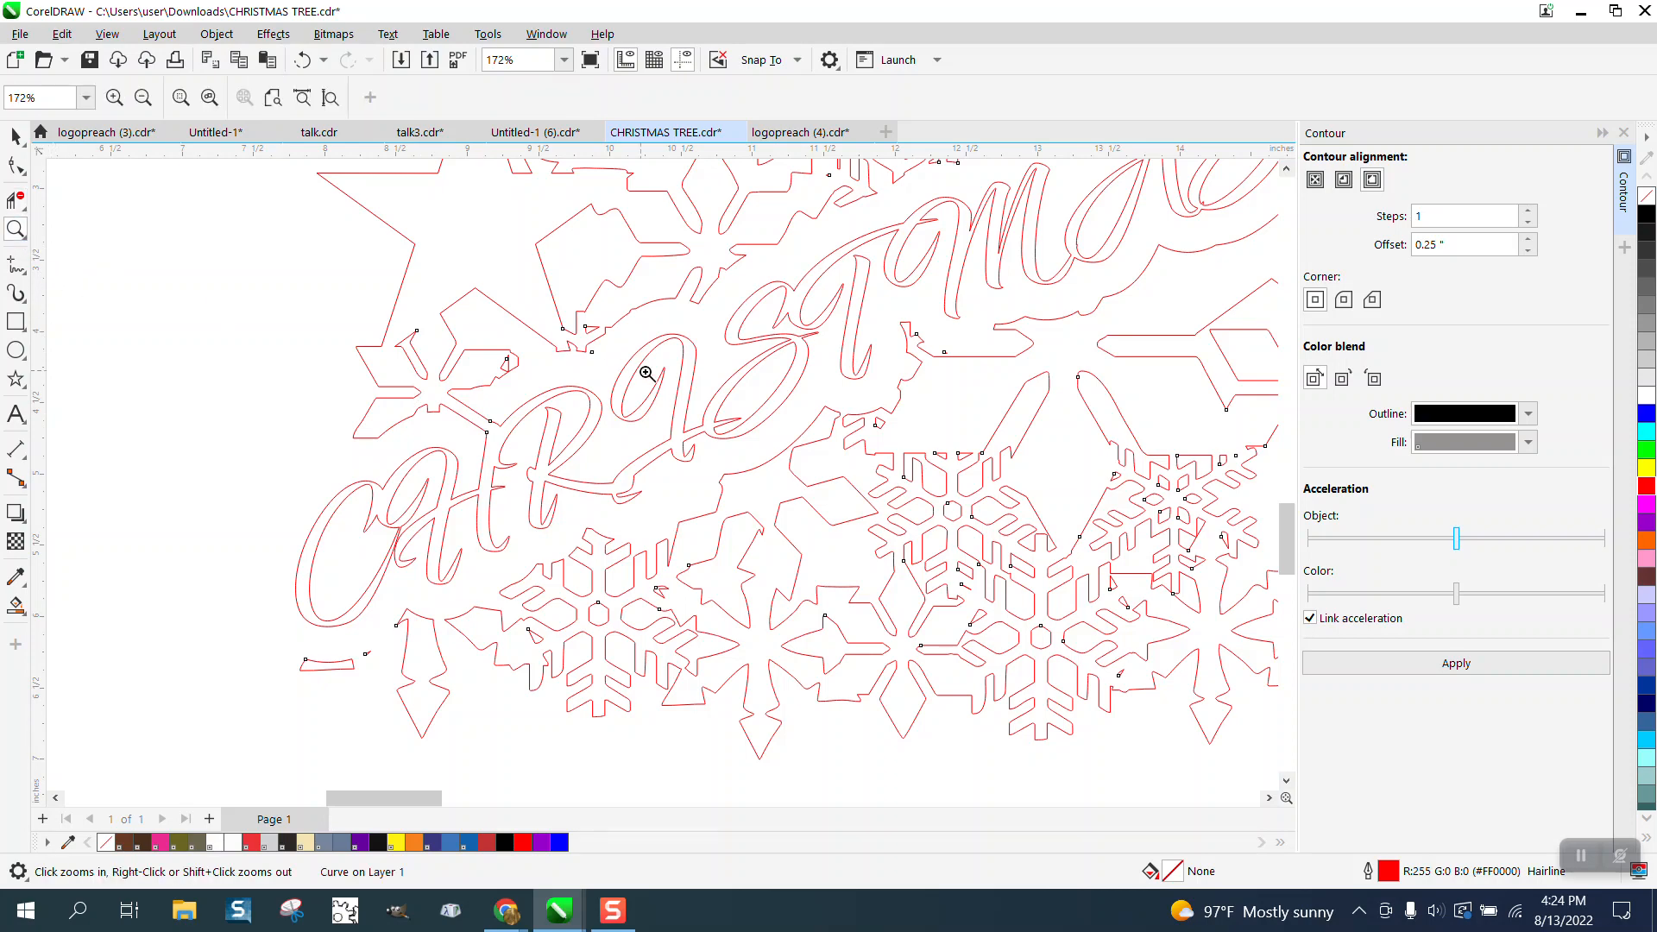
drag(658, 425, 854, 529)
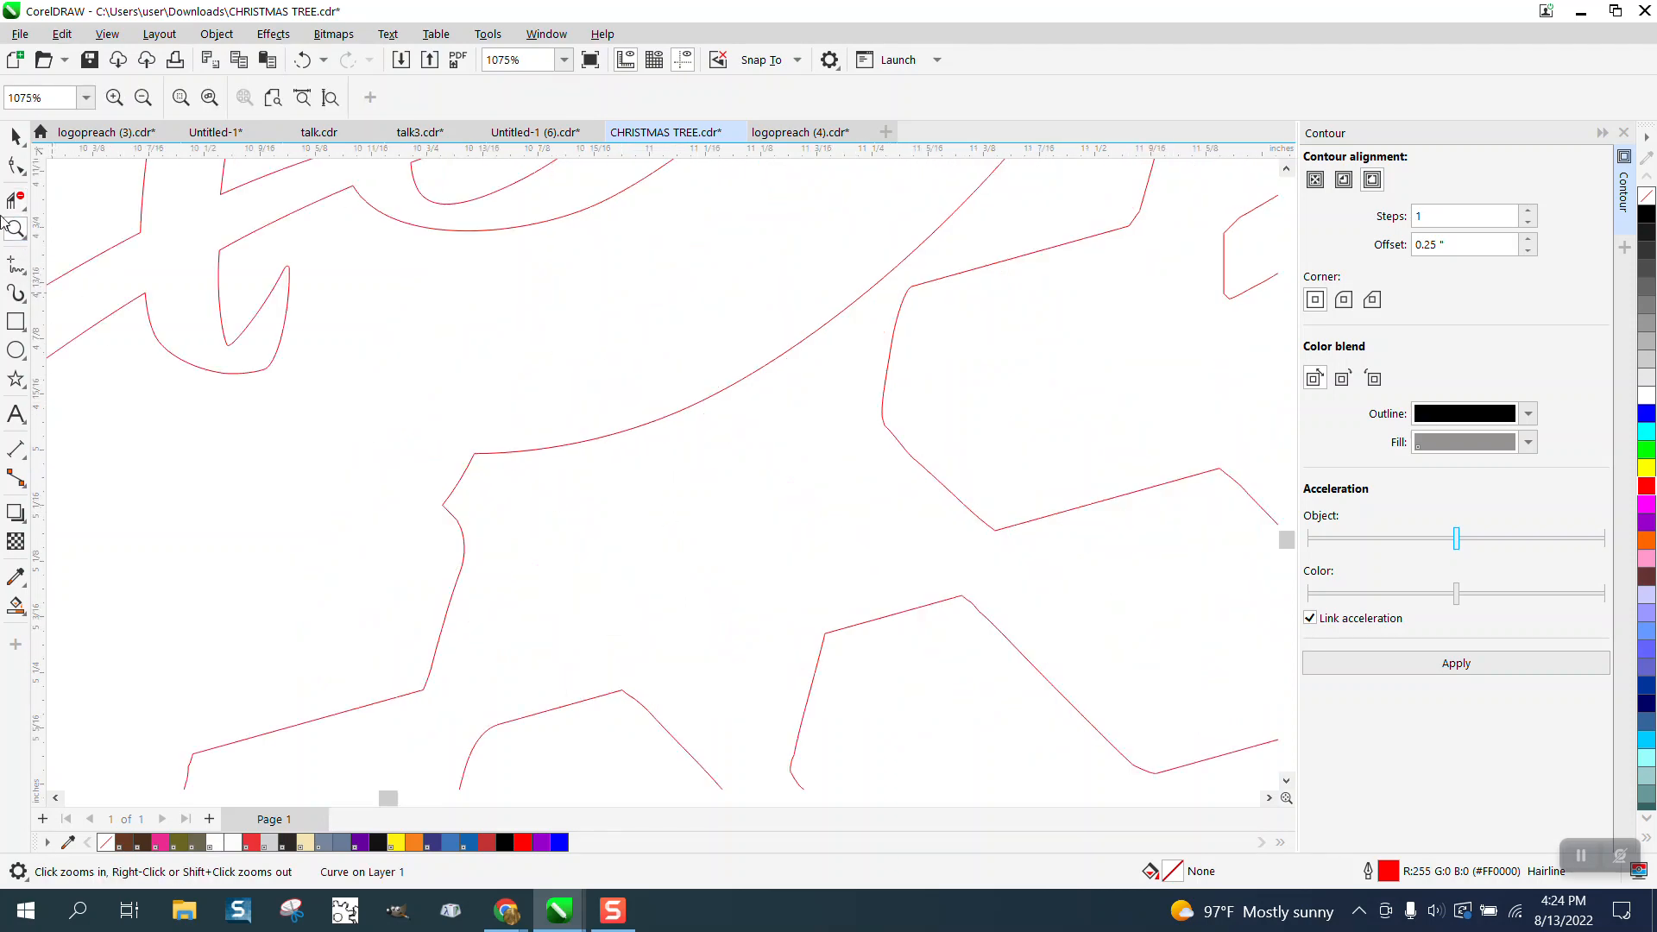
click(14, 167)
drag(491, 432, 244, 366)
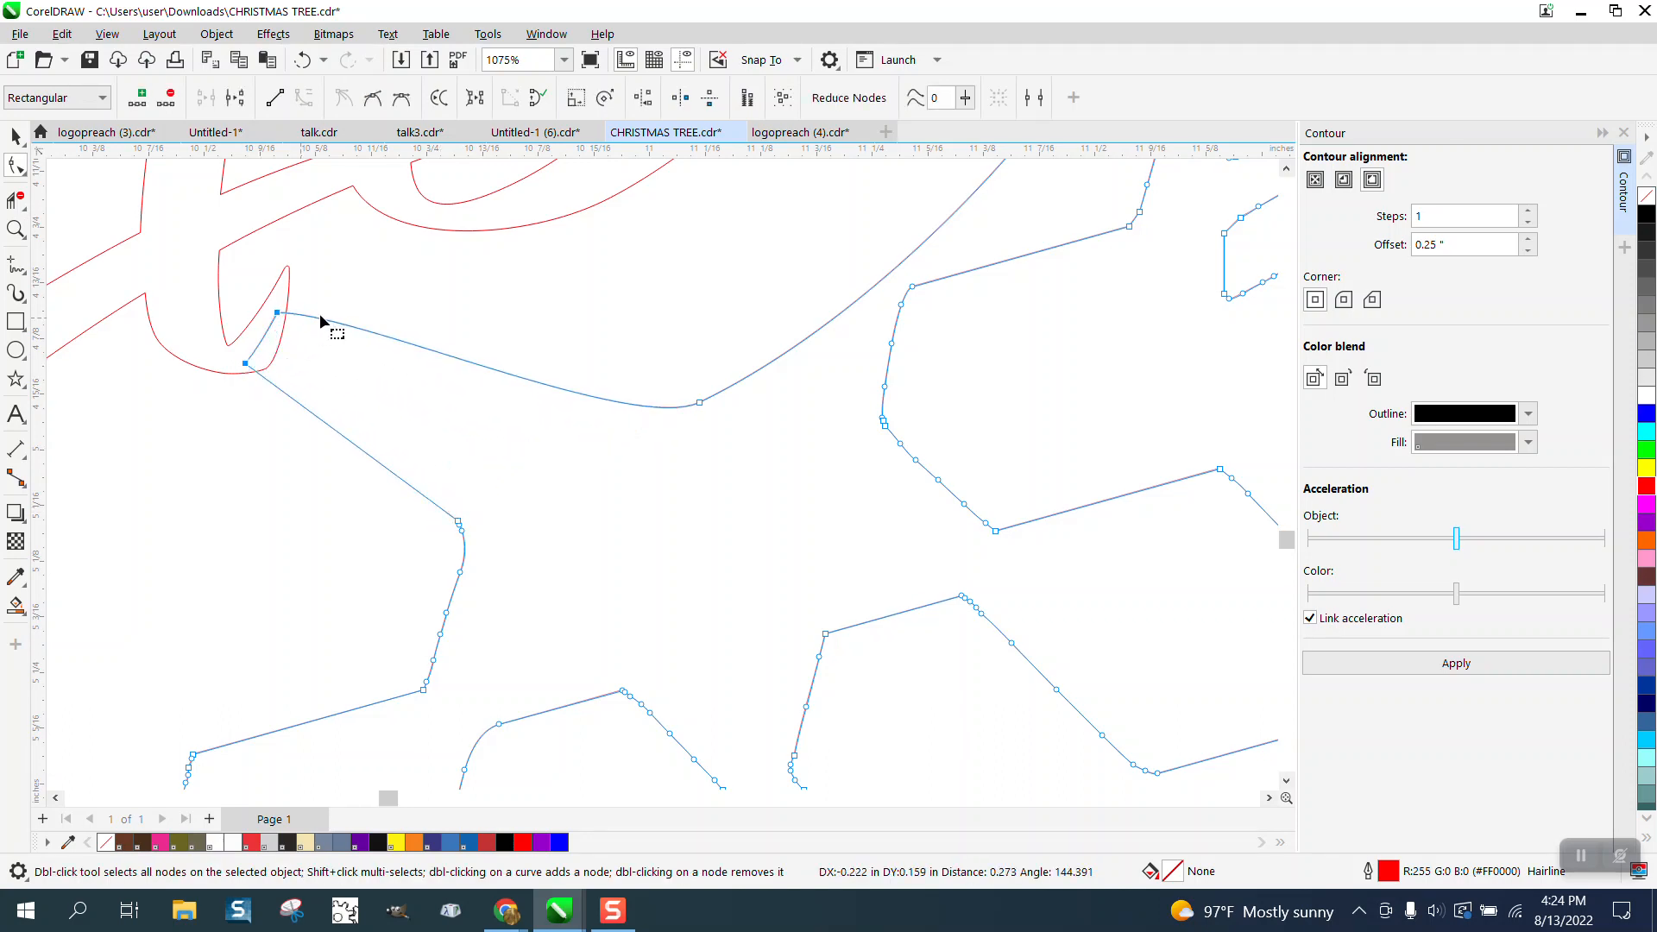
click(284, 320)
drag(363, 318, 378, 404)
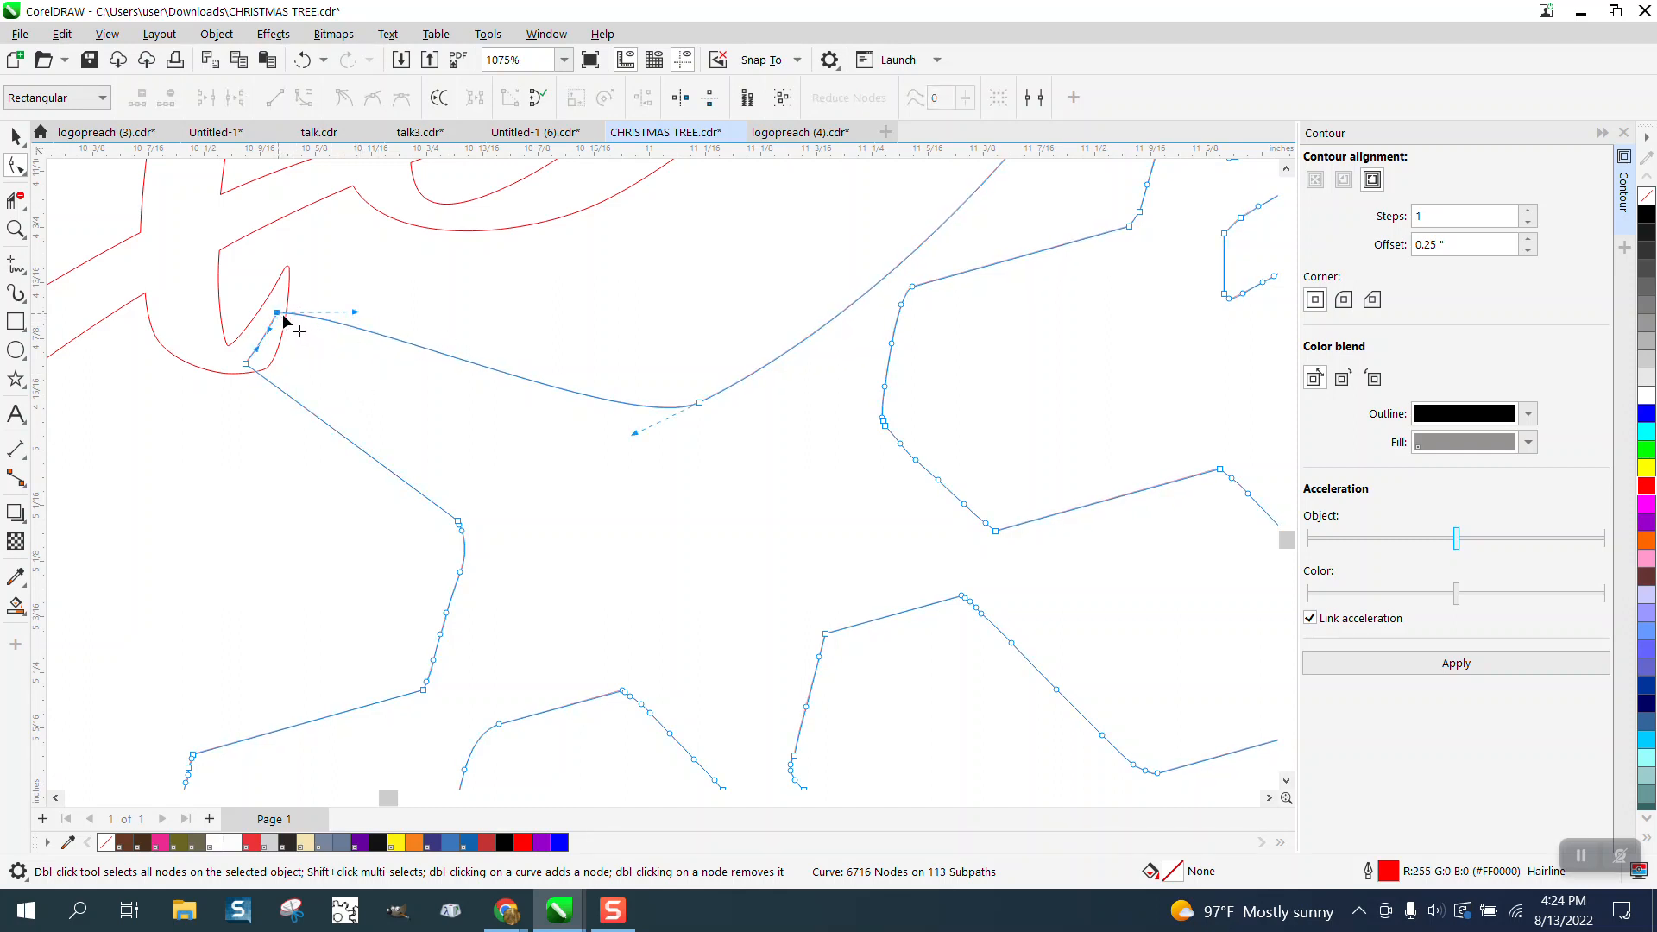
drag(354, 326, 414, 373)
Trim the overlapping segments where the stretched snowflake corner crosses the foot of the I.
click(22, 208)
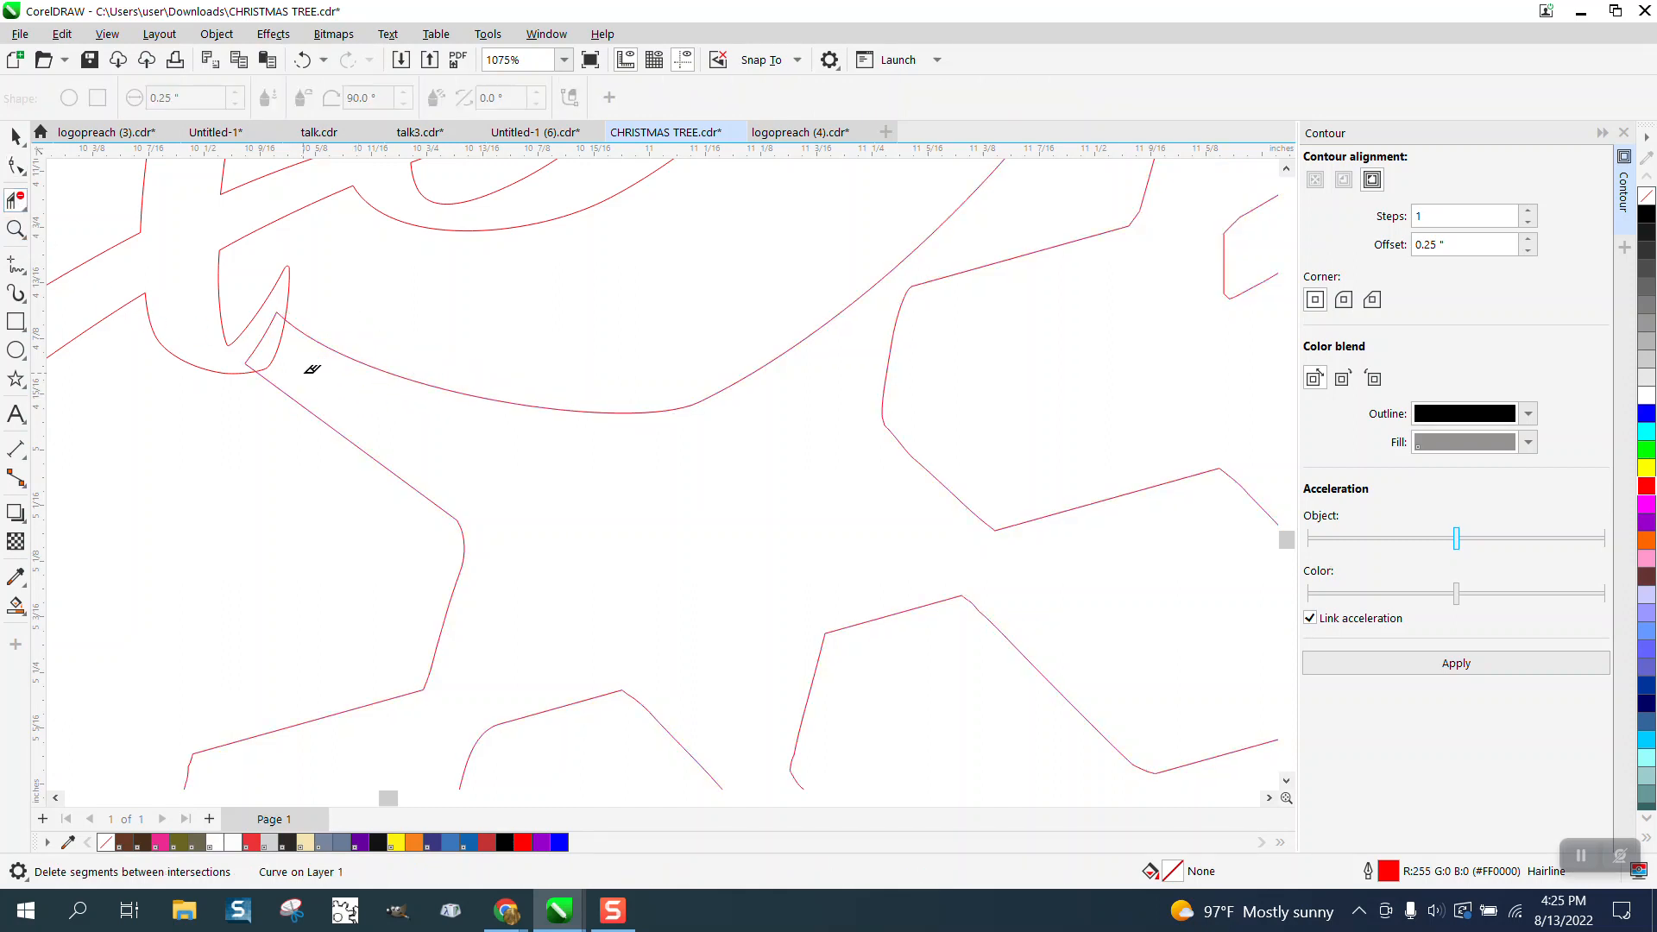
click(276, 339)
click(271, 340)
Extend the short snowflake stub above the R of CHRISTMAS down onto the letter's loop and trim the overlap to join them.
scroll(388, 405, down, 5)
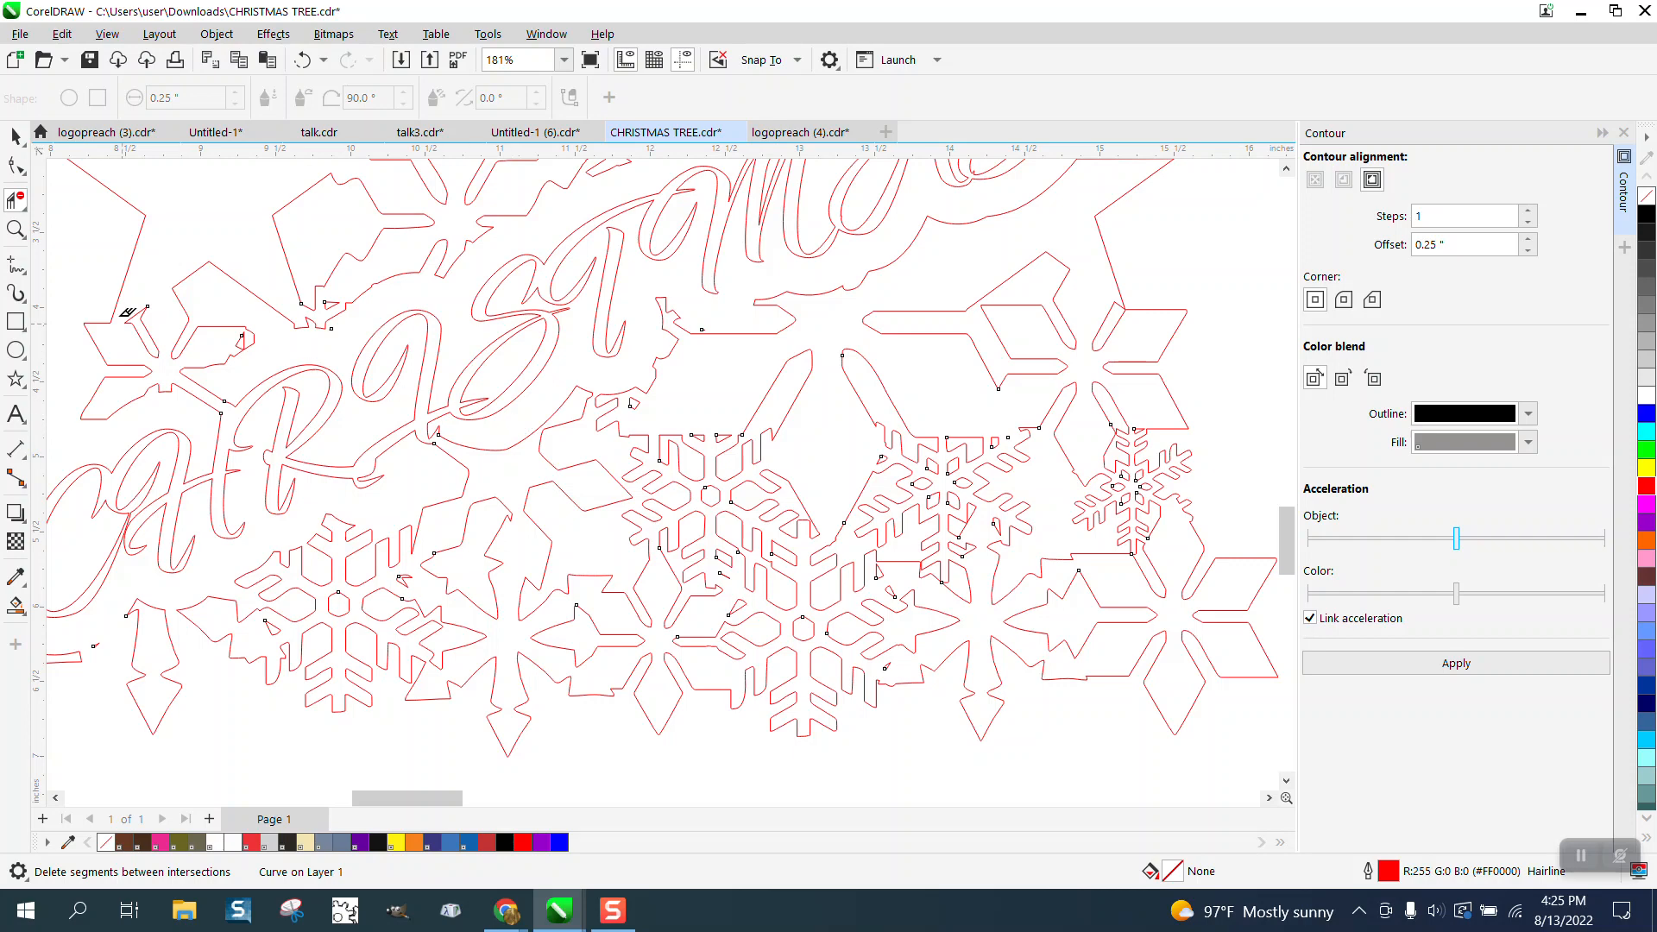
click(15, 229)
drag(256, 275, 463, 387)
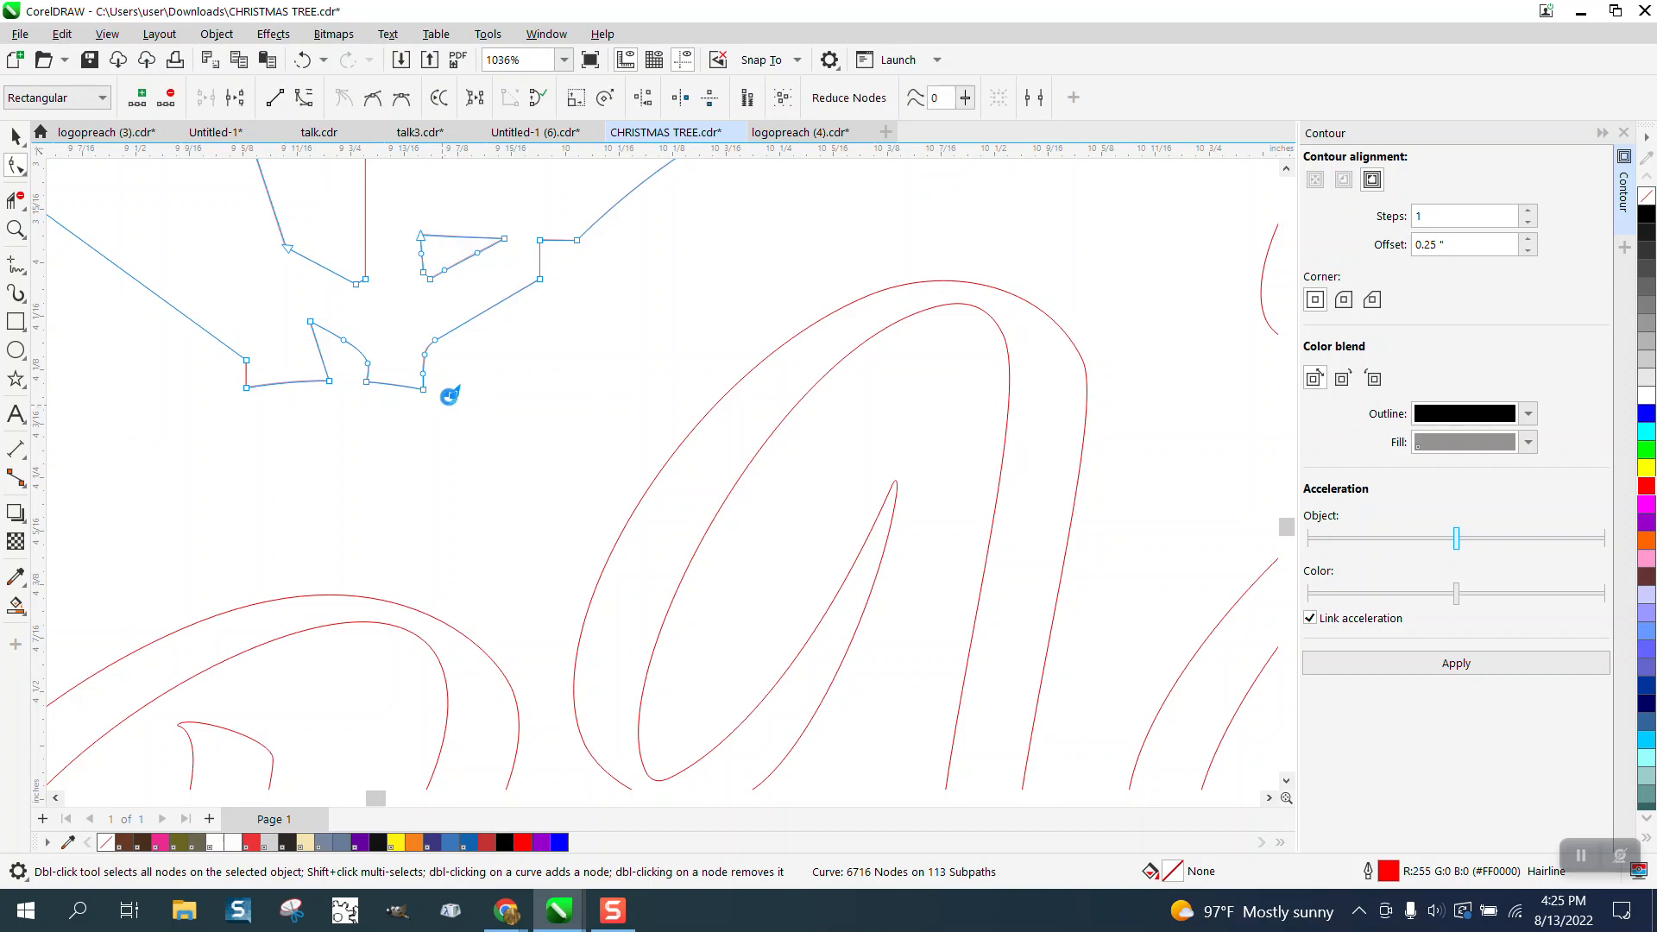
key(Delete)
drag(346, 392, 402, 619)
click(16, 200)
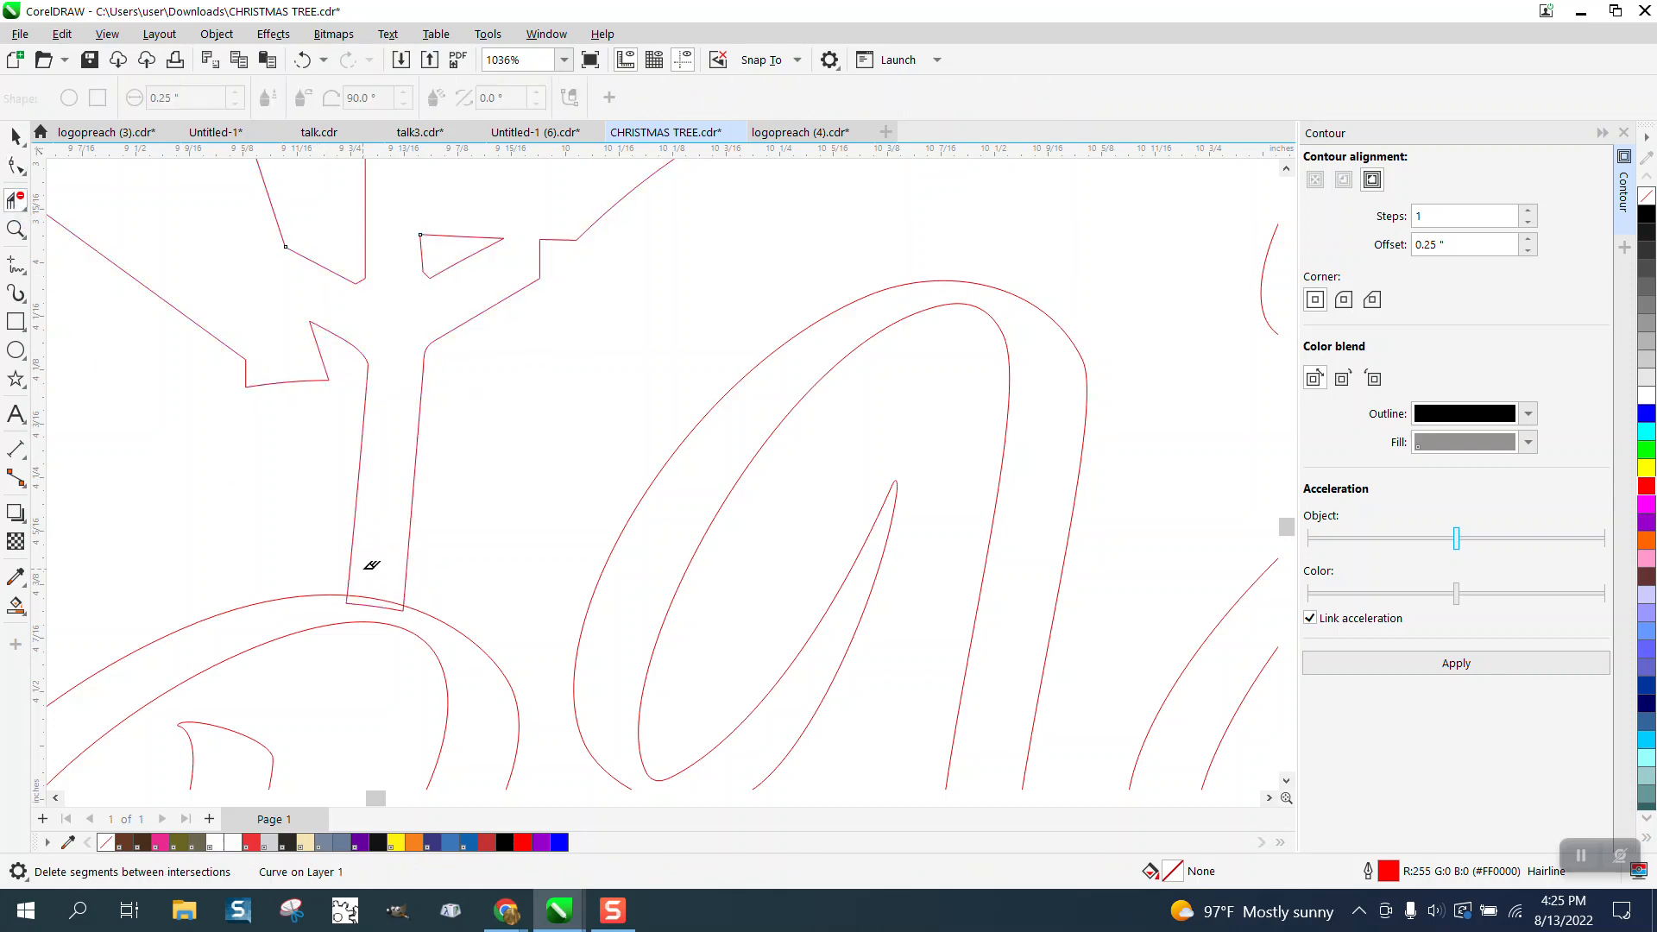
click(387, 605)
Delete the tiny loose fragment below the C of CHRISTMAS, between the thin sliver and the arrow-shaped piece.
scroll(394, 562, down, 3)
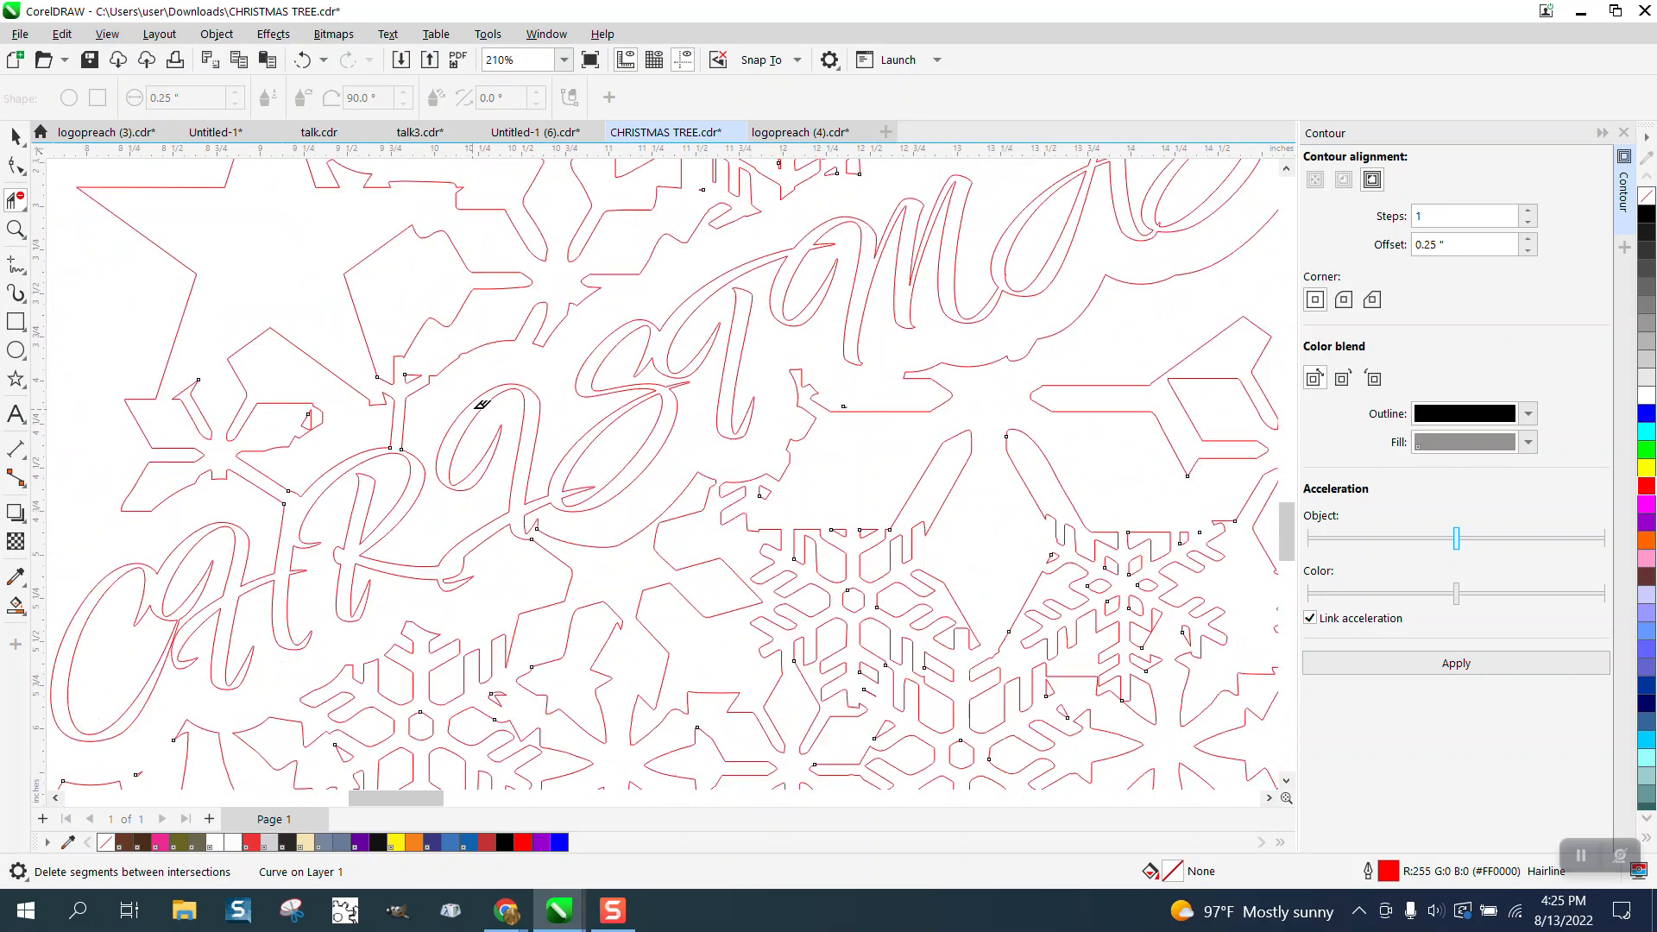
scroll(495, 393, down, 1)
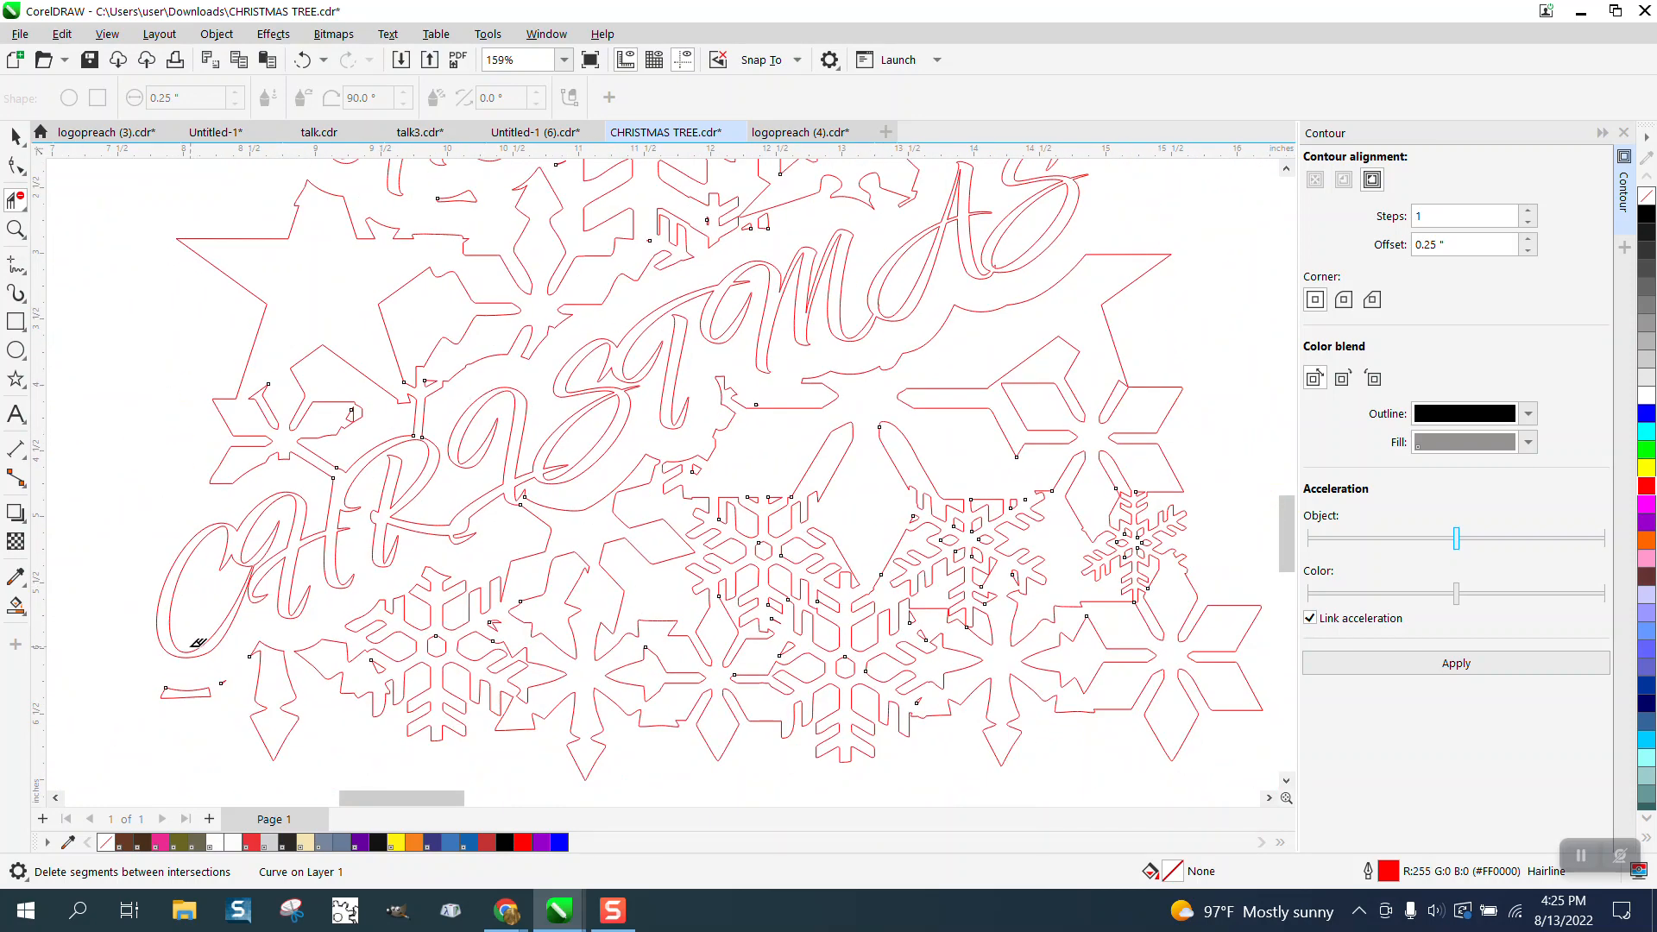
click(15, 229)
scroll(310, 301, down, 1)
scroll(310, 300, down, 1)
drag(410, 564, 528, 580)
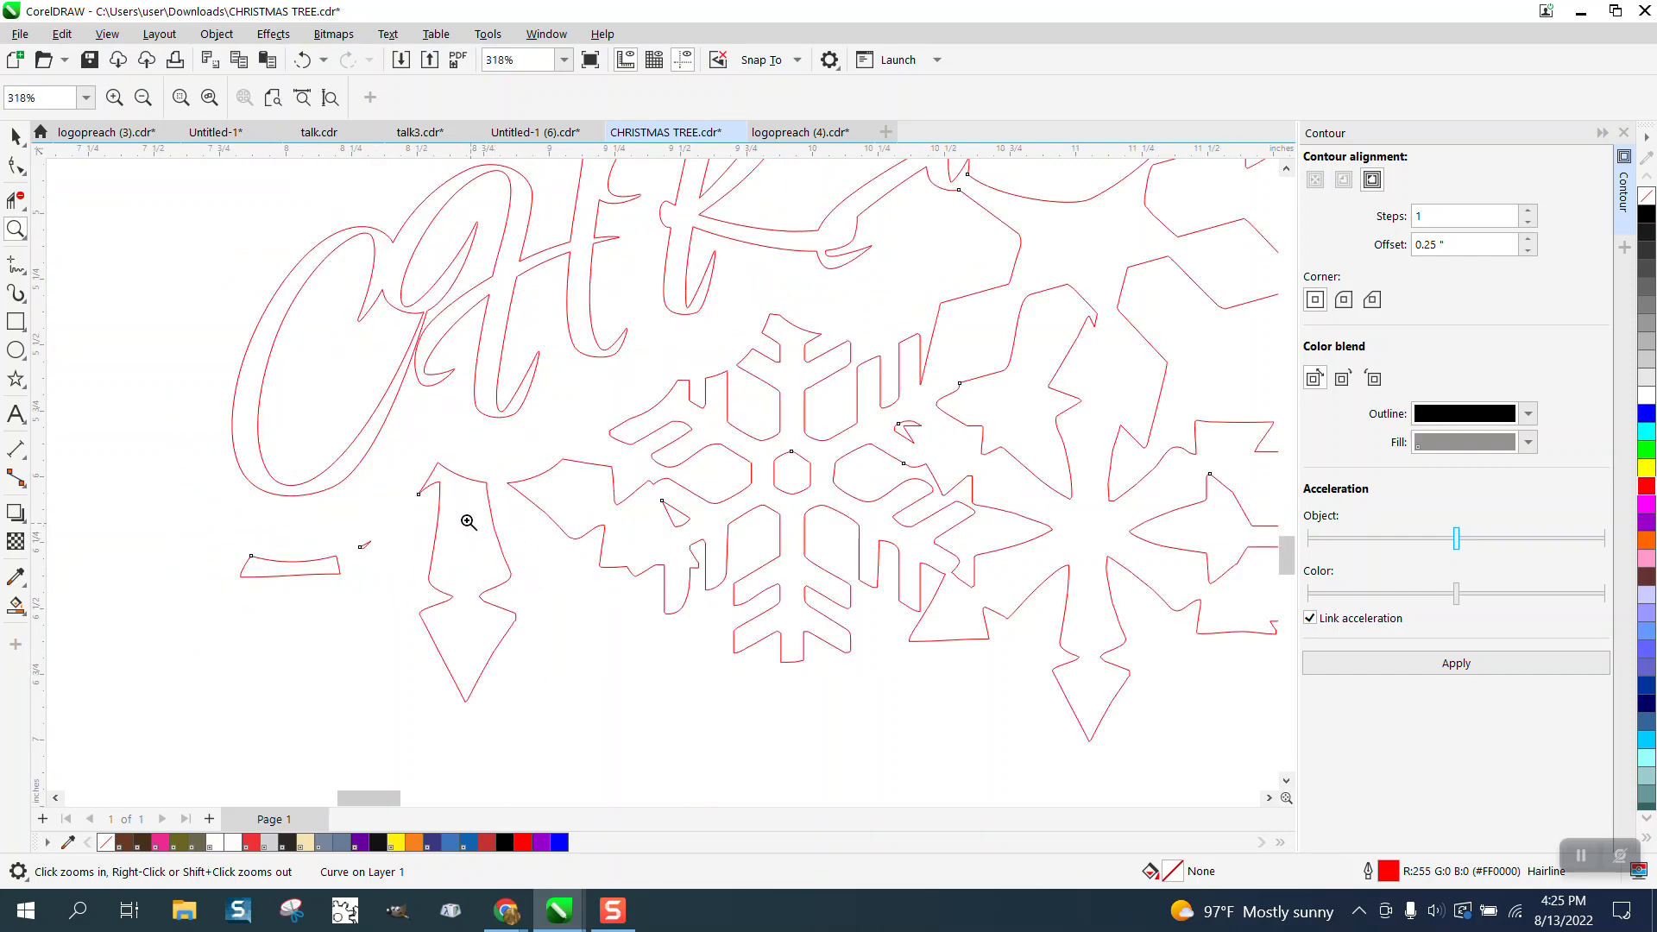
scroll(483, 516, down, 4)
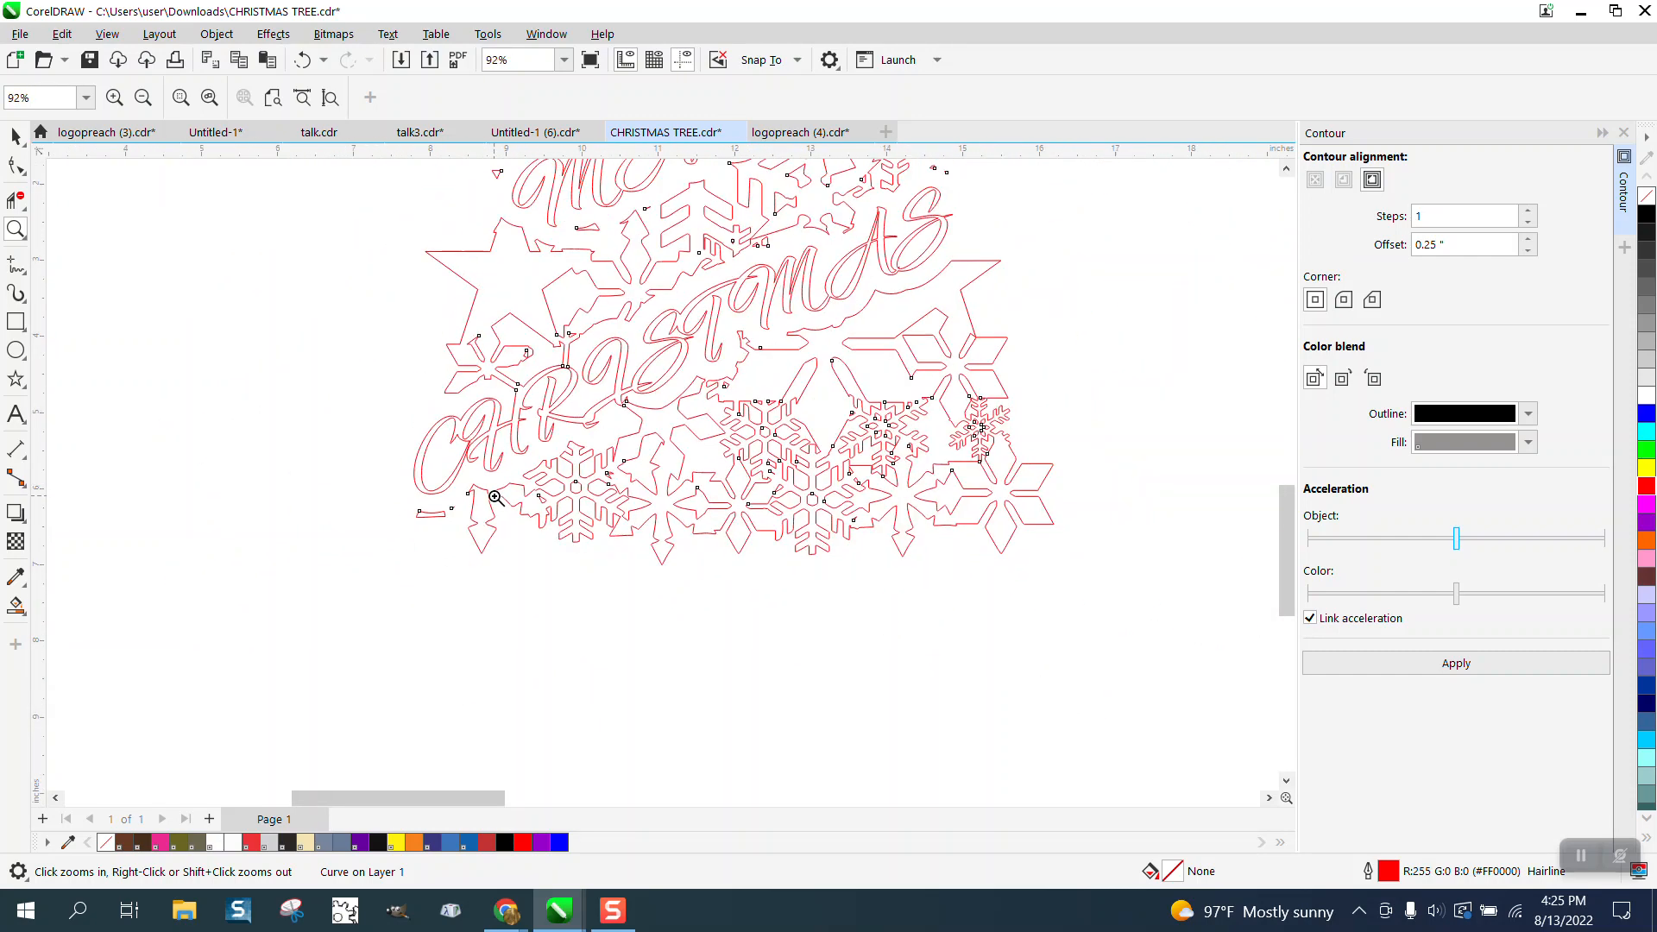
scroll(496, 498, down, 1)
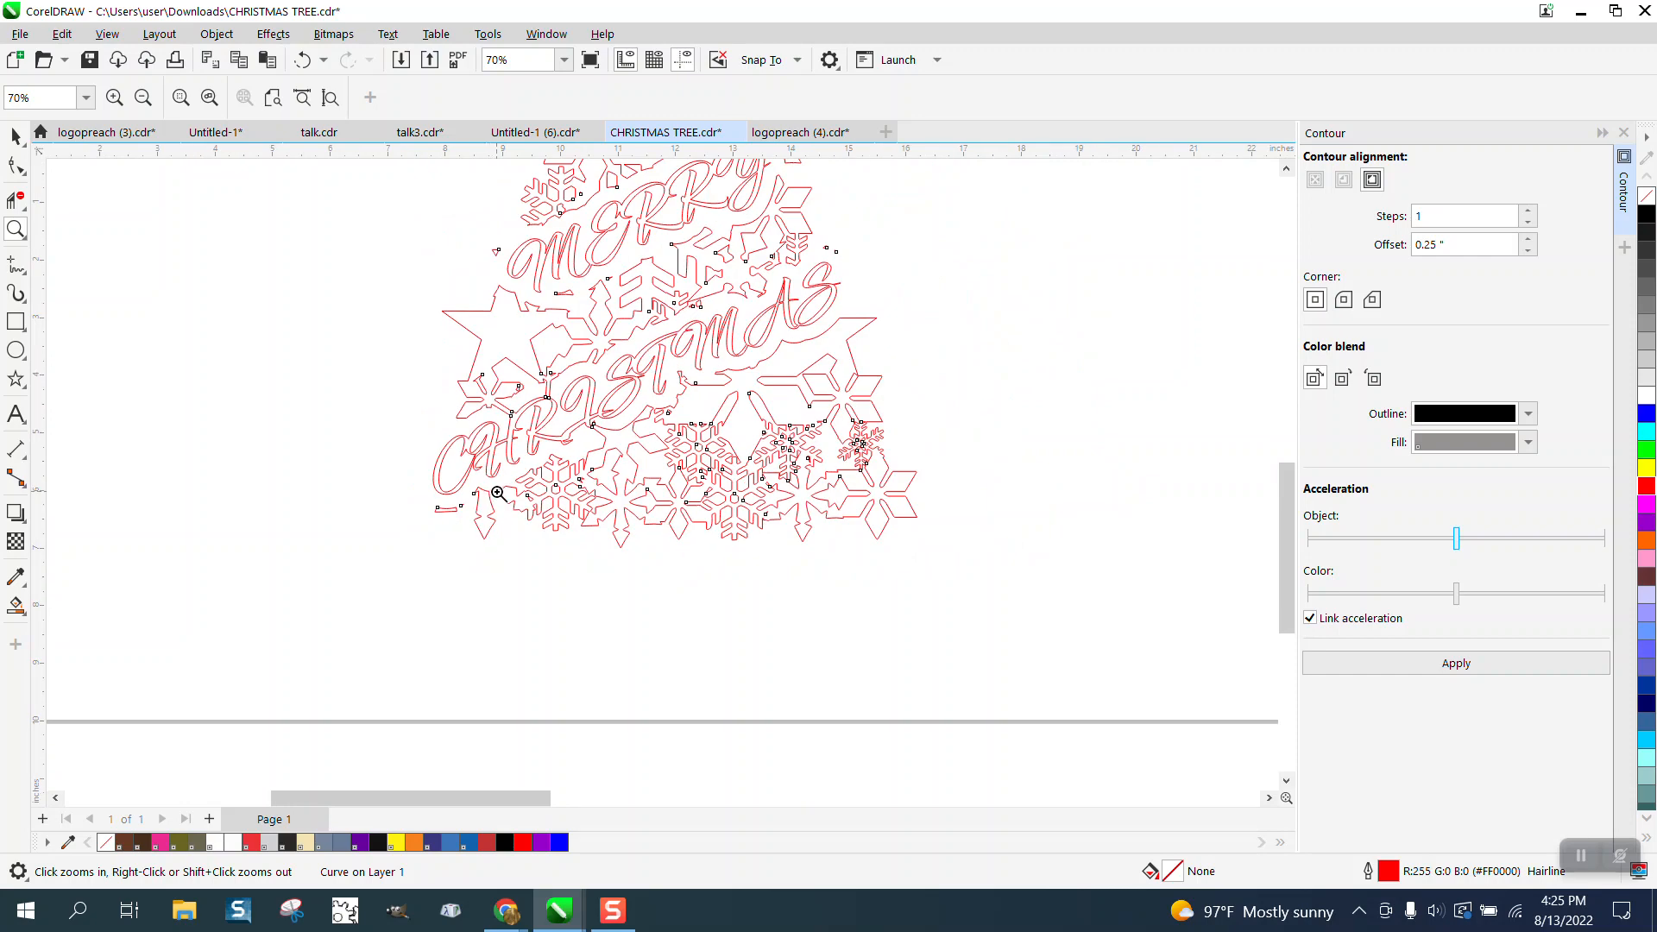
drag(412, 458, 631, 563)
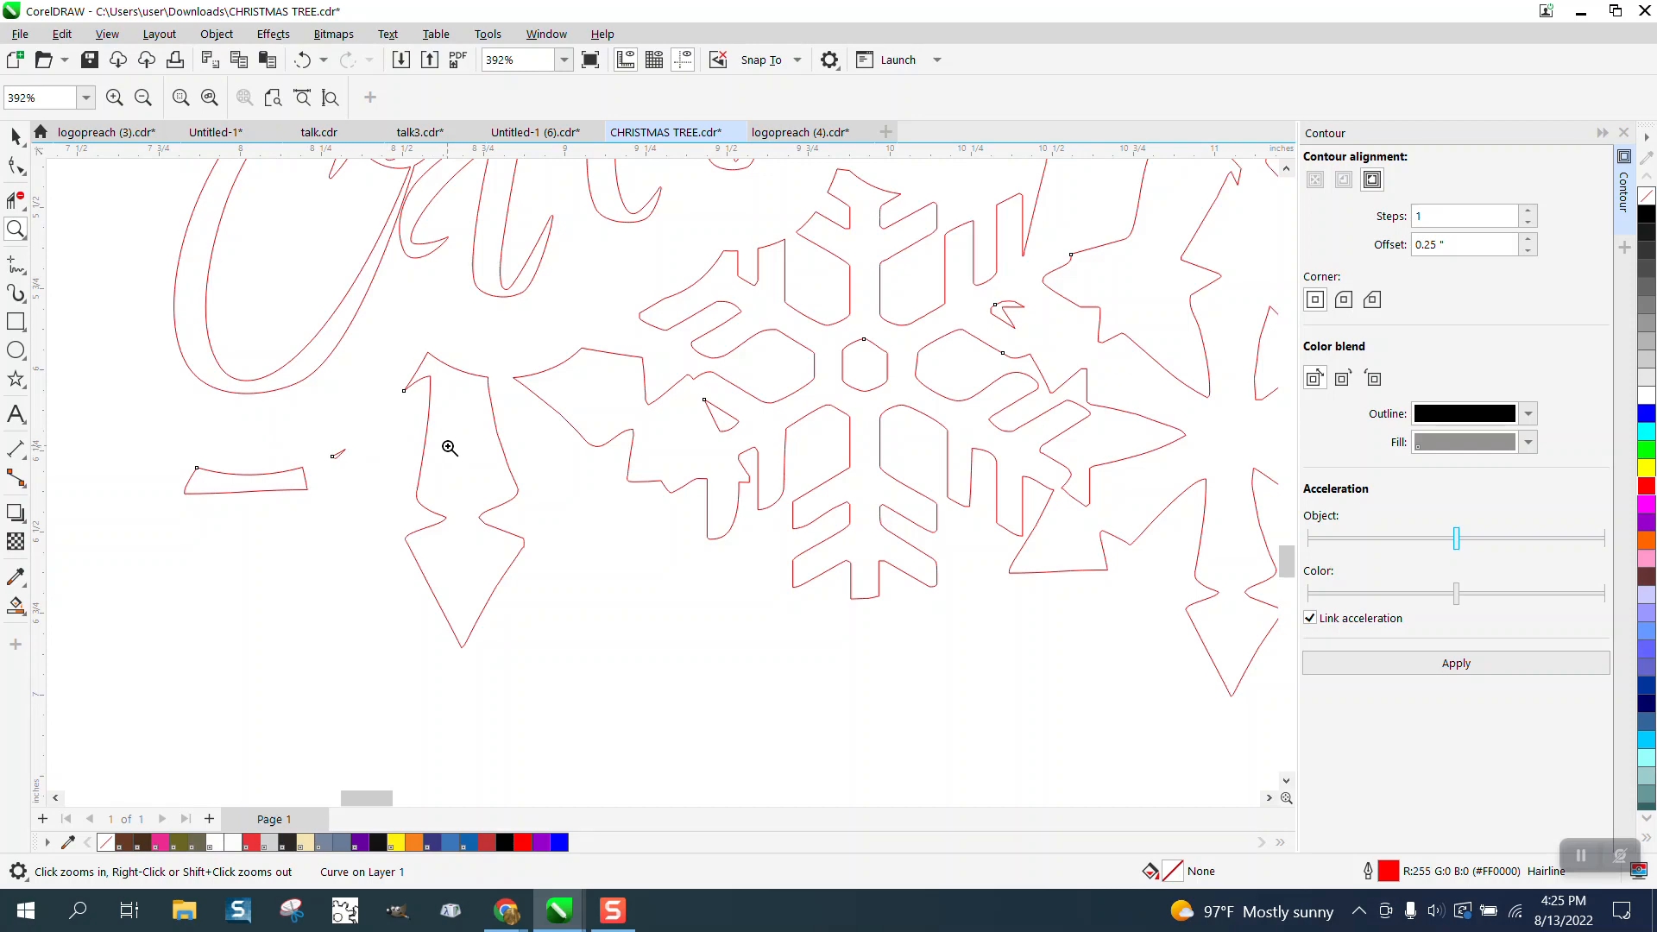
scroll(451, 447, down, 1)
click(16, 164)
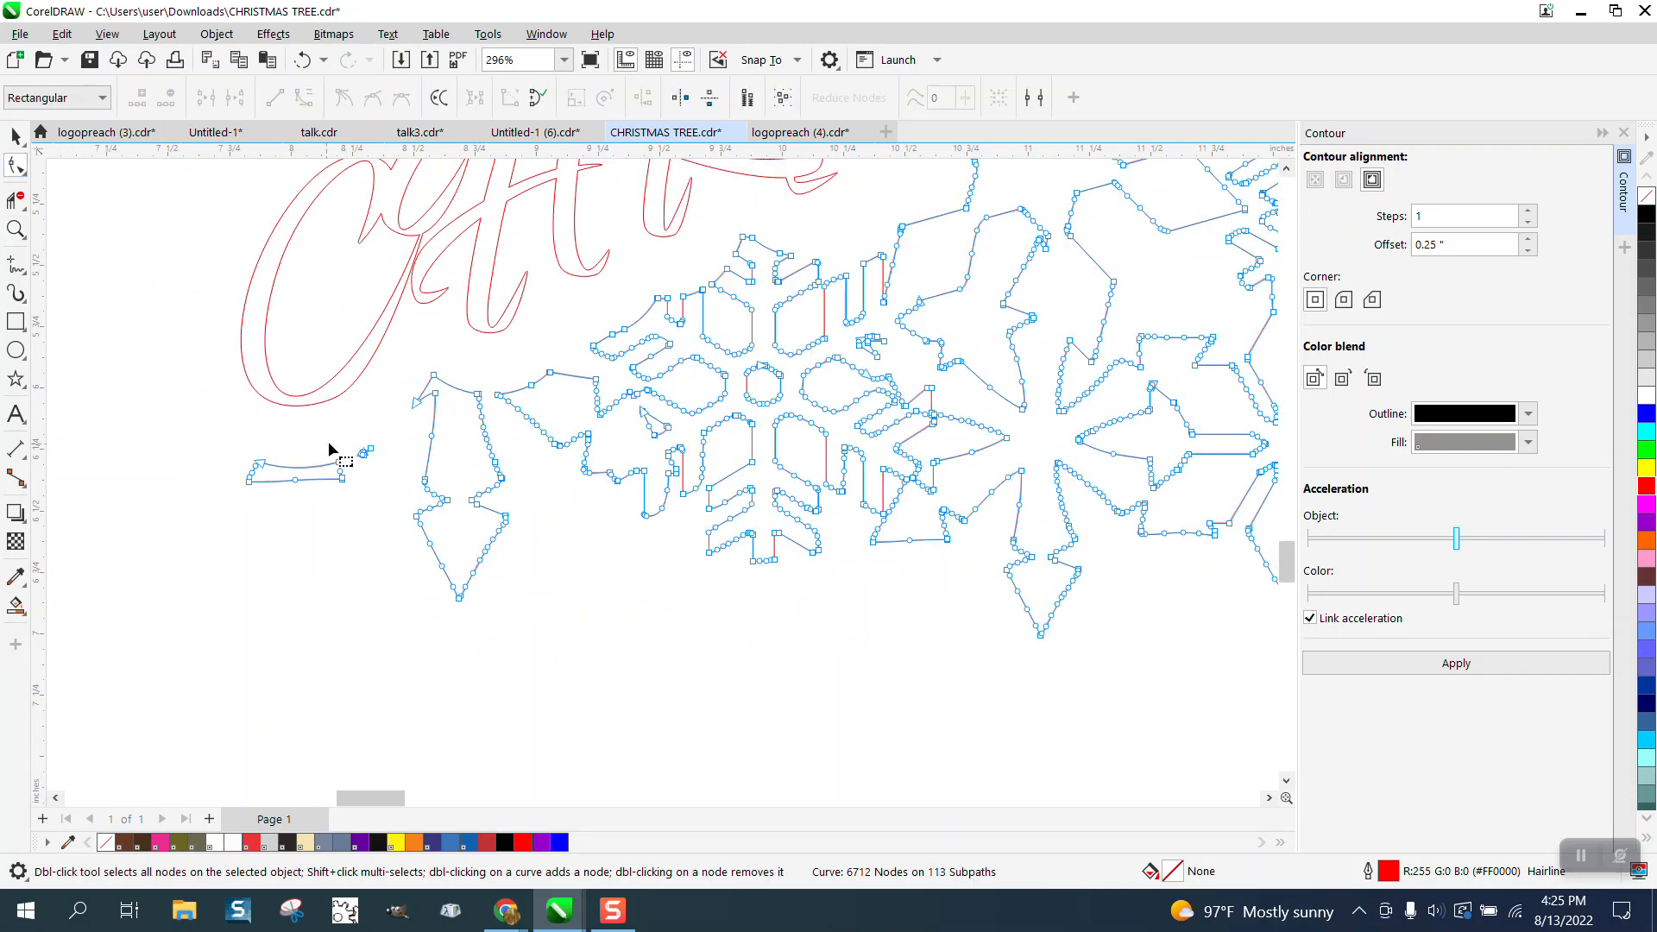
drag(385, 466, 389, 464)
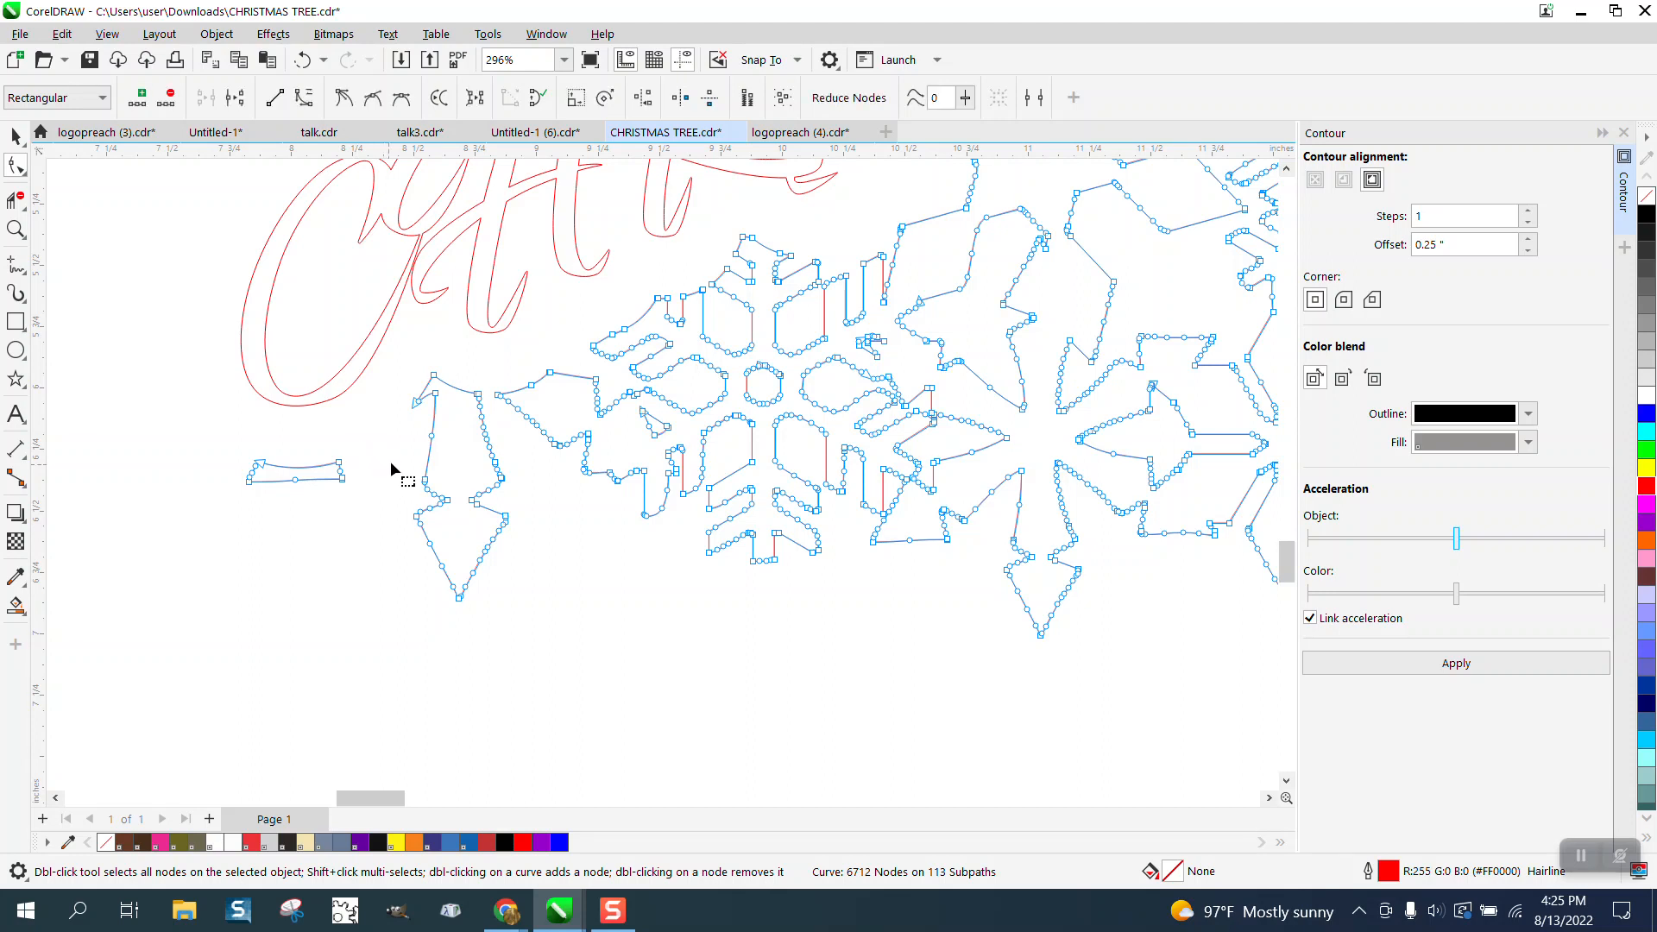
key(Delete)
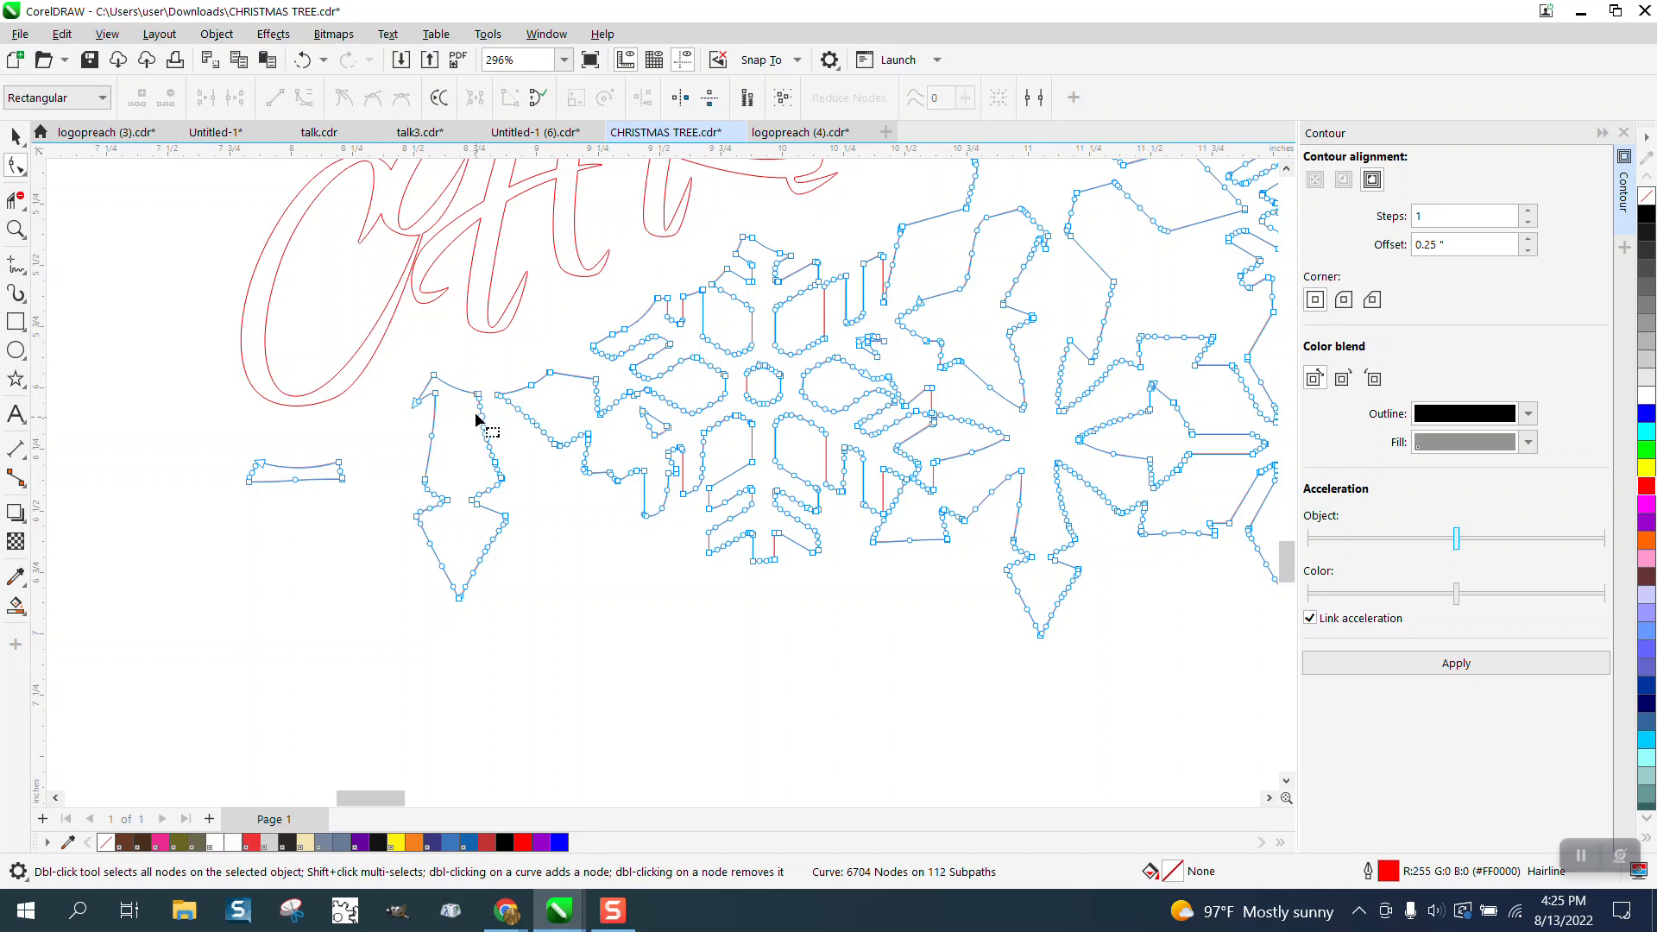
Stretch the side of the arrow-shaped piece below CHRISTMAS into the neighbouring snowflake and trim the overlap to connect the two.
drag(484, 427, 549, 418)
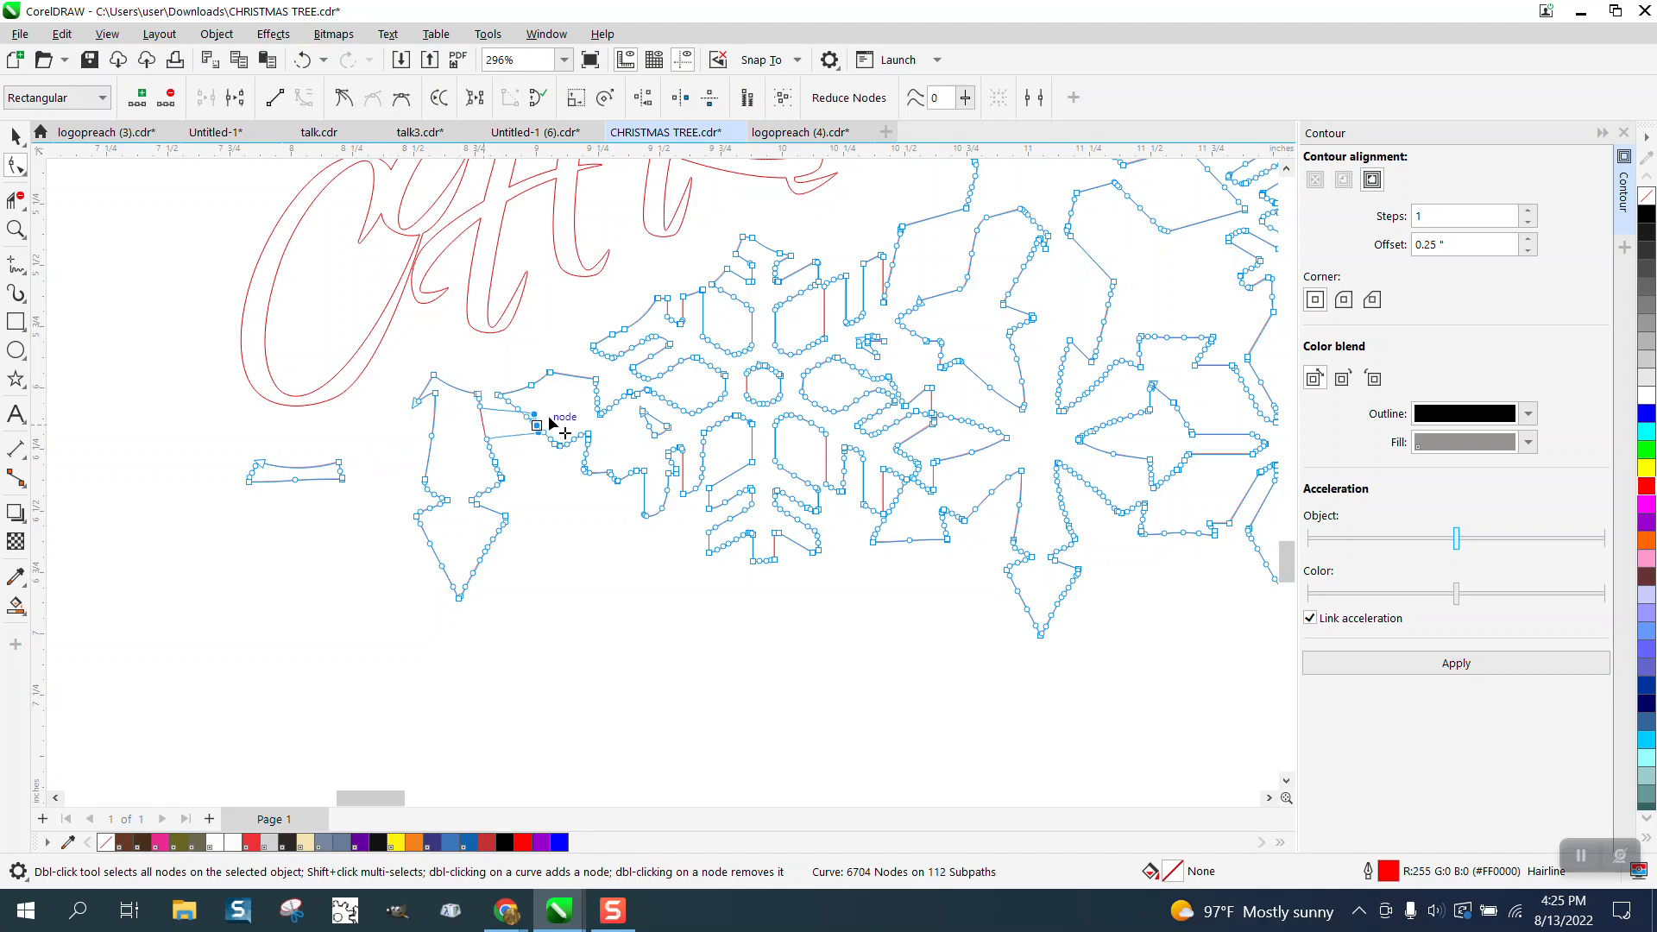
click(16, 200)
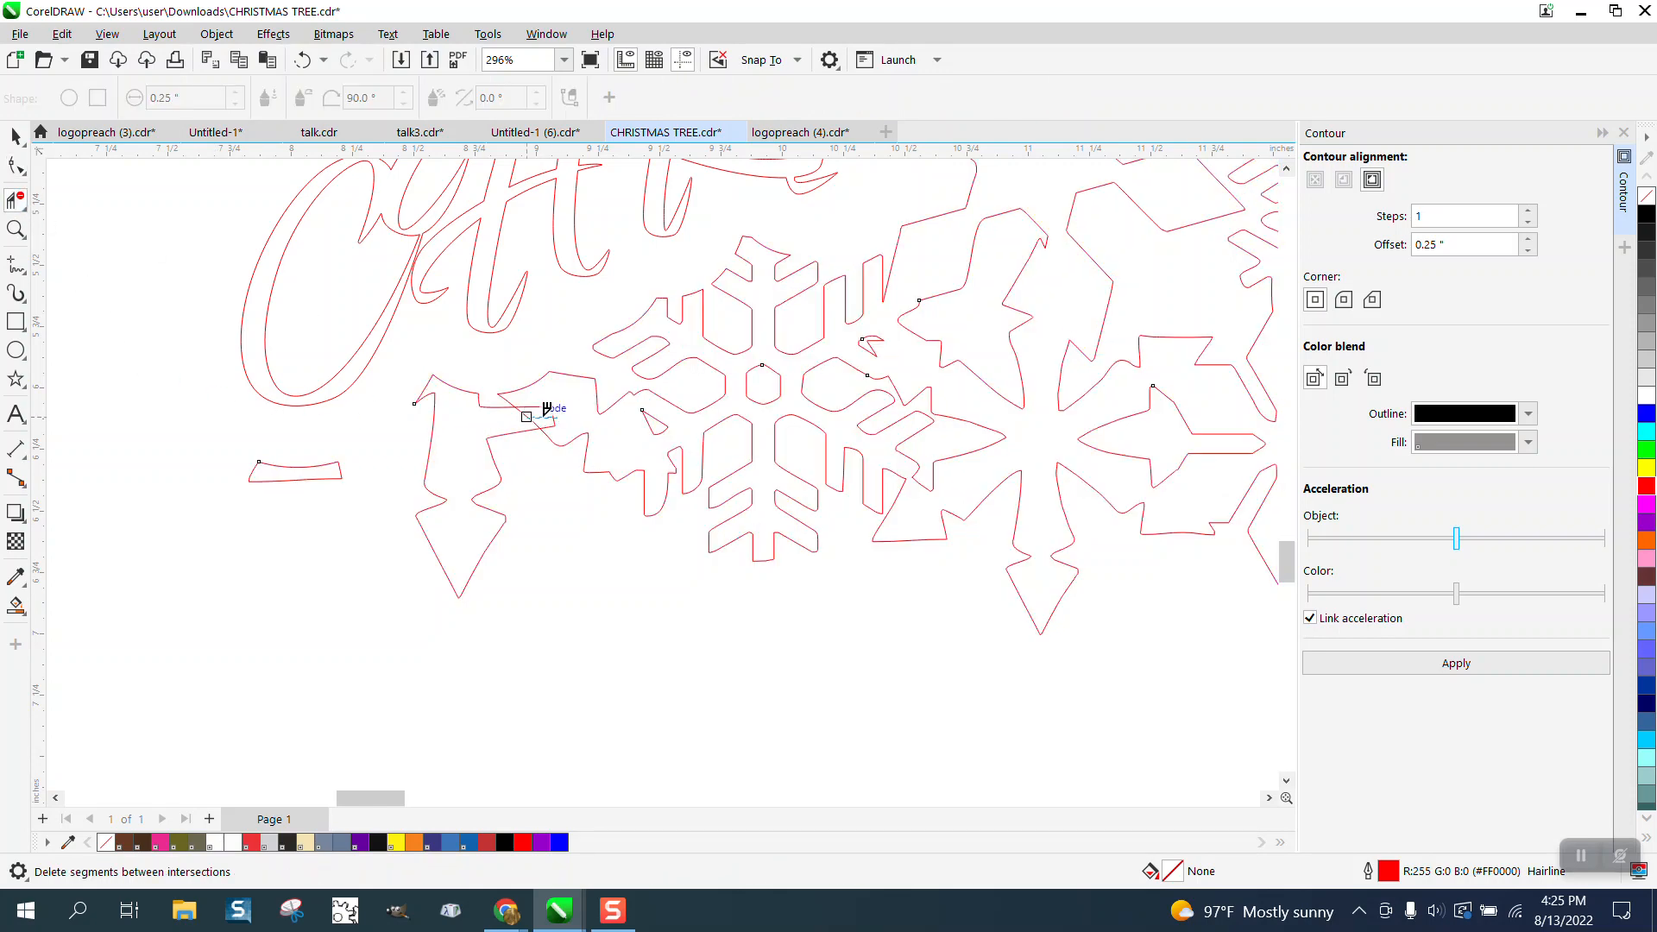
click(545, 411)
Extend the end of the thin sliver below the C into the arrow-shaped piece and trim the overlapping segments.
click(15, 135)
click(19, 166)
drag(339, 462, 367, 496)
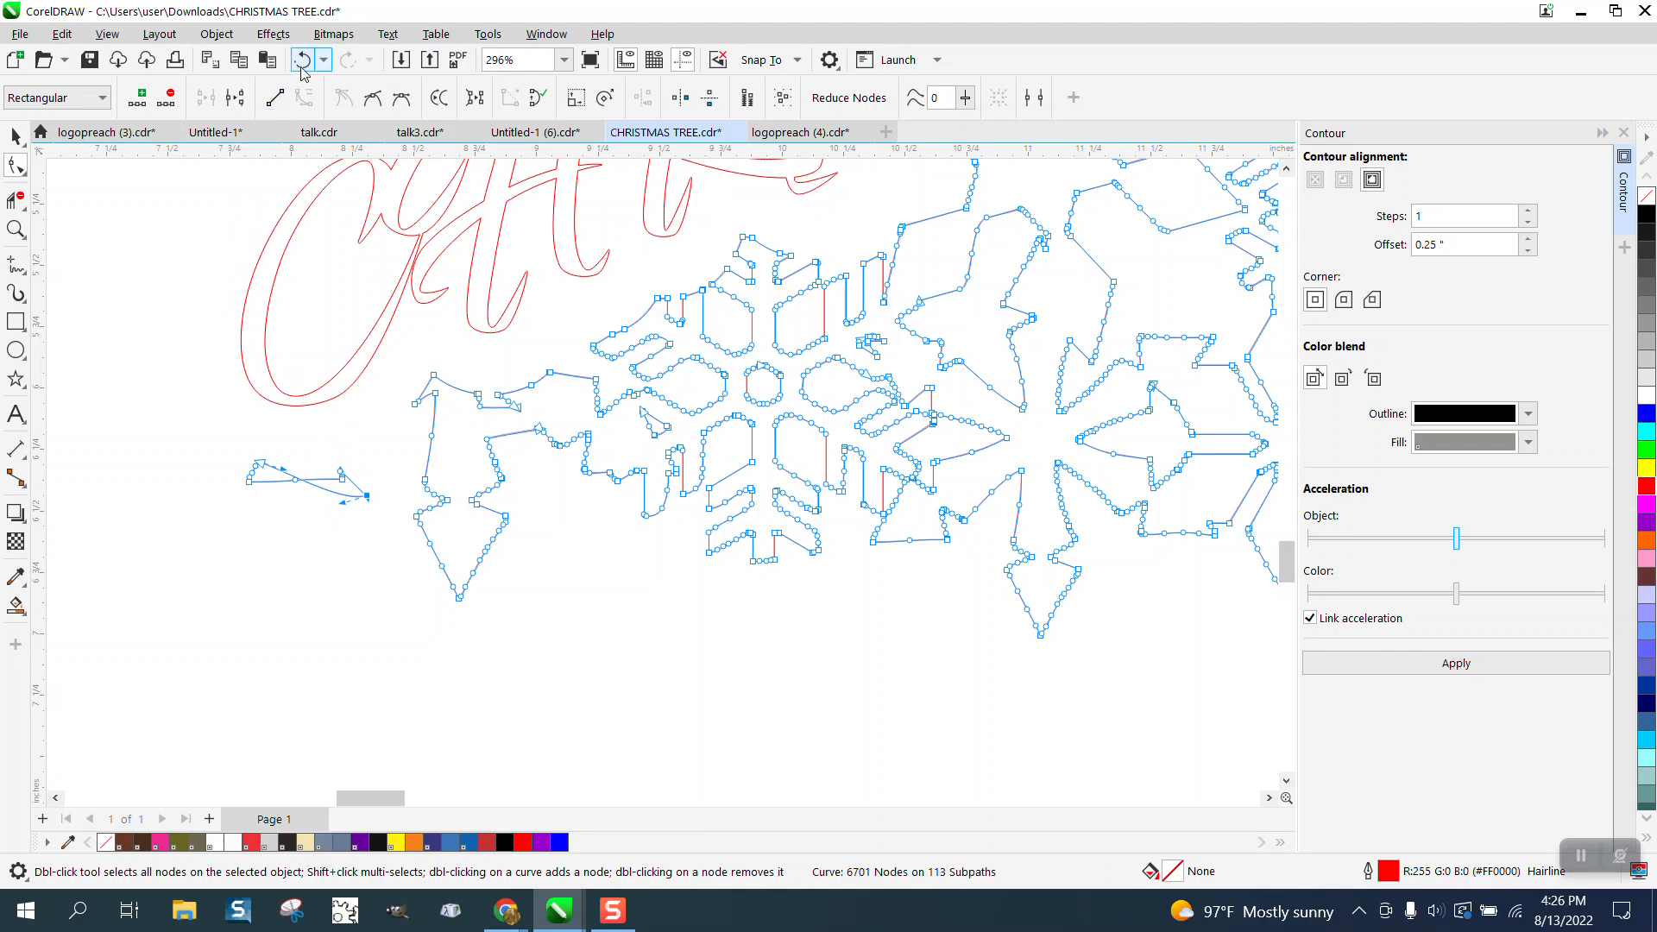
key(ctrl+z)
drag(344, 474, 450, 455)
click(16, 200)
click(448, 445)
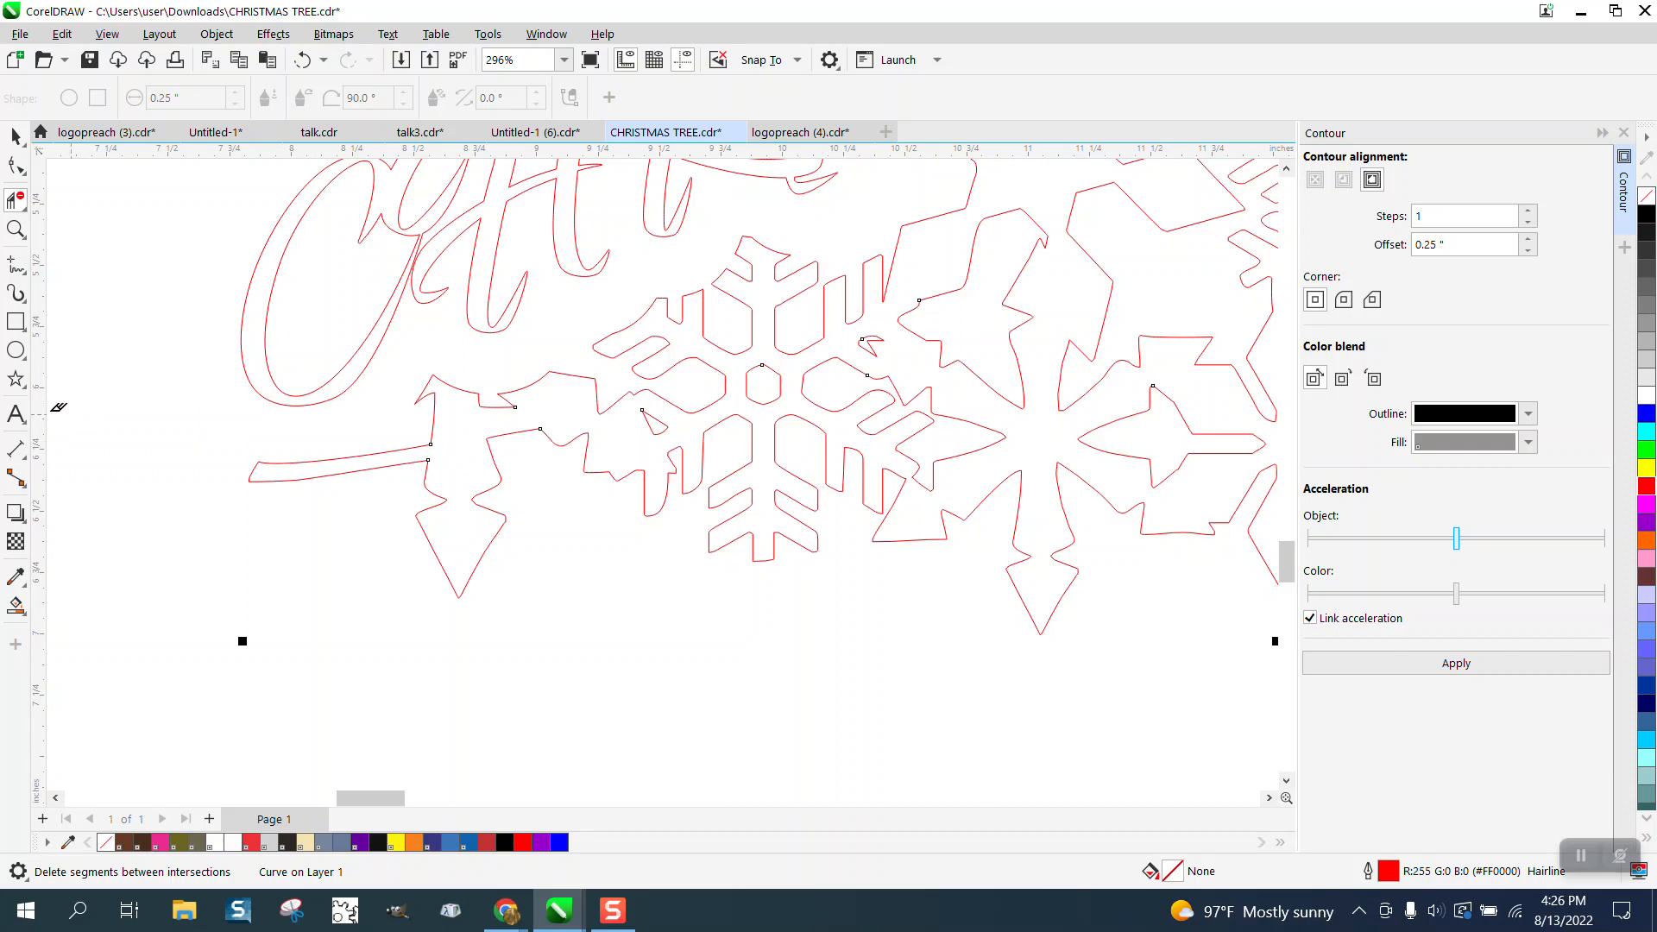
Draw a narrow rectangle about 0.08 by 0.31 inches from the C down to the sliver, with no fill and a red outline.
click(15, 321)
drag(288, 400, 307, 473)
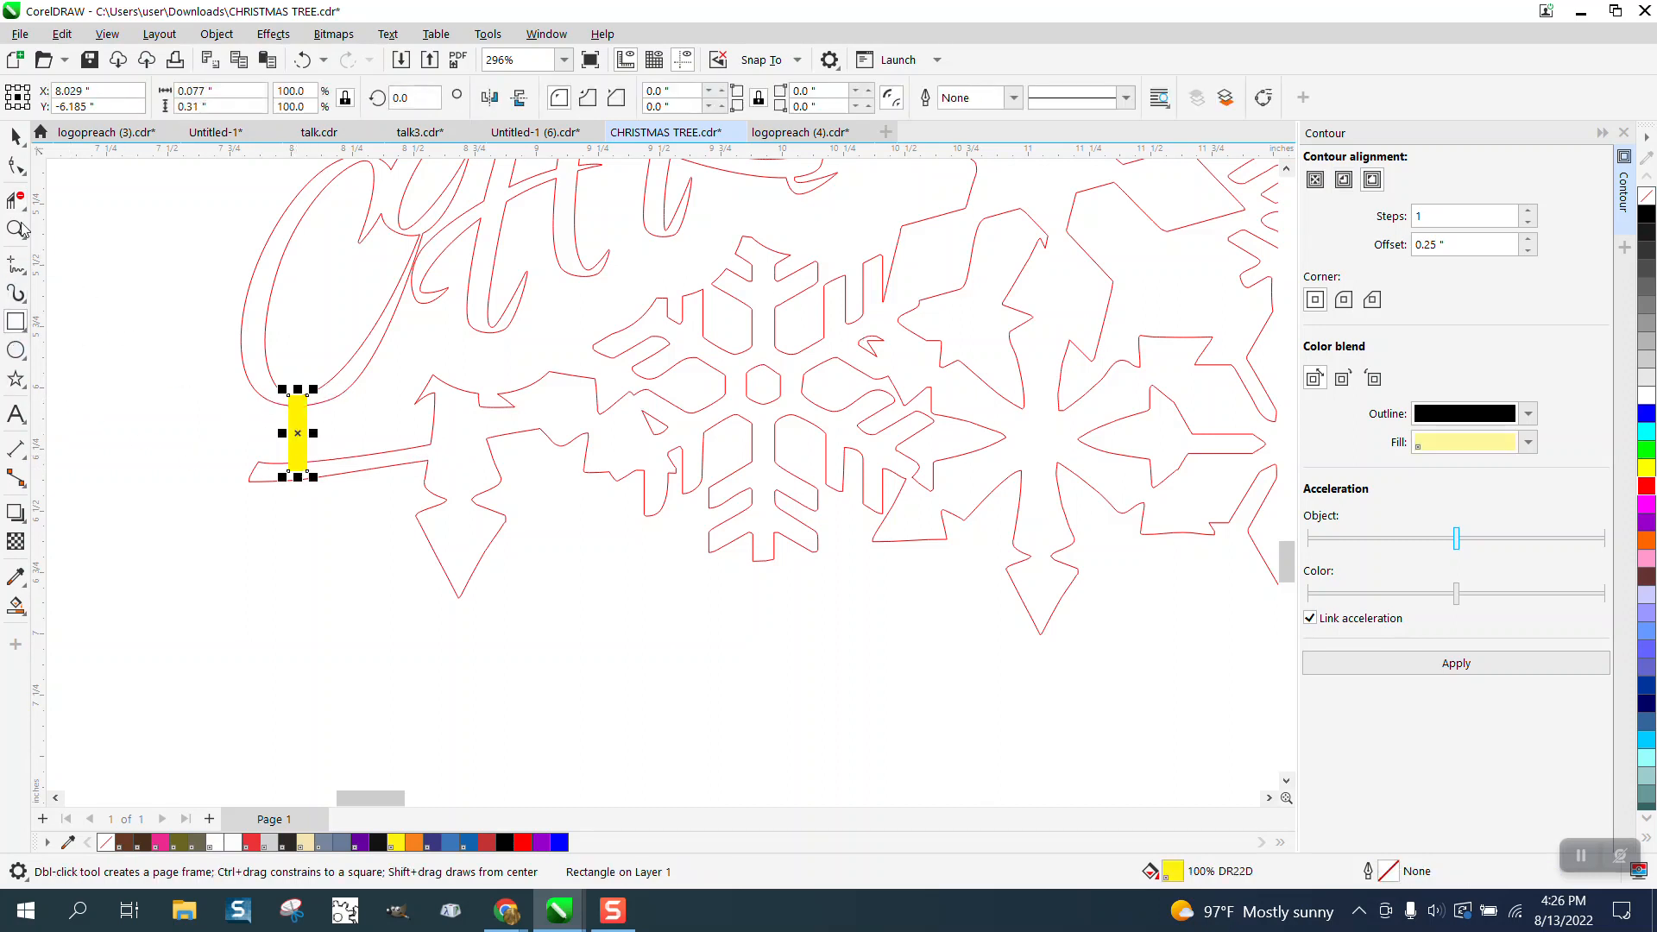
click(1646, 197)
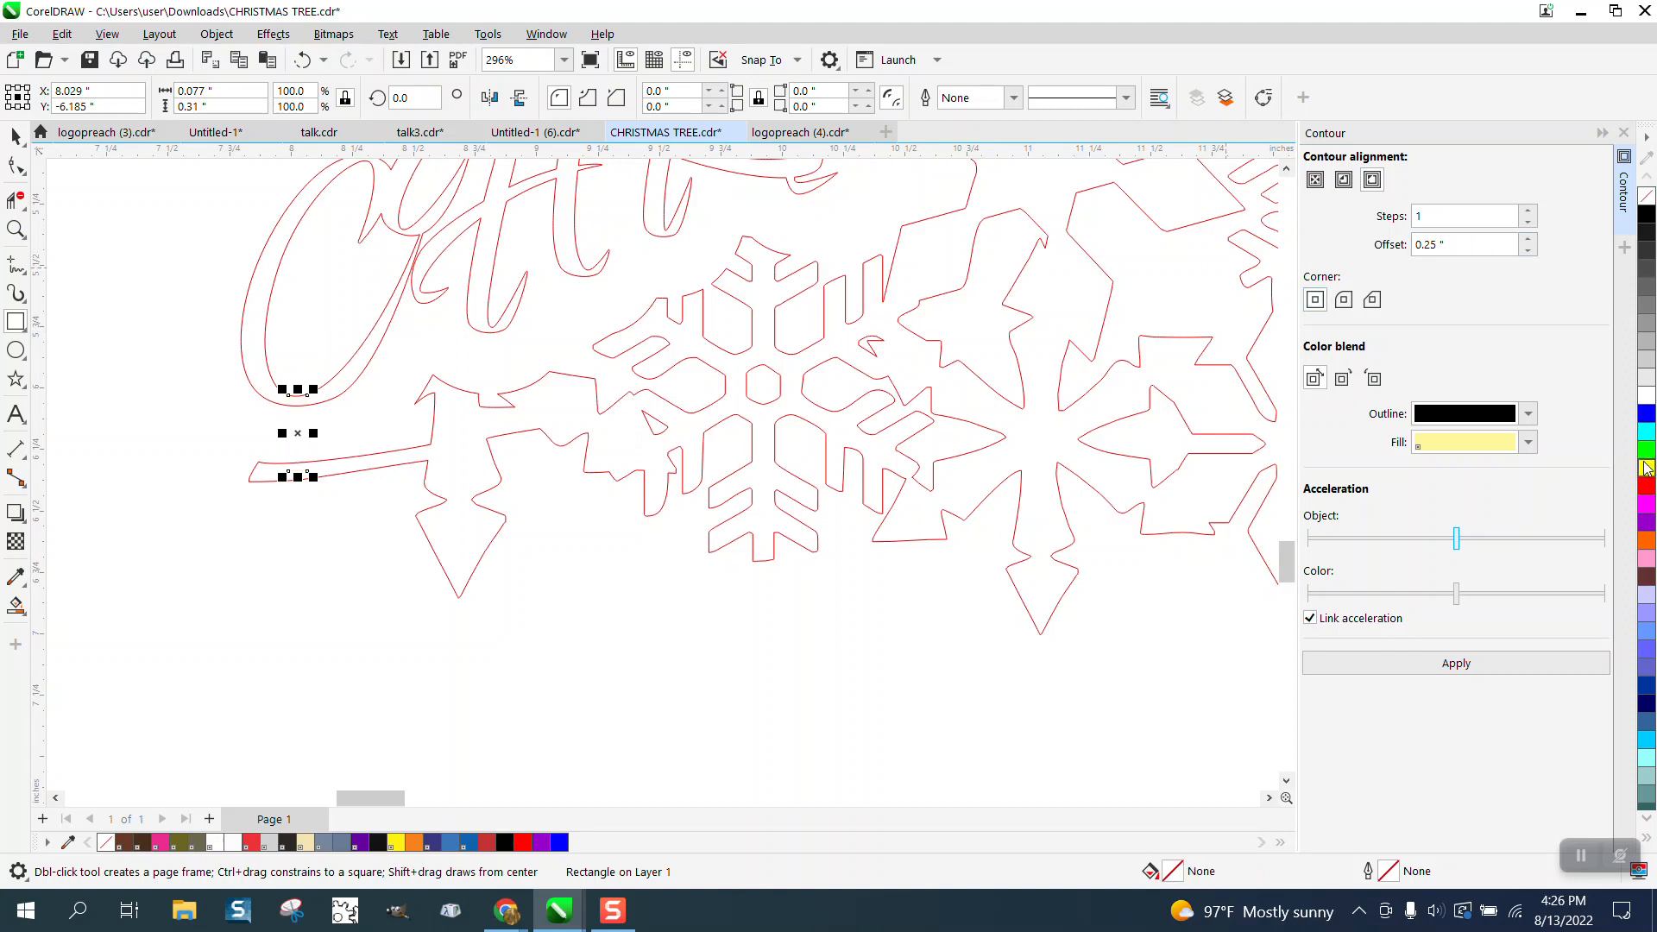
right_click(1650, 489)
Shift the rectangle slightly down, clear of the C's inner line, and trim its ends and the crossing lines into an open bridge.
click(15, 229)
drag(243, 373, 456, 509)
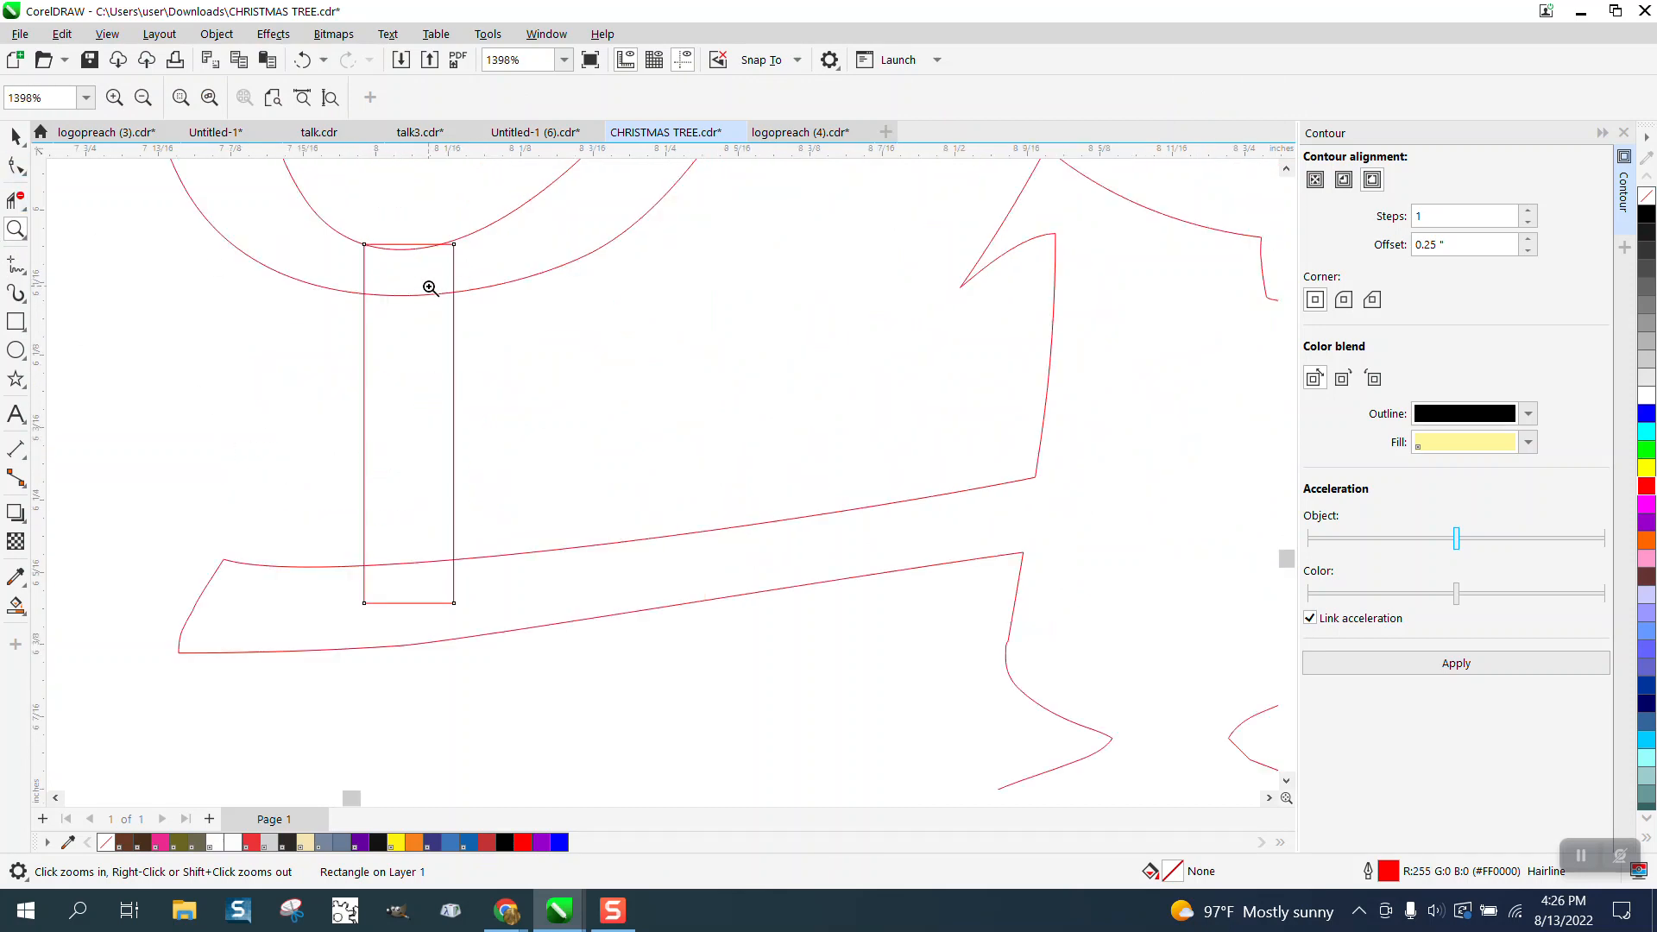
click(16, 136)
drag(407, 314, 409, 355)
click(16, 200)
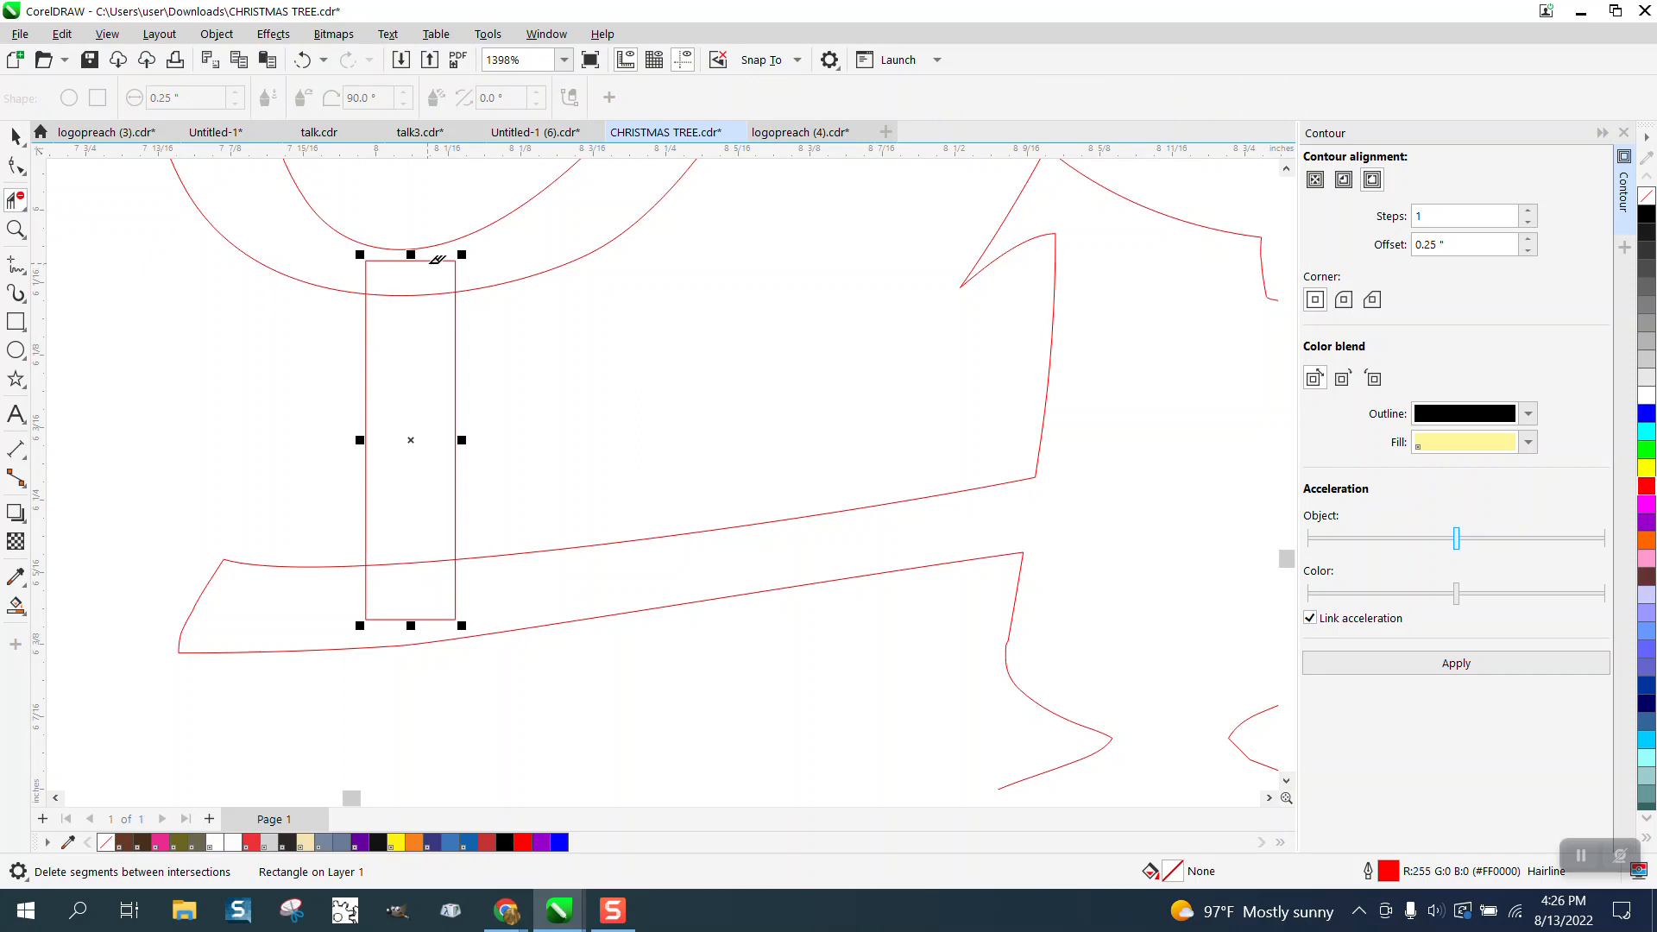
drag(434, 251, 437, 335)
drag(421, 555, 422, 626)
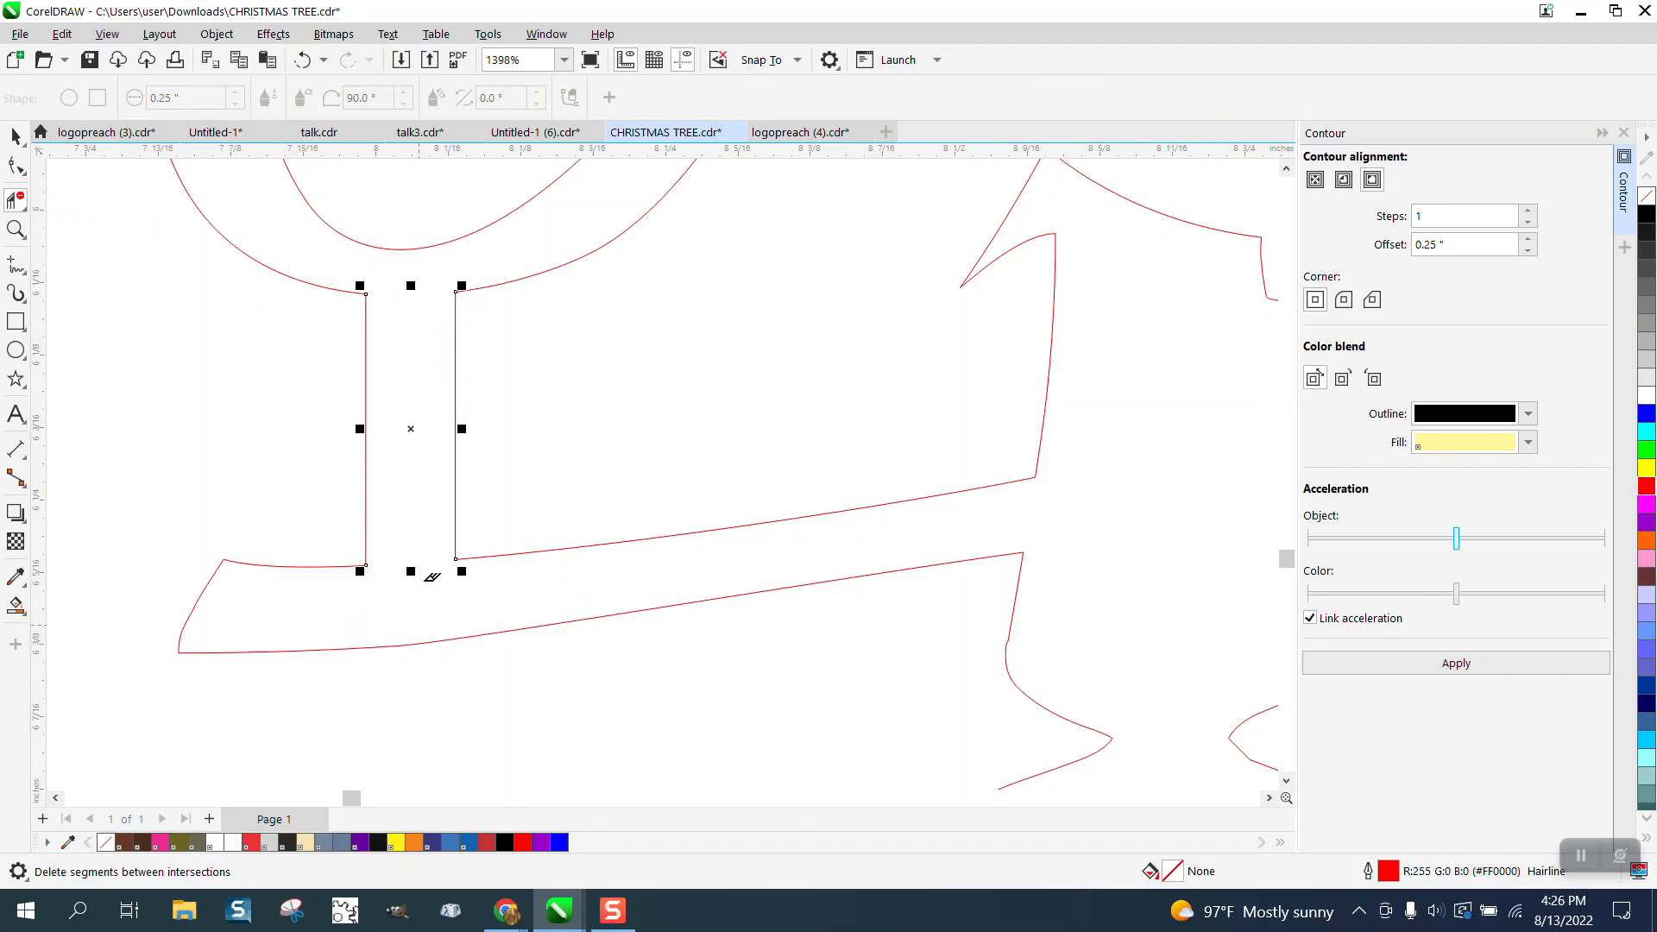
Stretch the arm of the snowflake below the R of CHRISTMAS up into the R's stem and trim the overlap.
scroll(431, 542, down, 8)
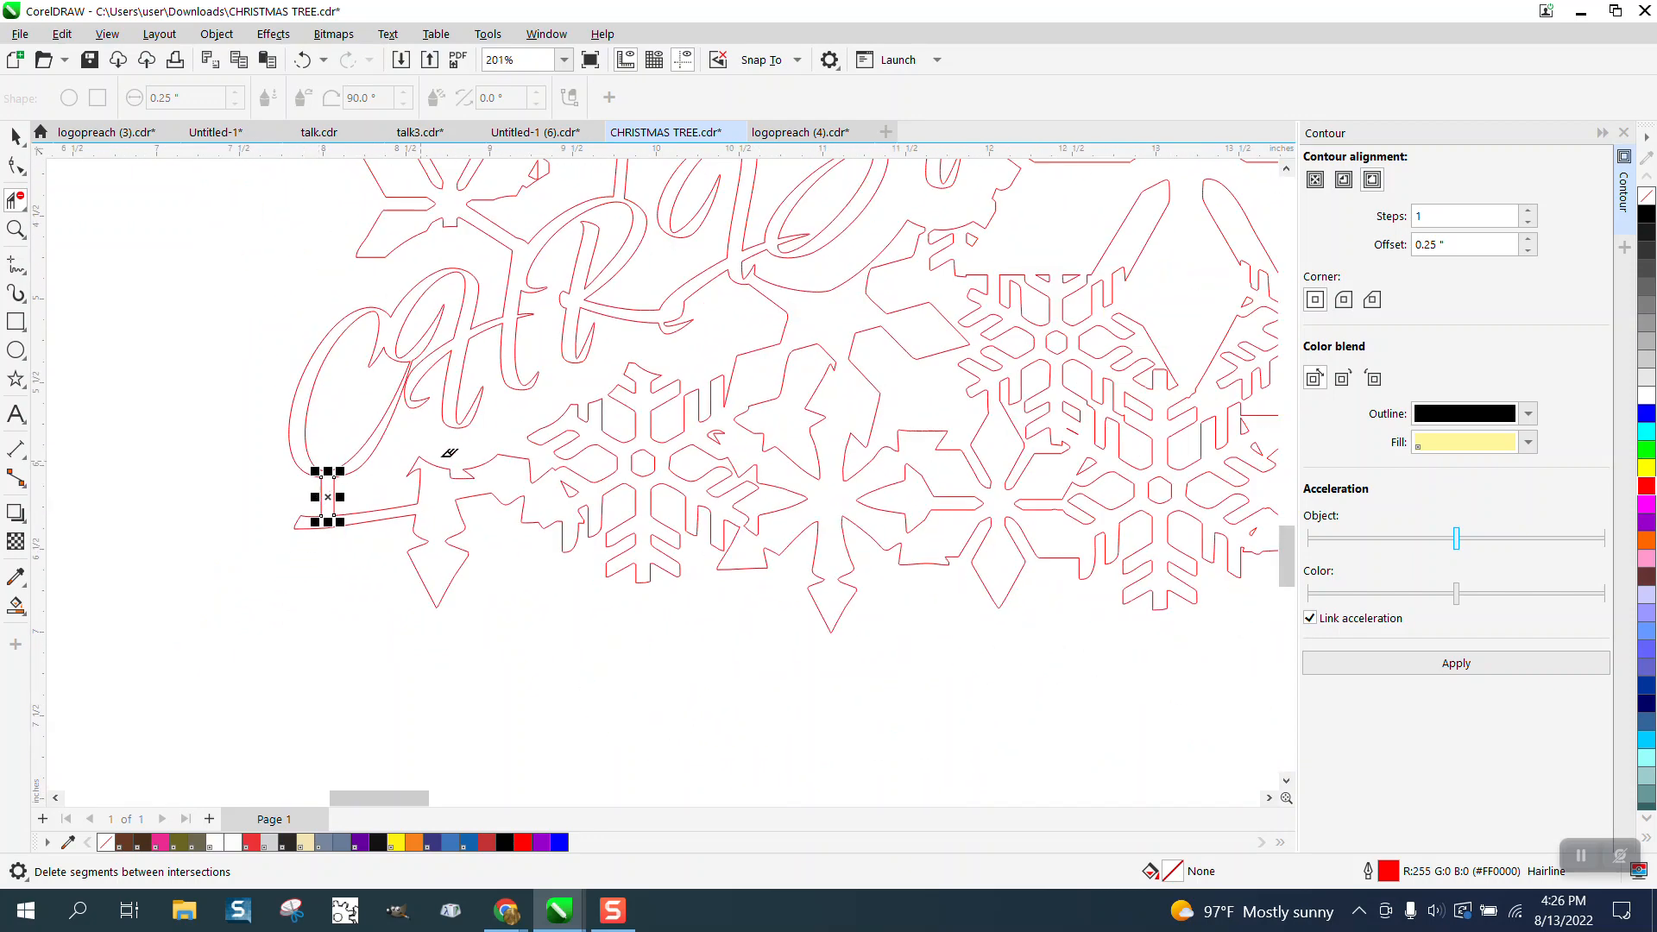
click(16, 228)
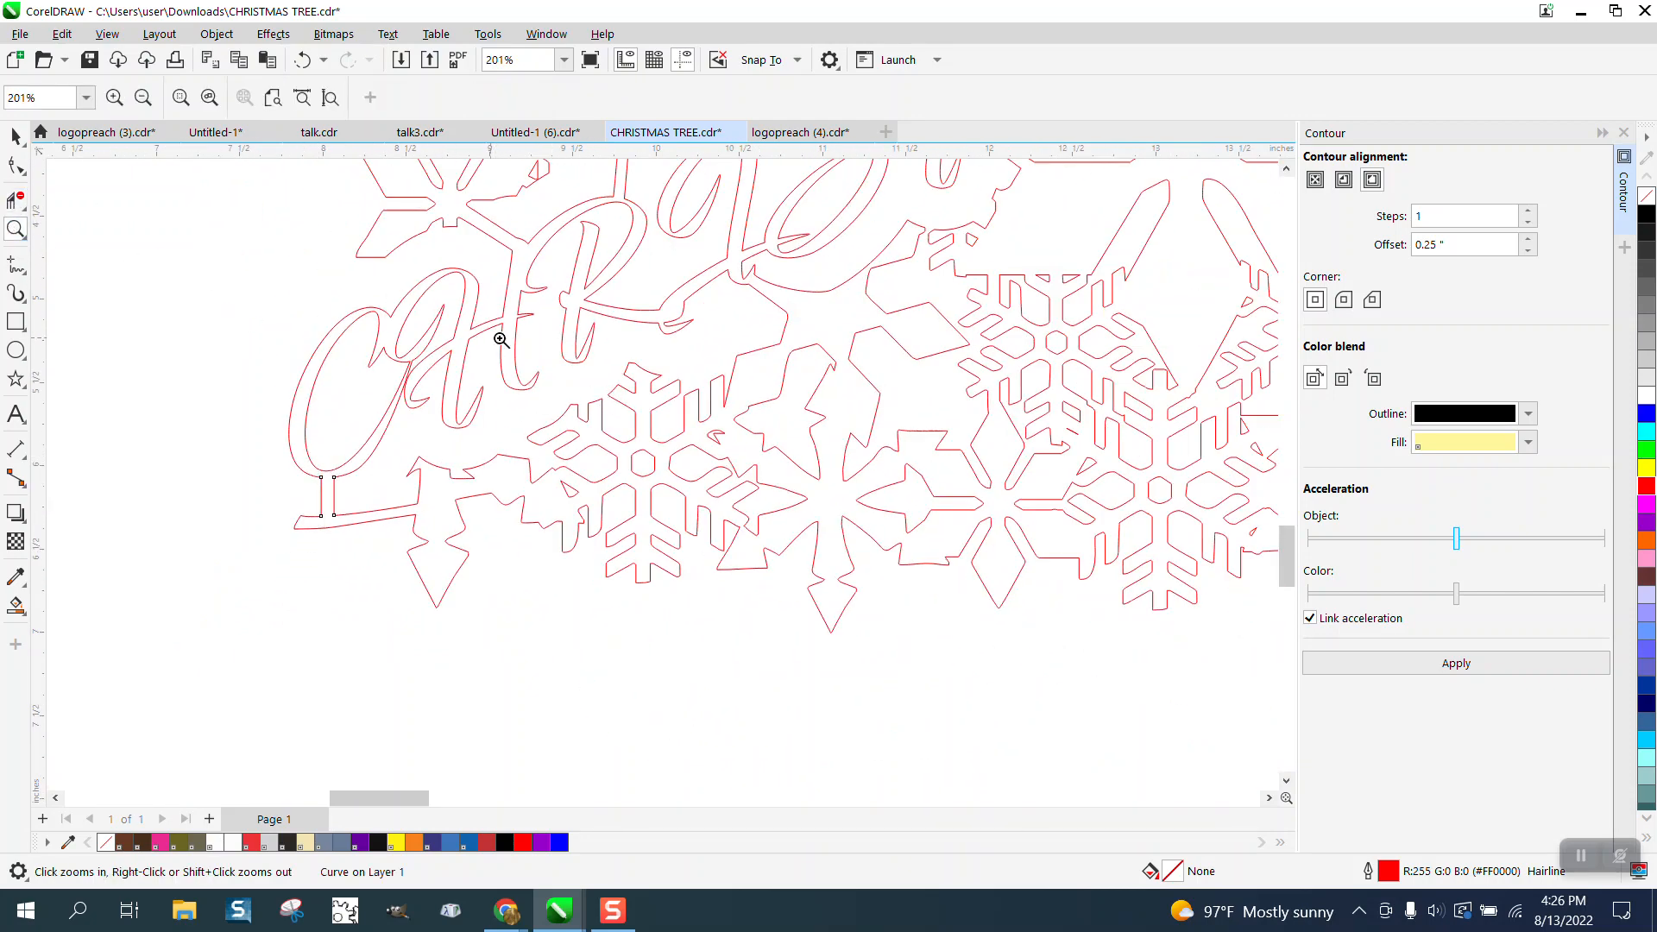
scroll(543, 367, down, 2)
scroll(596, 405, up, 7)
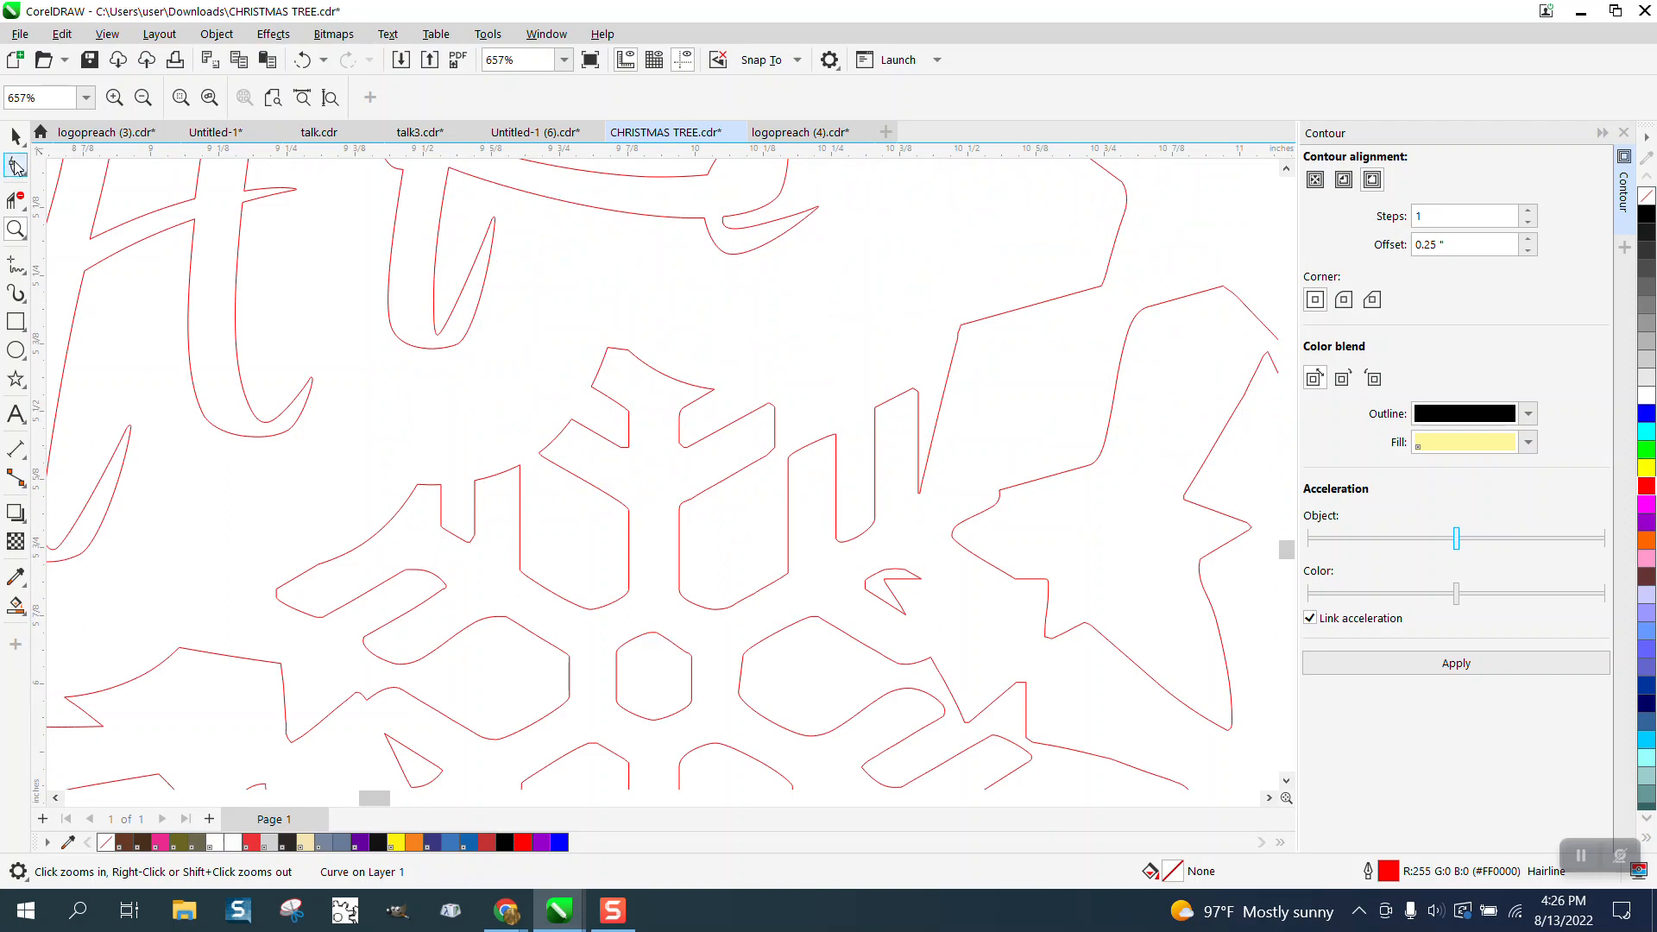
click(15, 164)
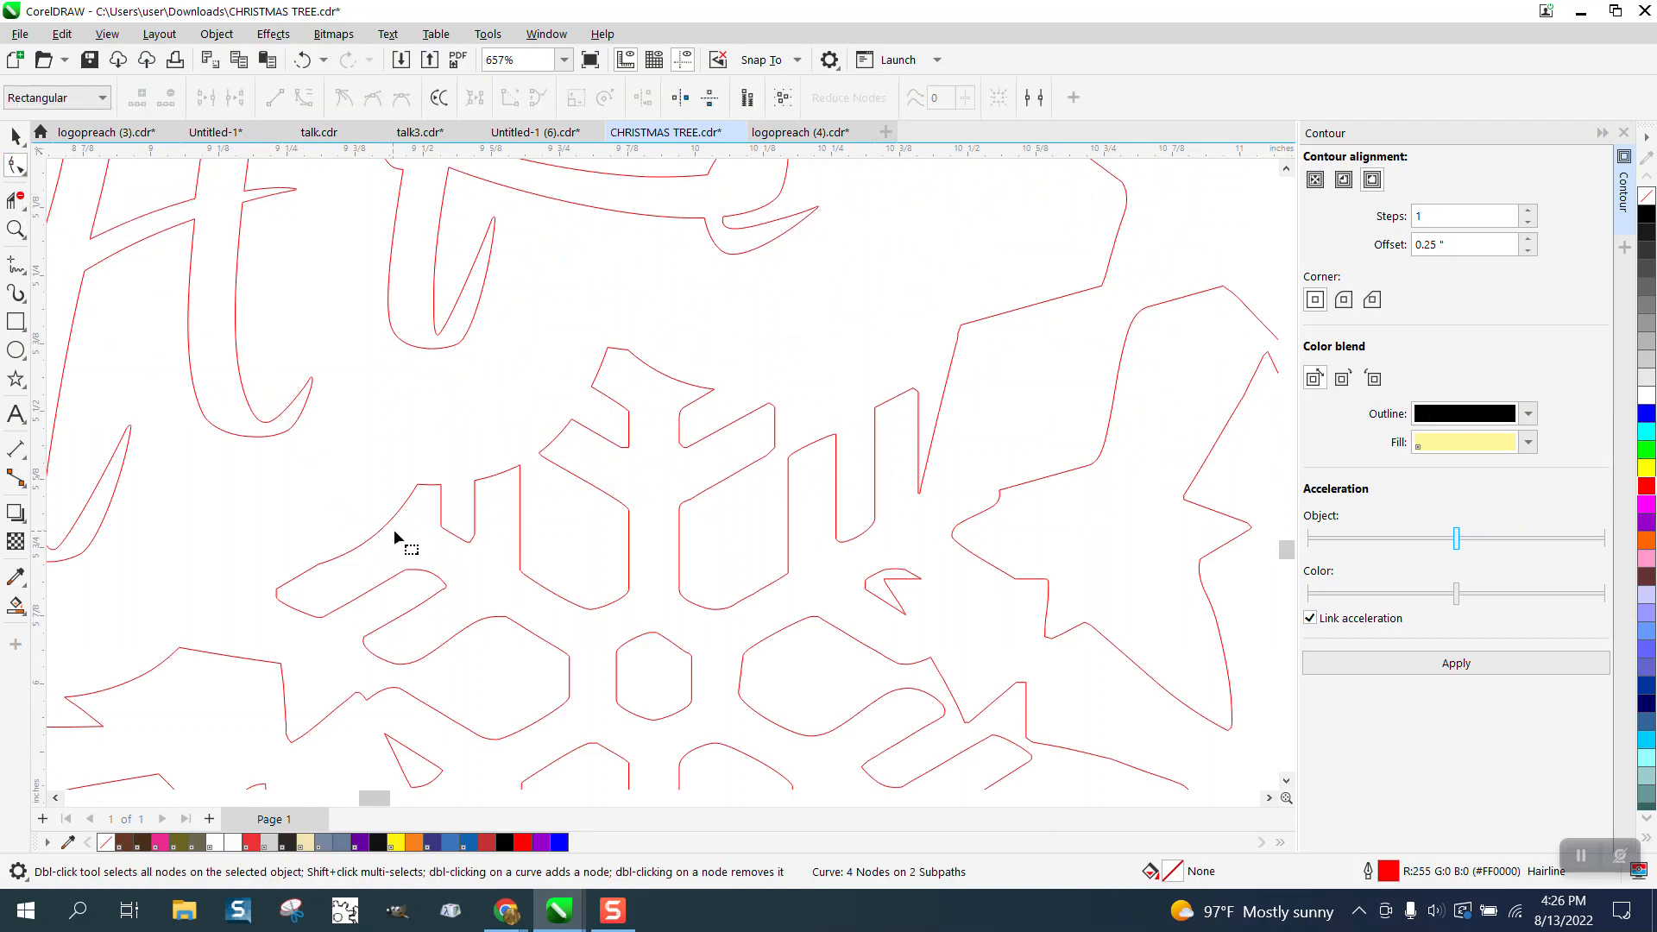
click(563, 450)
drag(590, 408, 435, 346)
key(z)
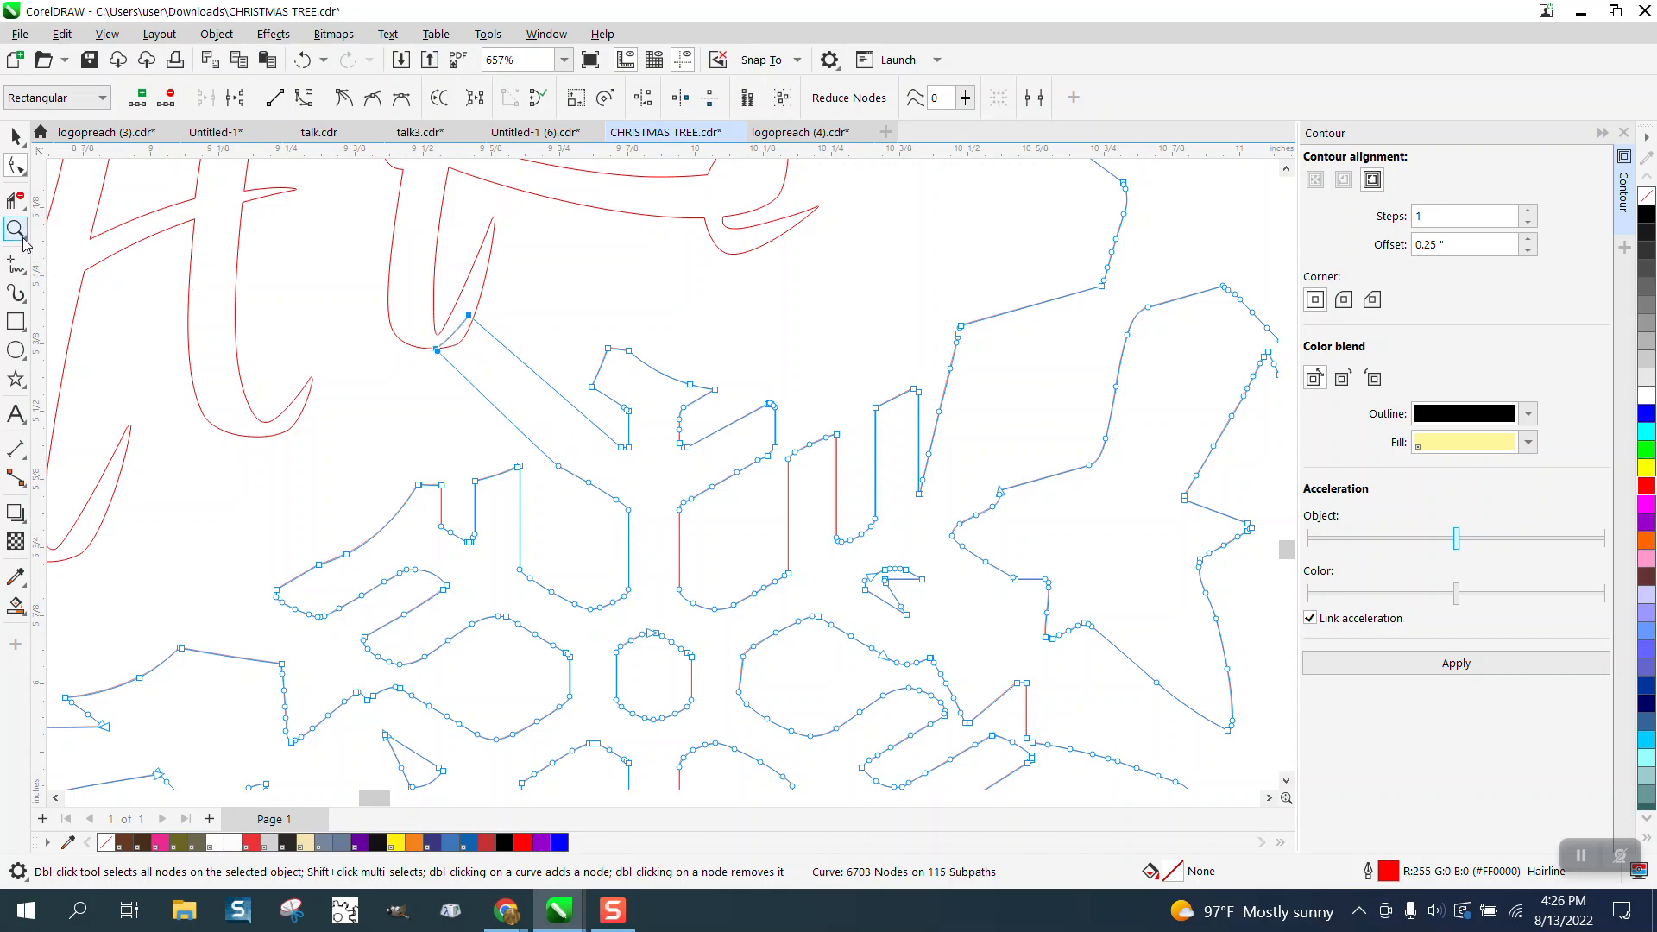
drag(390, 292, 637, 487)
scroll(592, 462, down, 6)
scroll(559, 415, down, 3)
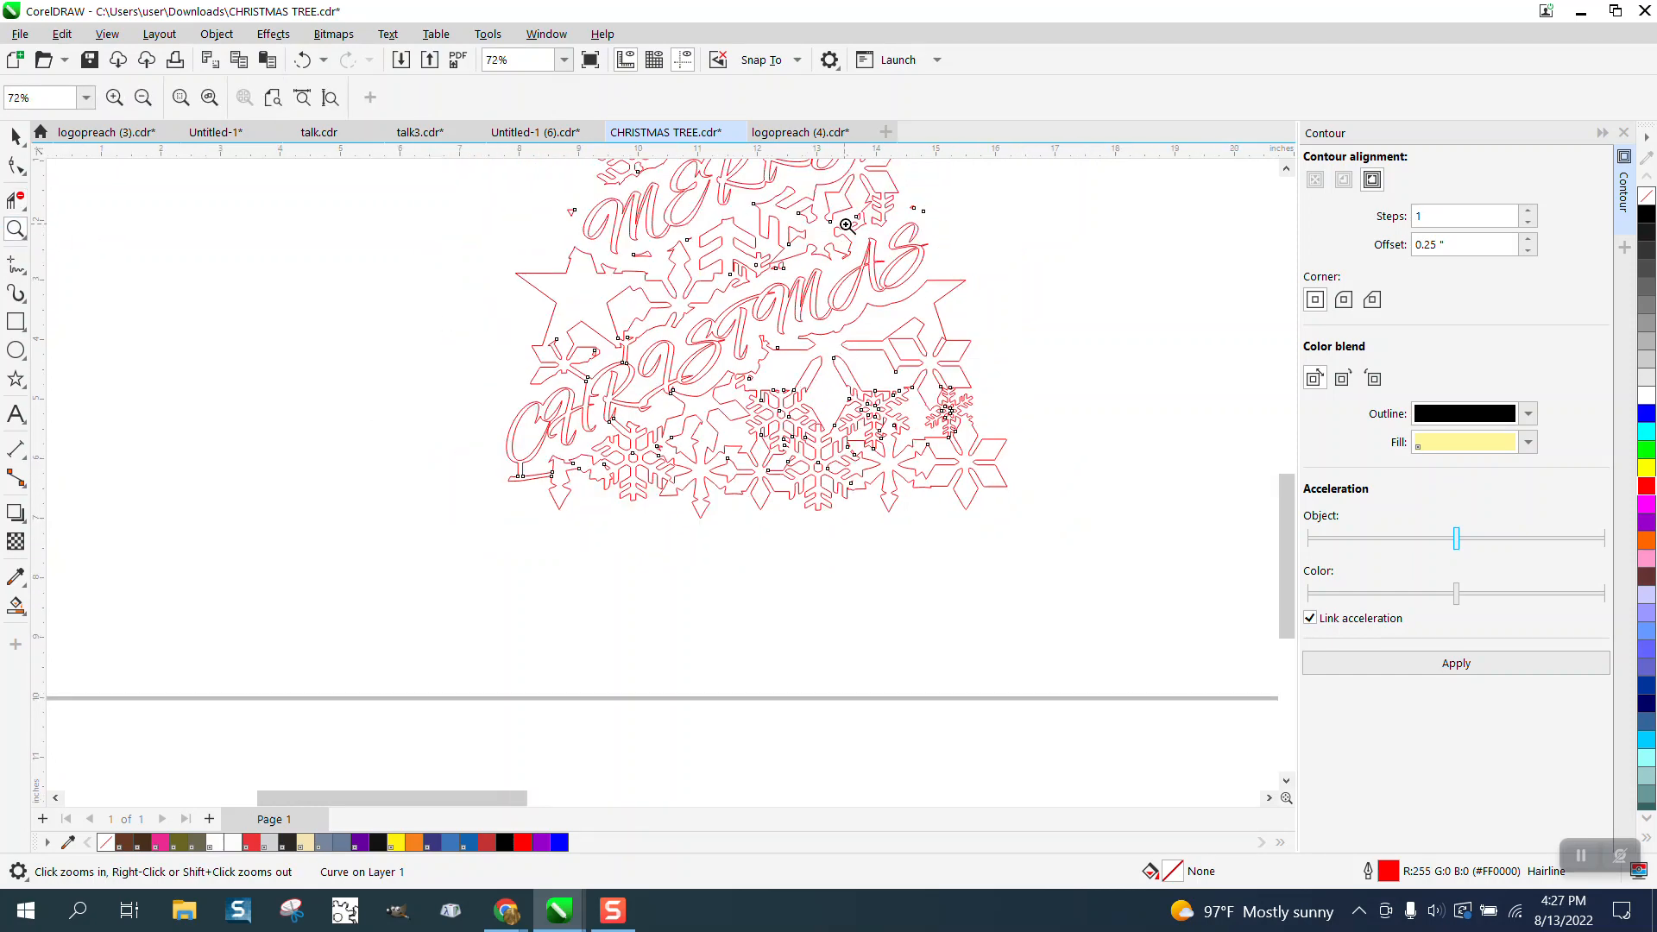
Add several nodes along the curved edge below the final S of CHRISTMAS, beside the star point.
drag(845, 226, 1055, 371)
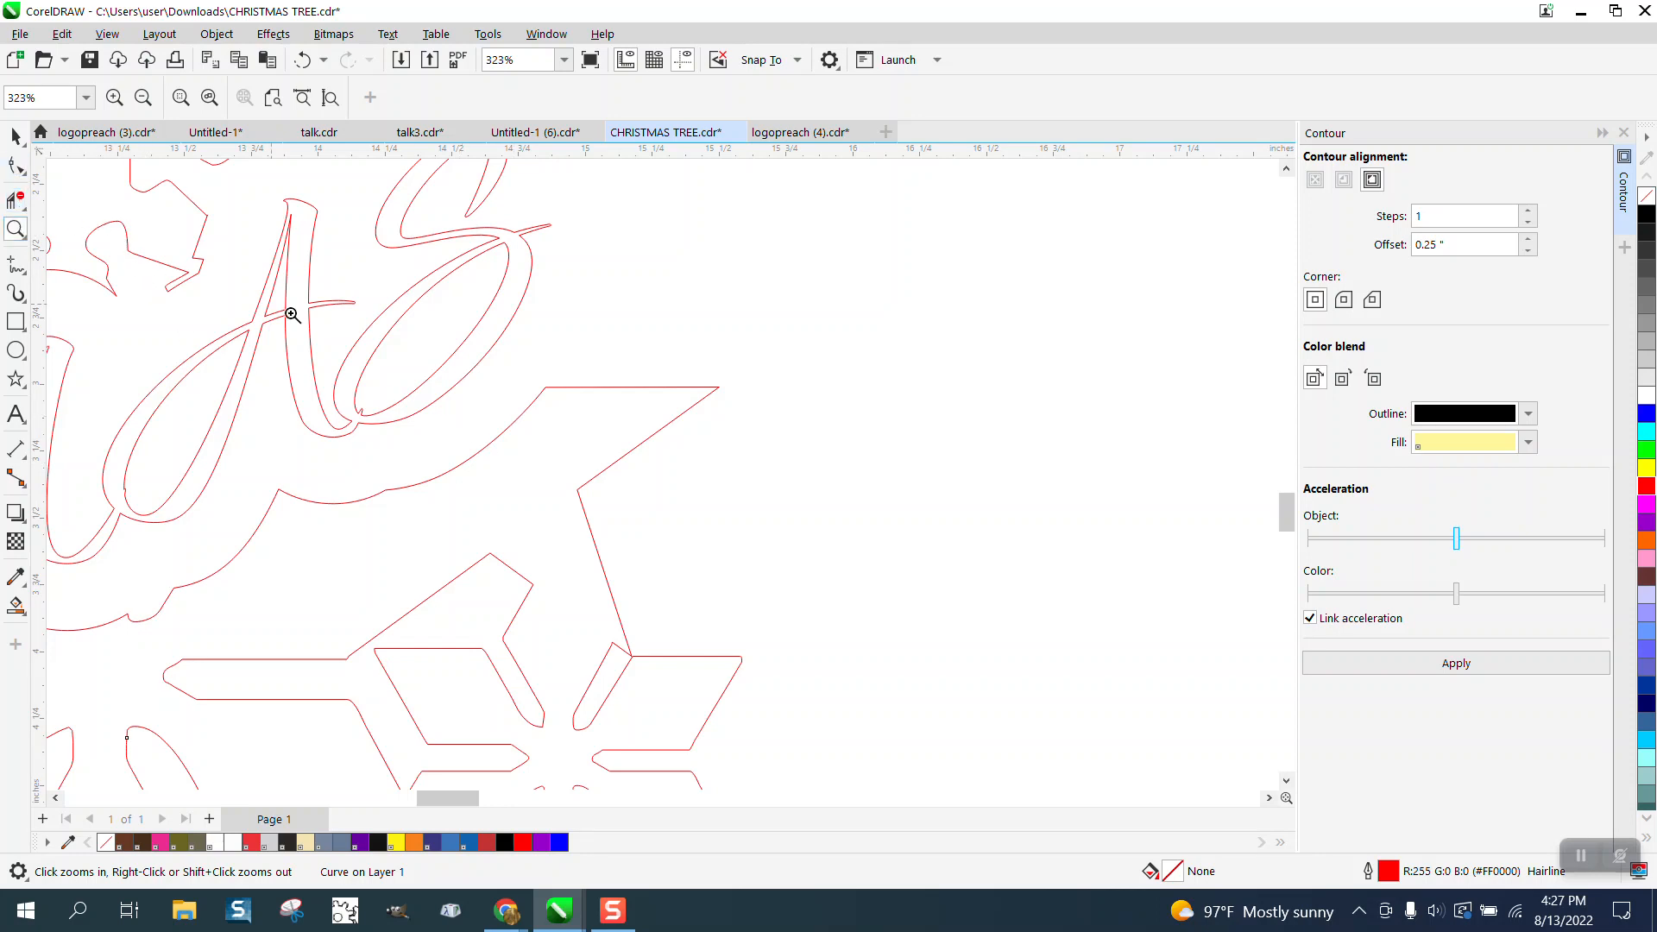
drag(560, 505, 561, 506)
click(16, 166)
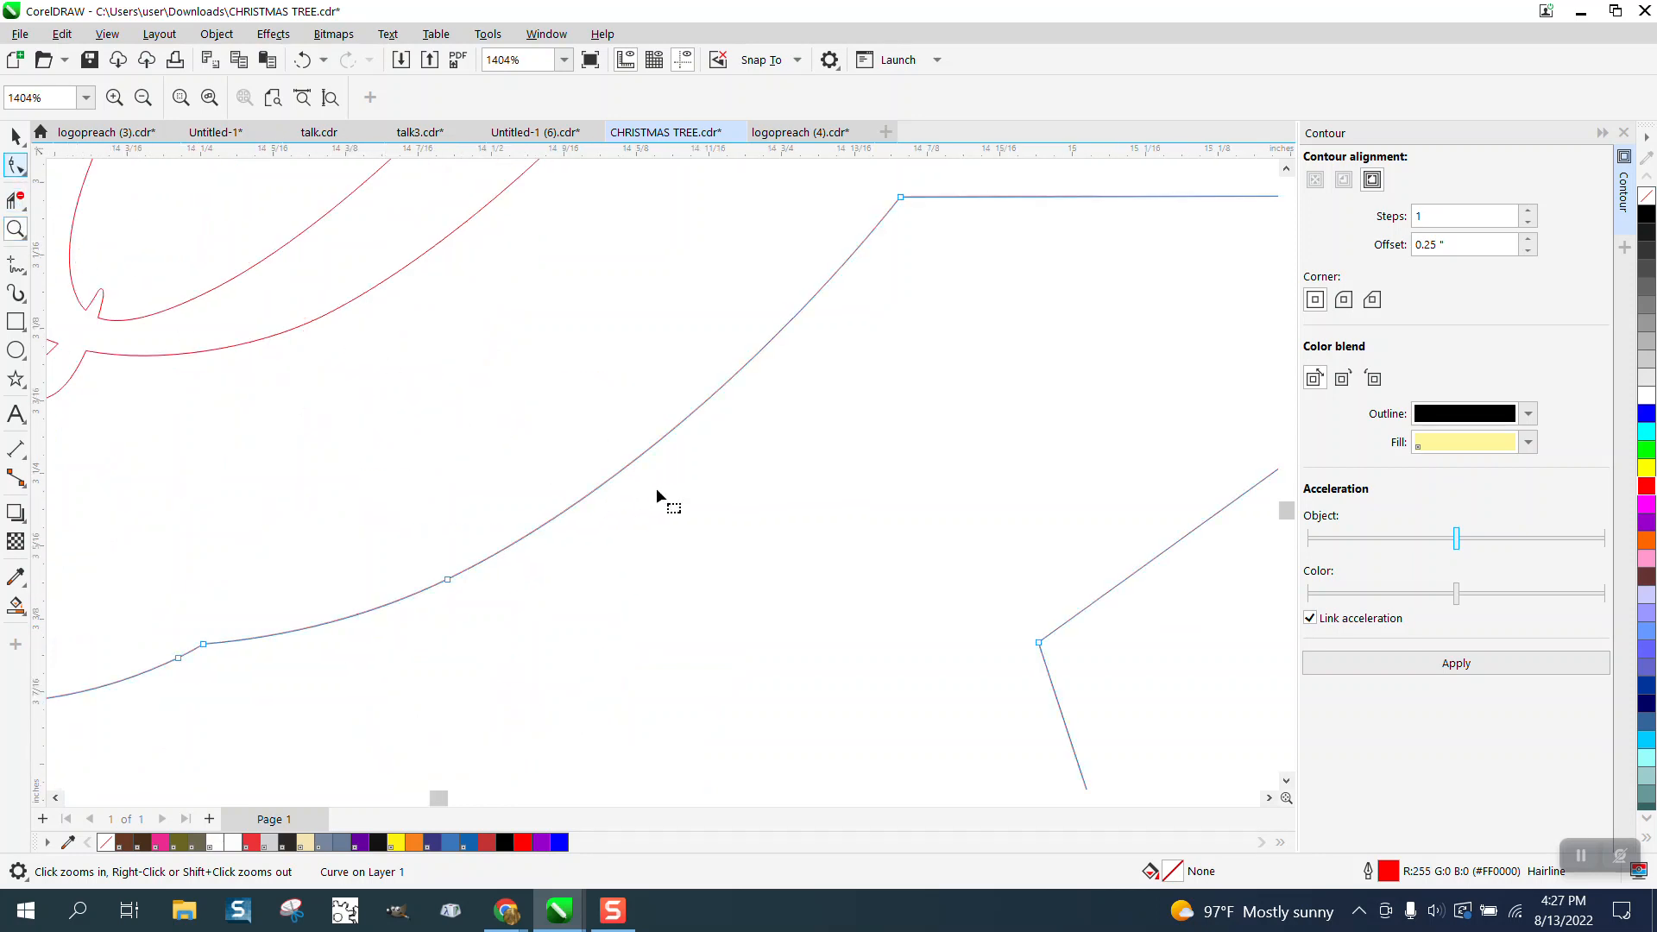
double_click(640, 455)
click(655, 443)
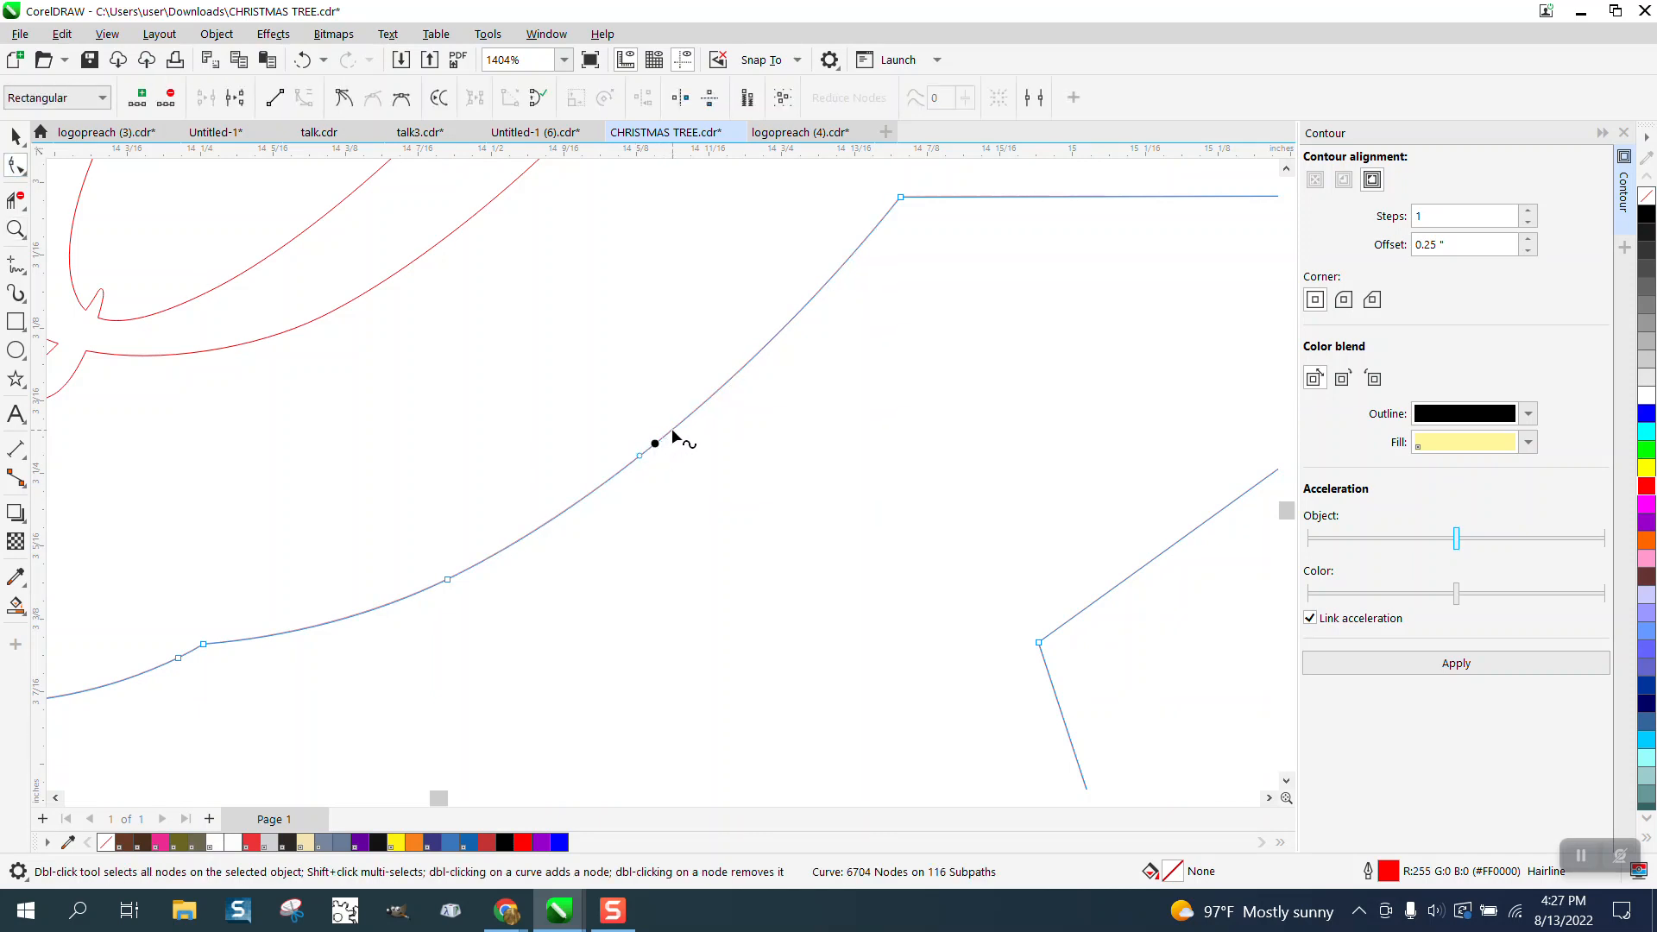
click(672, 429)
key(plus)
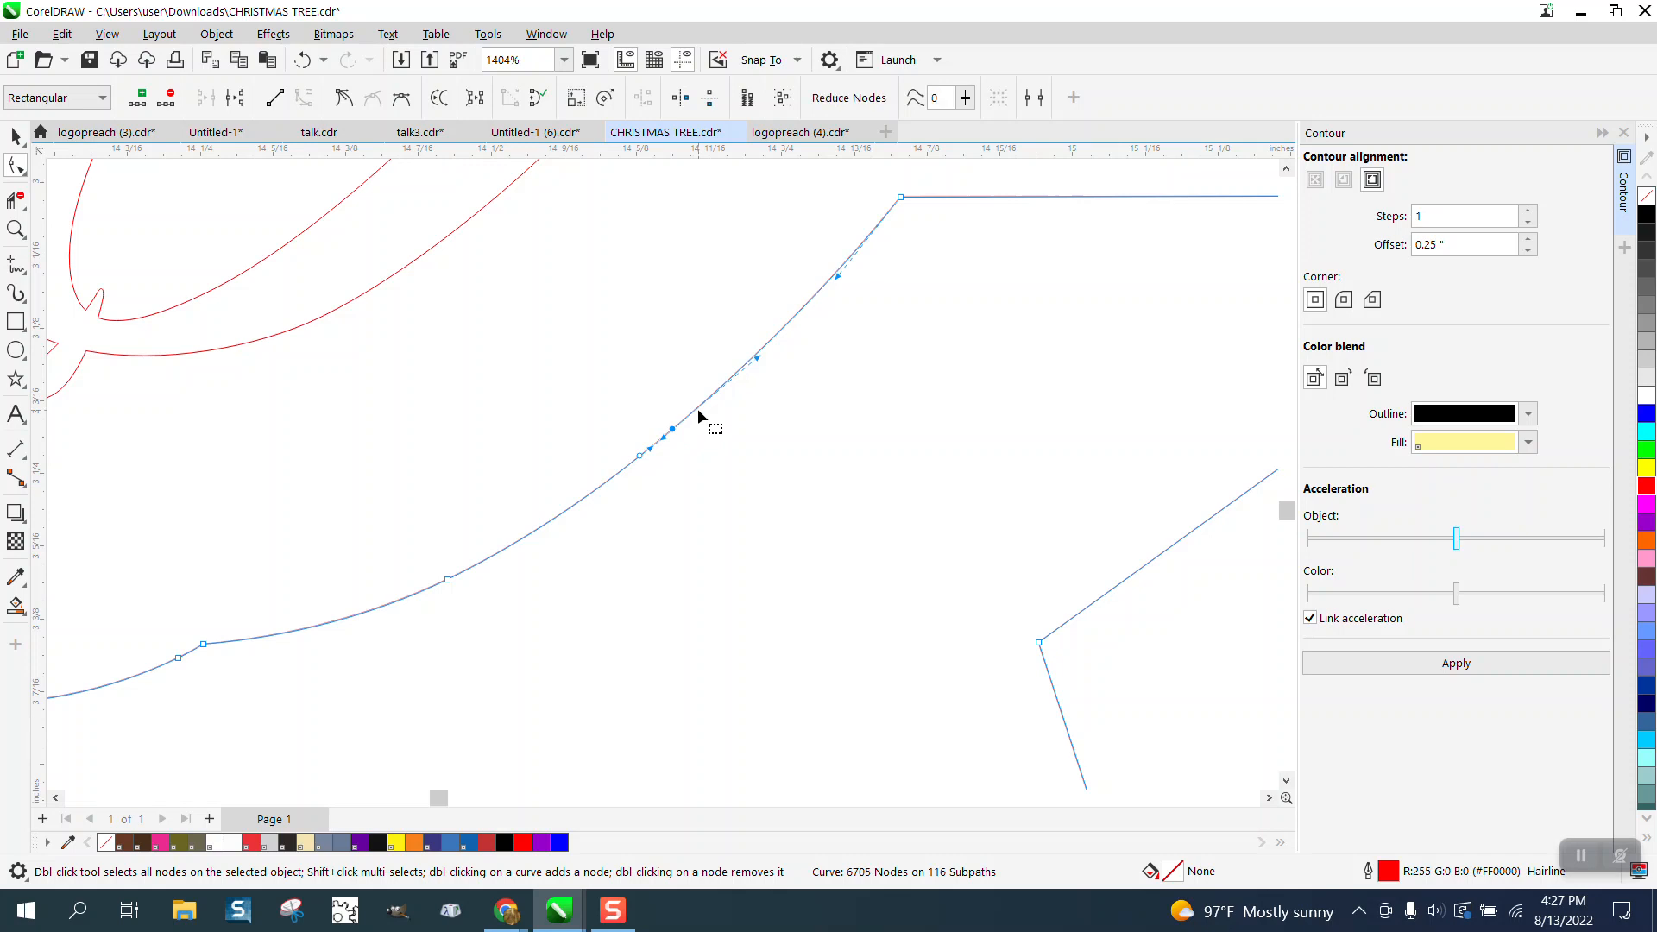
click(696, 407)
key(plus)
click(620, 465)
key(plus)
Pull the middle of the curved edge up into the base of the final S and trim the overlap into an open bridge.
drag(634, 428, 466, 222)
click(16, 199)
scroll(518, 259, down, 5)
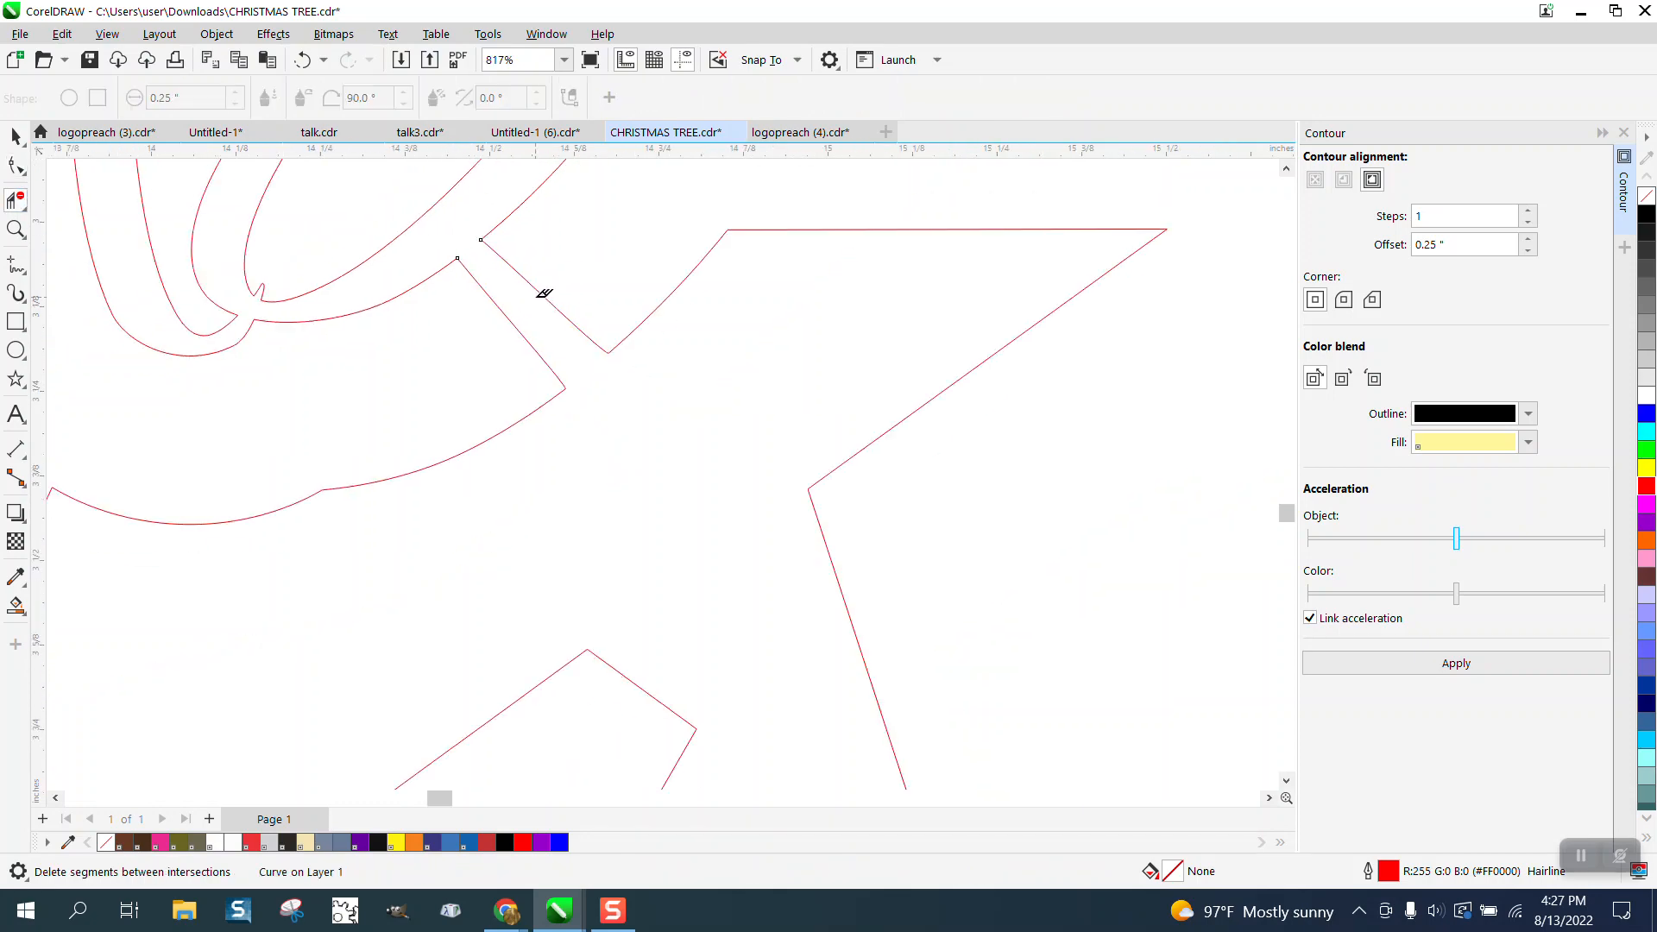
scroll(687, 386, down, 2)
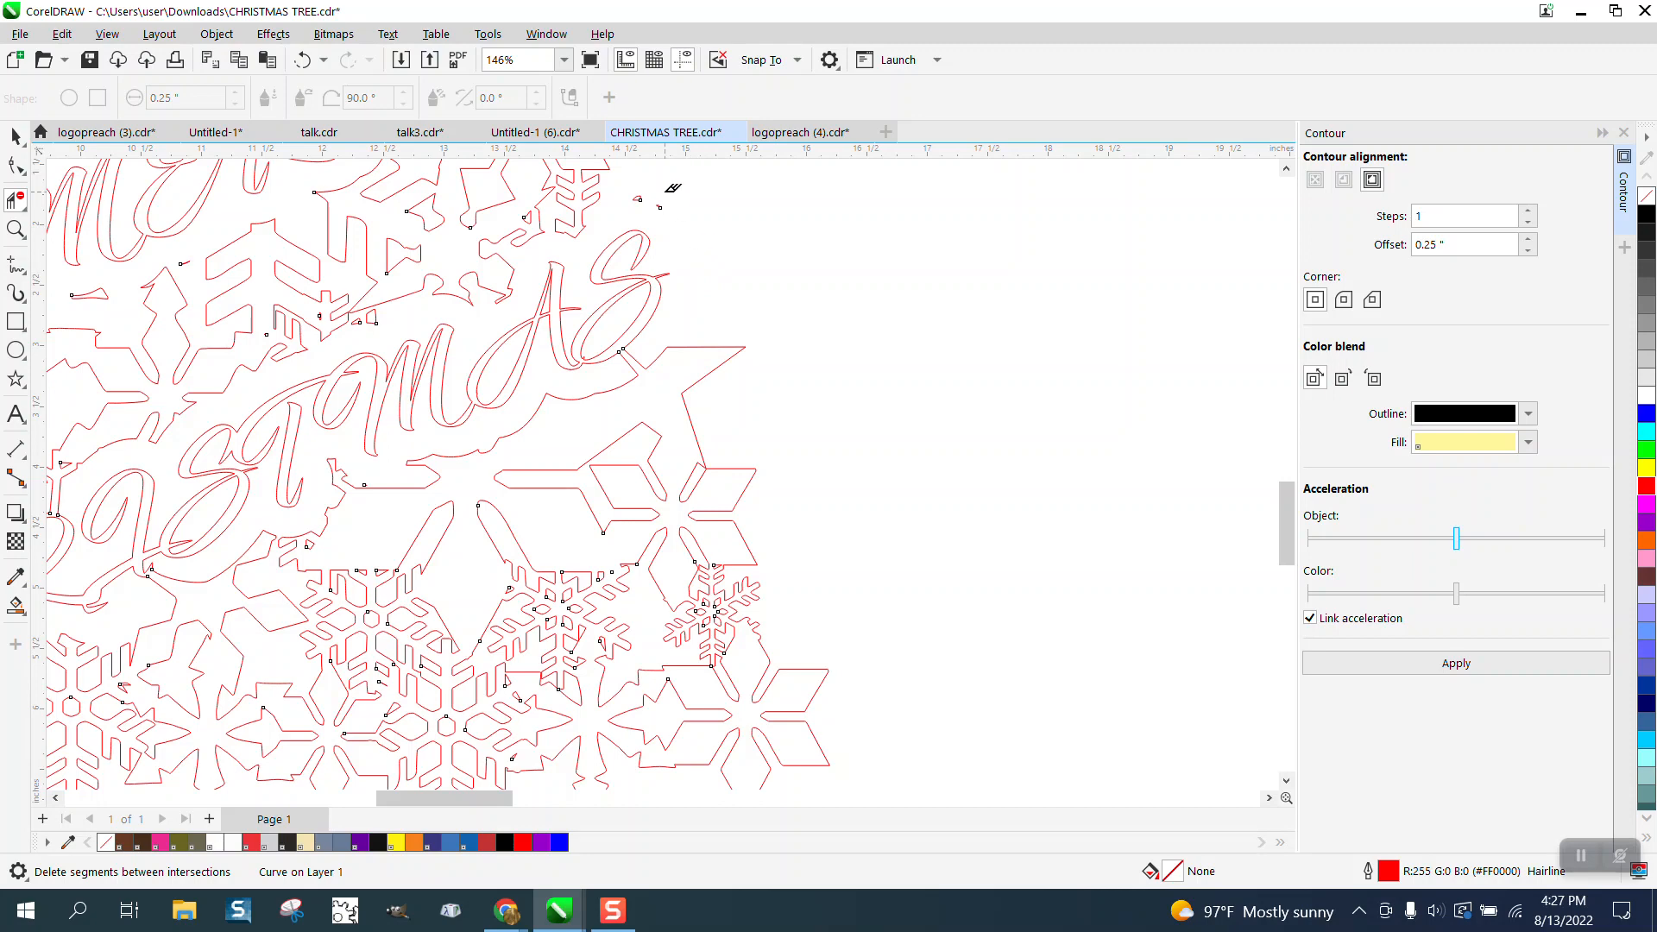
Delete the loose fragments above the final S of CHRISTMAS and clean up the surplus nodes at the nearby snowflake arm's lower corner.
drag(626, 182, 702, 219)
click(15, 229)
drag(563, 179, 728, 321)
click(7, 167)
click(335, 344)
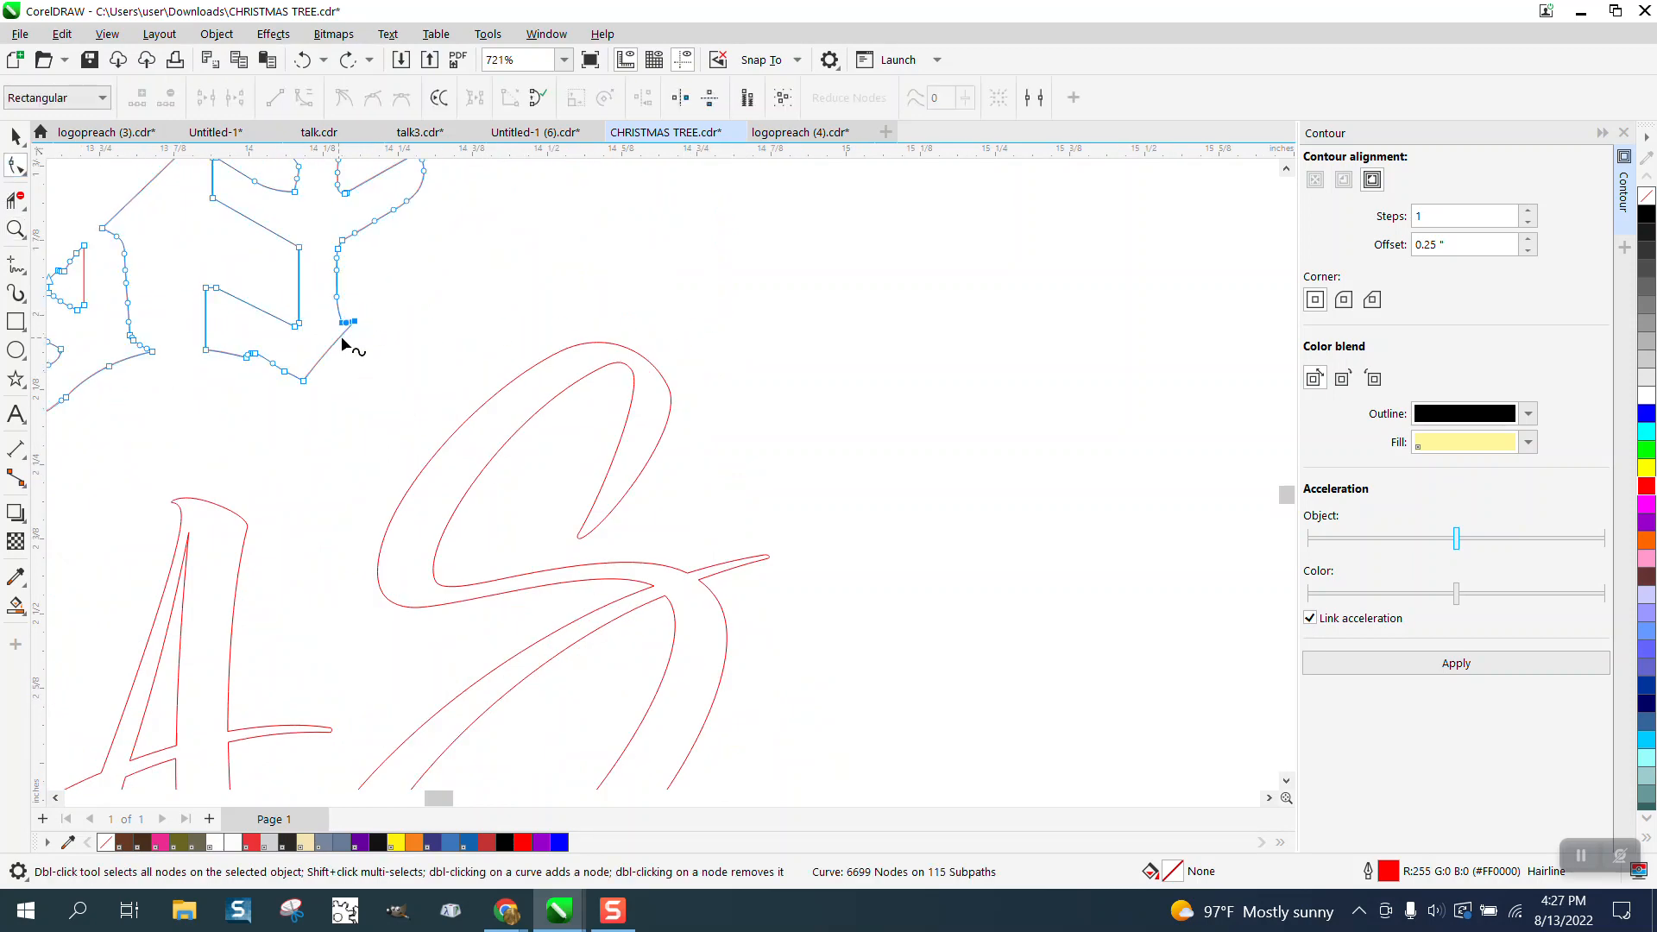
key(Delete)
click(351, 324)
drag(363, 316, 295, 408)
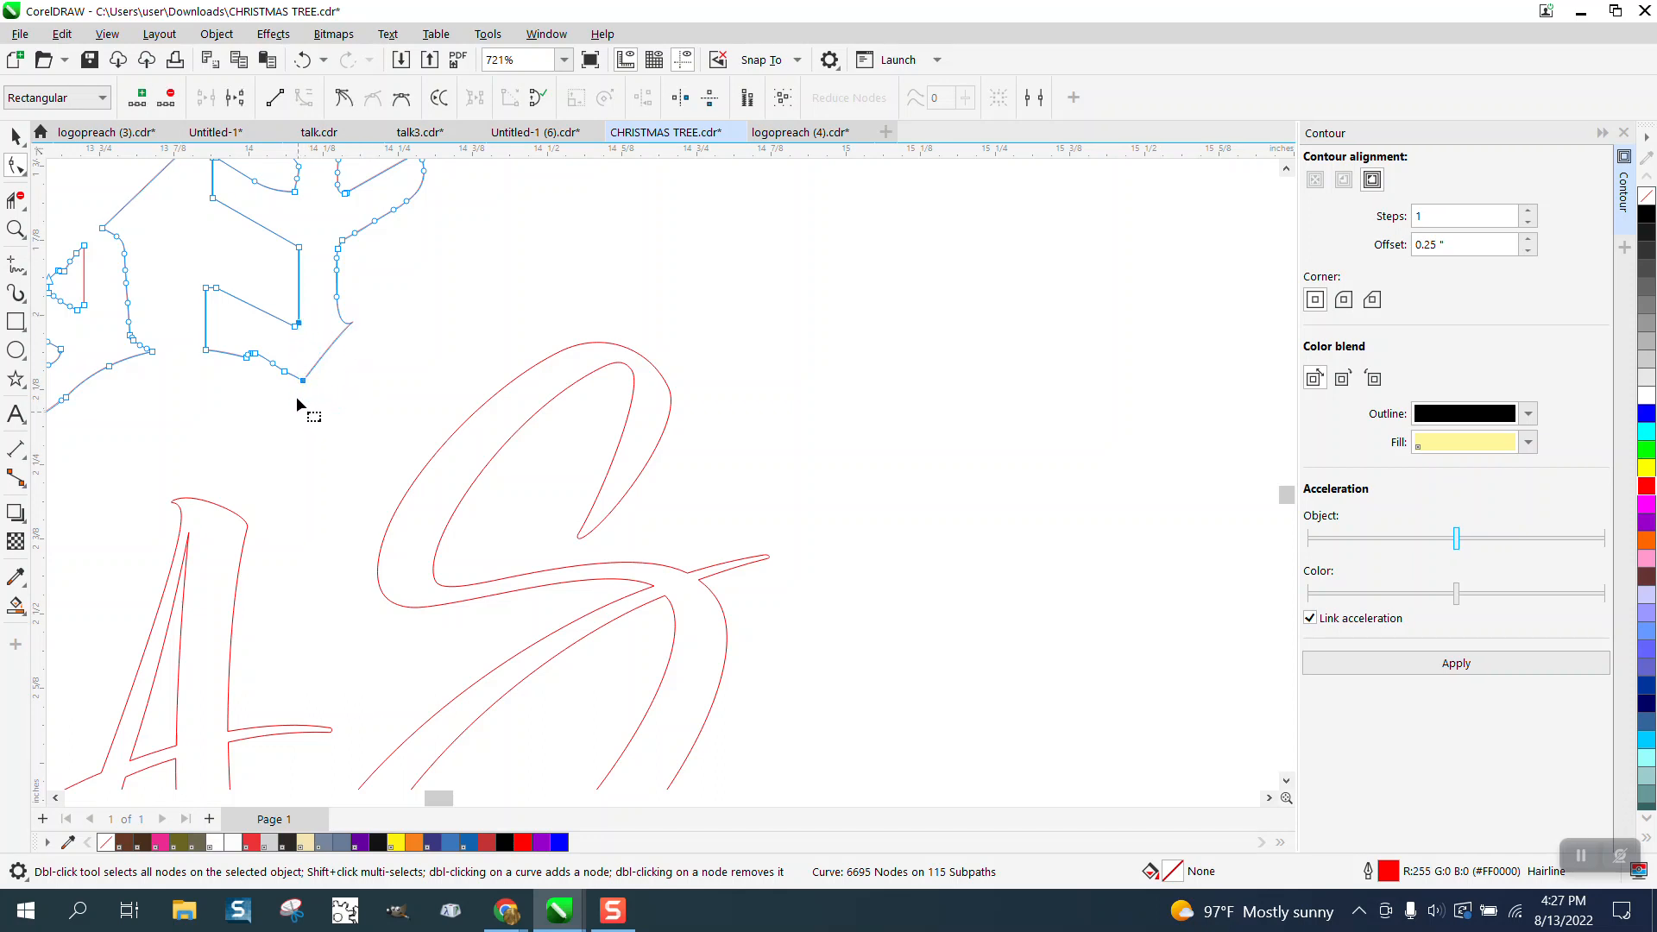
click(353, 322)
click(339, 298)
key(Delete)
double_click(347, 327)
click(303, 380)
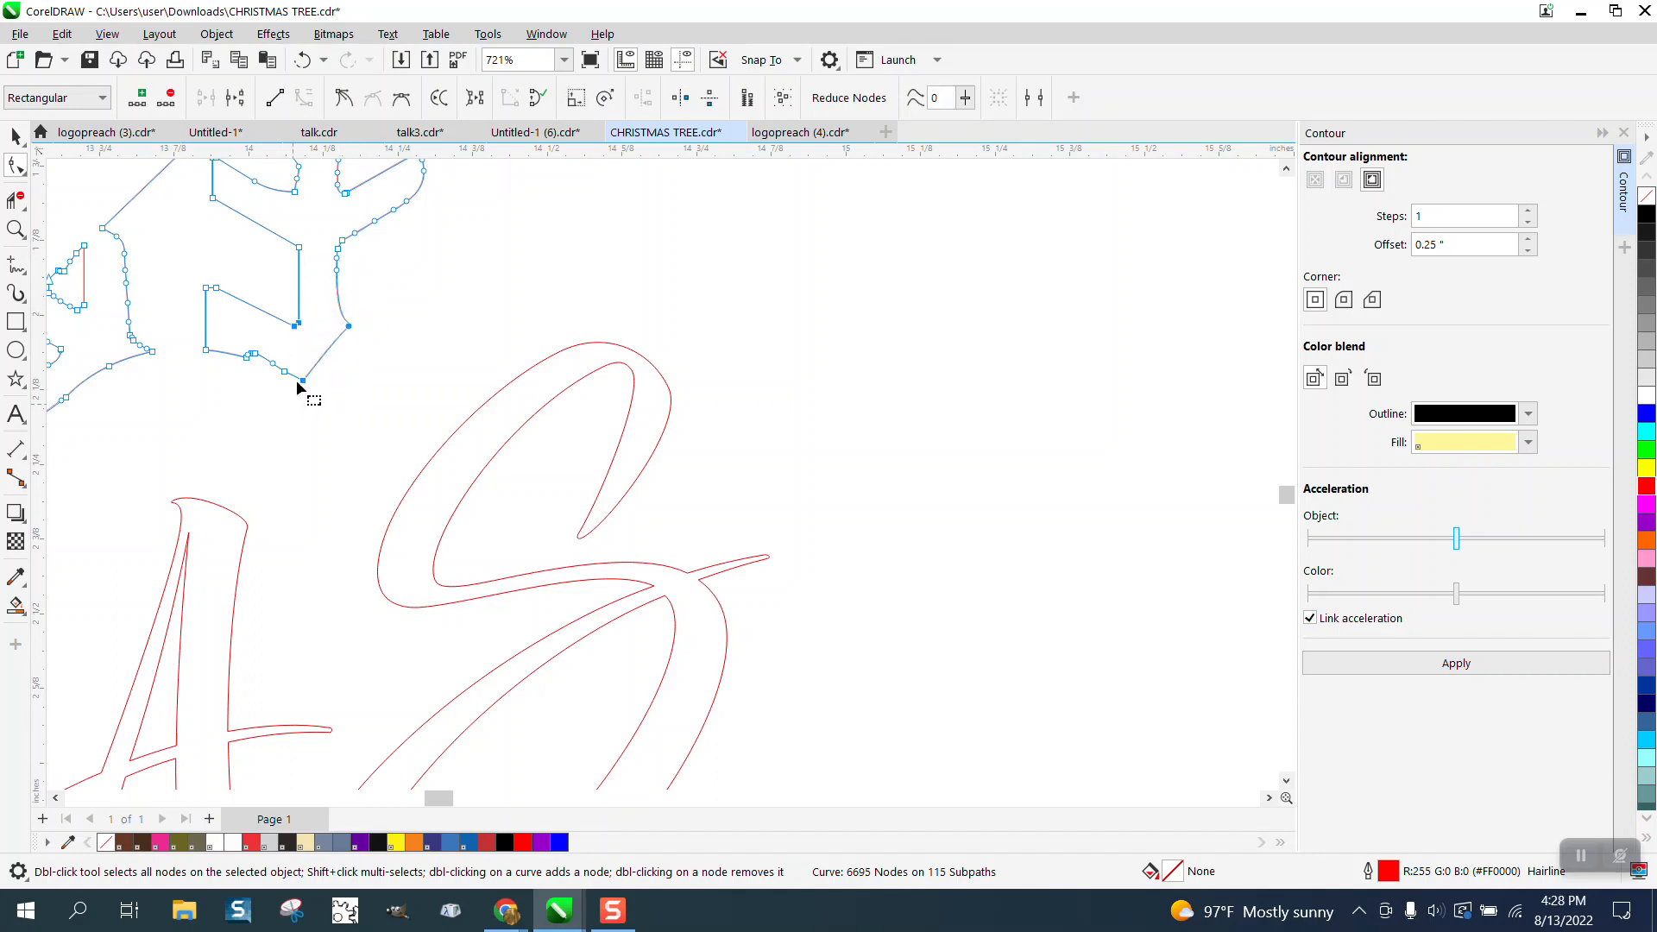
Stretch the end of the snowflake arm down into the upper loop of the final S and trim the overlapping segments.
click(364, 336)
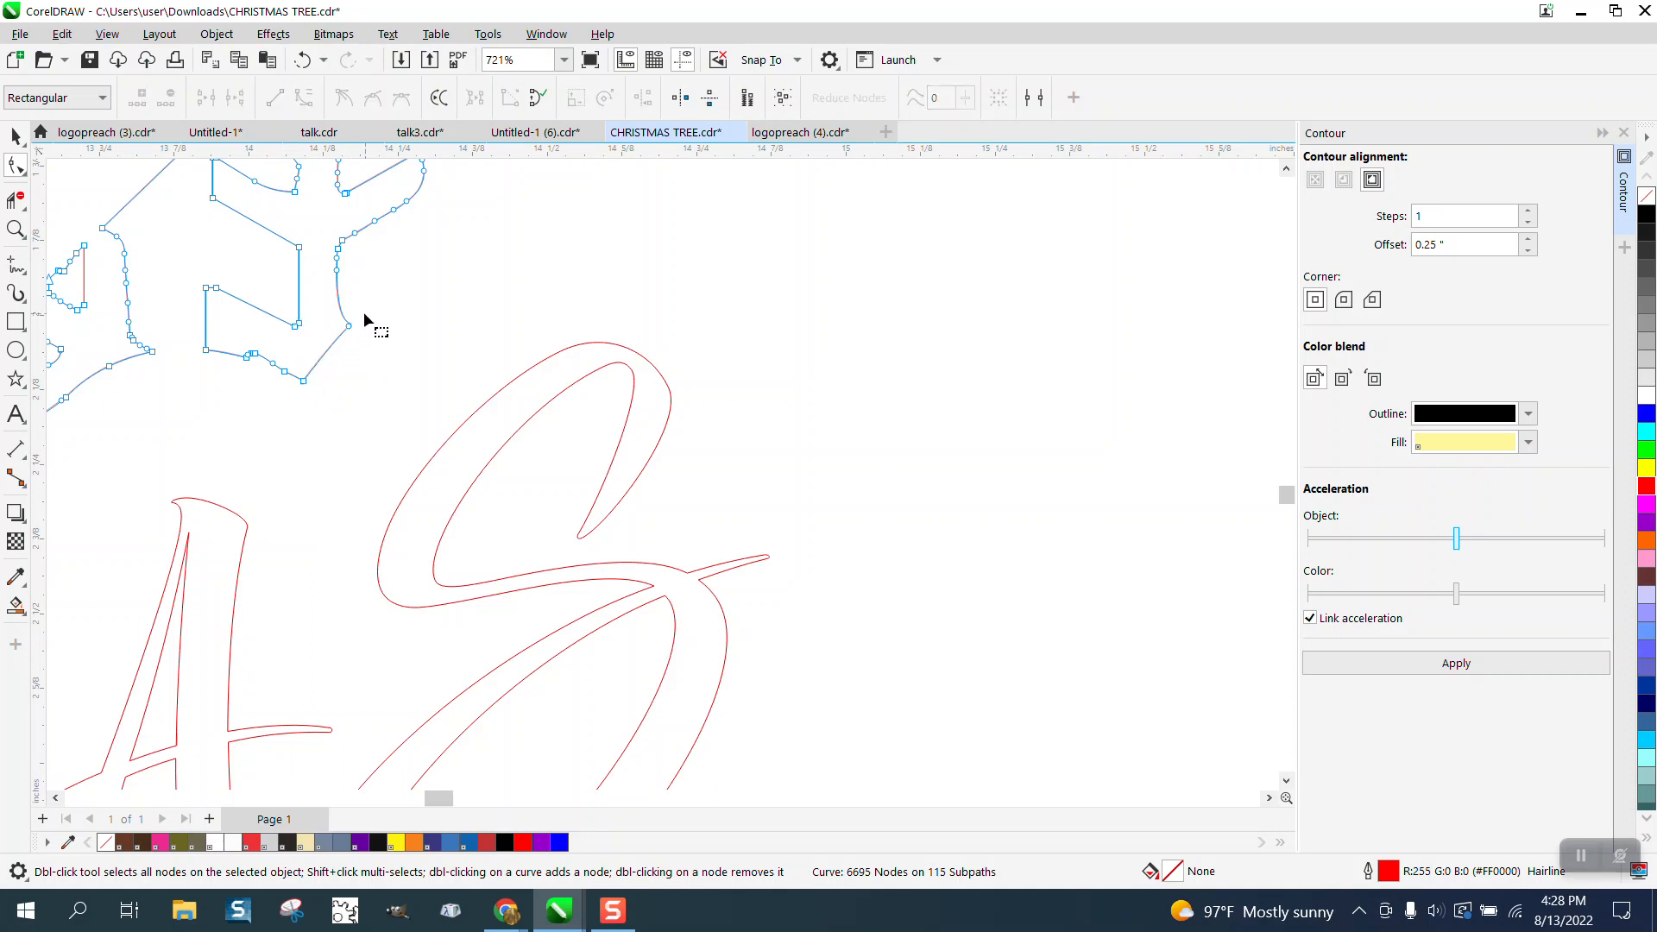
drag(342, 332, 337, 339)
click(325, 354)
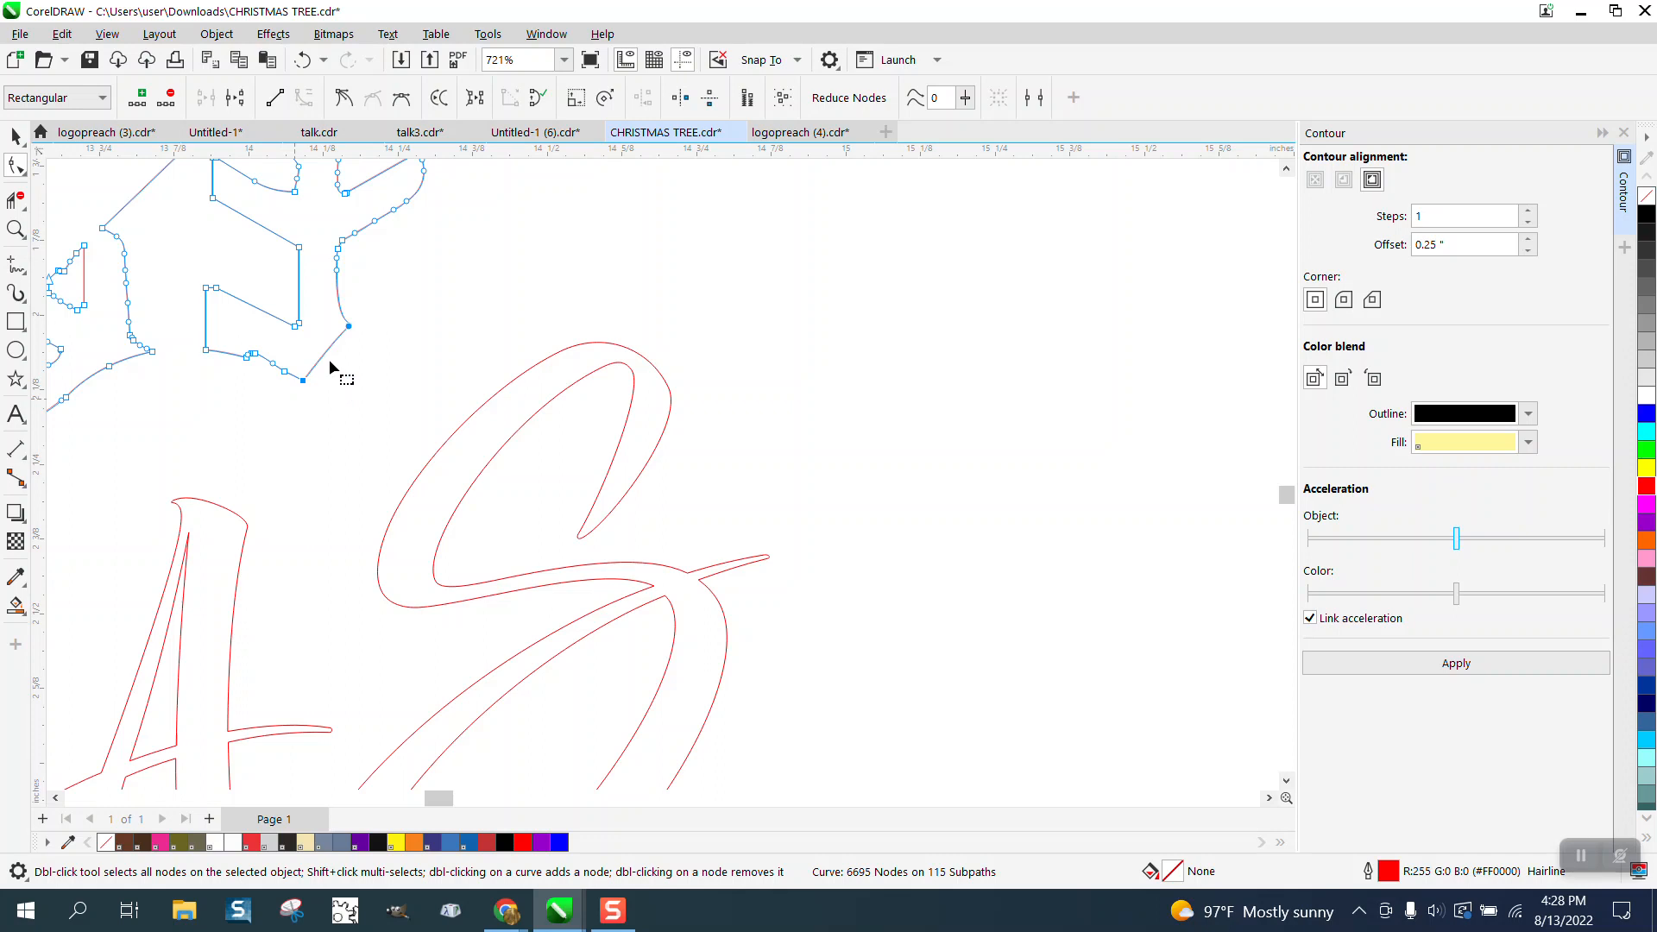
drag(325, 354, 461, 455)
click(15, 200)
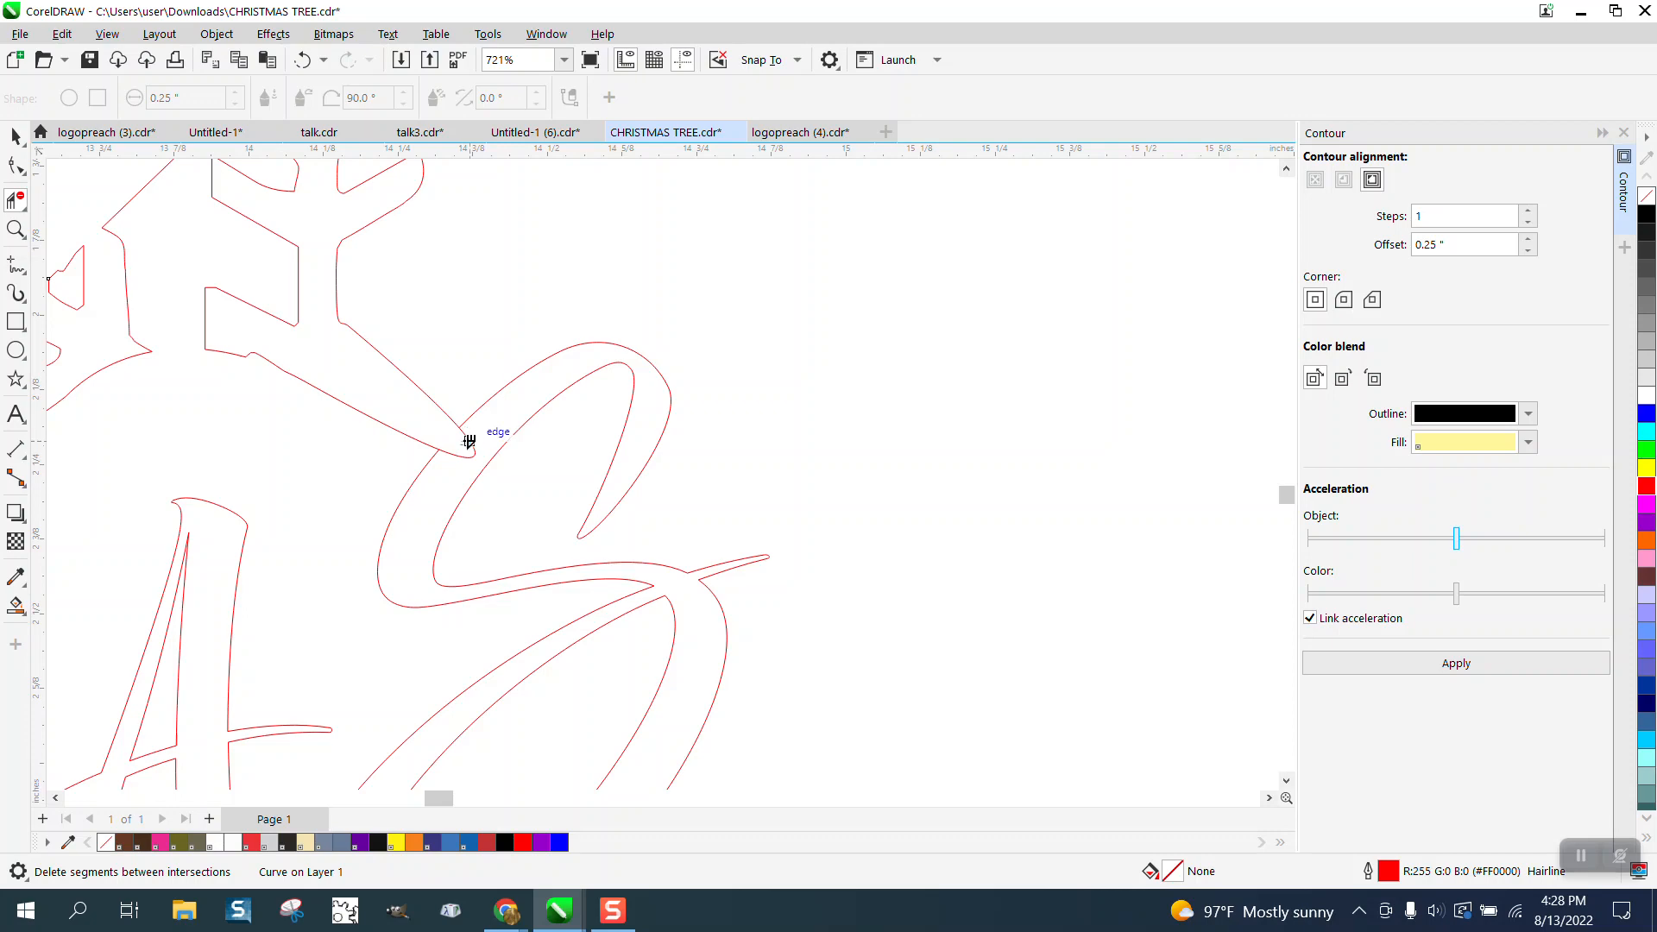
click(470, 440)
scroll(483, 428, down, 4)
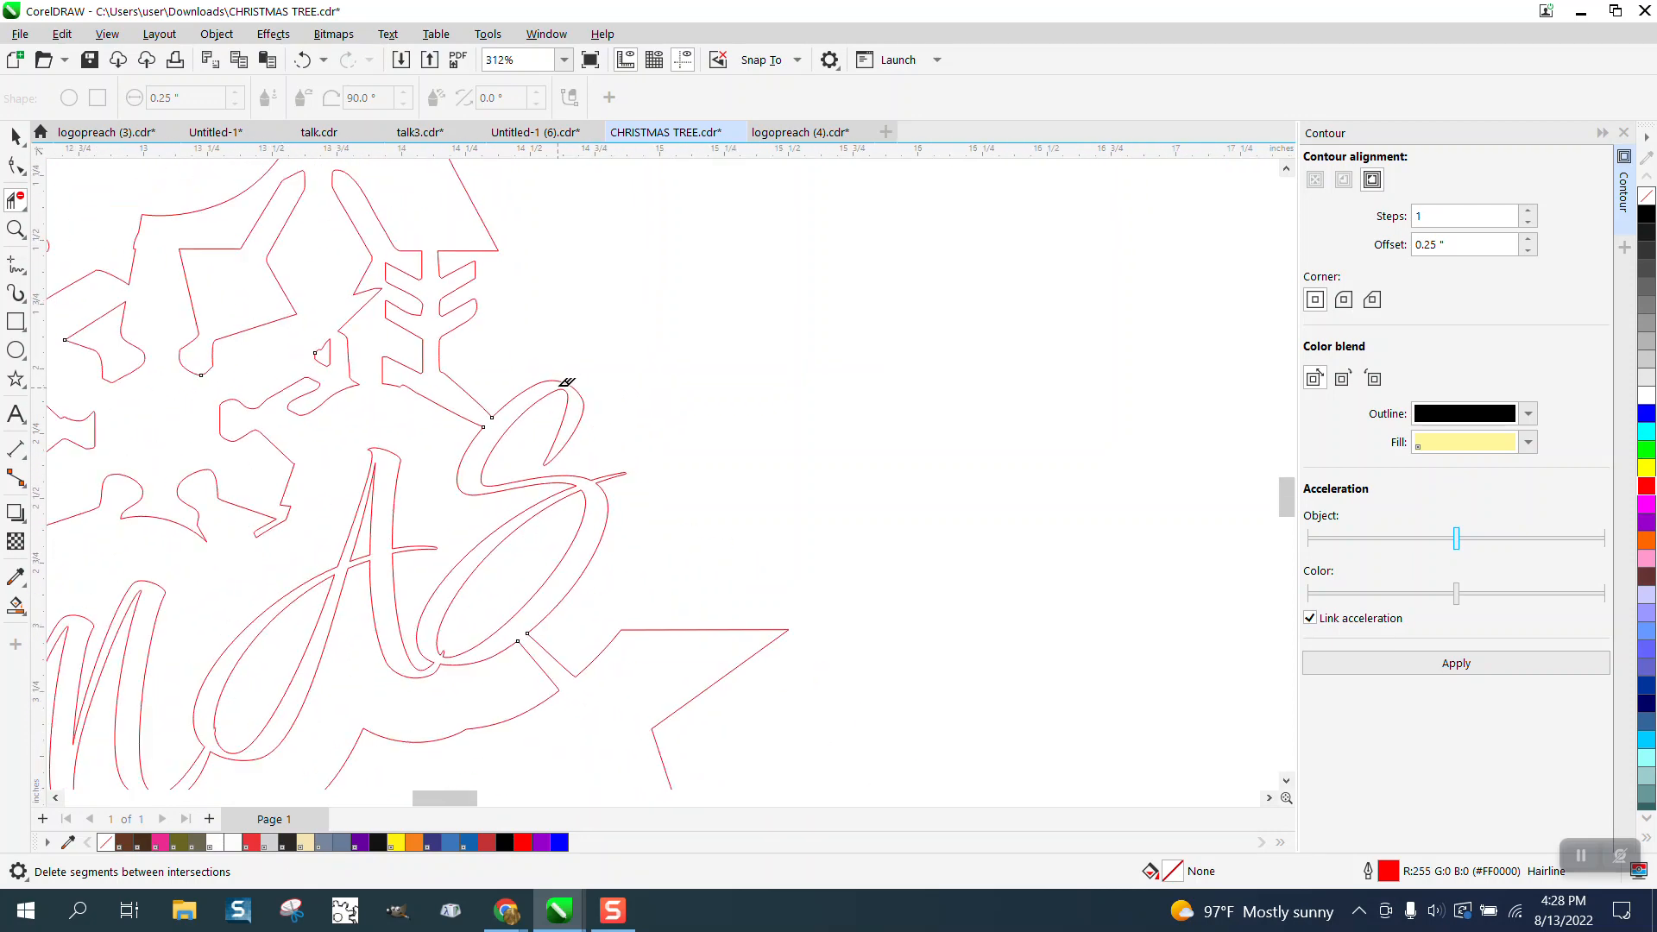
scroll(567, 382, down, 1)
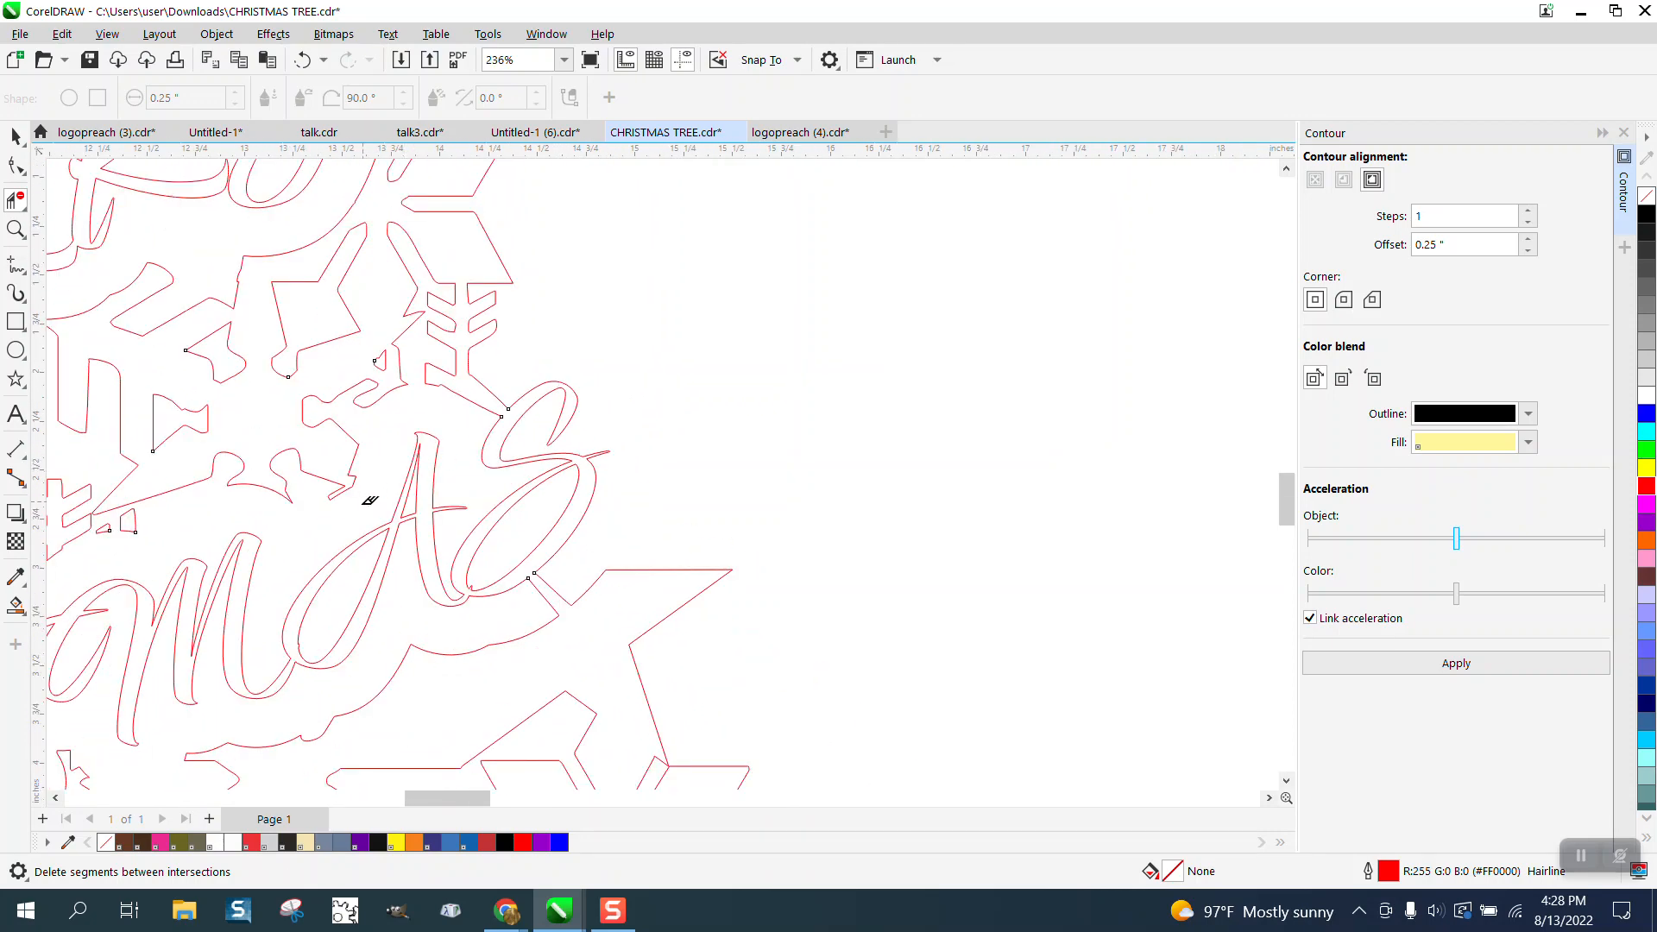
Extend the short tip beside the A of CHRISTMAS about 0.28 inches into the A's stroke and bow its lower edge upward.
click(15, 229)
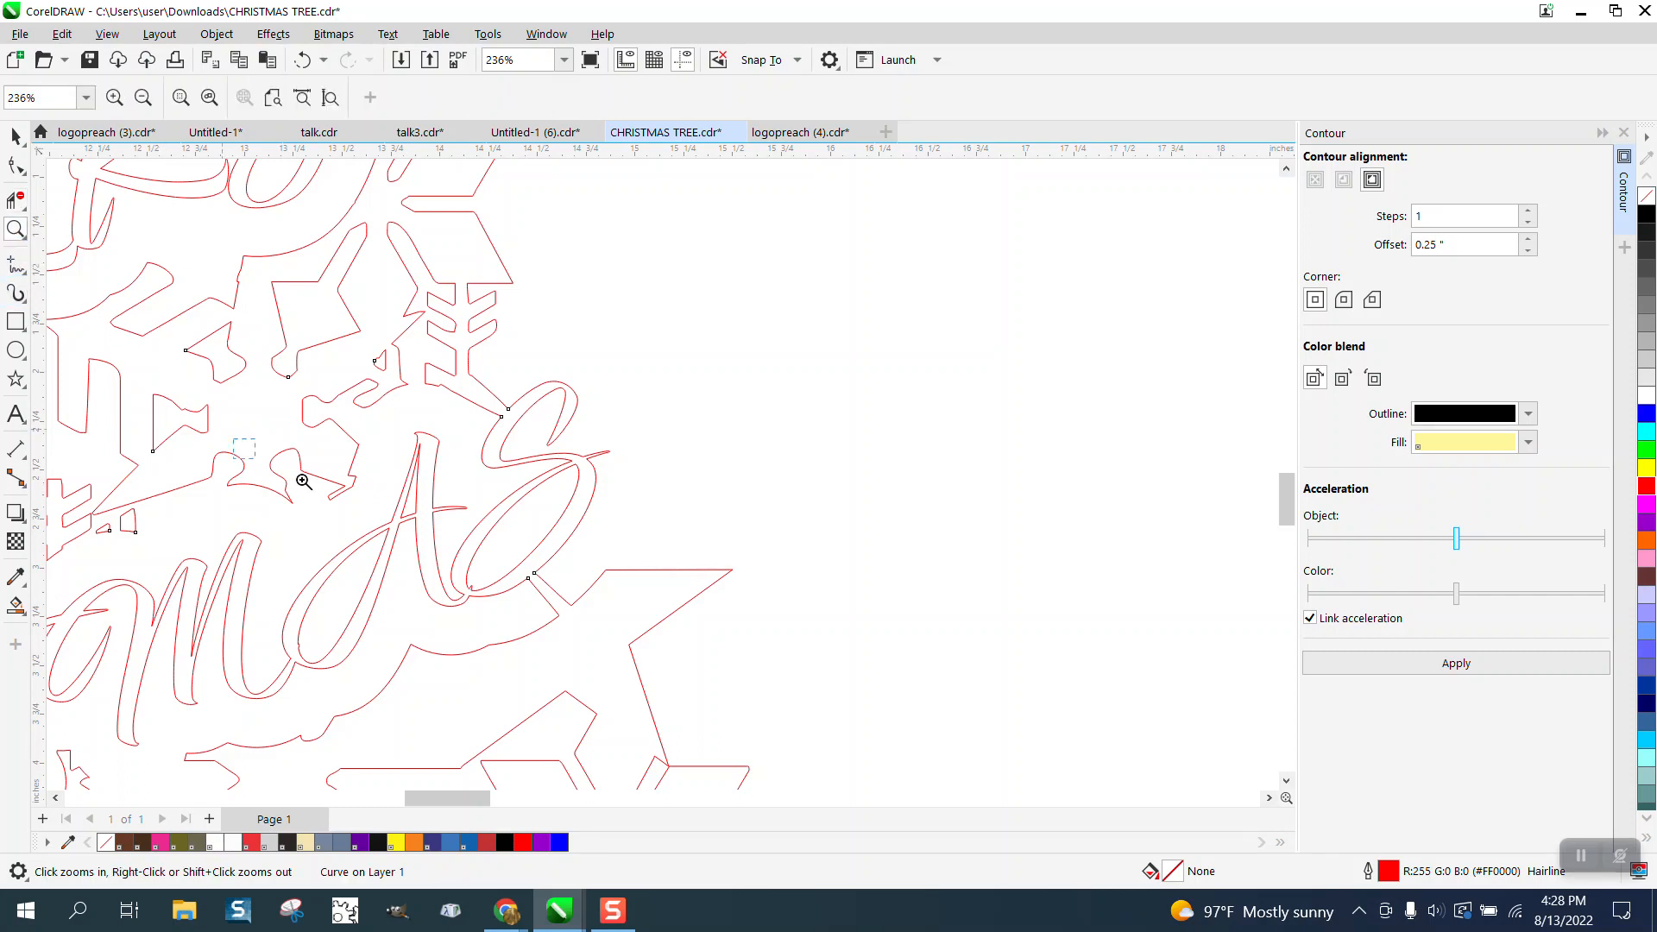
click(303, 477)
click(16, 165)
click(501, 377)
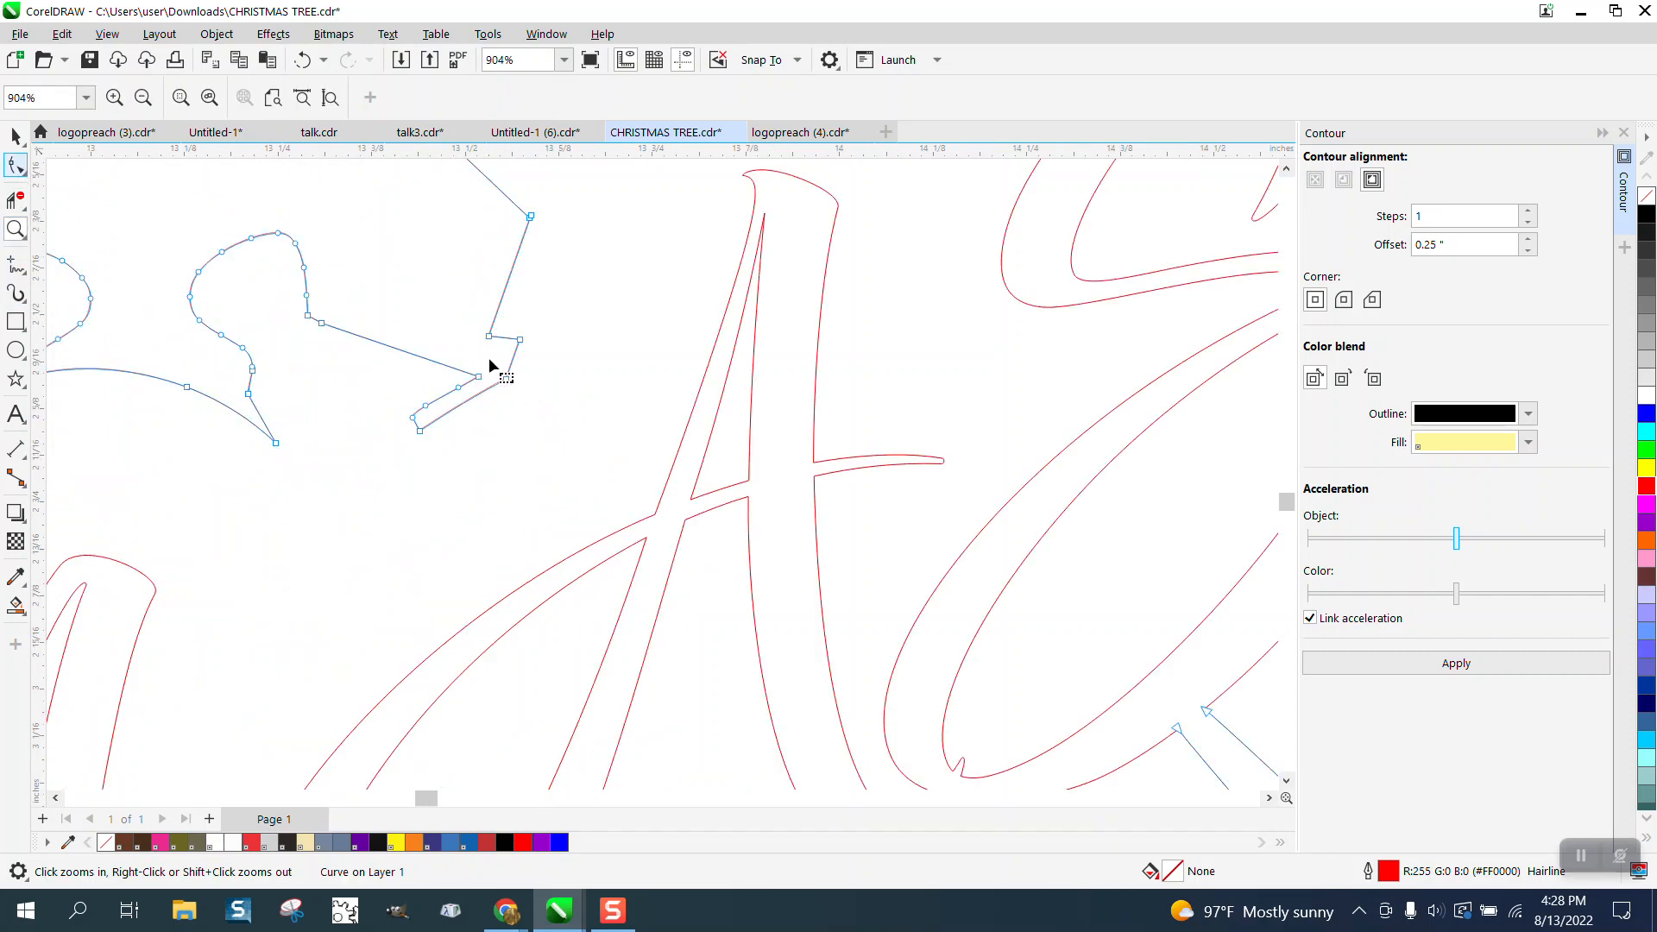
drag(542, 319, 714, 381)
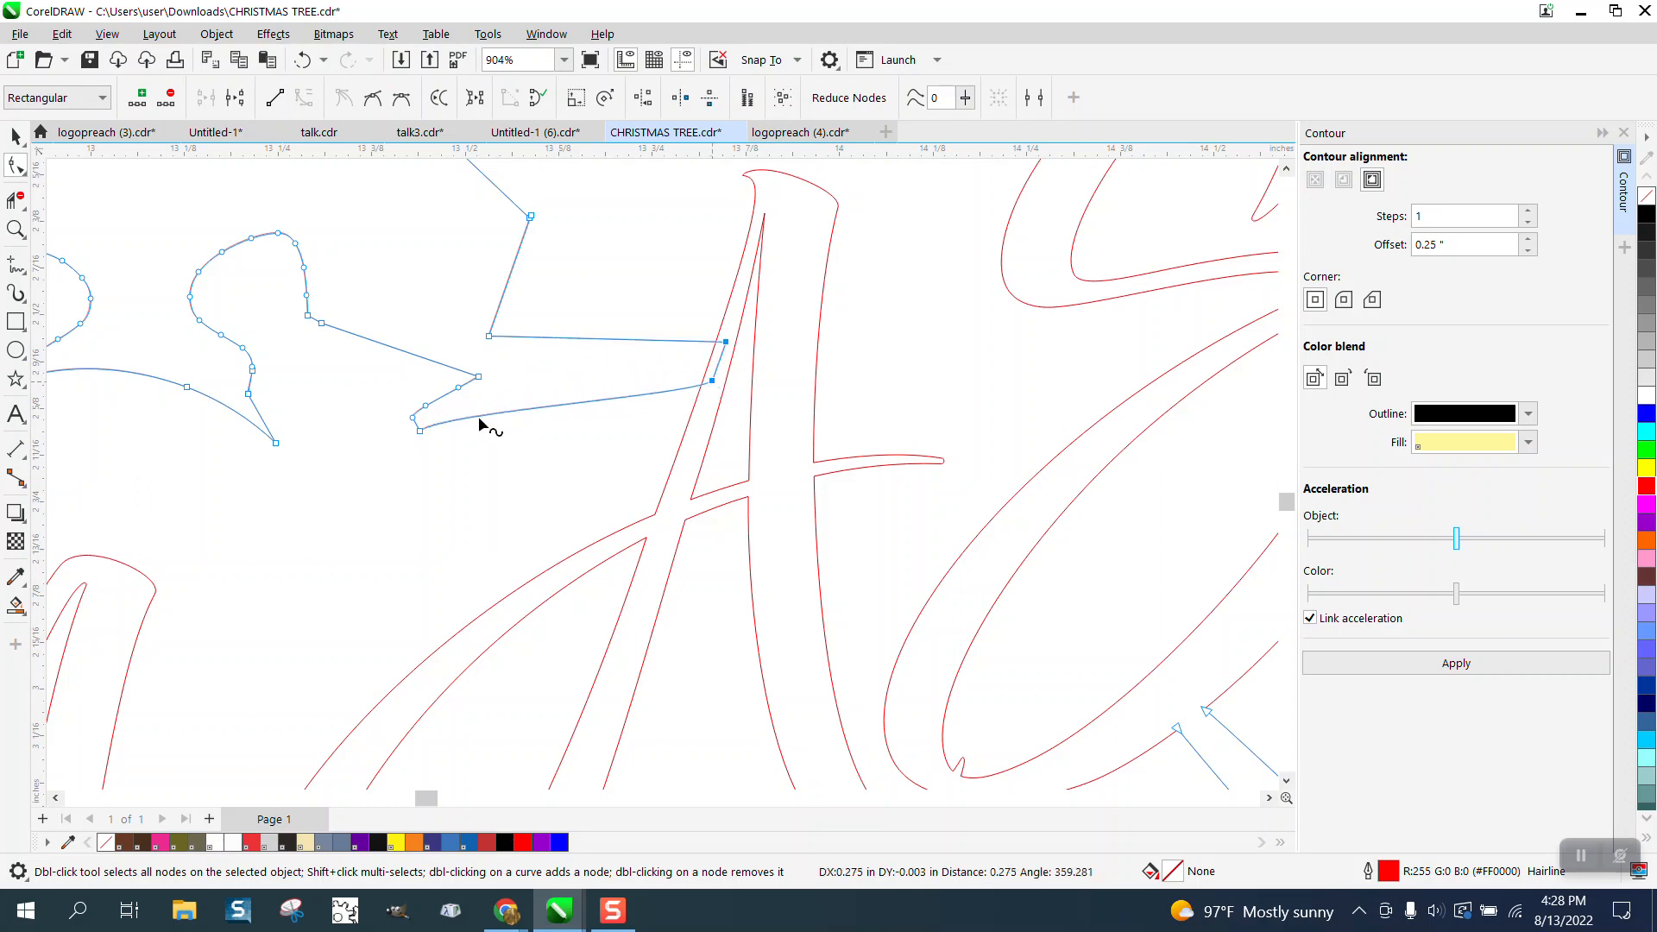
drag(456, 422, 589, 334)
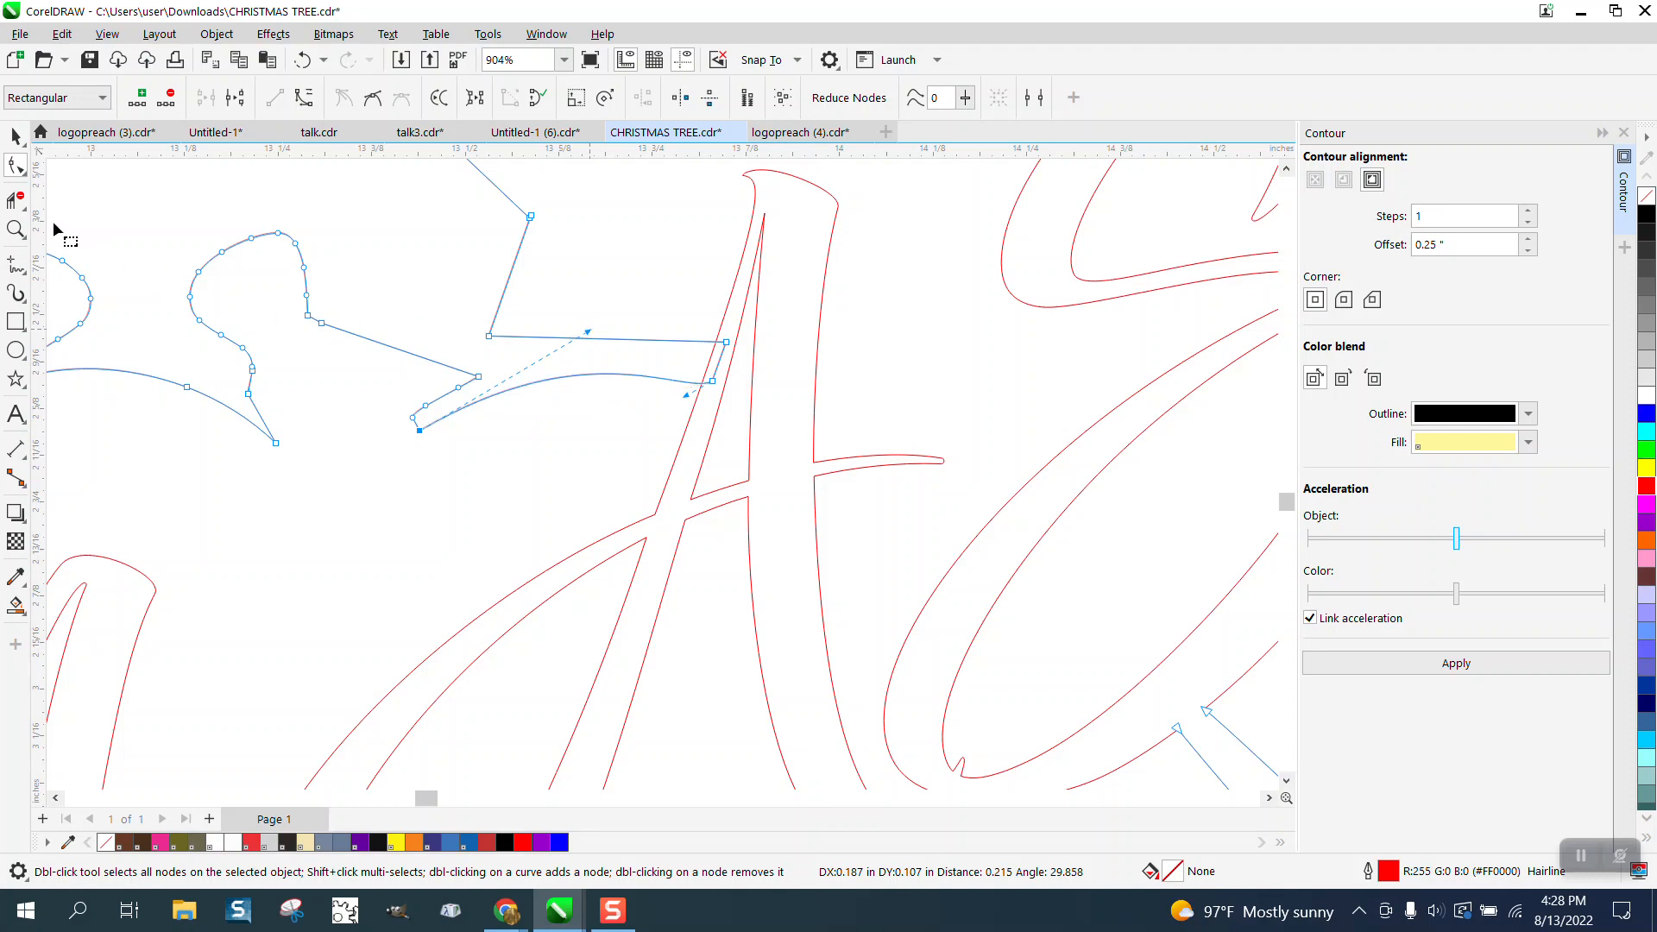
Trim the overlapping segments with Virtual Segment Delete where the extended tip crosses the A.
click(19, 201)
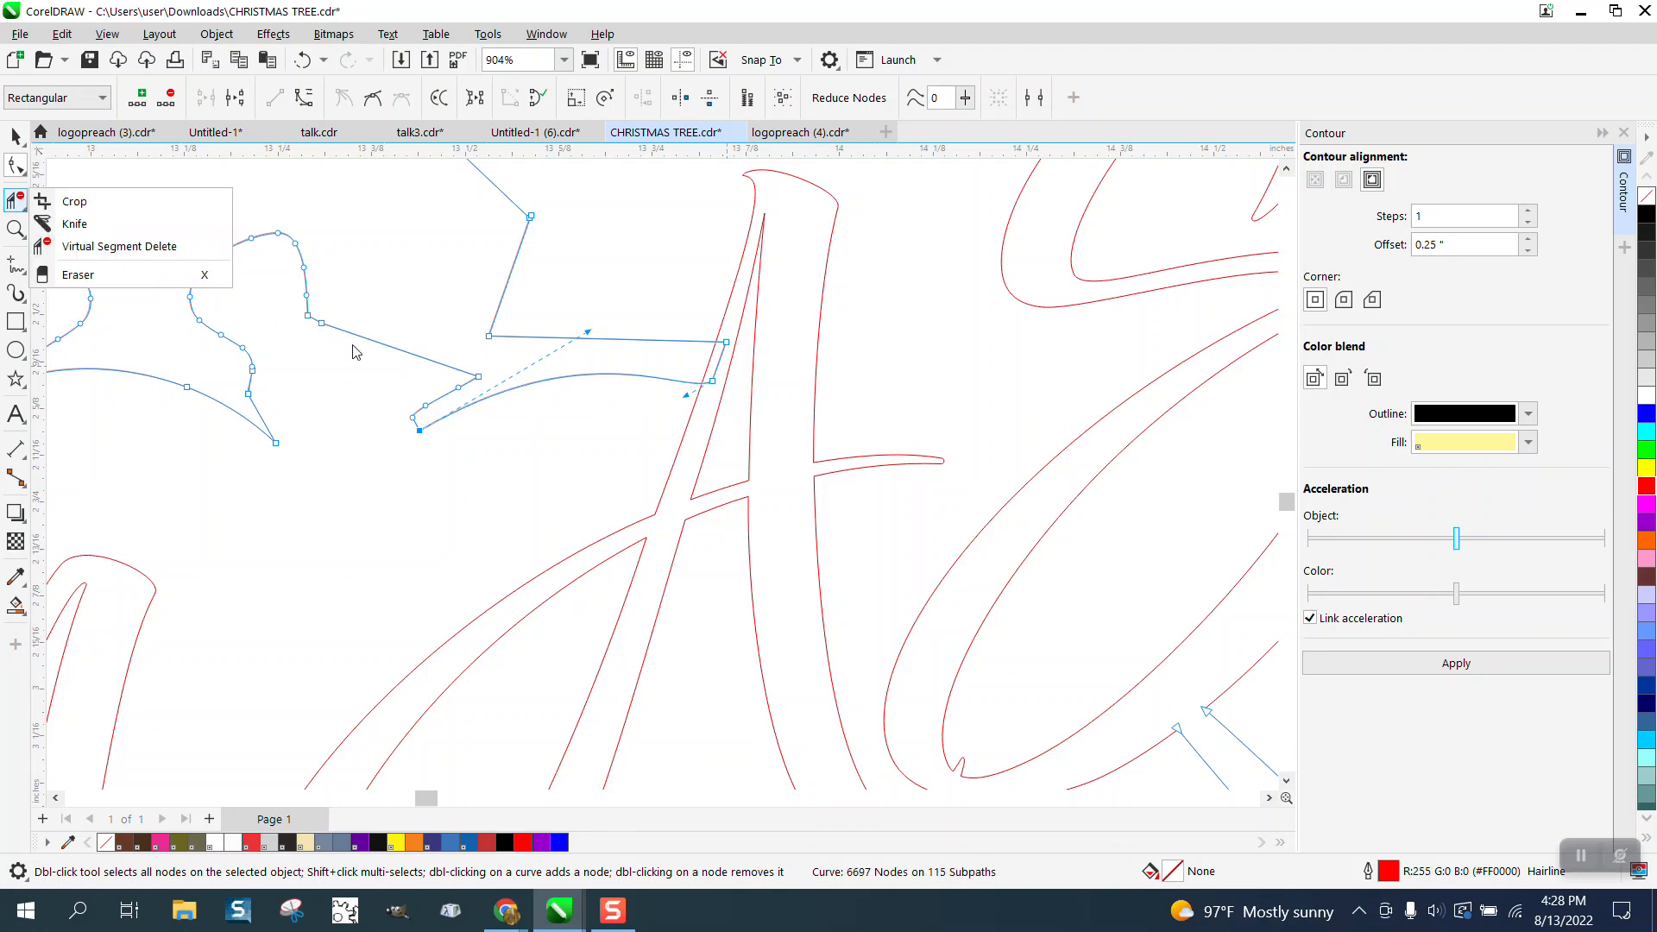
click(71, 246)
drag(719, 366, 693, 357)
scroll(669, 397, down, 4)
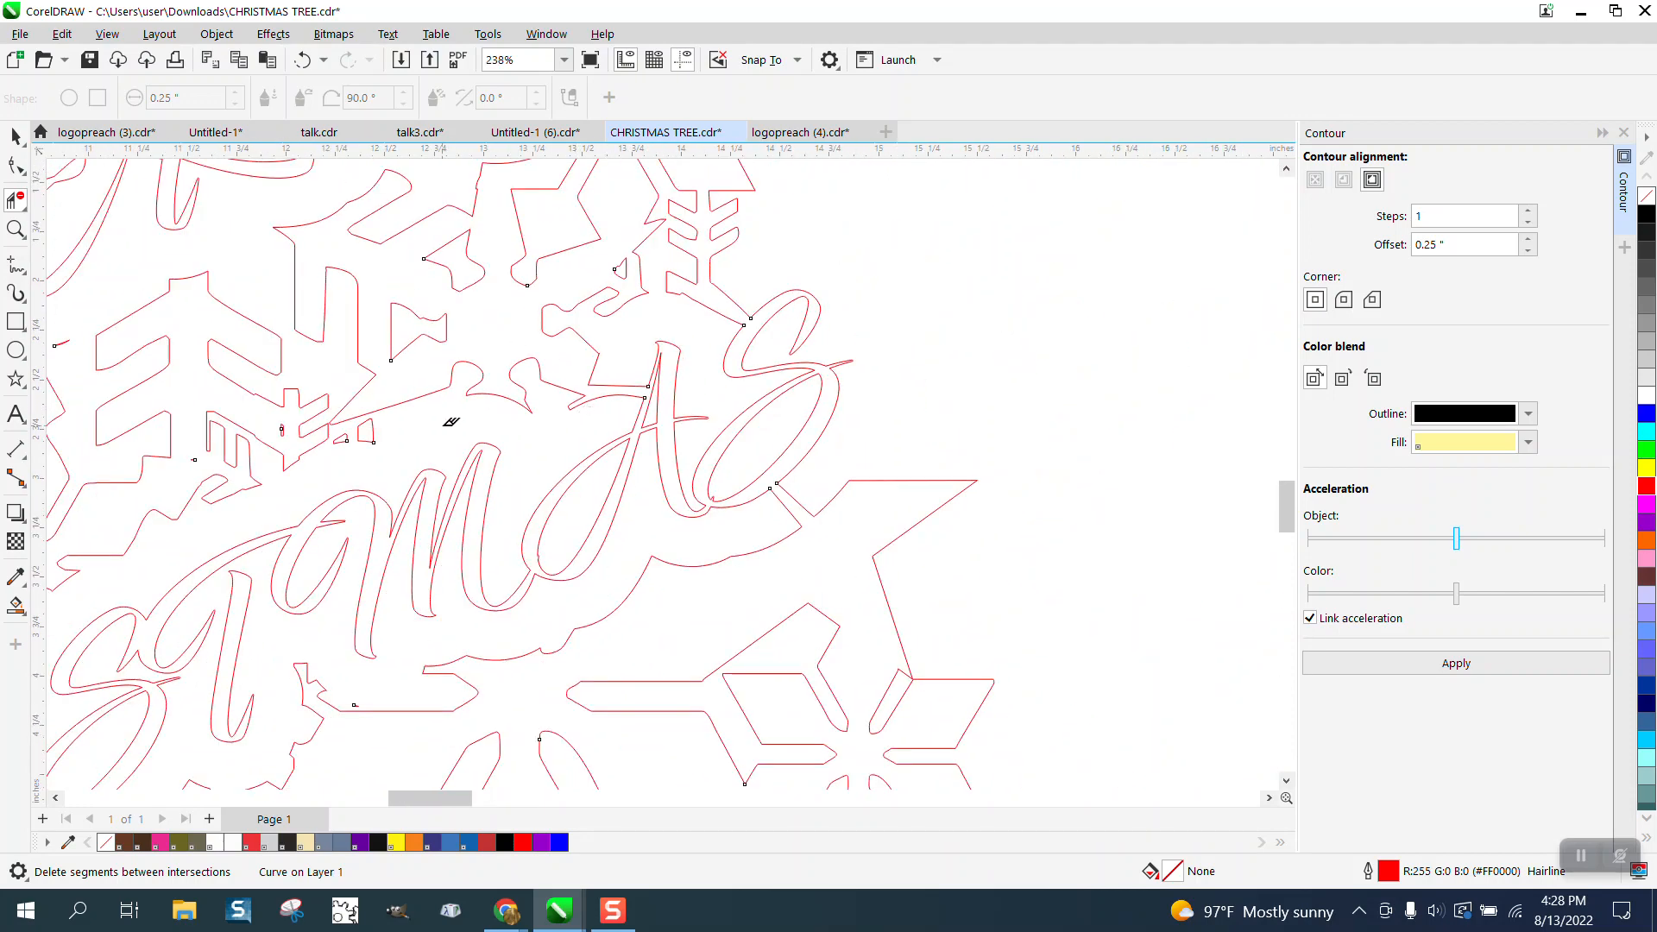
Draw a rectangle about 12.97 by 13.74 inches around the lettered tree, with no fill and a red outline.
scroll(450, 421, down, 3)
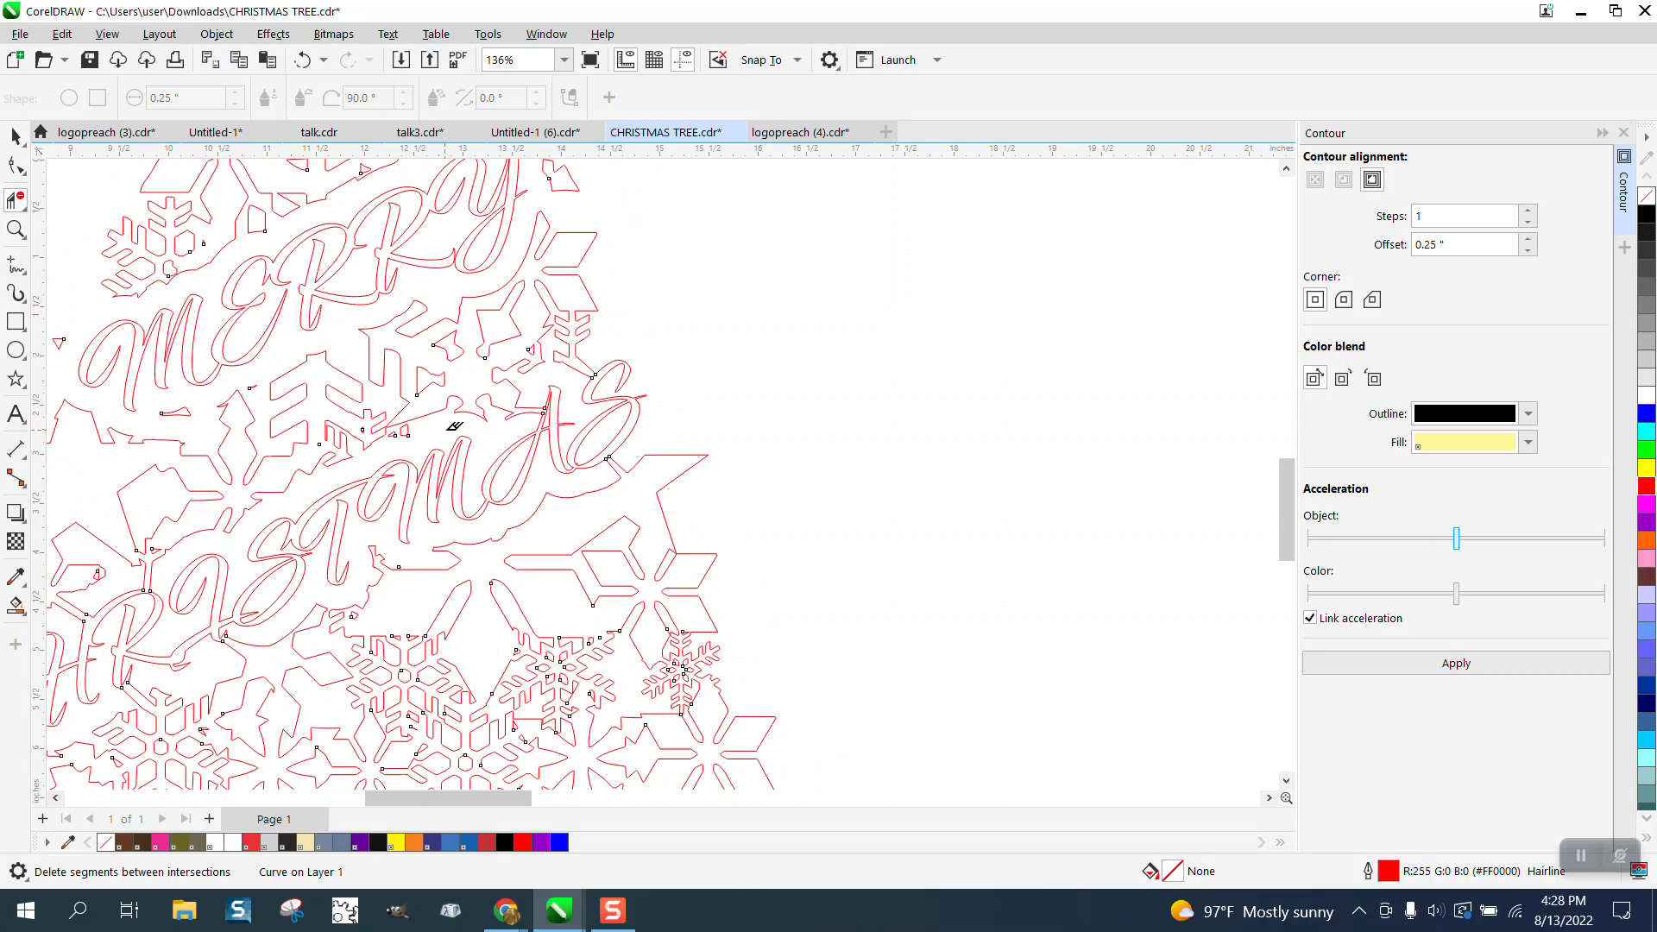
scroll(453, 426, down, 4)
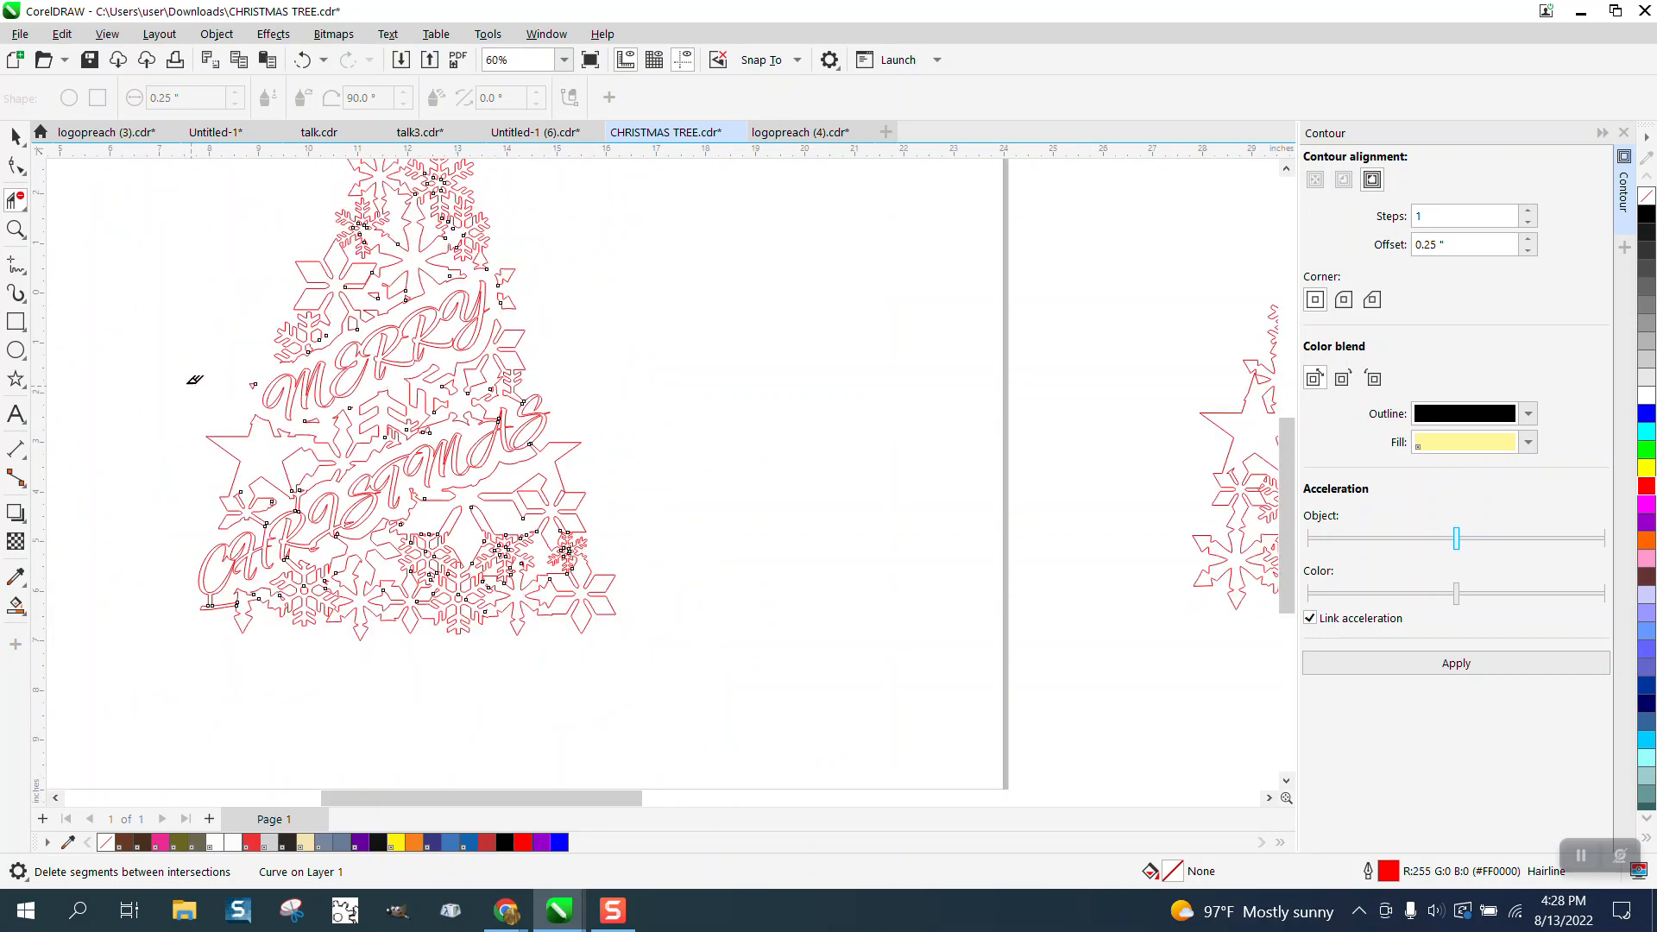
scroll(551, 424, down, 1)
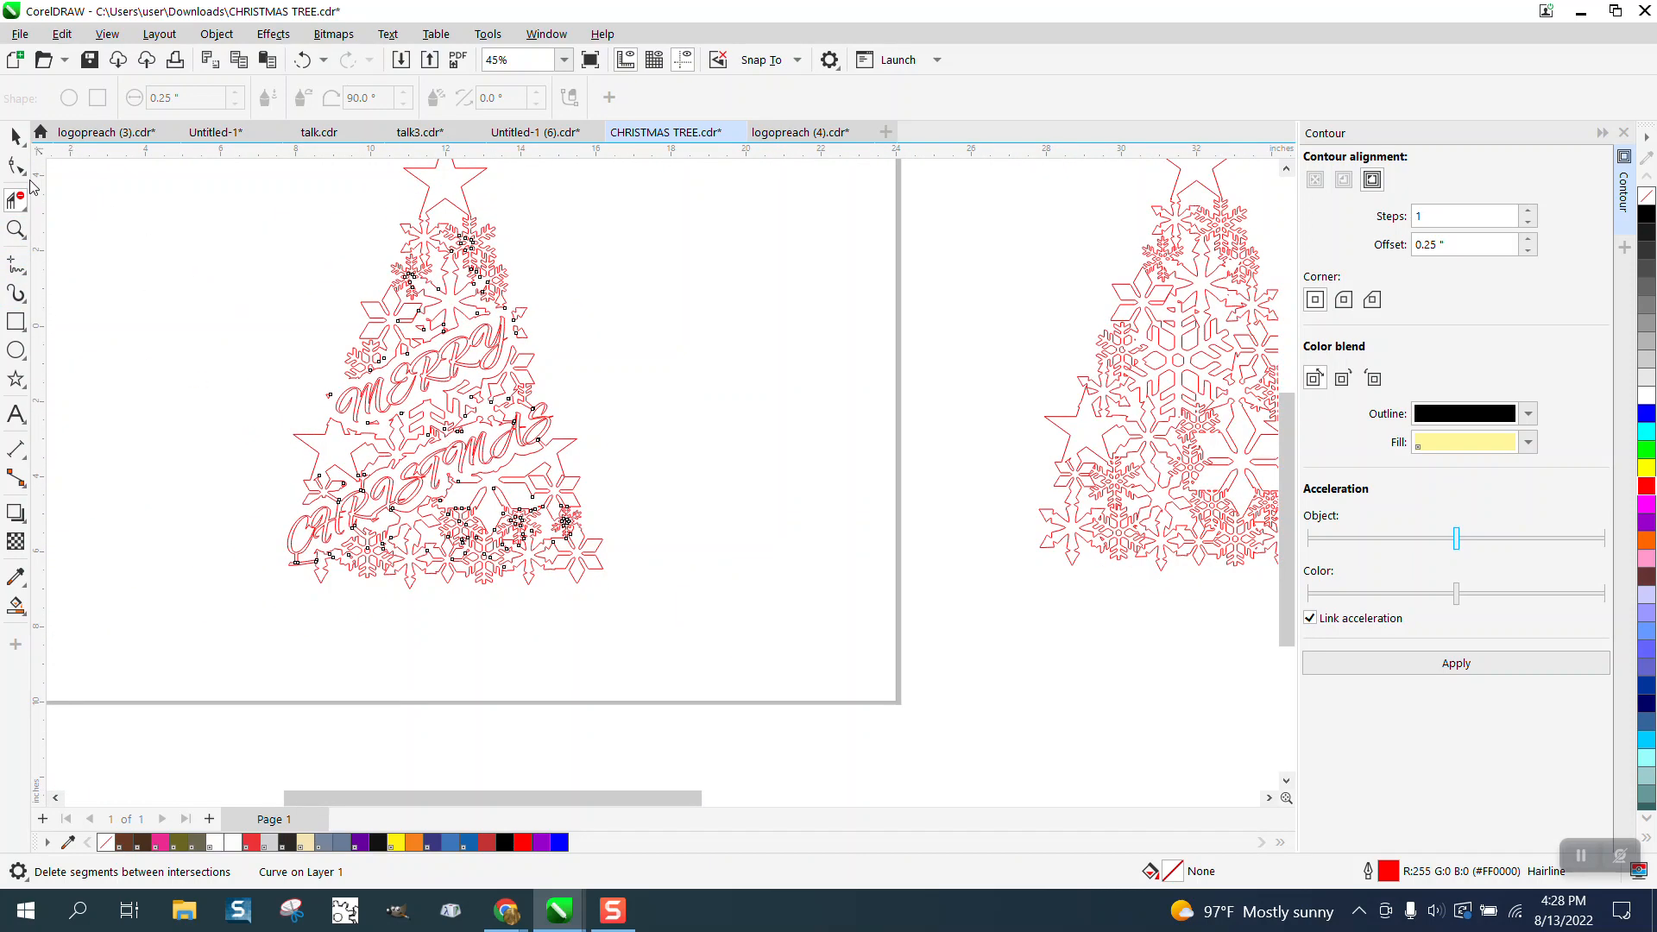
scroll(143, 231, down, 1)
click(15, 136)
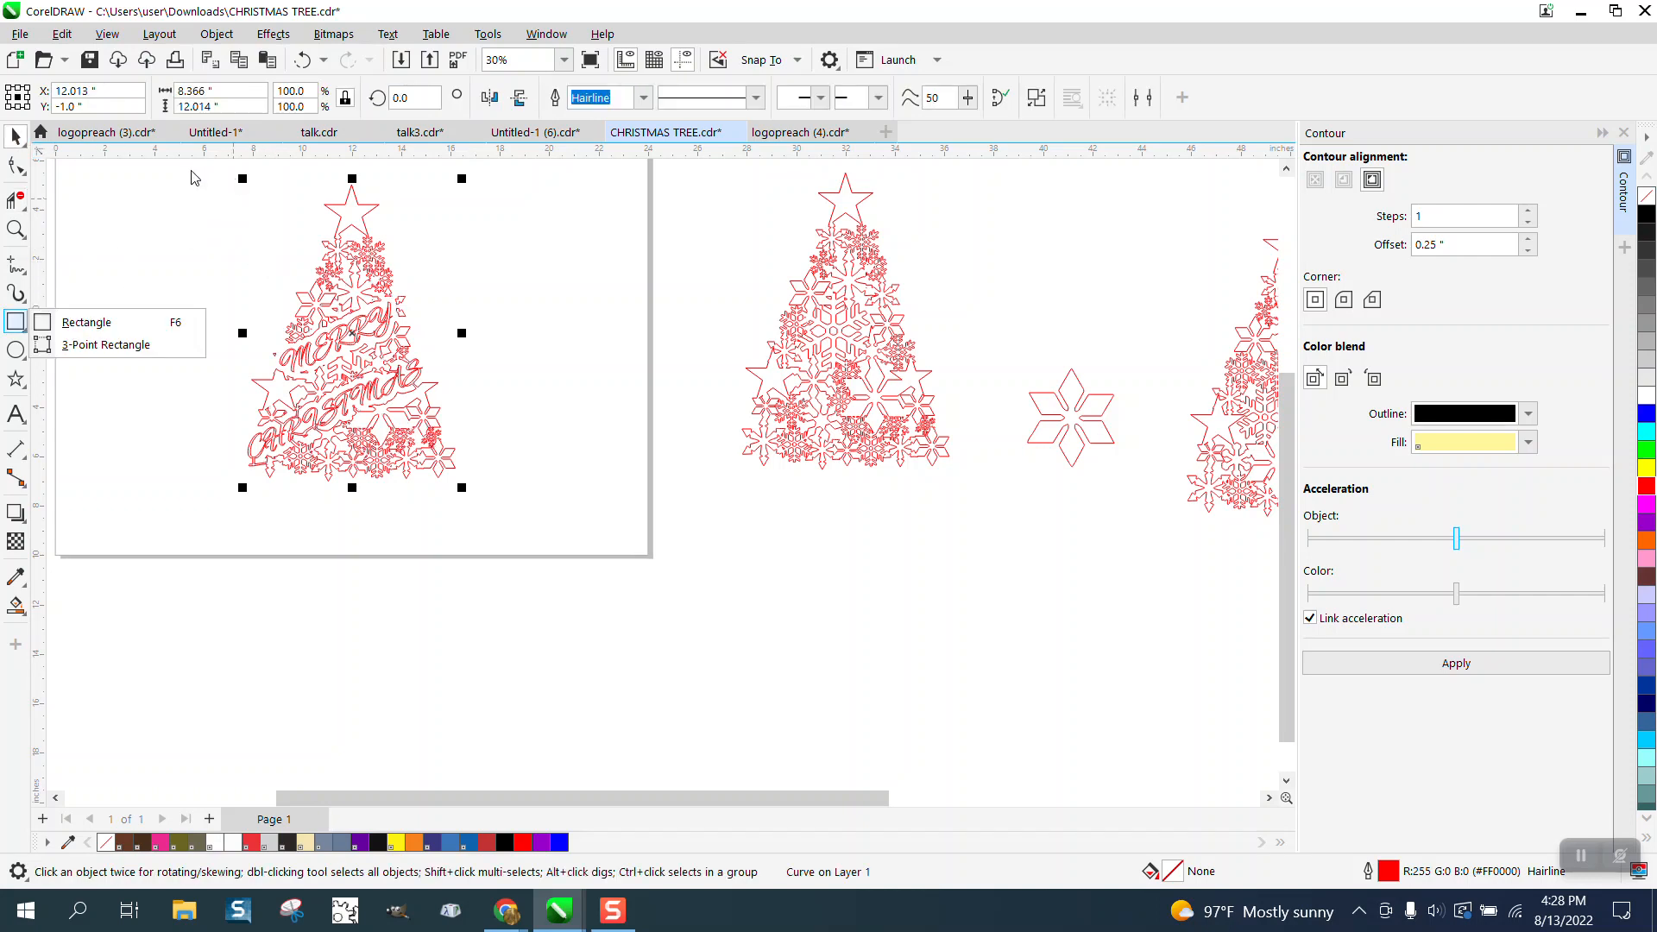
click(105, 319)
drag(223, 169, 544, 508)
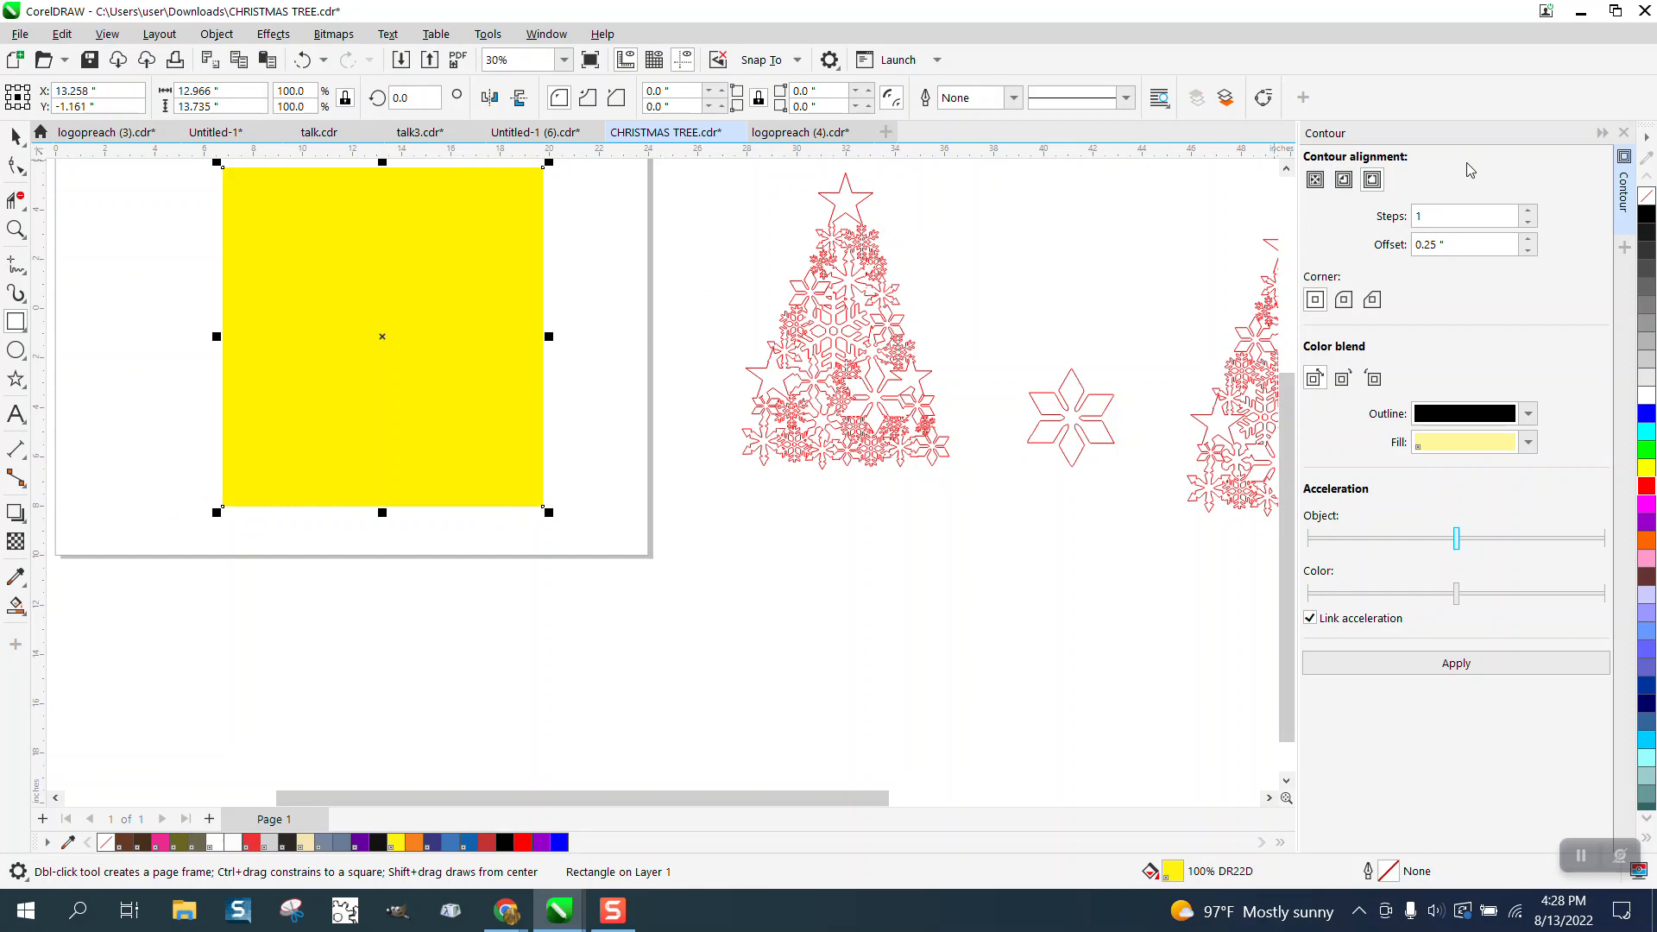
click(1646, 196)
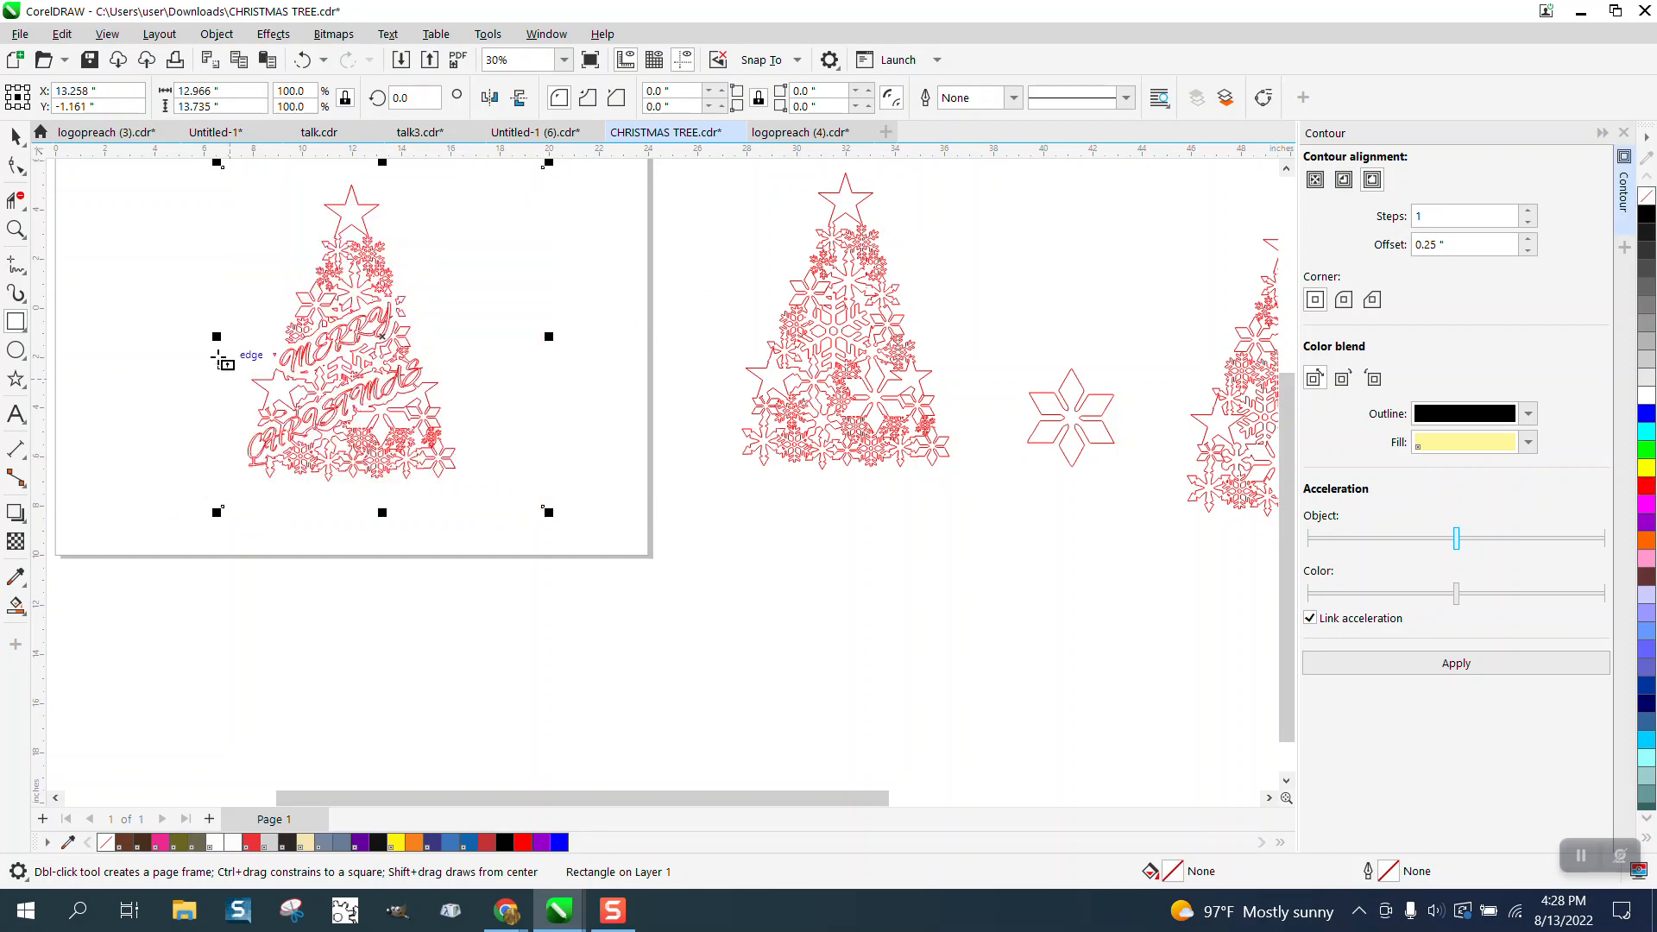
right_click(1647, 488)
Smart Fill the connected region at the lower star beside CHRISTMAS with purple and a 0.5 pt black outline.
click(16, 605)
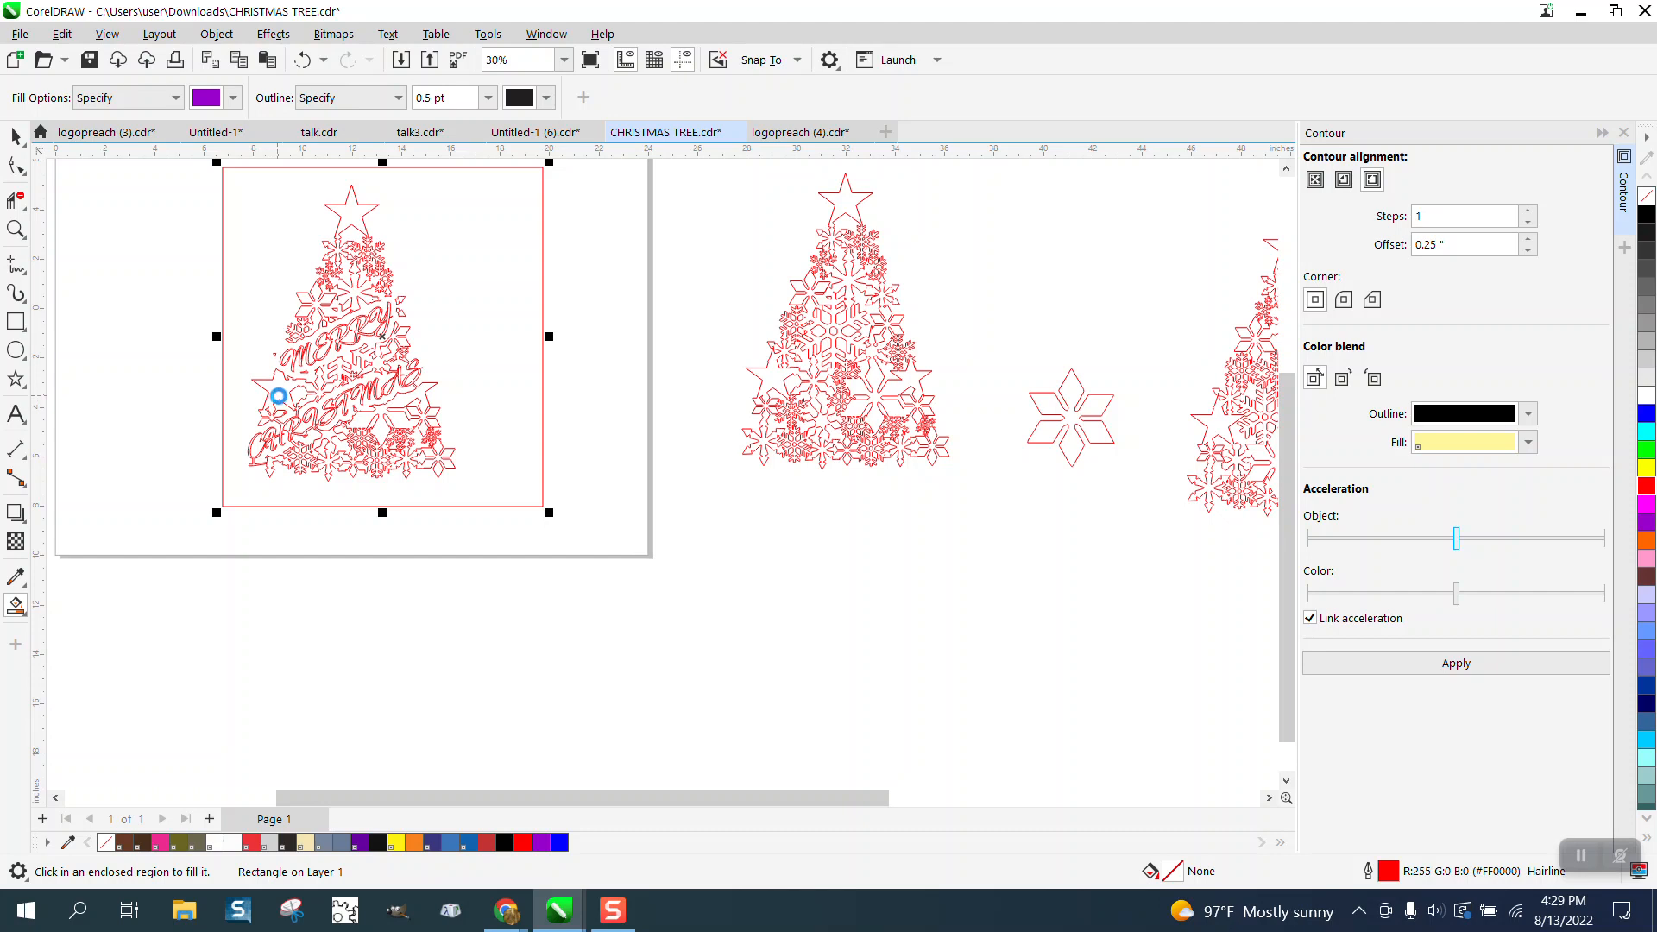
click(276, 410)
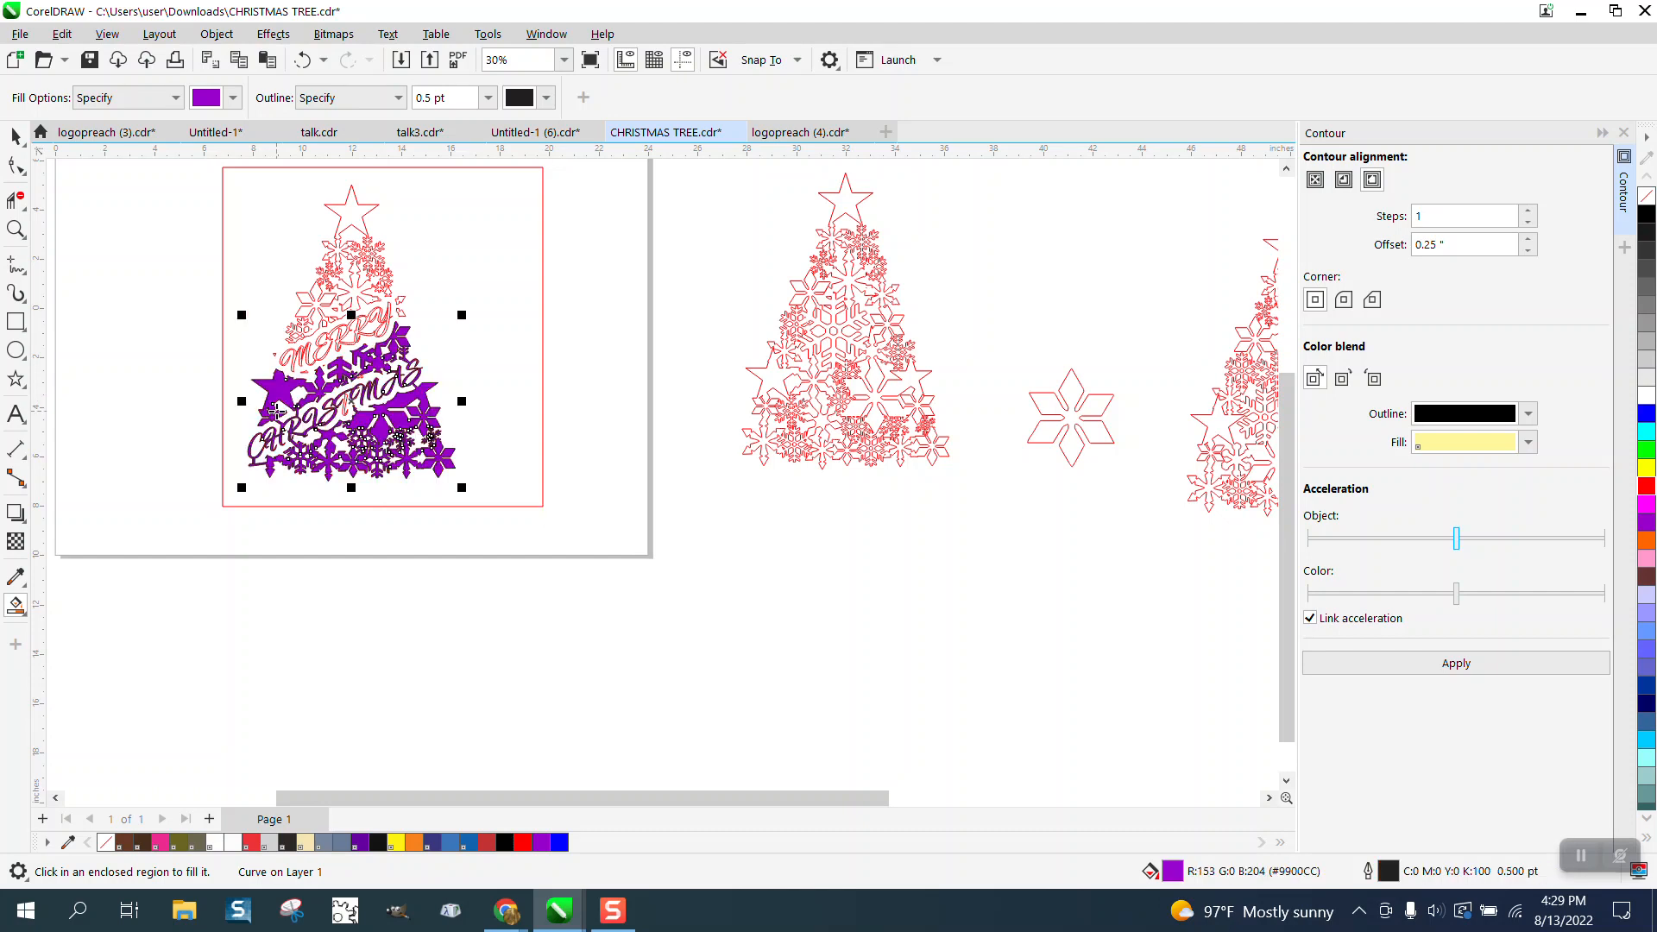
click(16, 229)
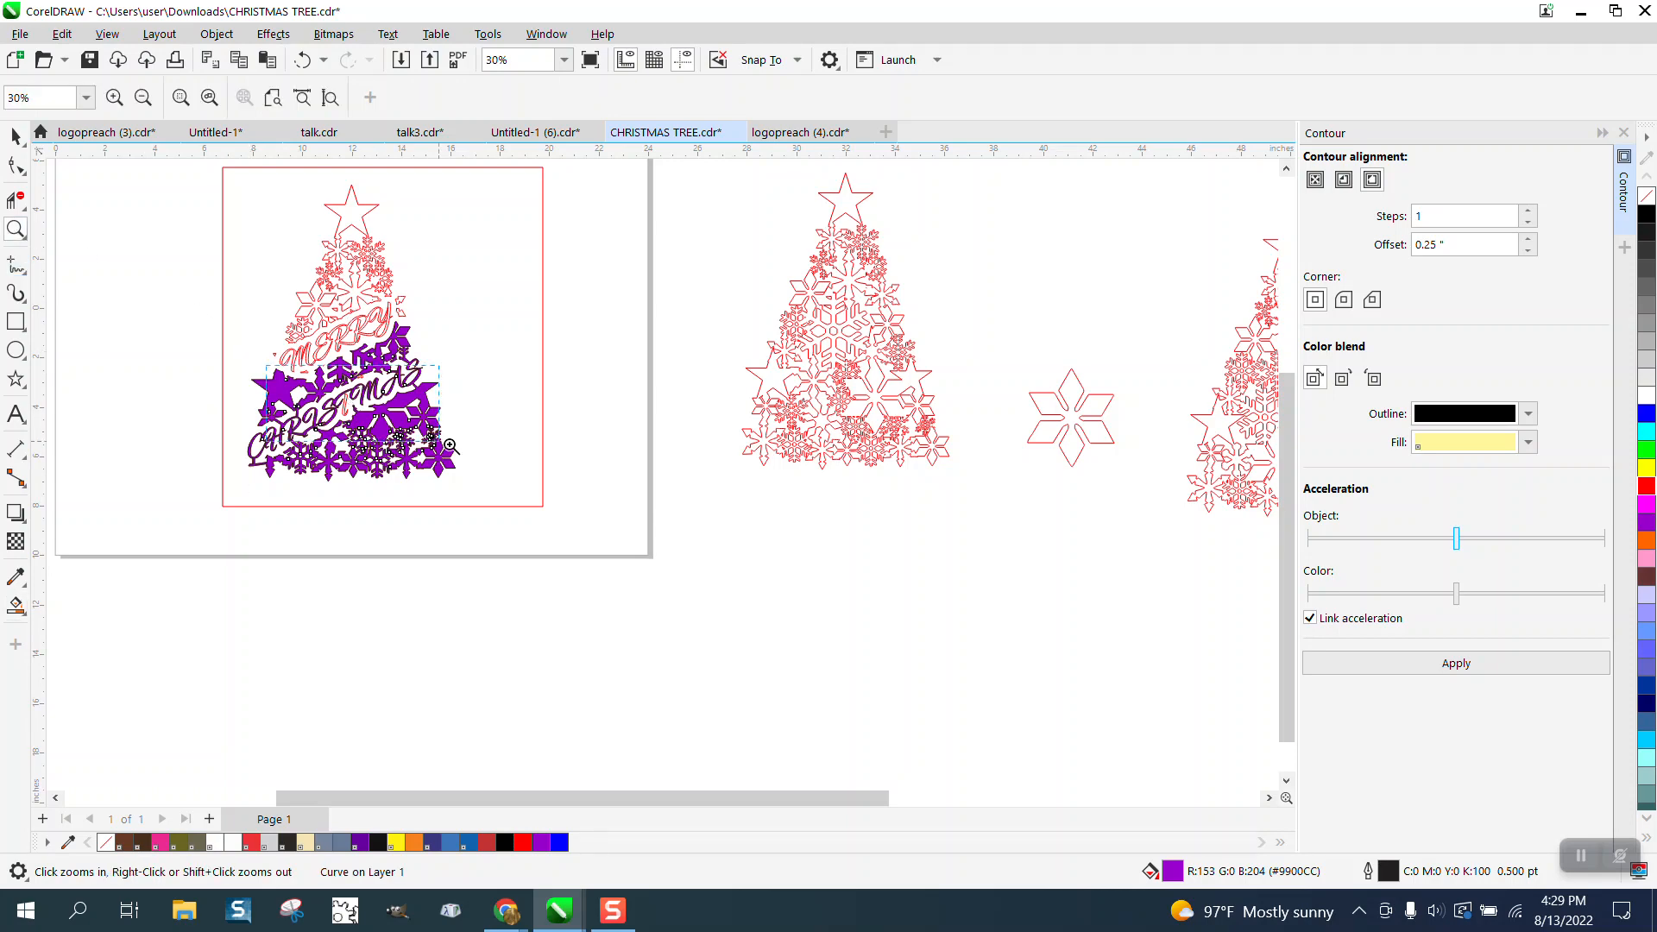
Inspect the filled lettering for disconnected strokes around the T of CHRISTMAS, and undo the purple Smart Fill.
click(509, 469)
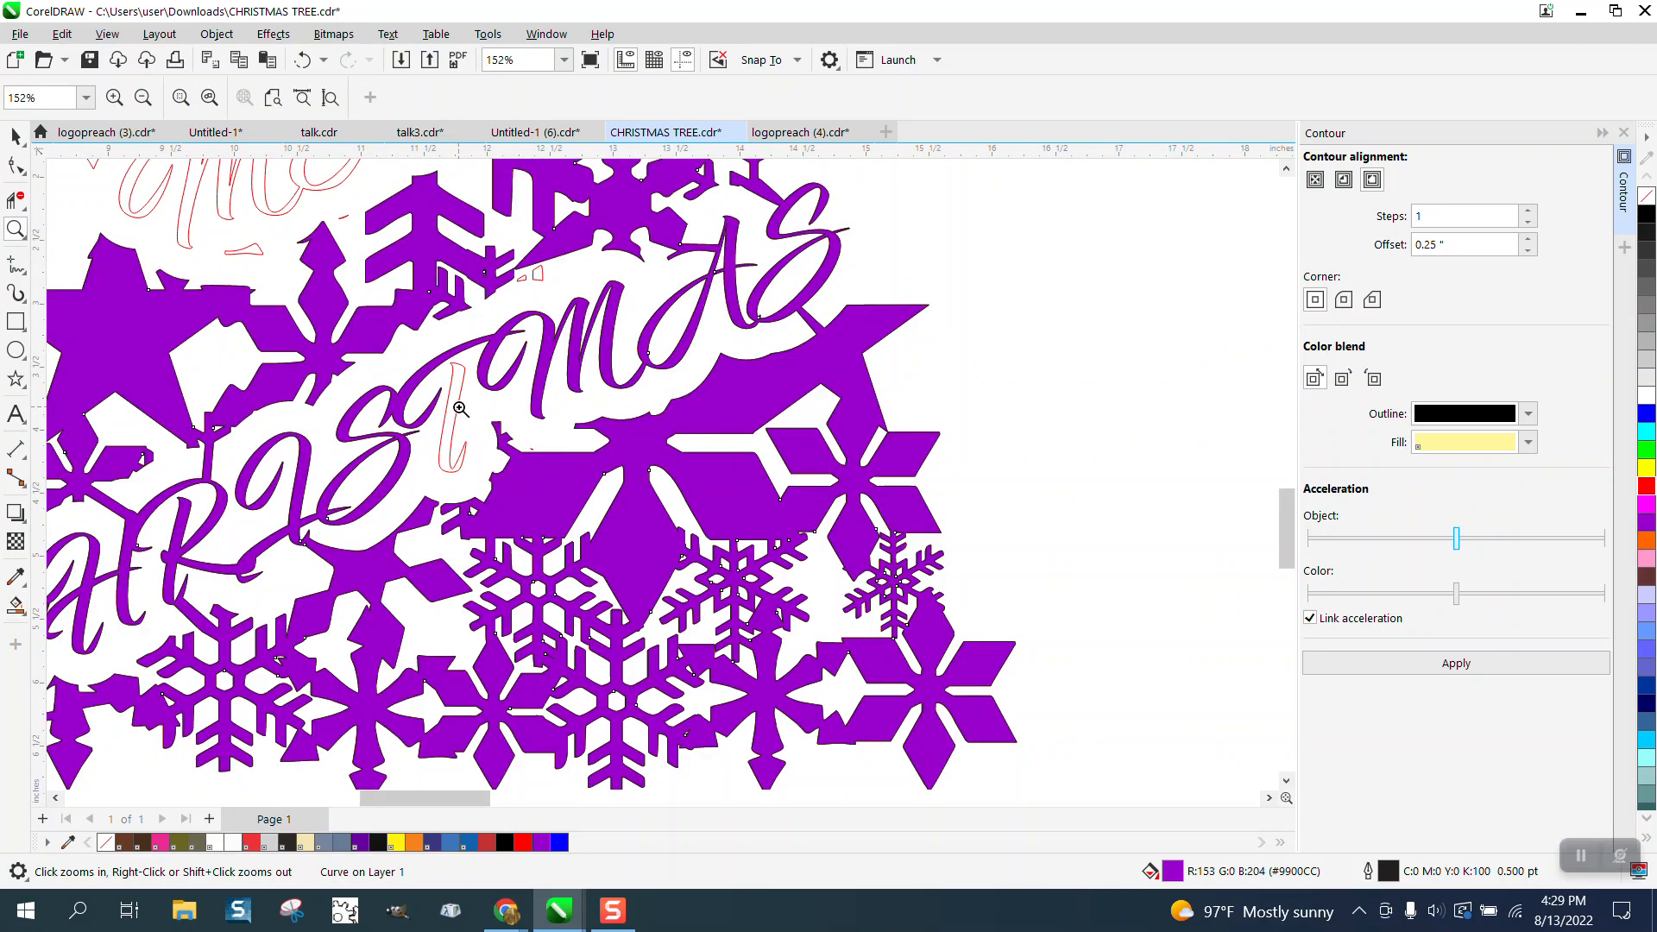
scroll(458, 418, down, 2)
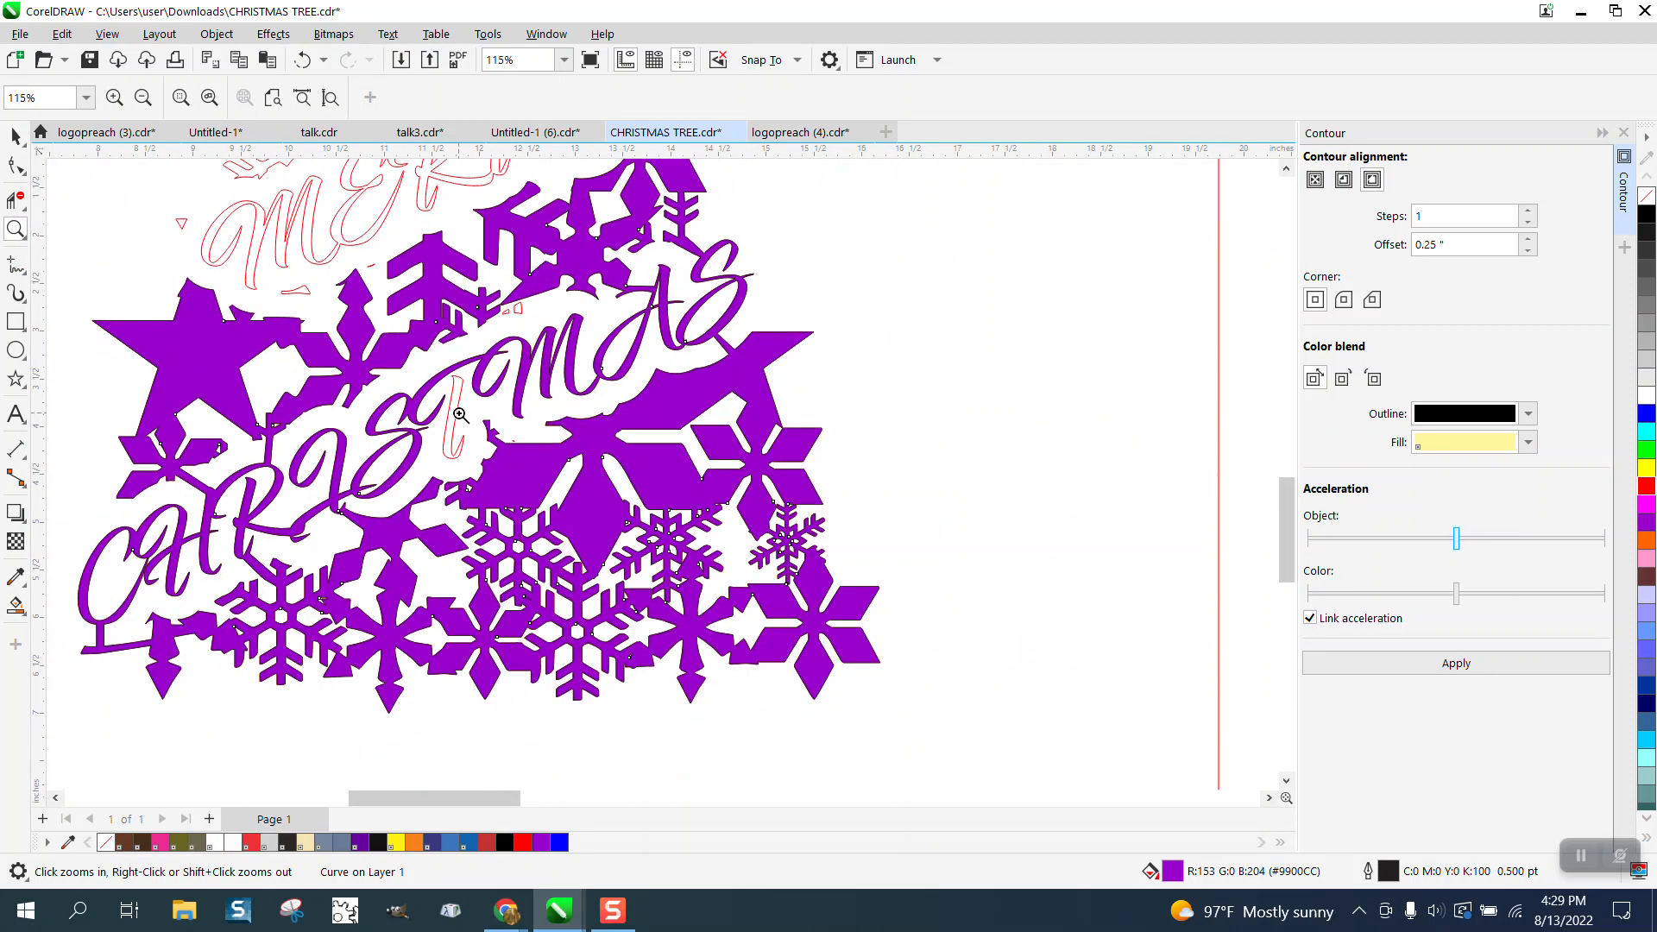
click(302, 60)
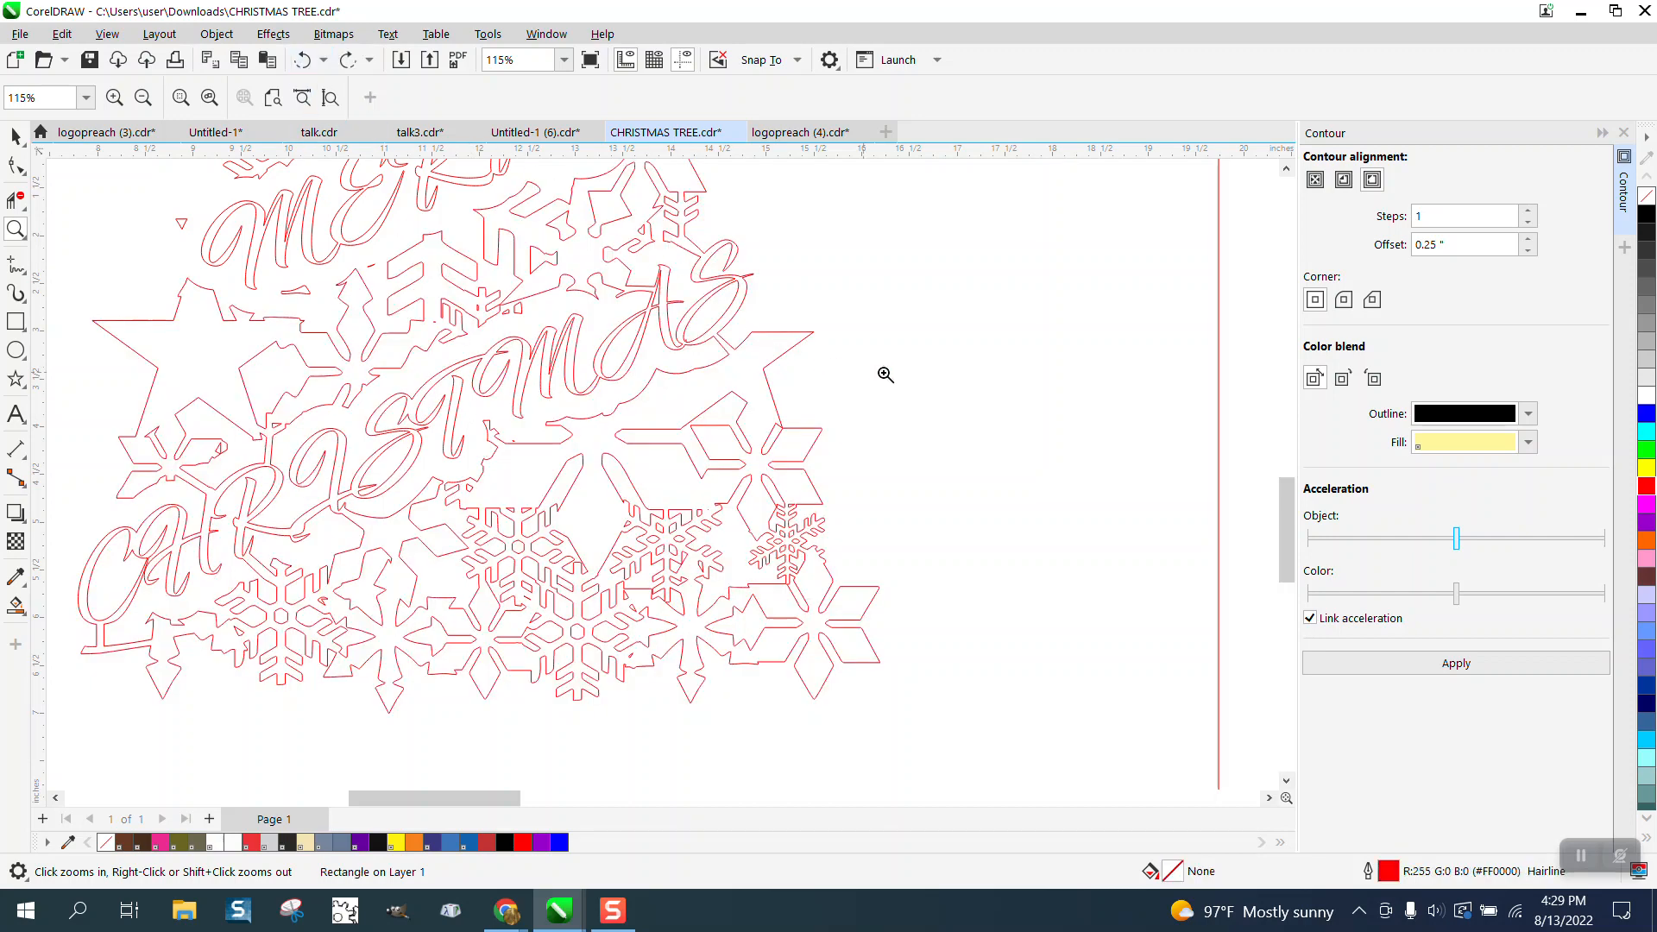
Extend the top end of the T's loose stem in CHRISTMAS upward about 0.14 inches into its crossbar.
click(17, 166)
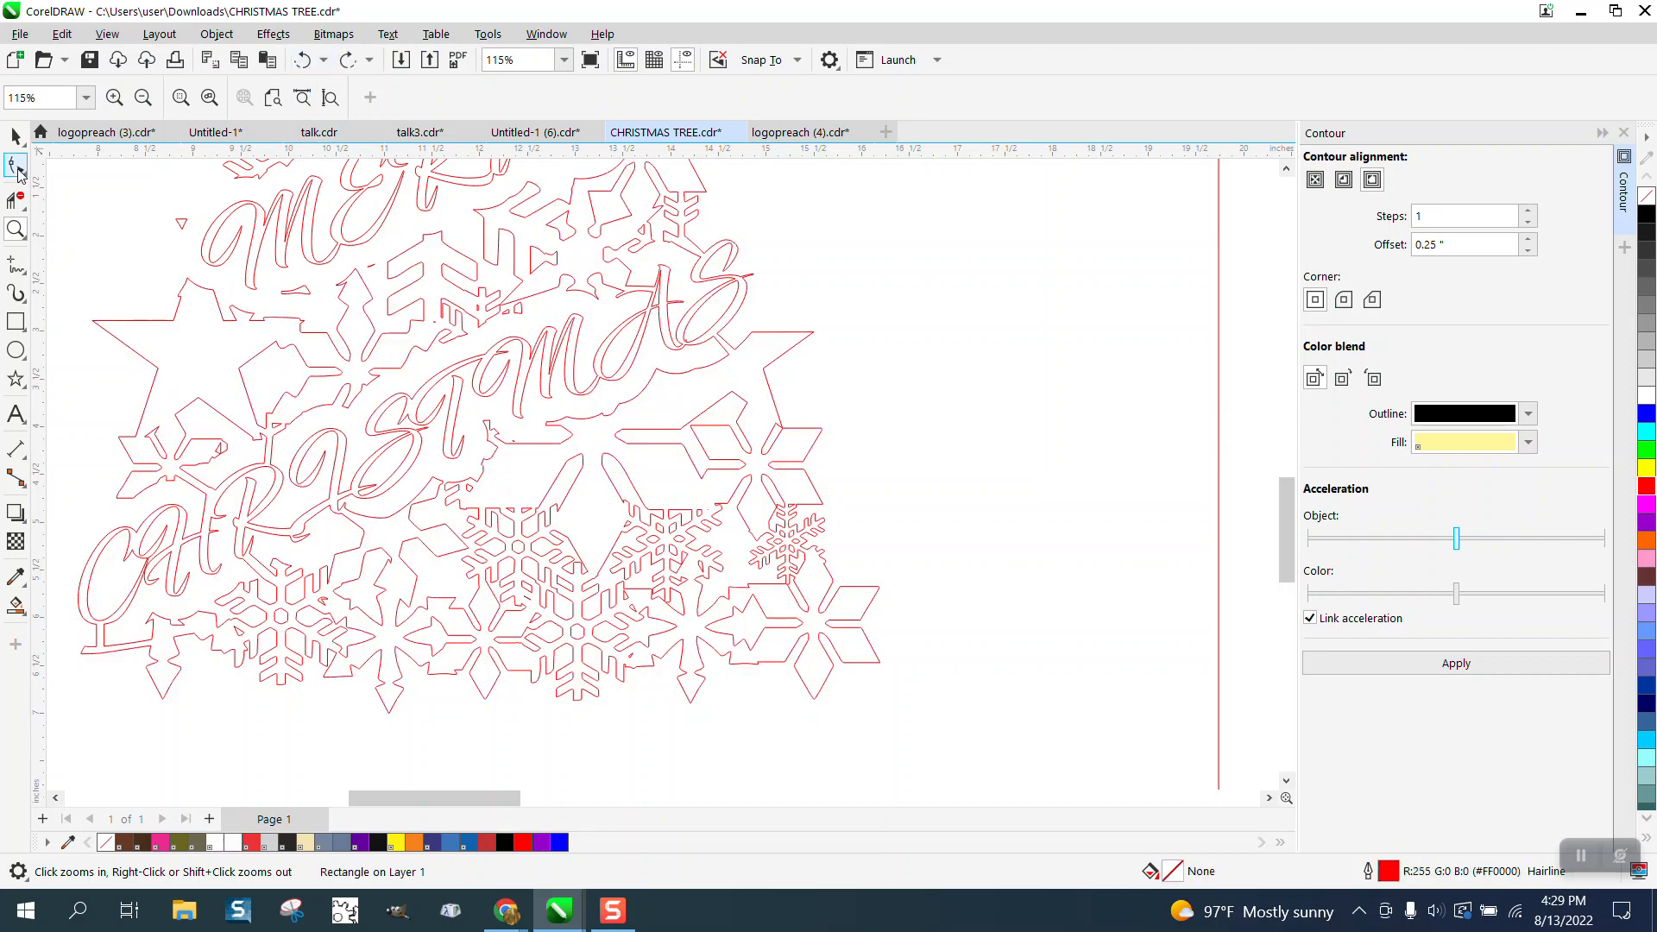
click(462, 404)
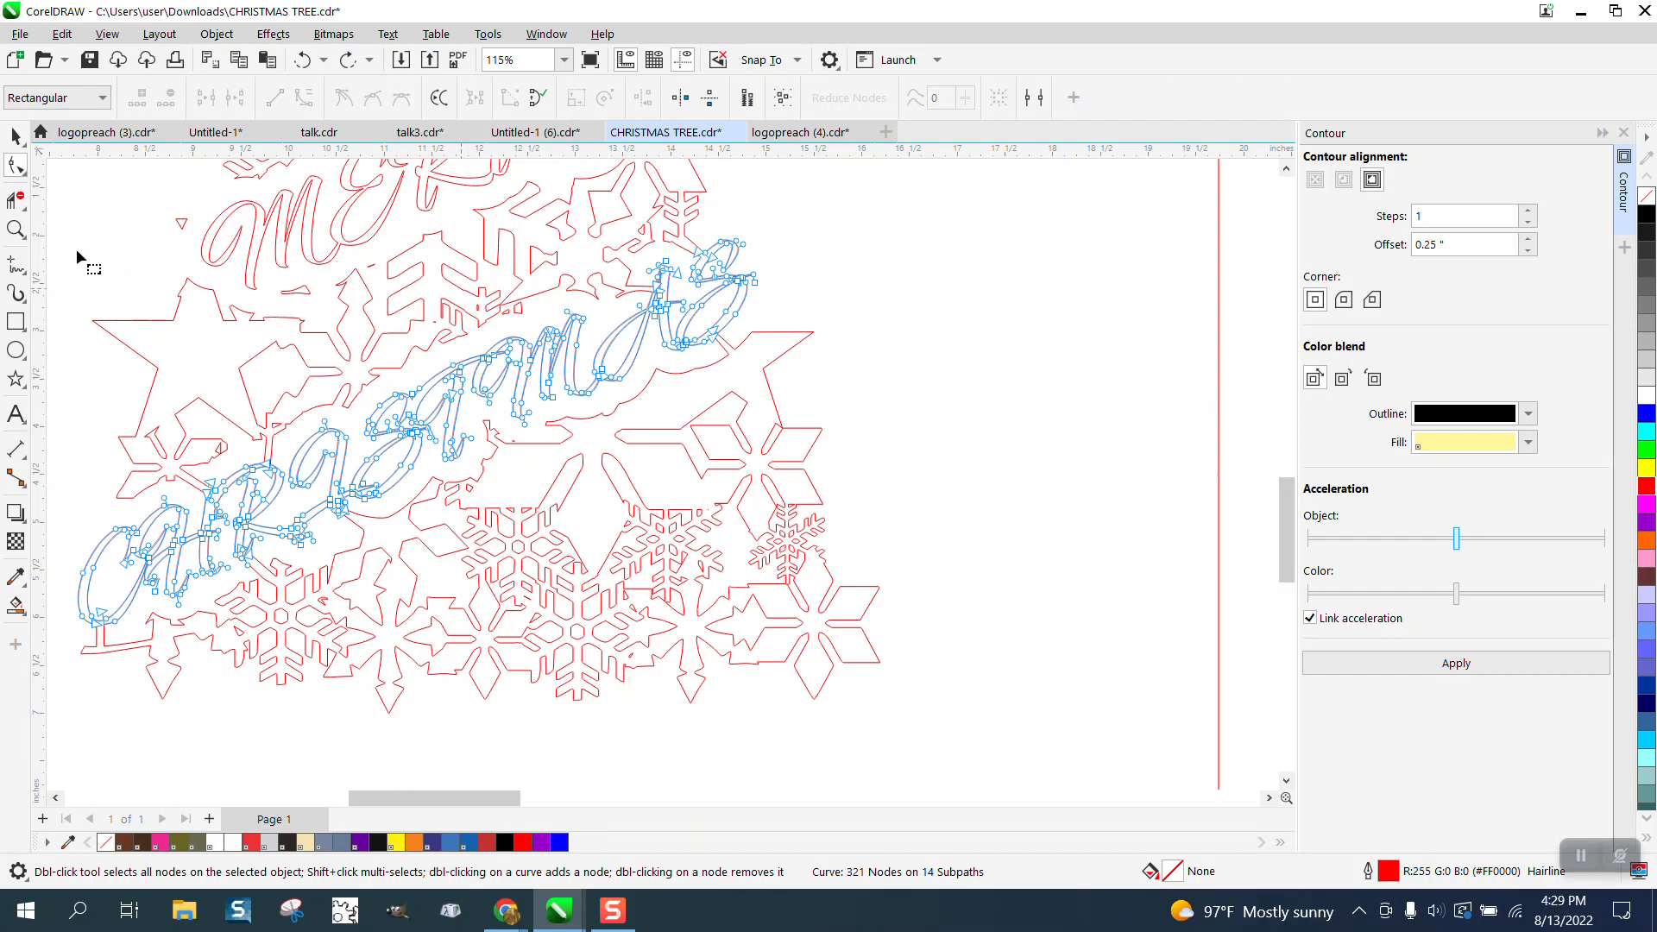
click(15, 227)
drag(414, 352, 597, 455)
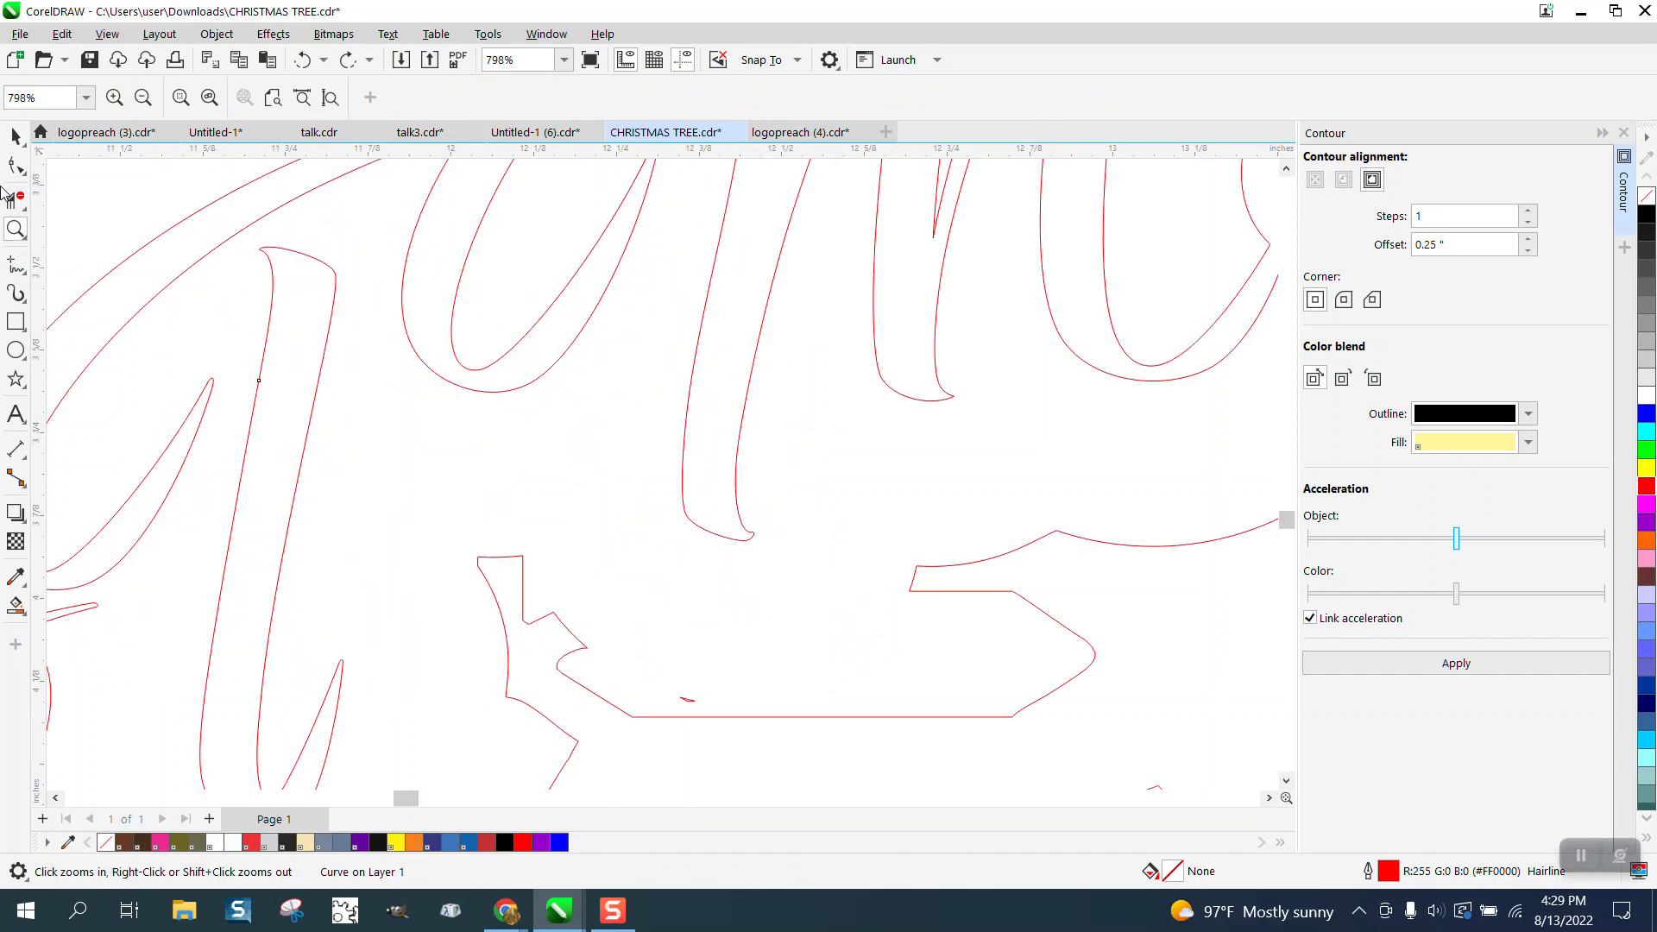
click(15, 164)
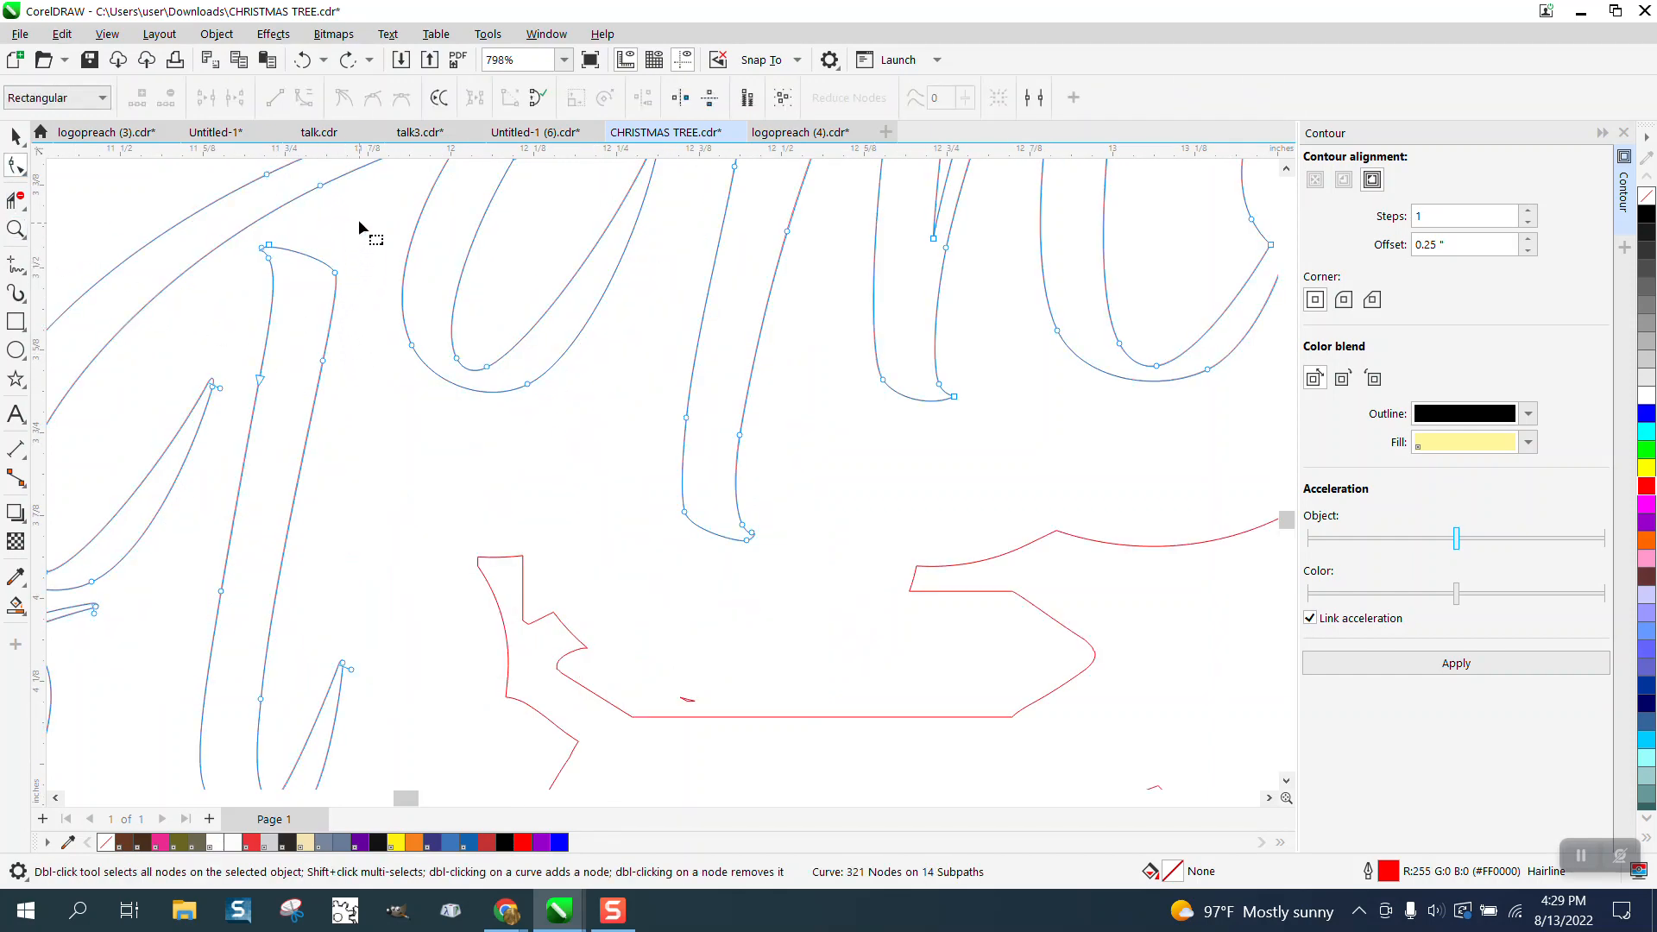
drag(248, 301, 248, 301)
drag(335, 273, 341, 177)
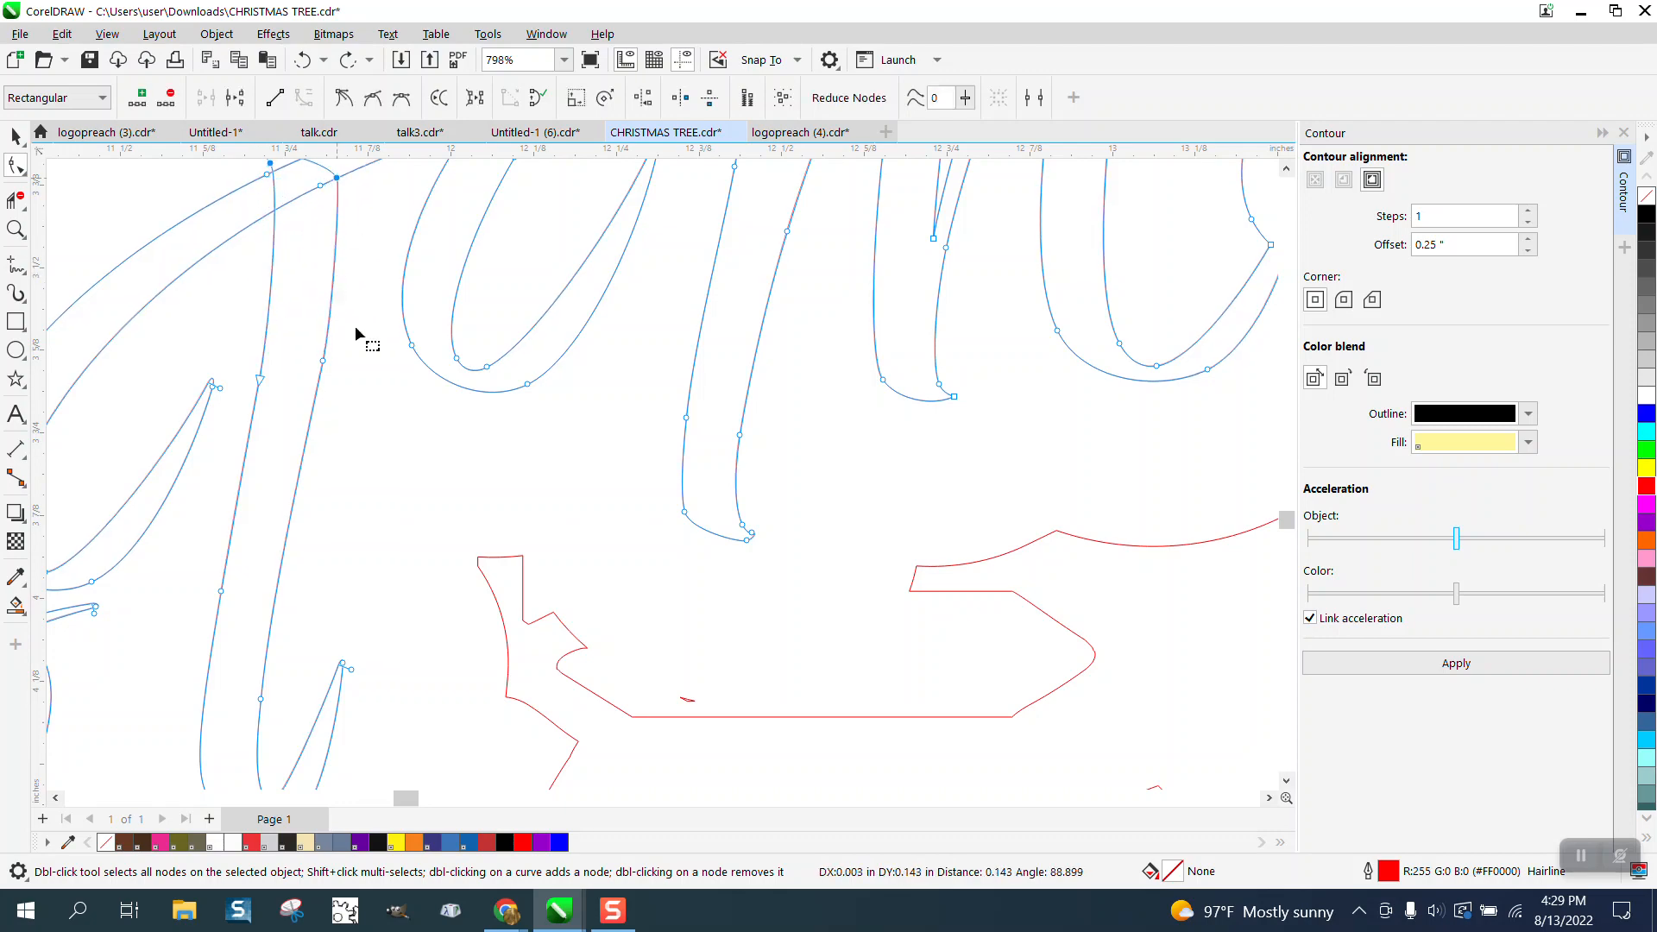
Trim the overlapping segments with Virtual Segment Delete where the T's stem meets its crossbar.
scroll(370, 407, down, 1)
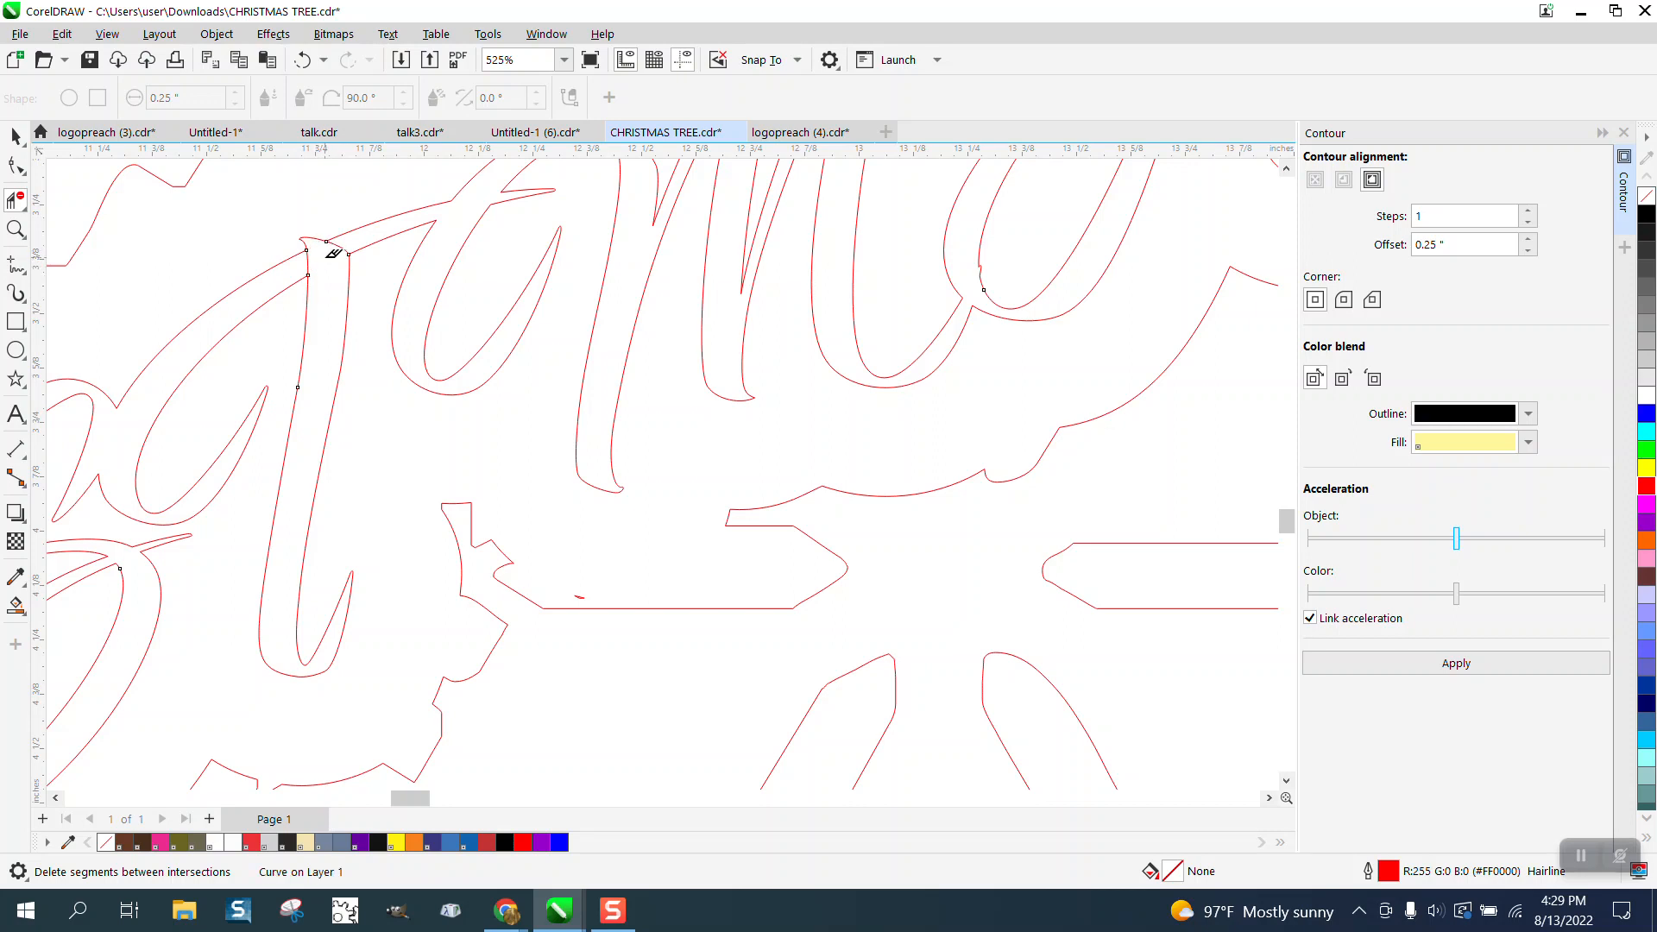
click(358, 249)
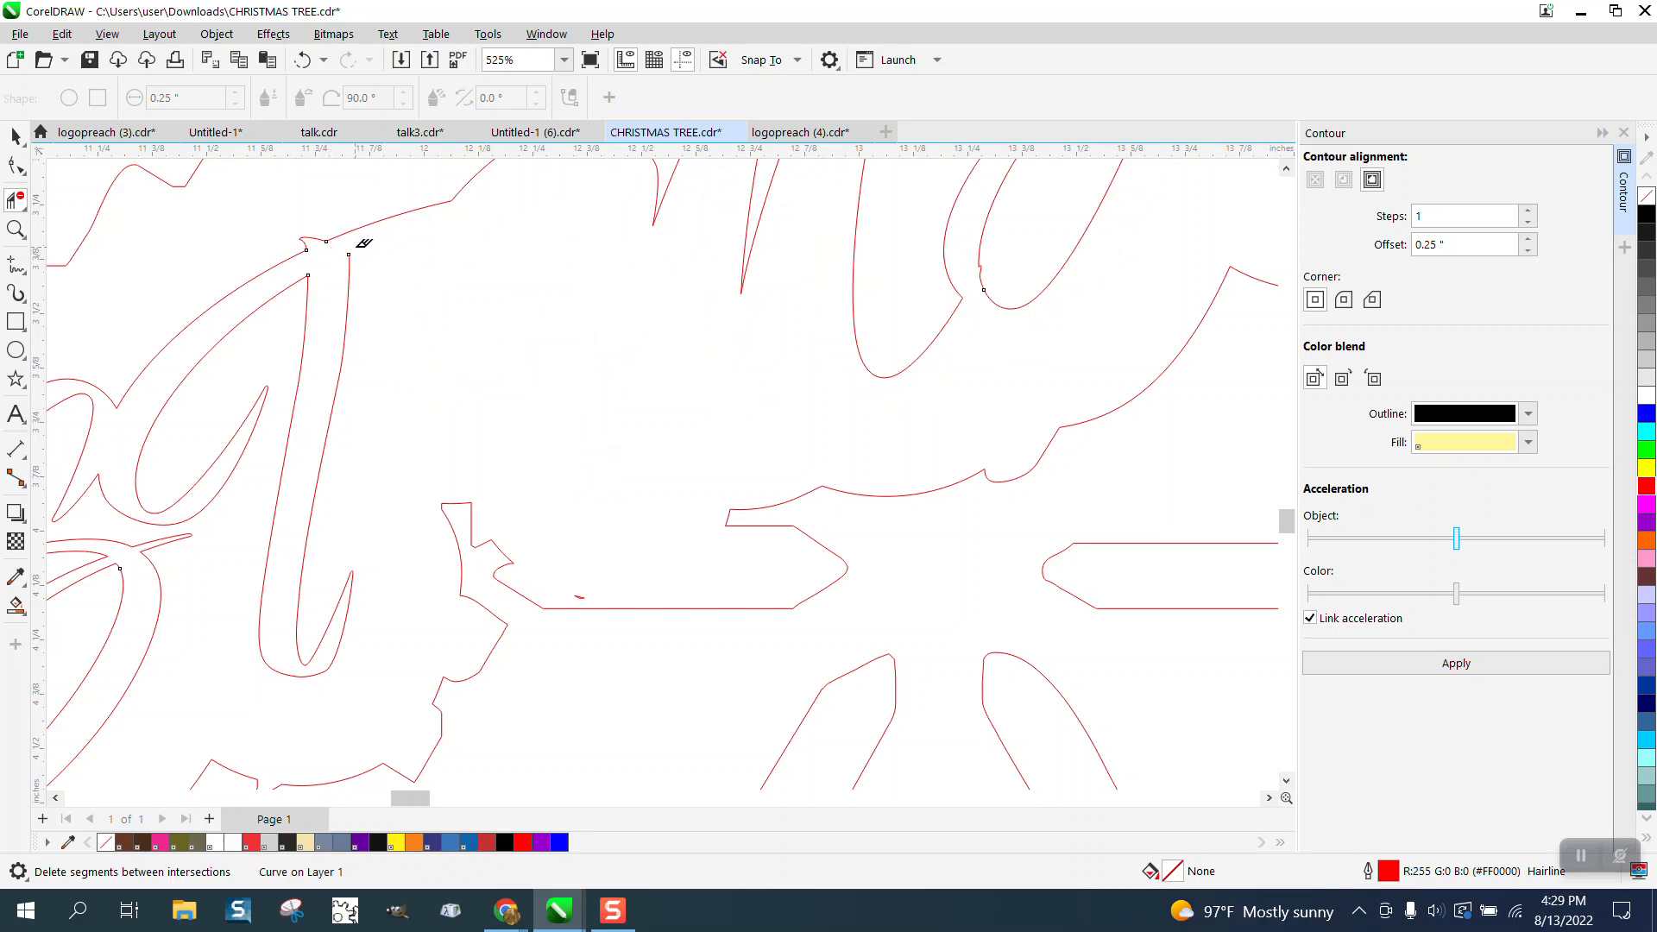
click(302, 60)
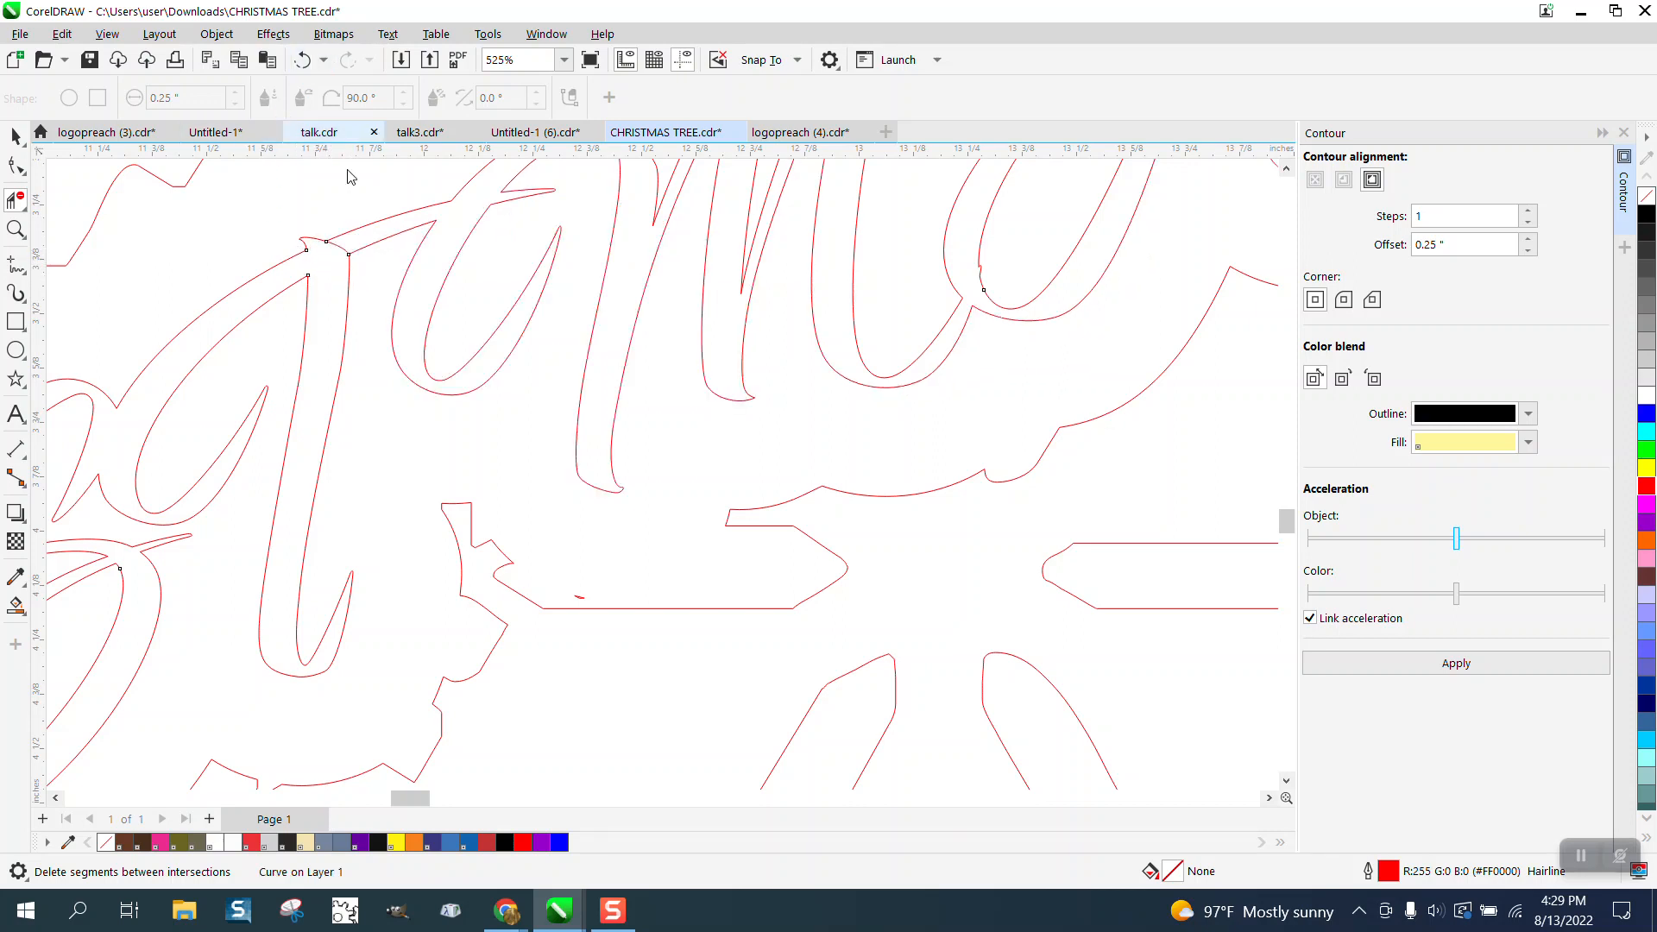
click(342, 239)
Smart Fill the connected CHRISTMAS section with purple and a 0.5 pt black outline, and undo the fill on the section above MERRY.
scroll(326, 342, down, 5)
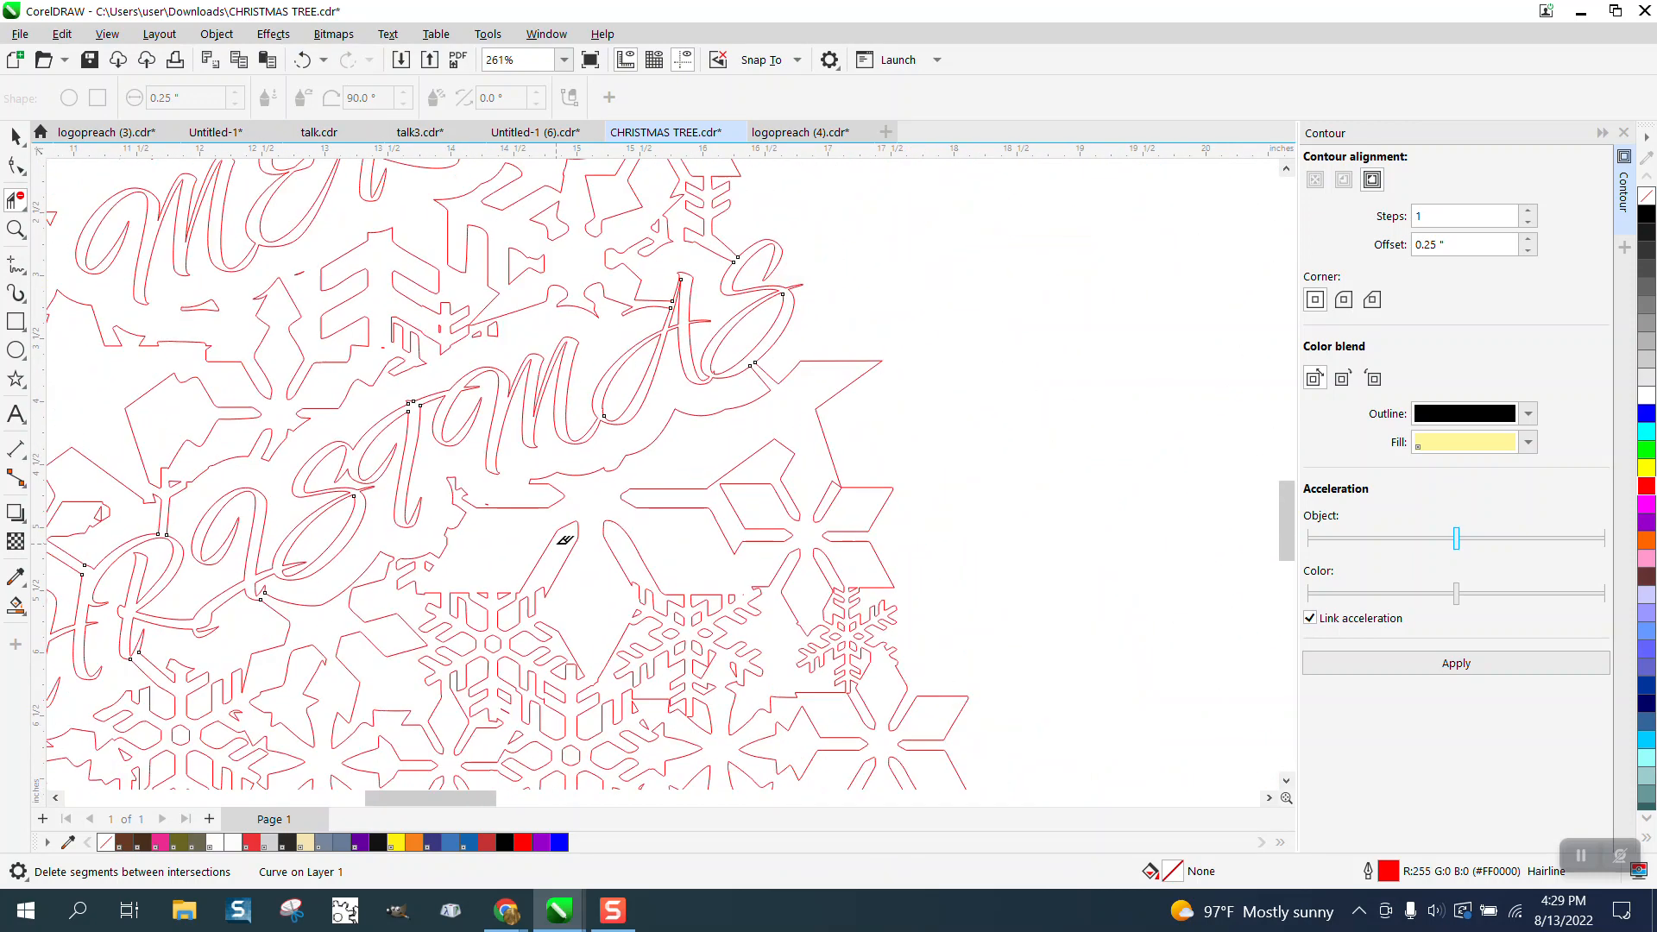
scroll(565, 540, down, 2)
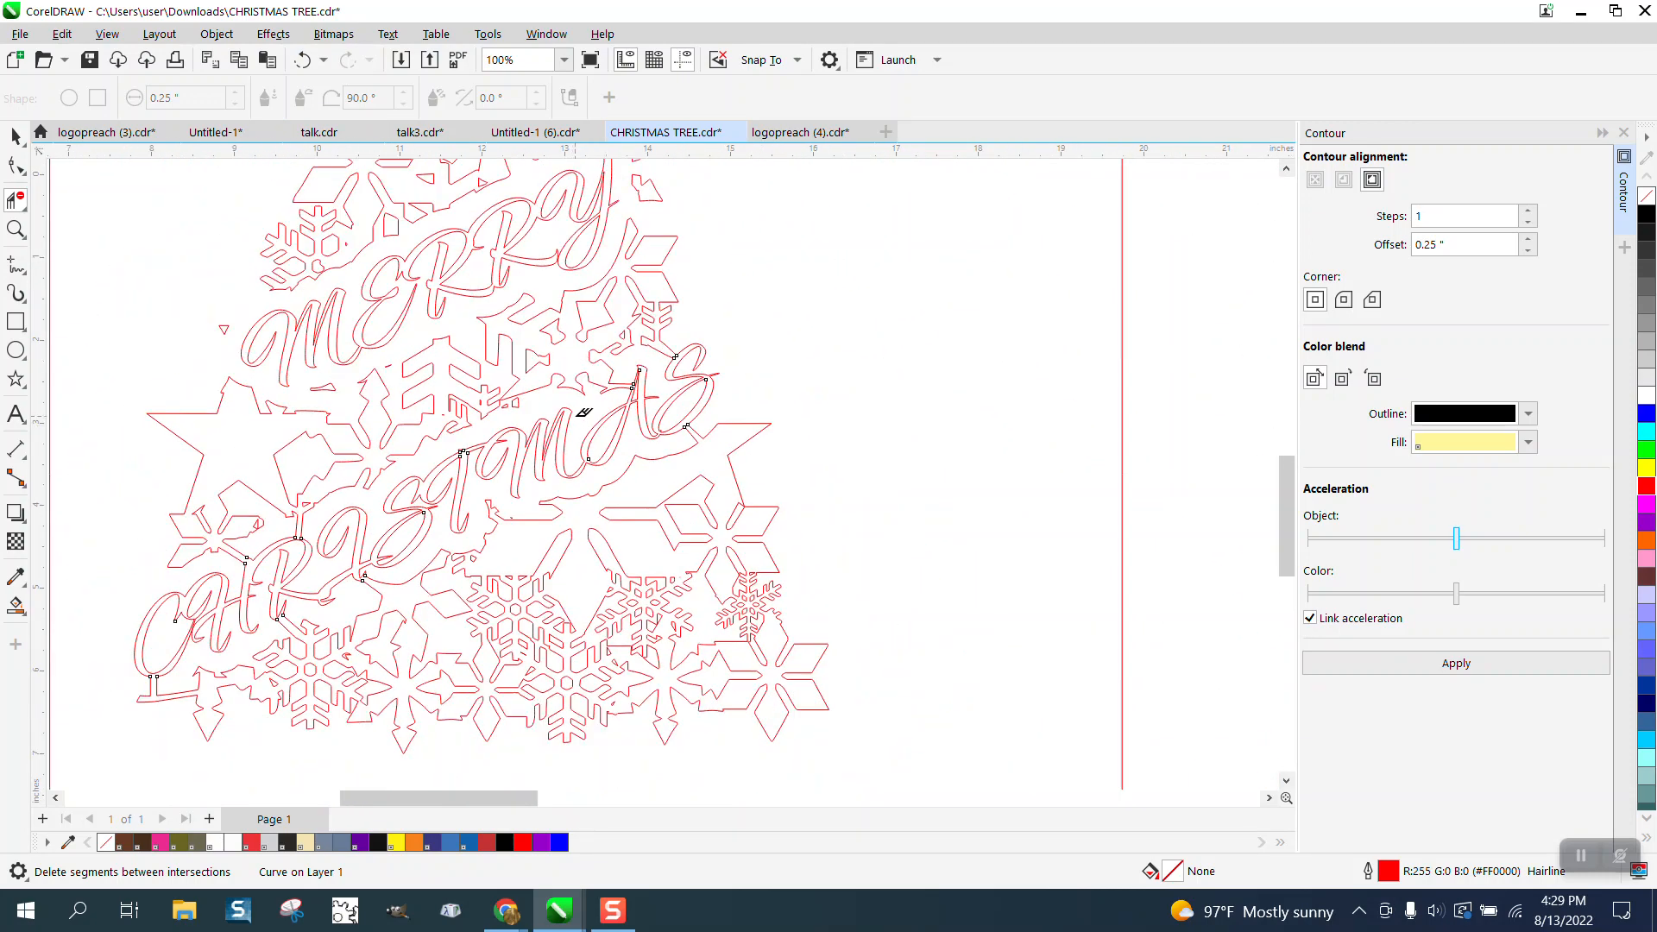
scroll(401, 453, down, 1)
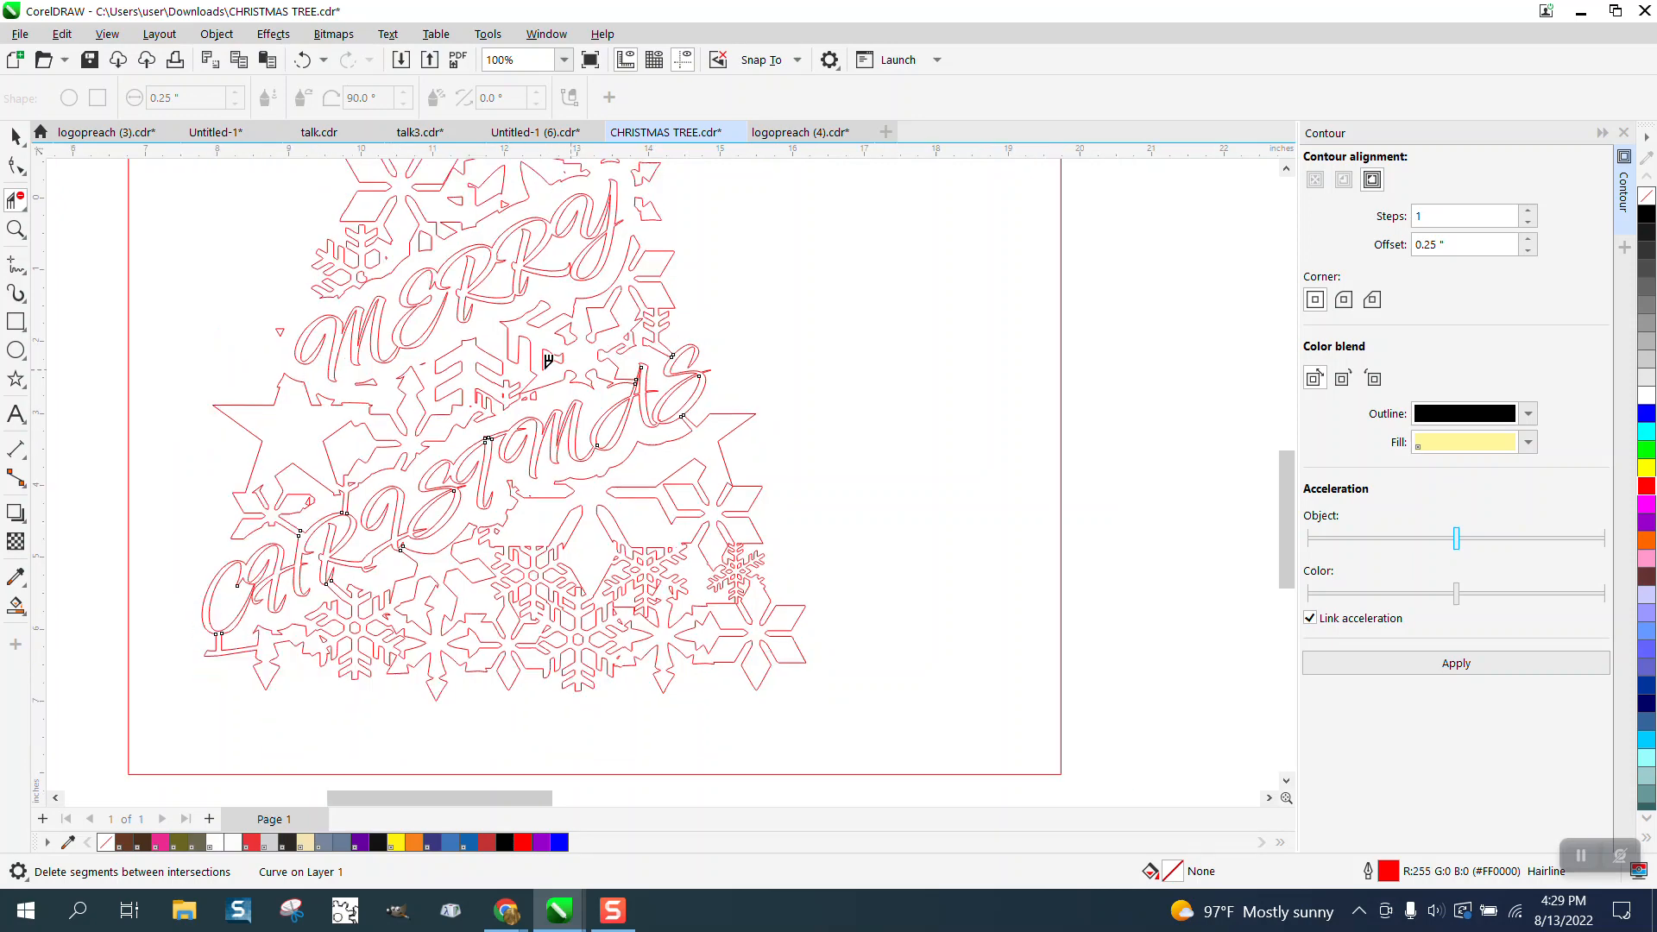
click(15, 606)
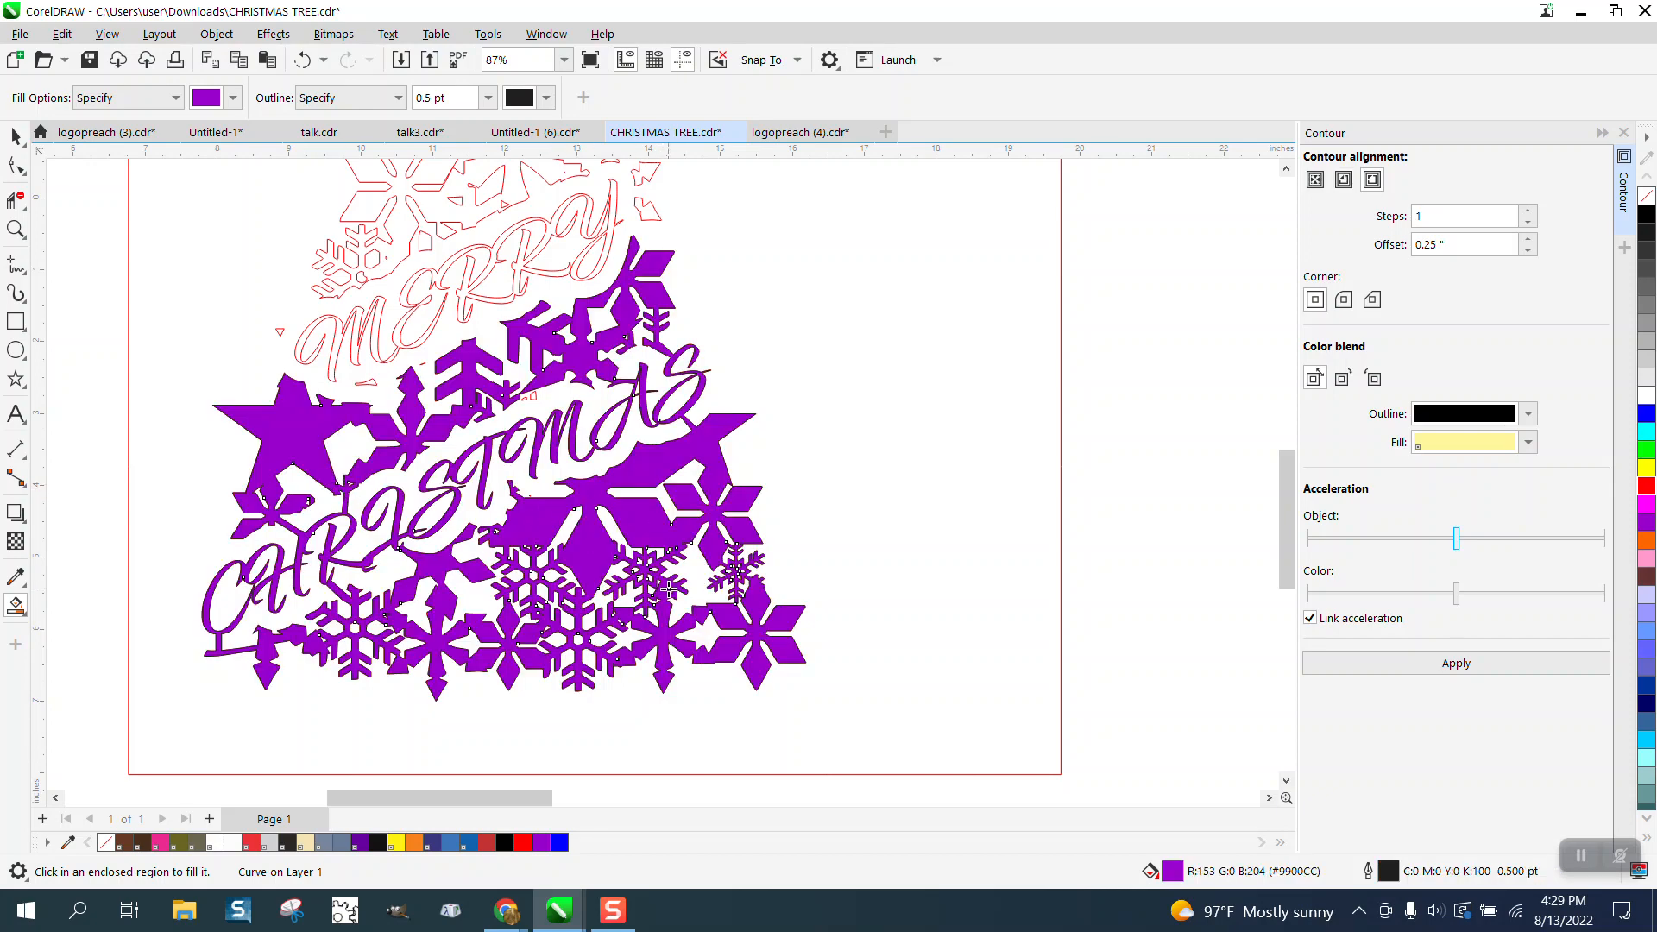
scroll(669, 589, down, 1)
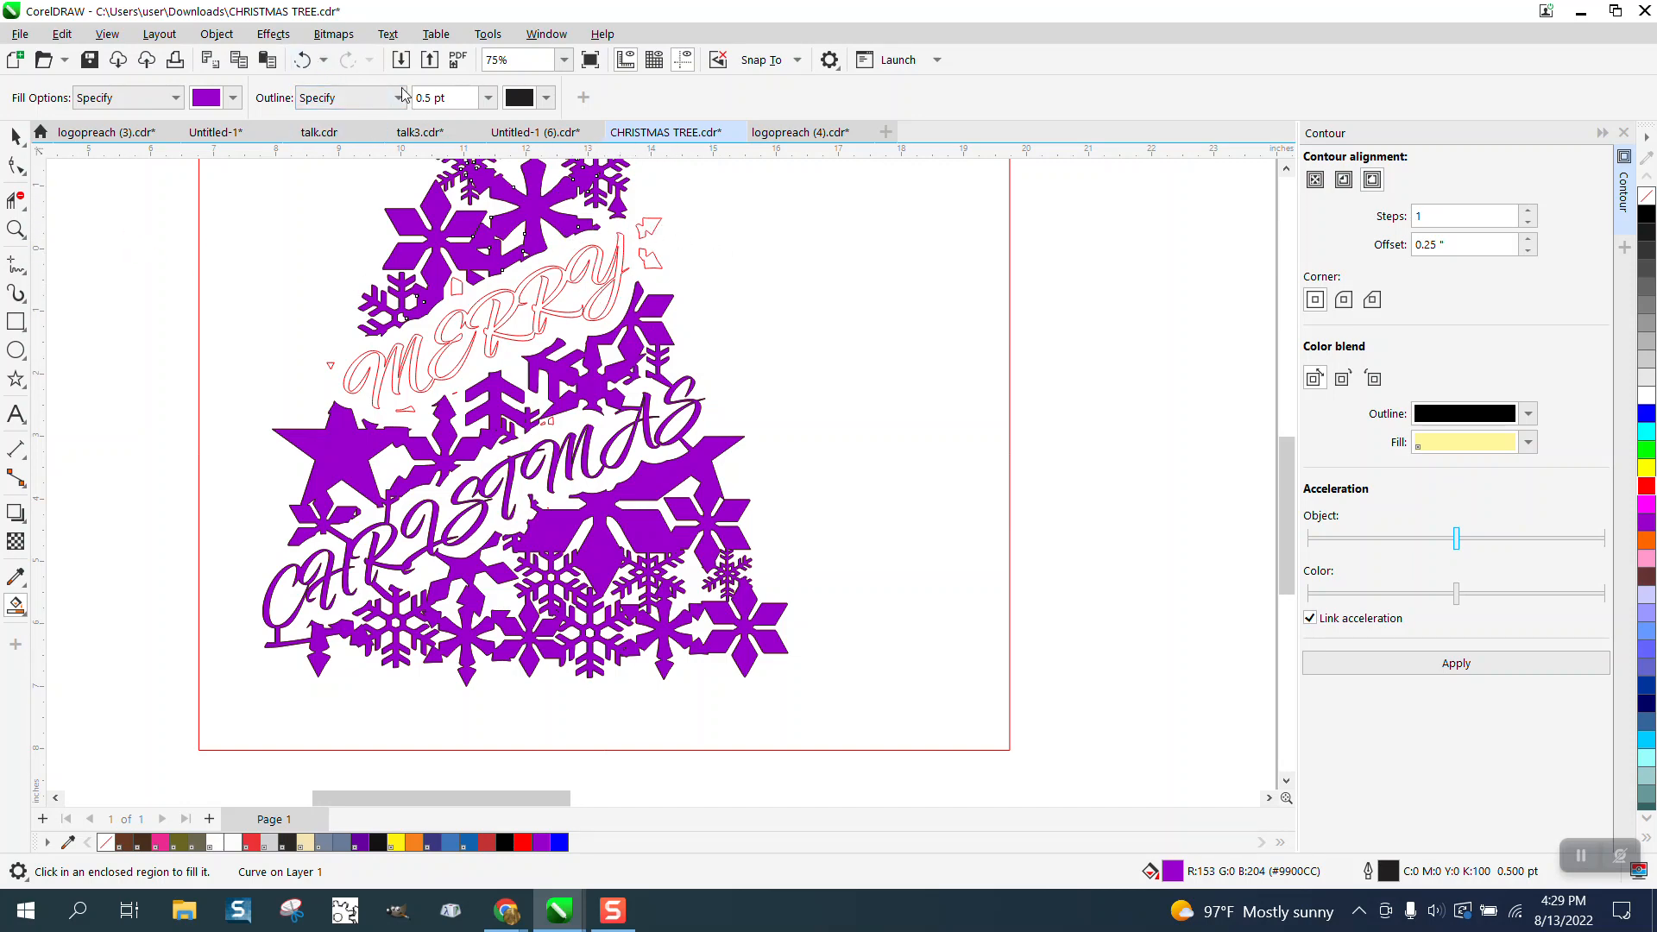
click(302, 60)
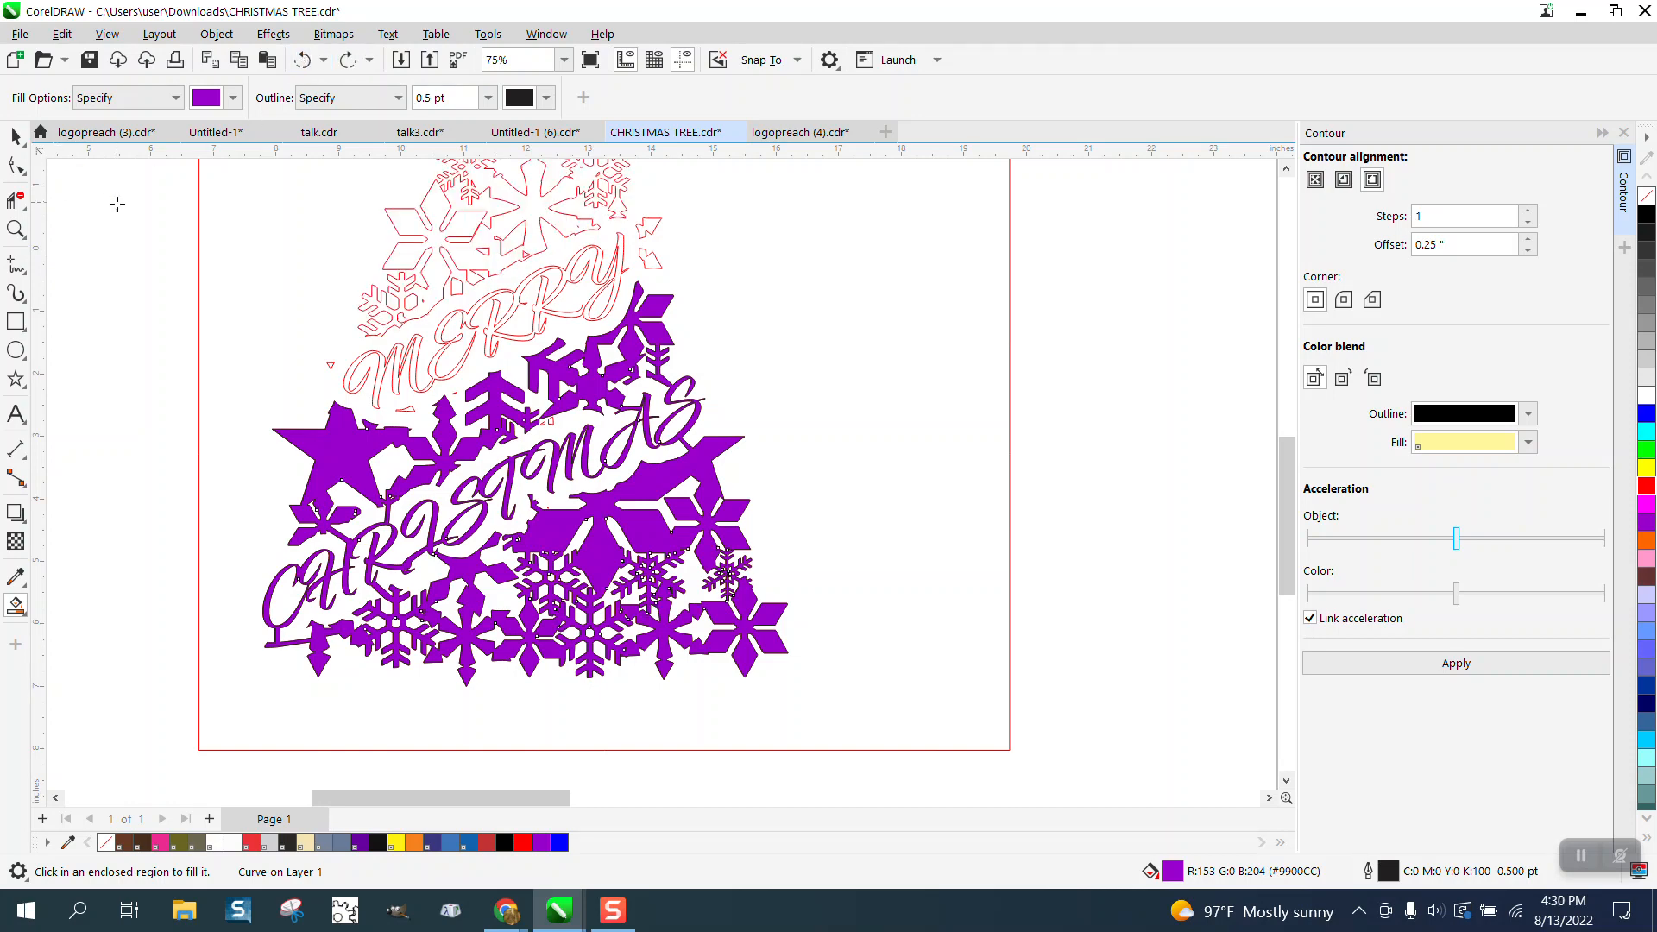
Bridge the two loose pieces beside MERRY's Y by stretching the snowflake tip about 0.25 inches to the upper piece and the lower piece up about 0.2 inches.
click(16, 228)
drag(609, 208, 760, 320)
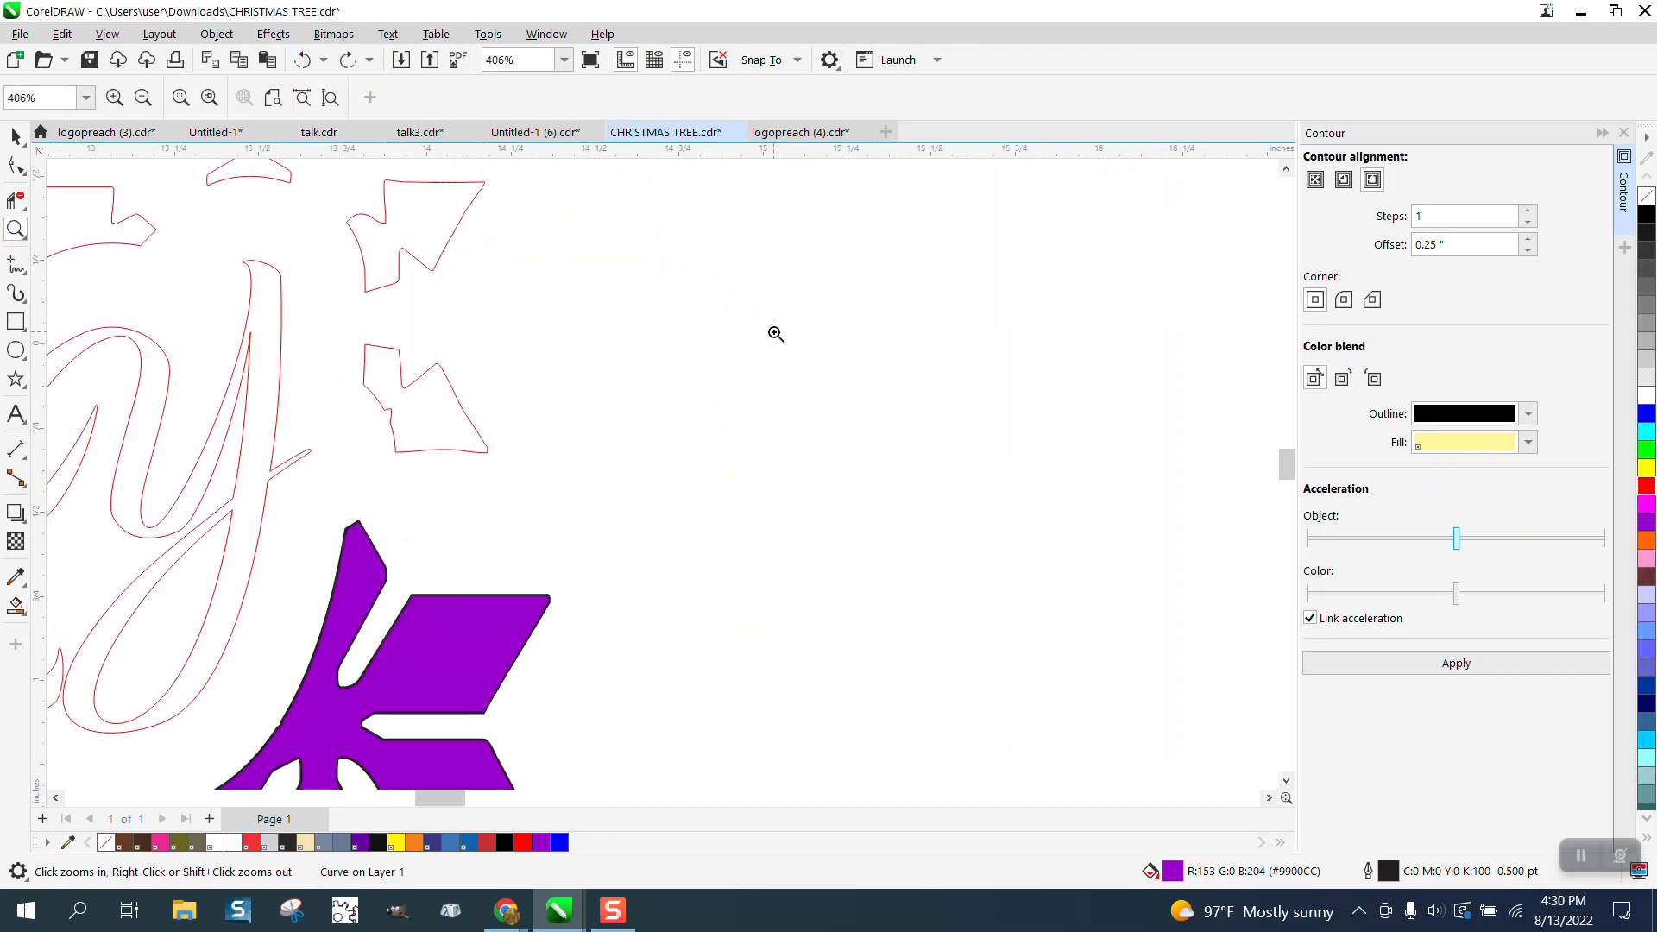
click(15, 165)
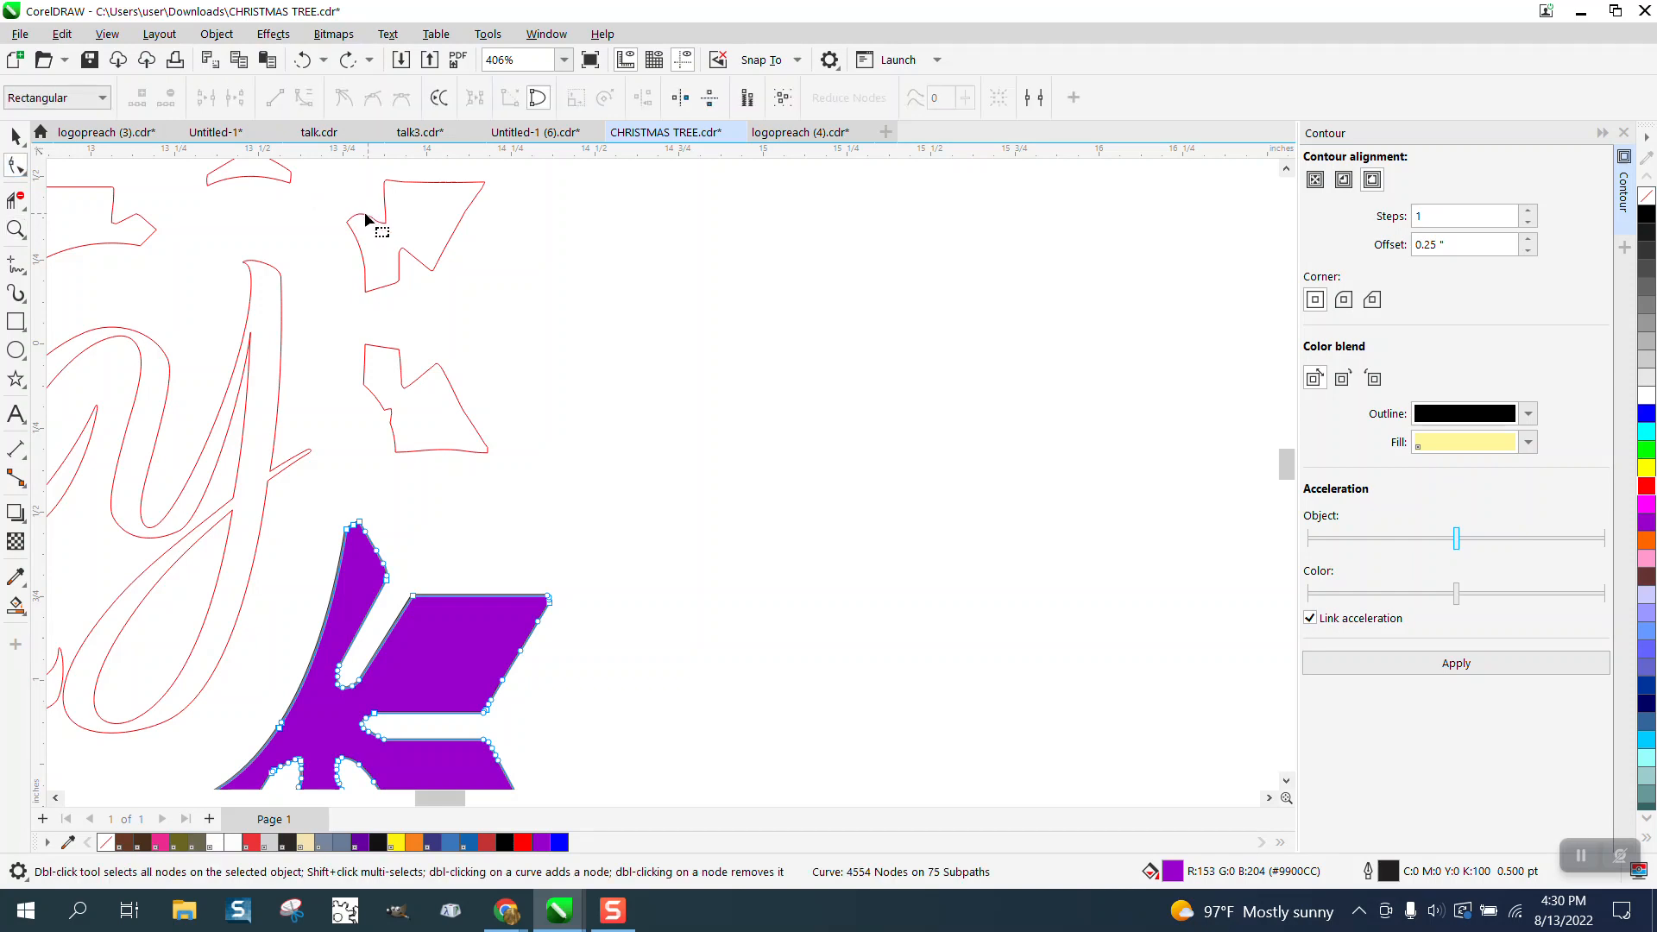
click(299, 173)
drag(292, 178, 358, 233)
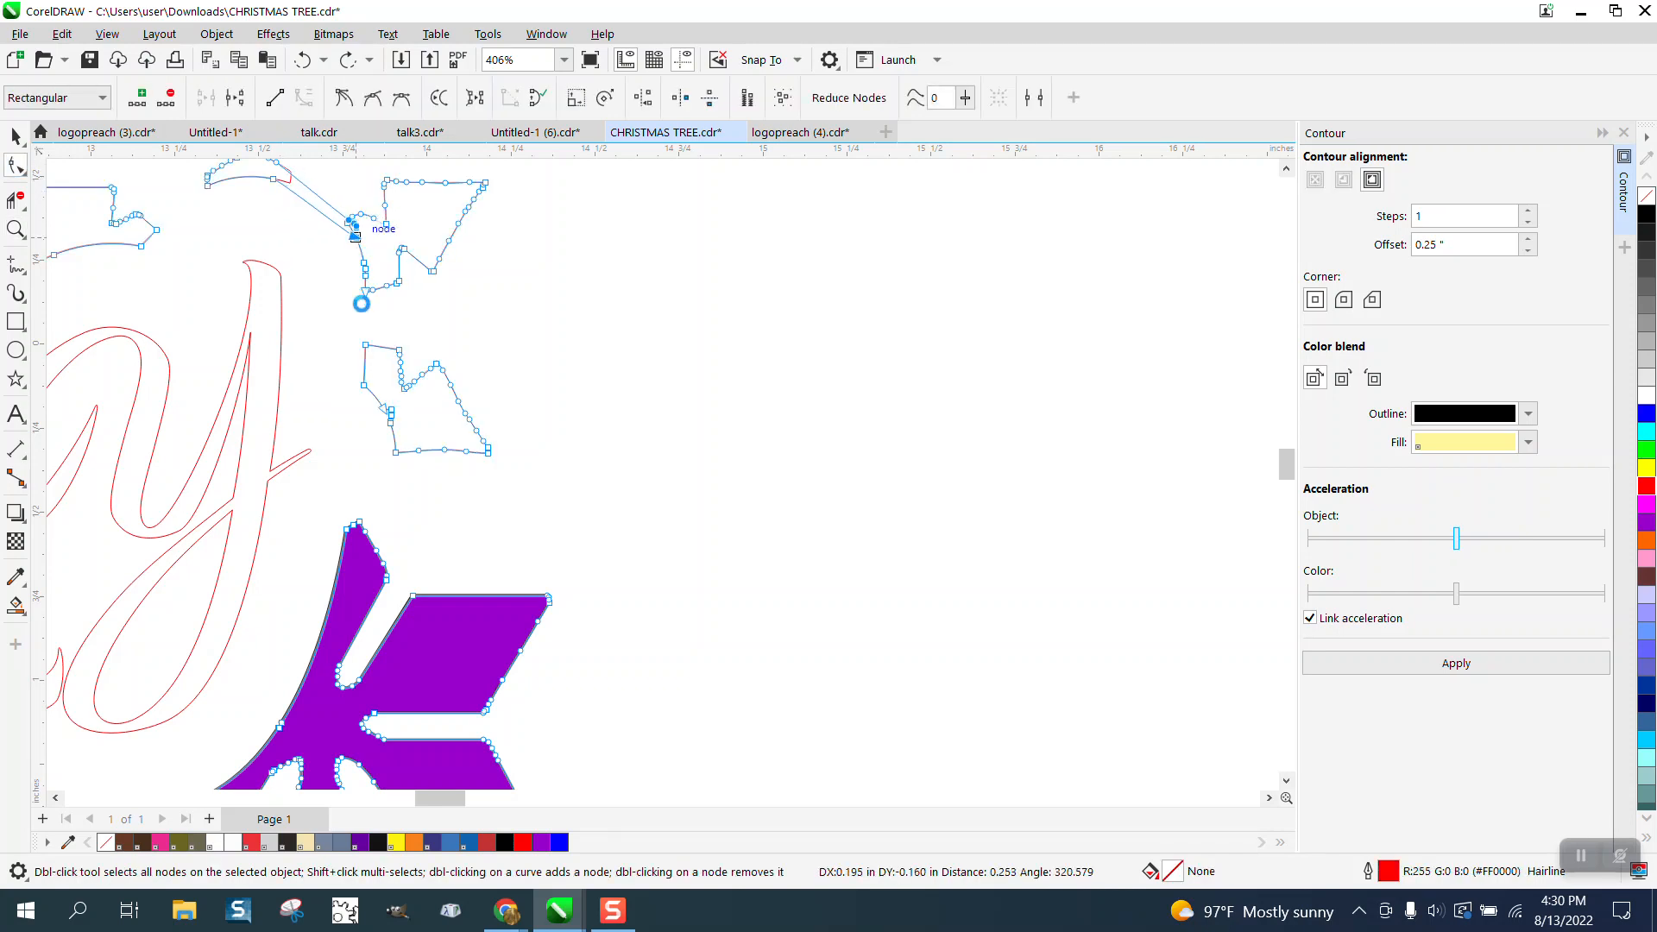
click(364, 343)
drag(344, 323, 398, 281)
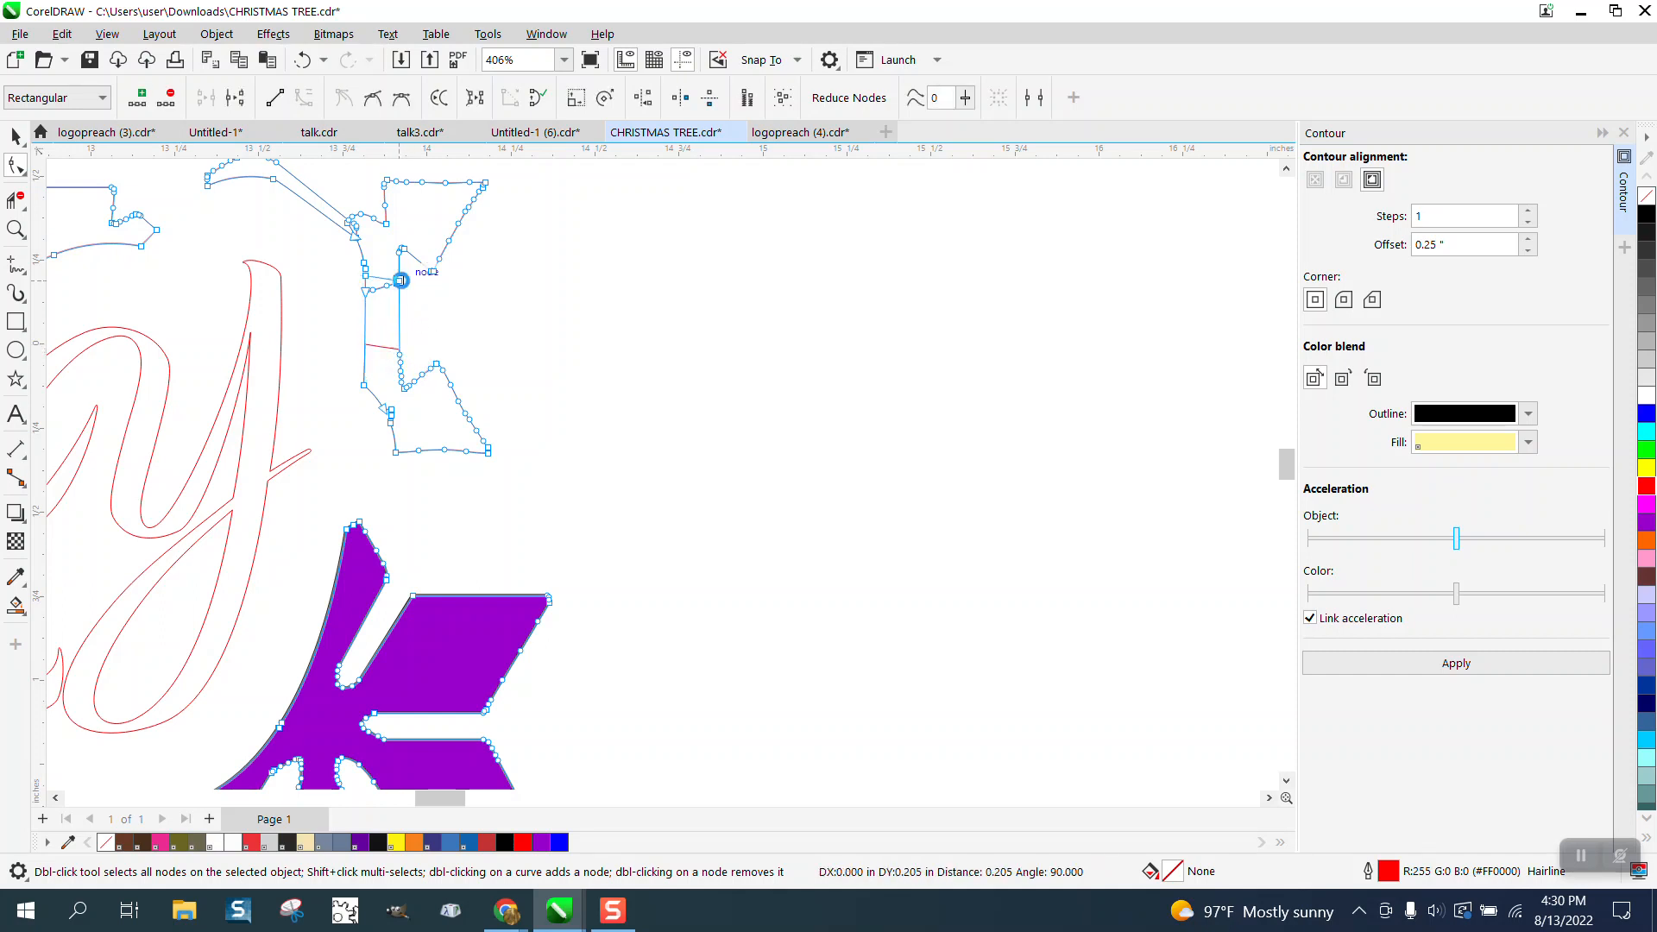
Trim the overlapping segments with Virtual Segment Delete at both new bridges beside the Y of MERRY.
click(17, 230)
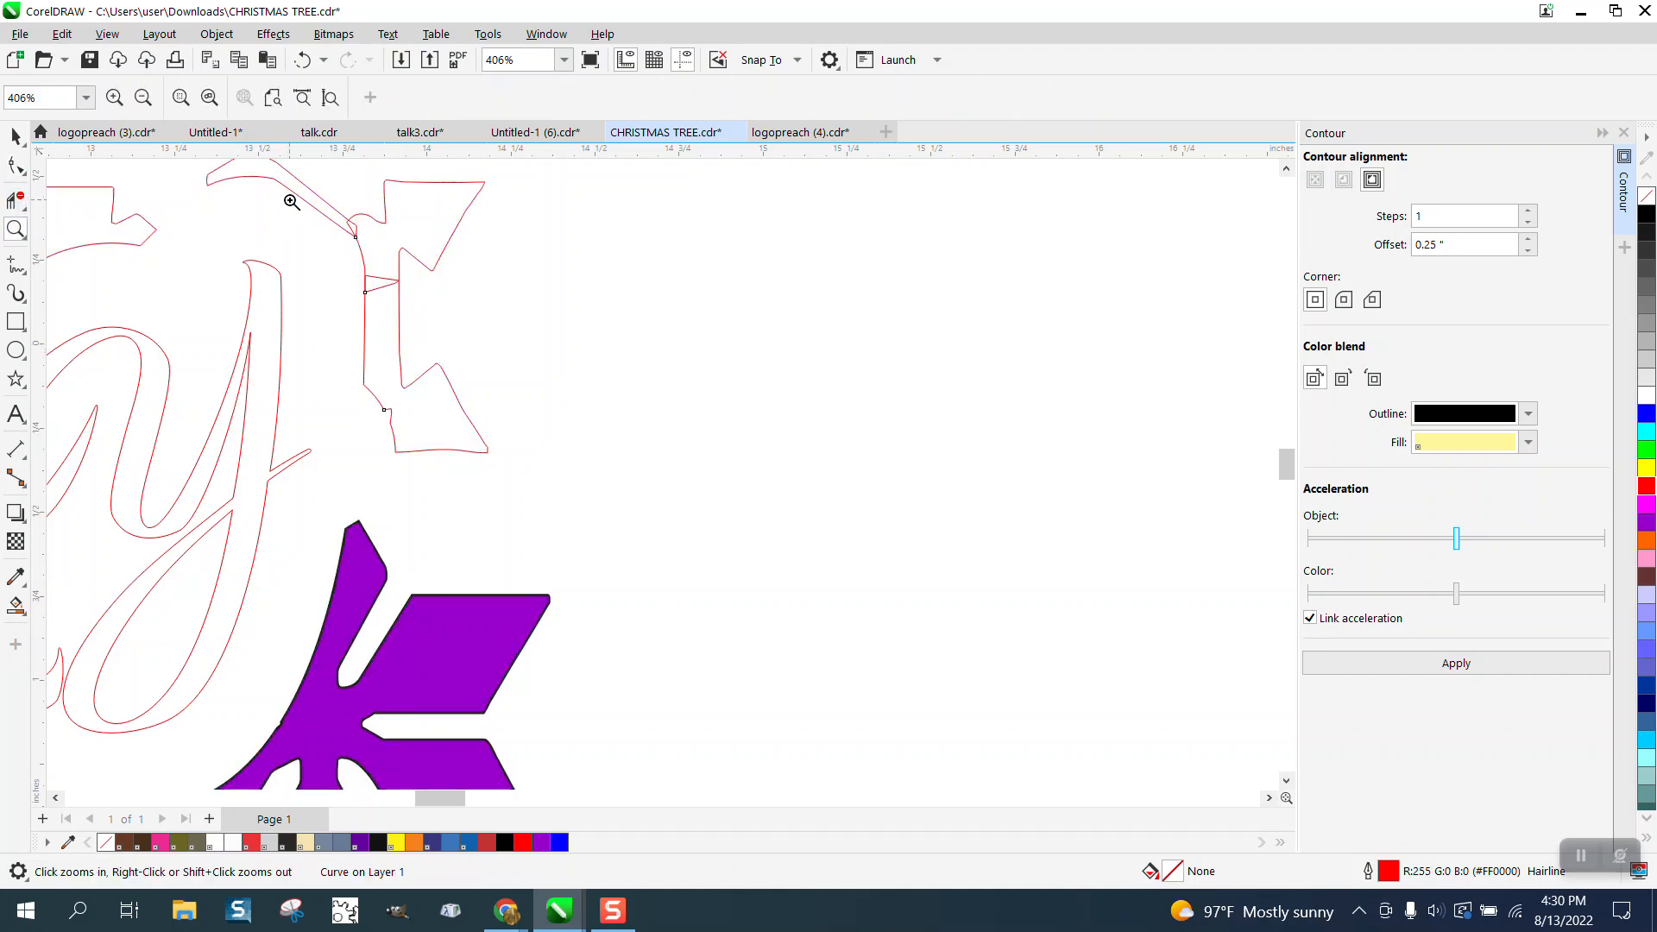
drag(292, 204, 544, 335)
click(14, 200)
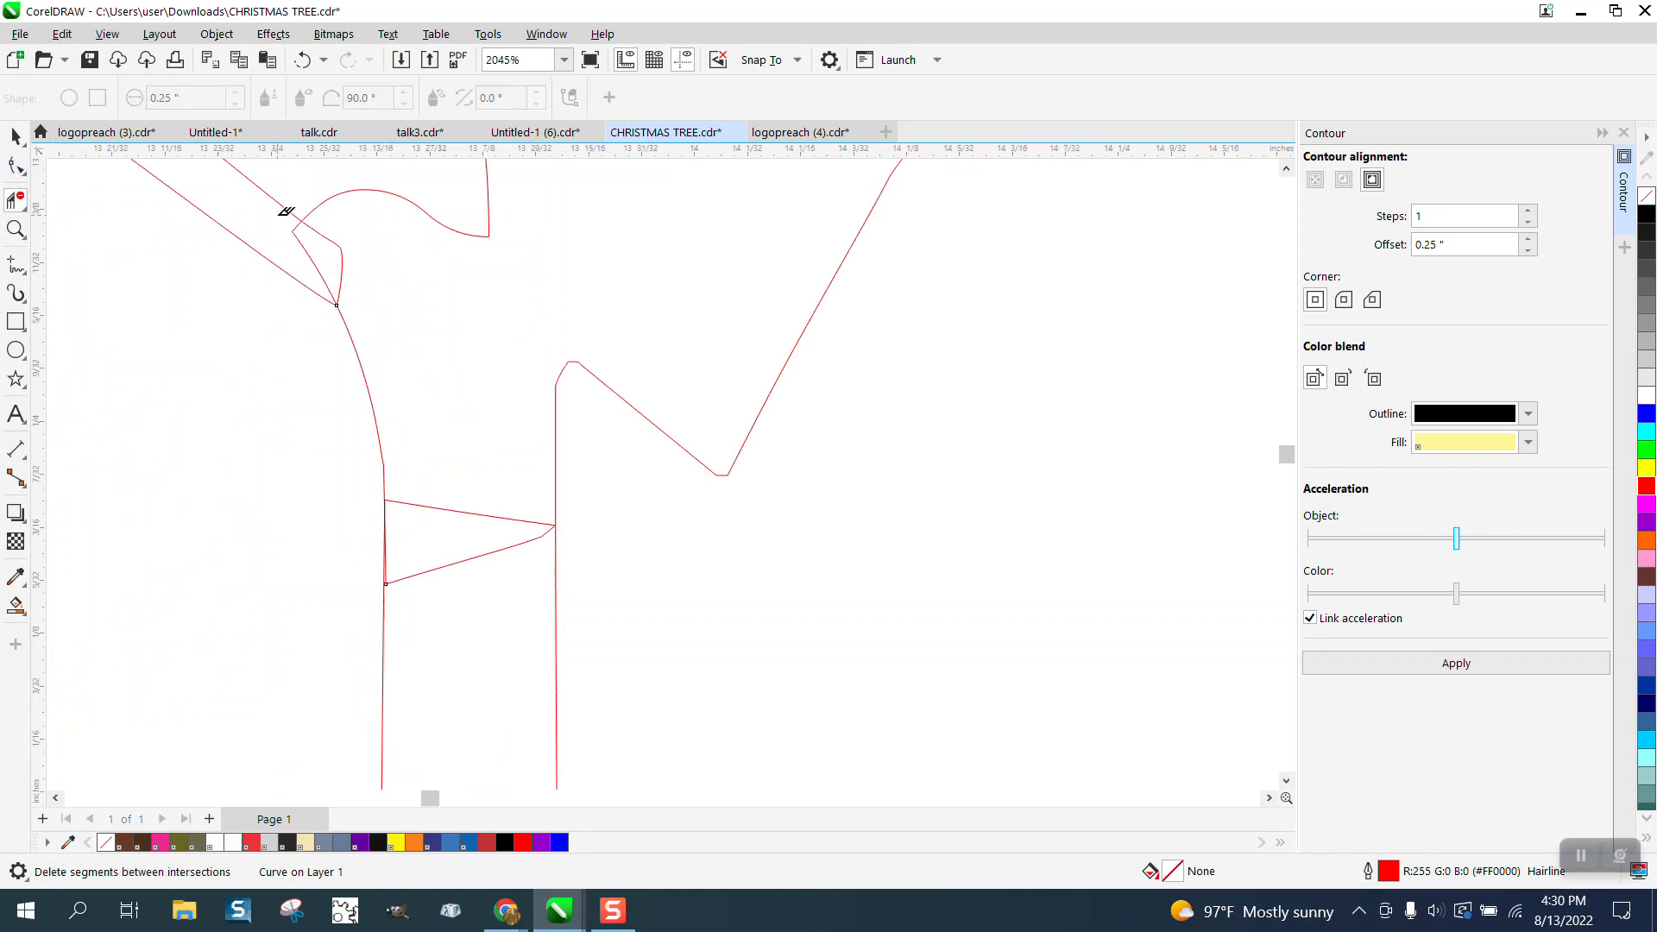
drag(285, 229, 346, 250)
mouse_move(314, 252)
mouse_down()
mouse_move(369, 257)
mouse_move(346, 257)
mouse_up()
drag(507, 567, 432, 581)
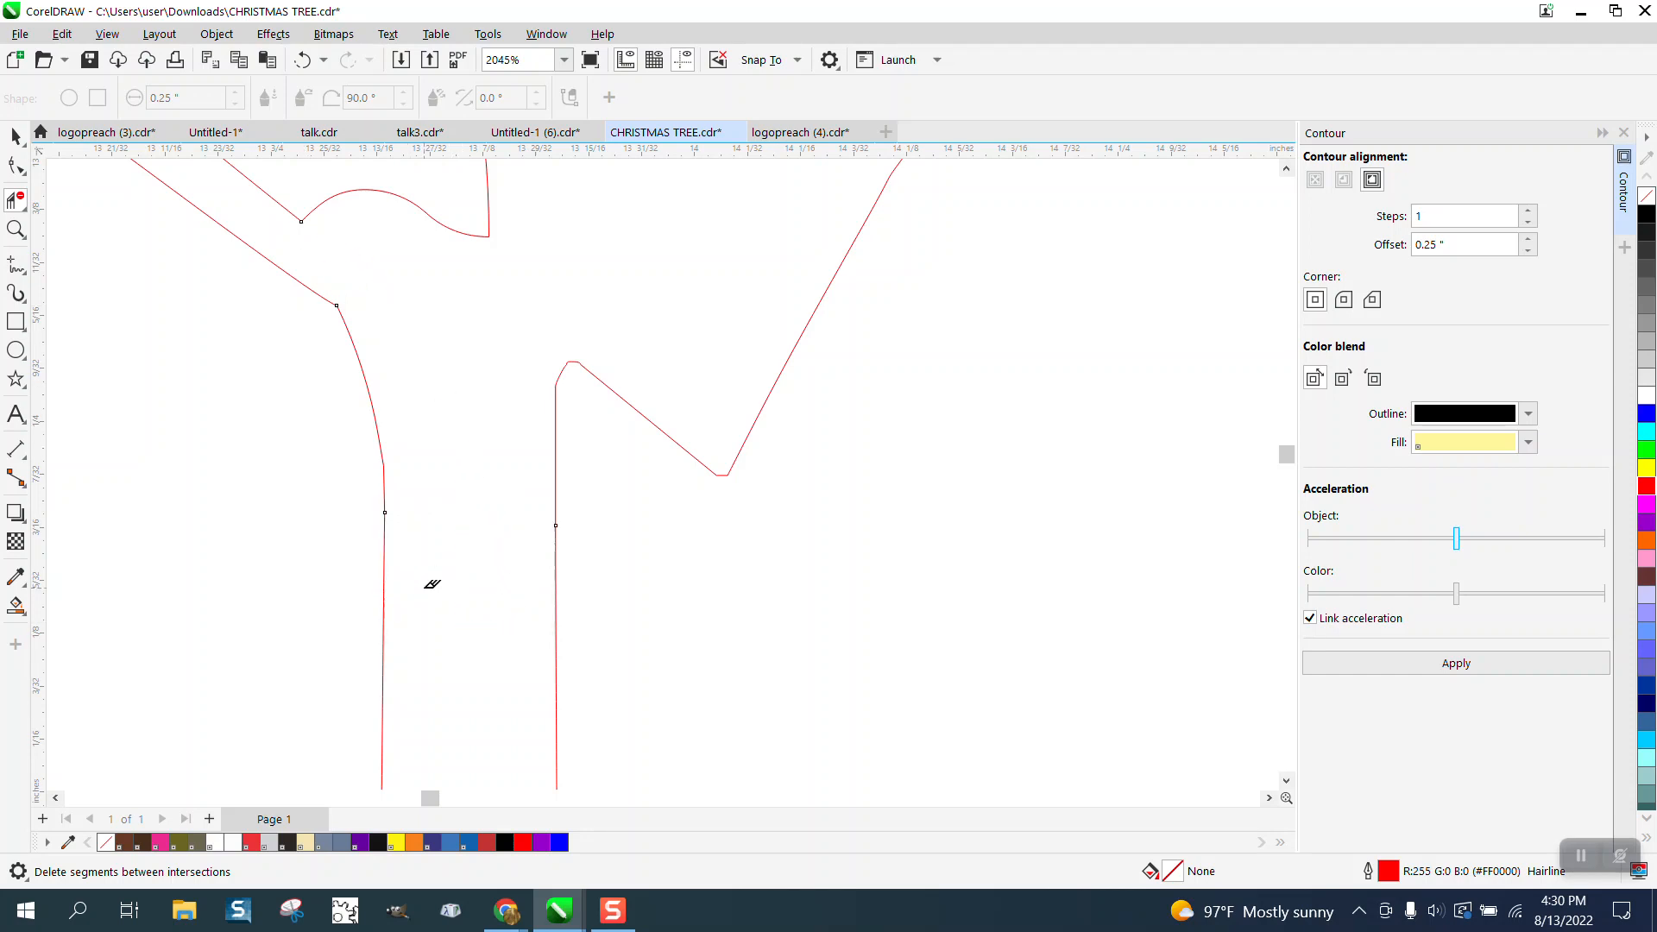
scroll(465, 463, down, 1)
scroll(469, 426, down, 5)
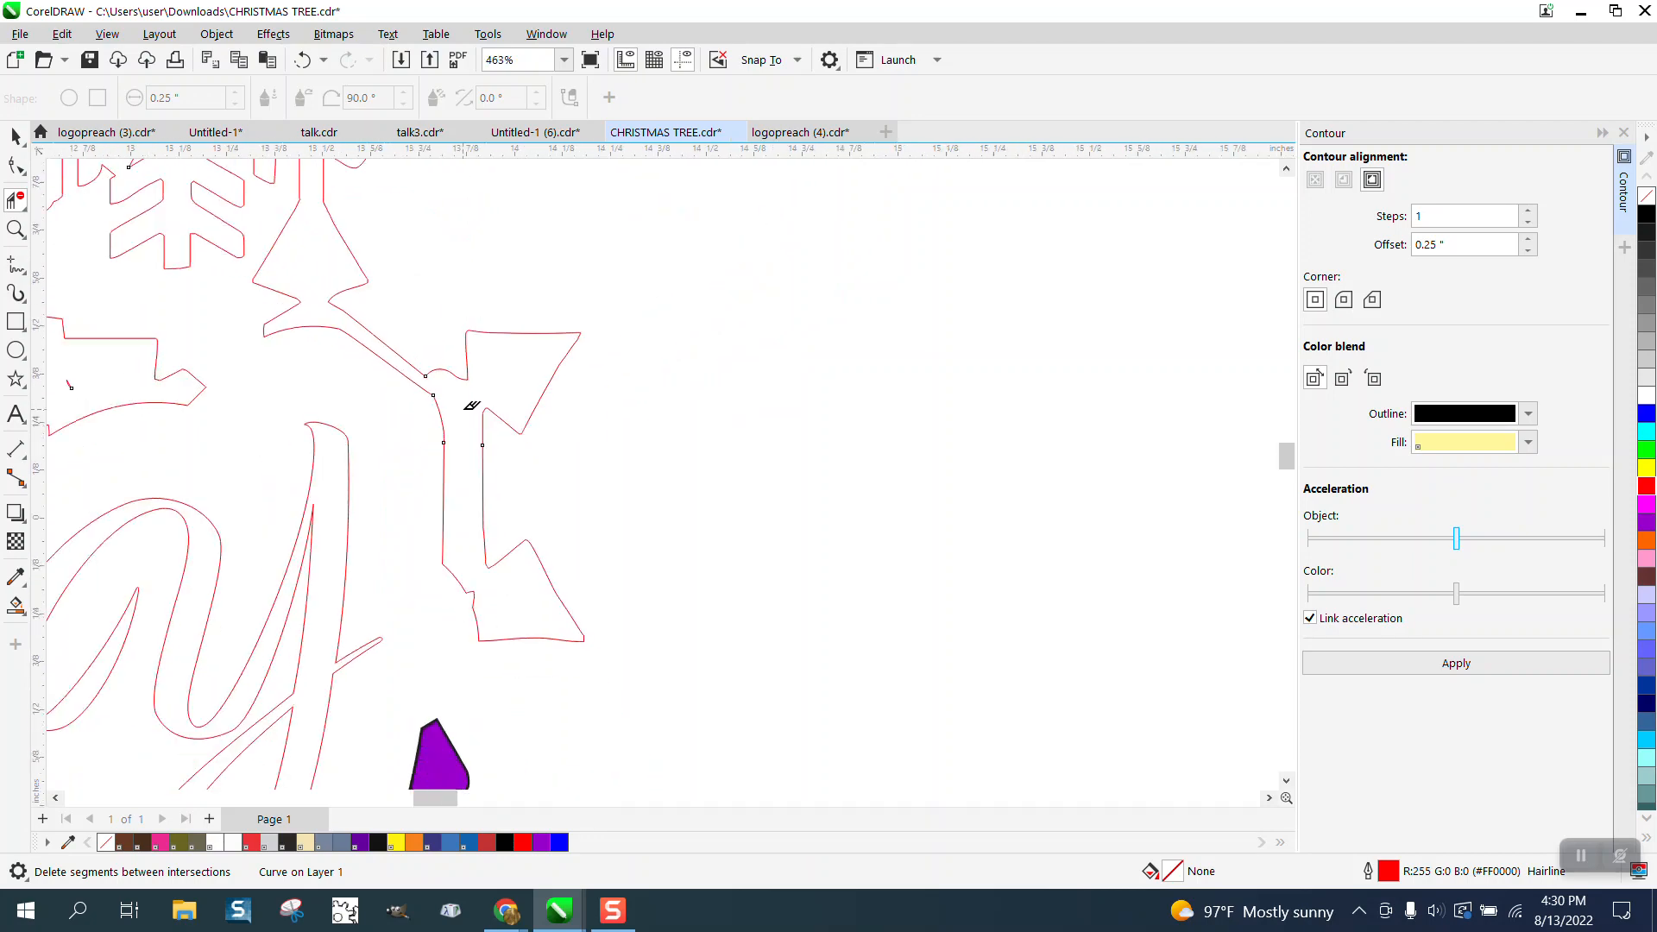
scroll(474, 412, down, 1)
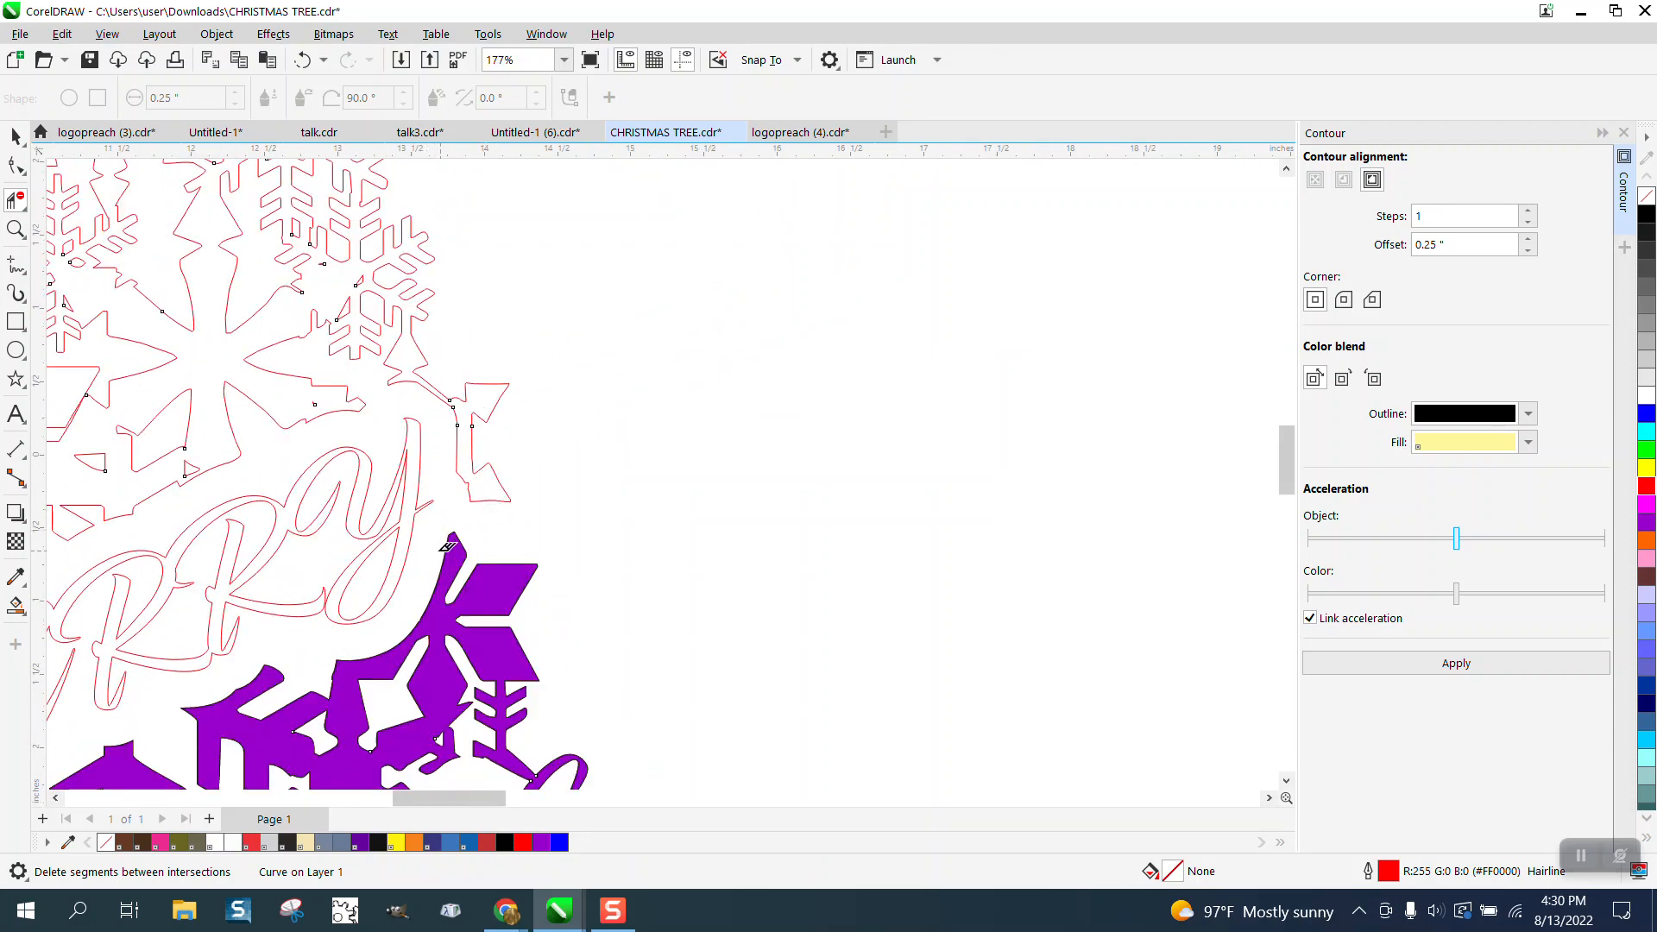
Remove the purple fill from the CHRISTMAS section's filled shape and make its outline red.
click(16, 136)
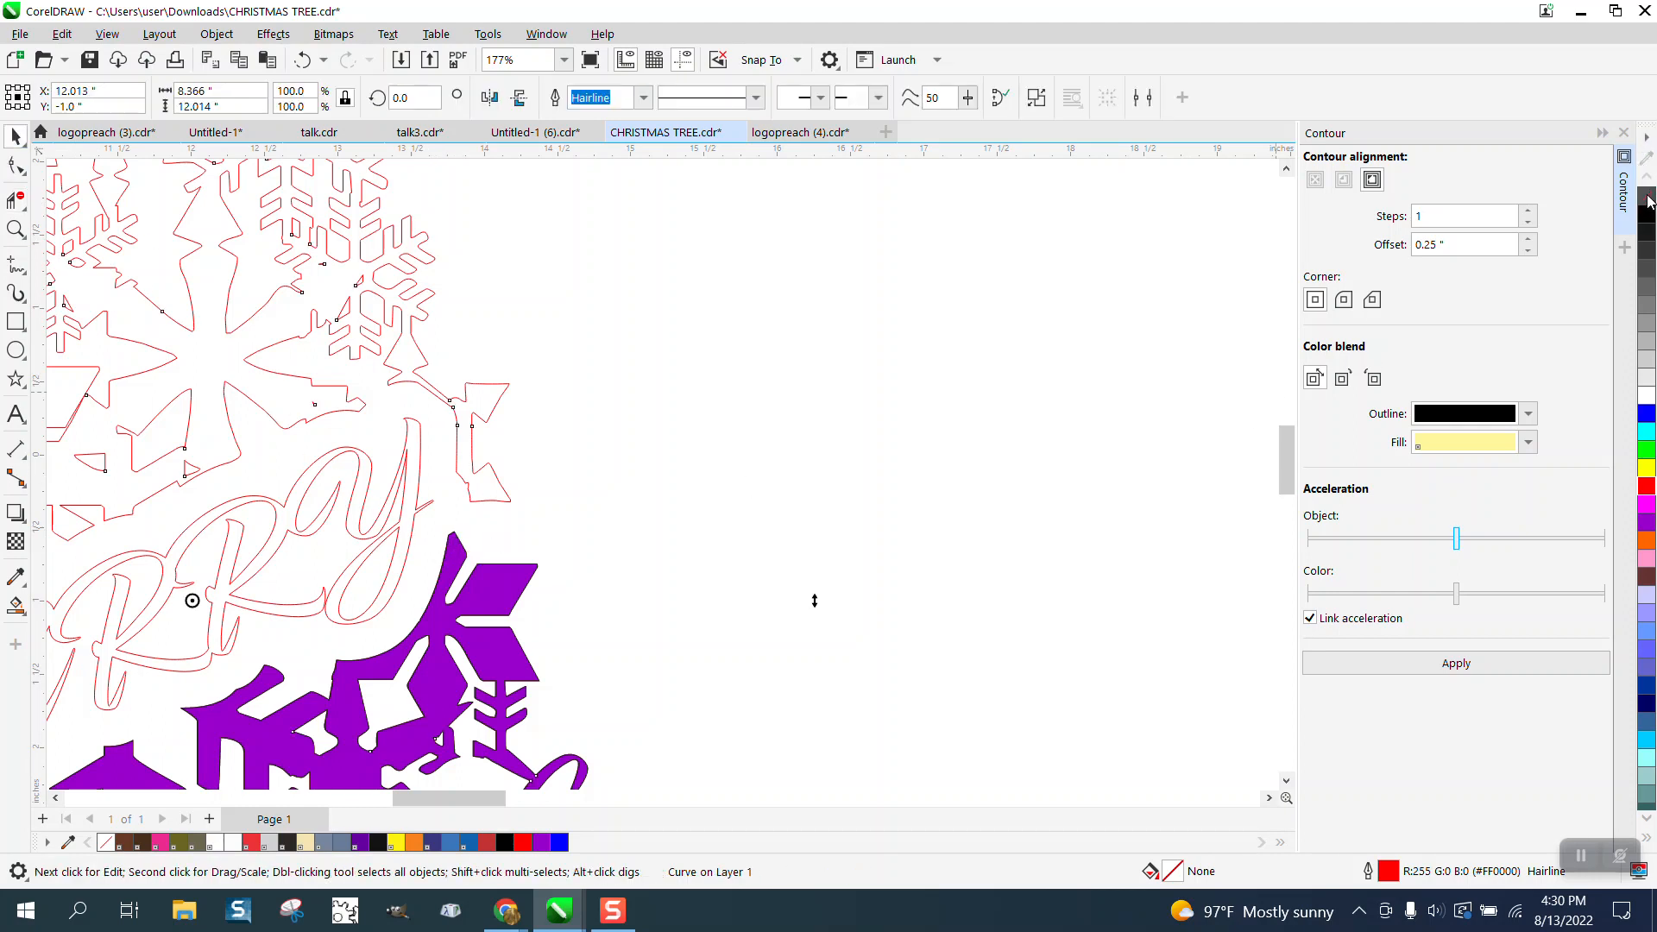
click(609, 413)
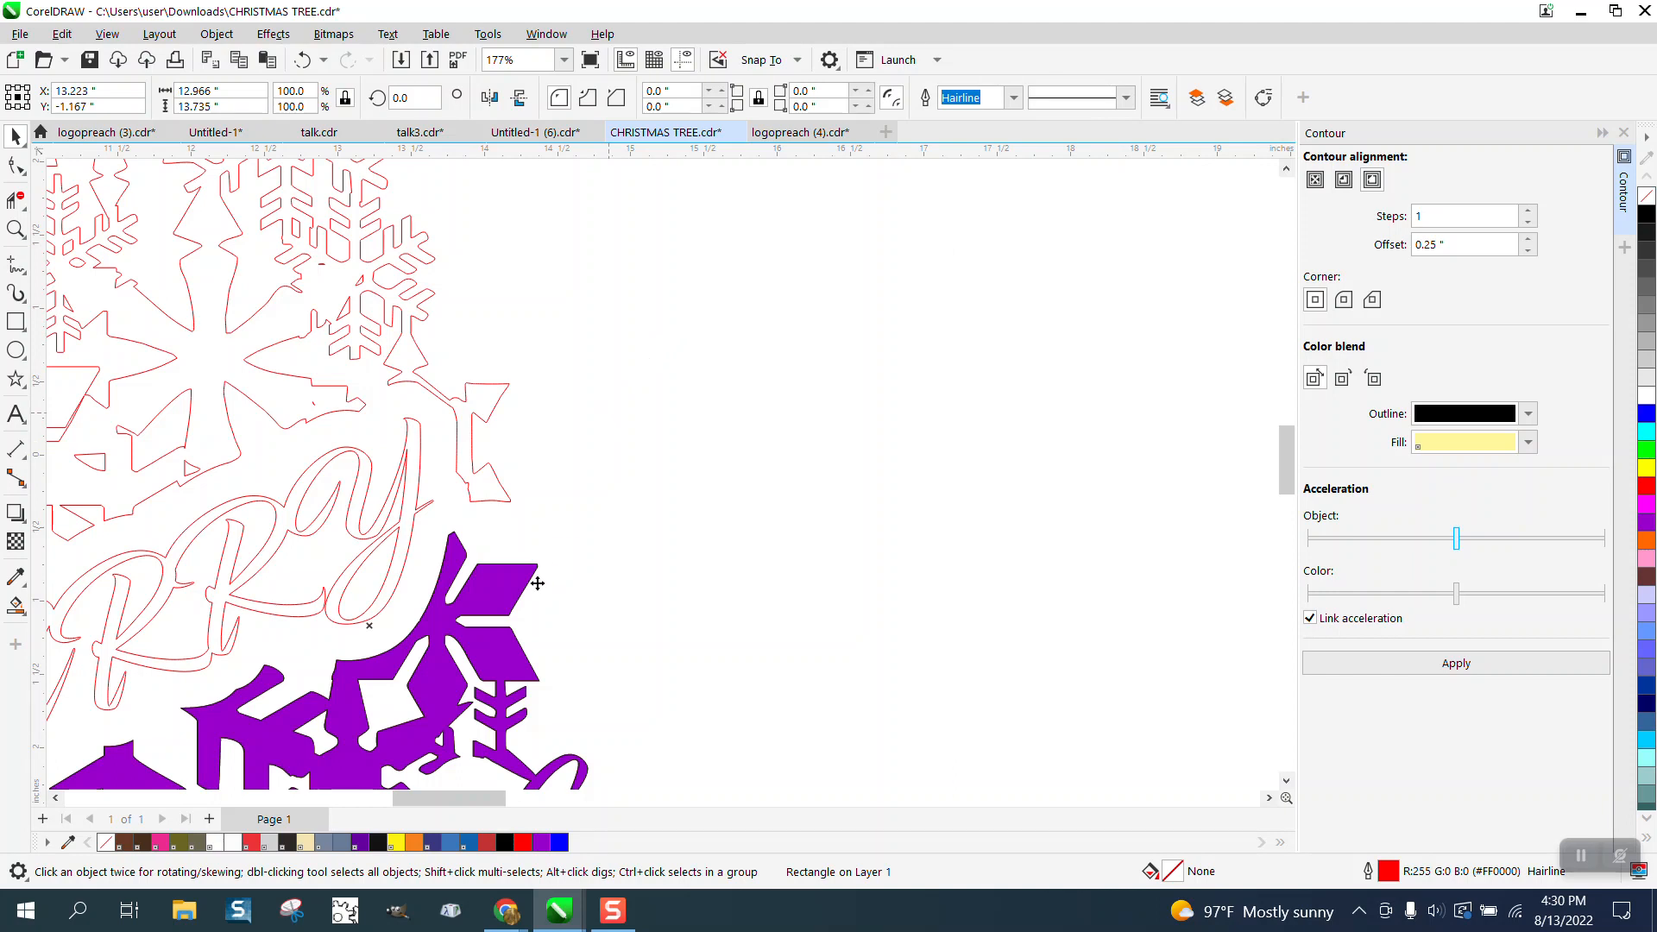
click(513, 591)
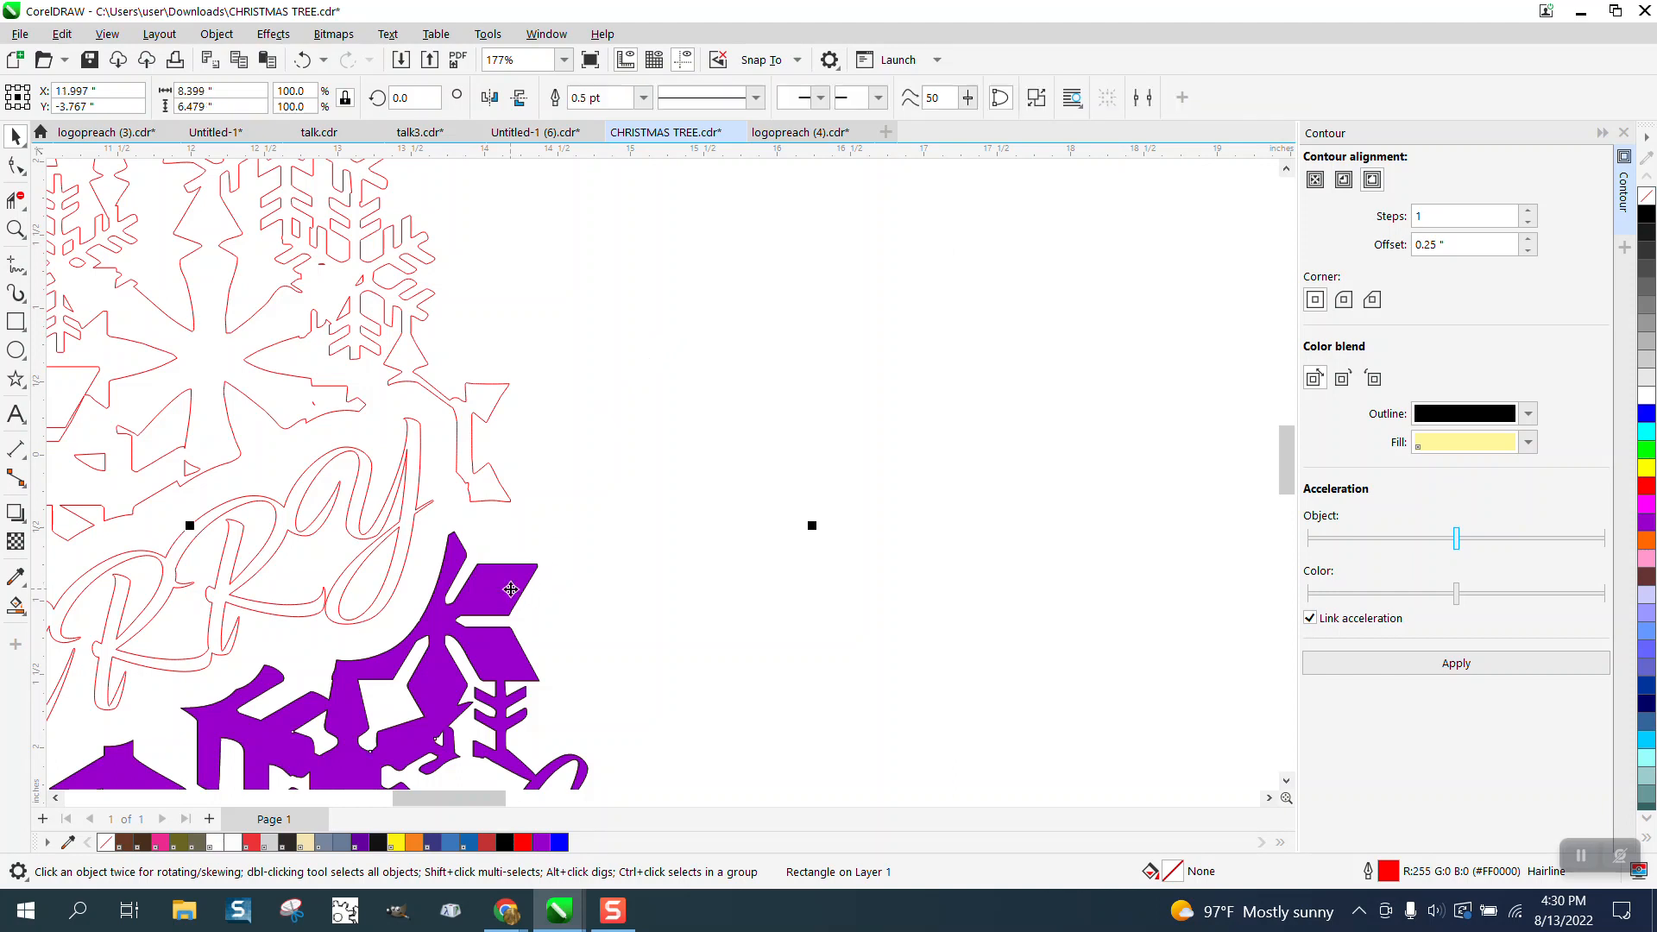
click(1647, 196)
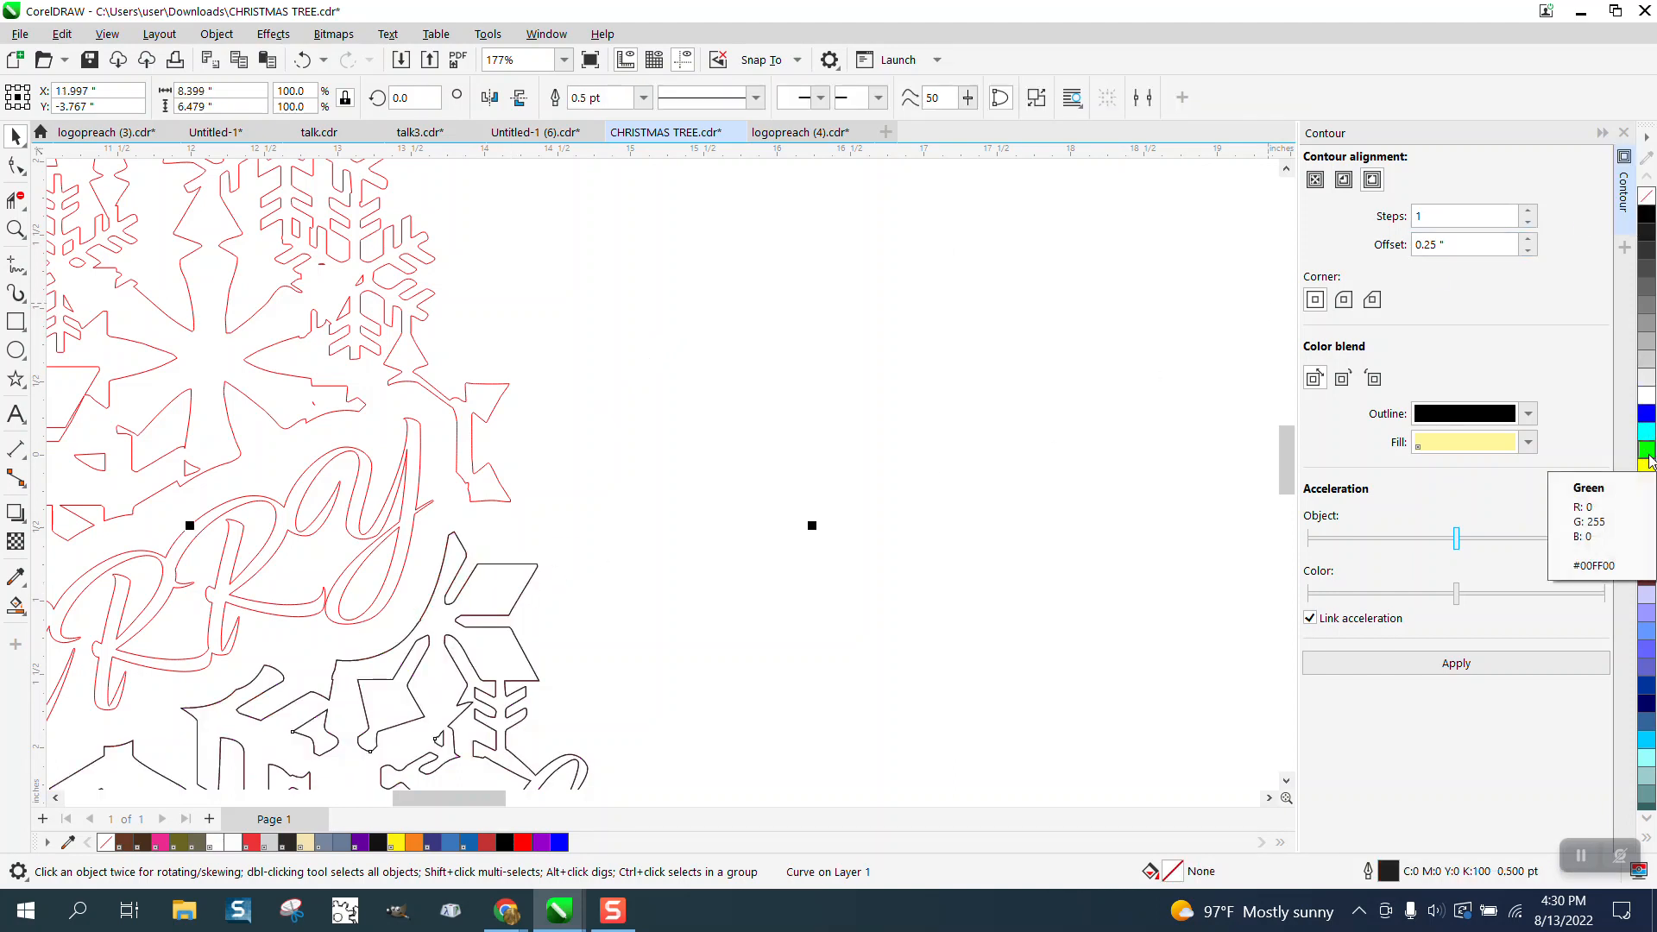
right_click(1648, 488)
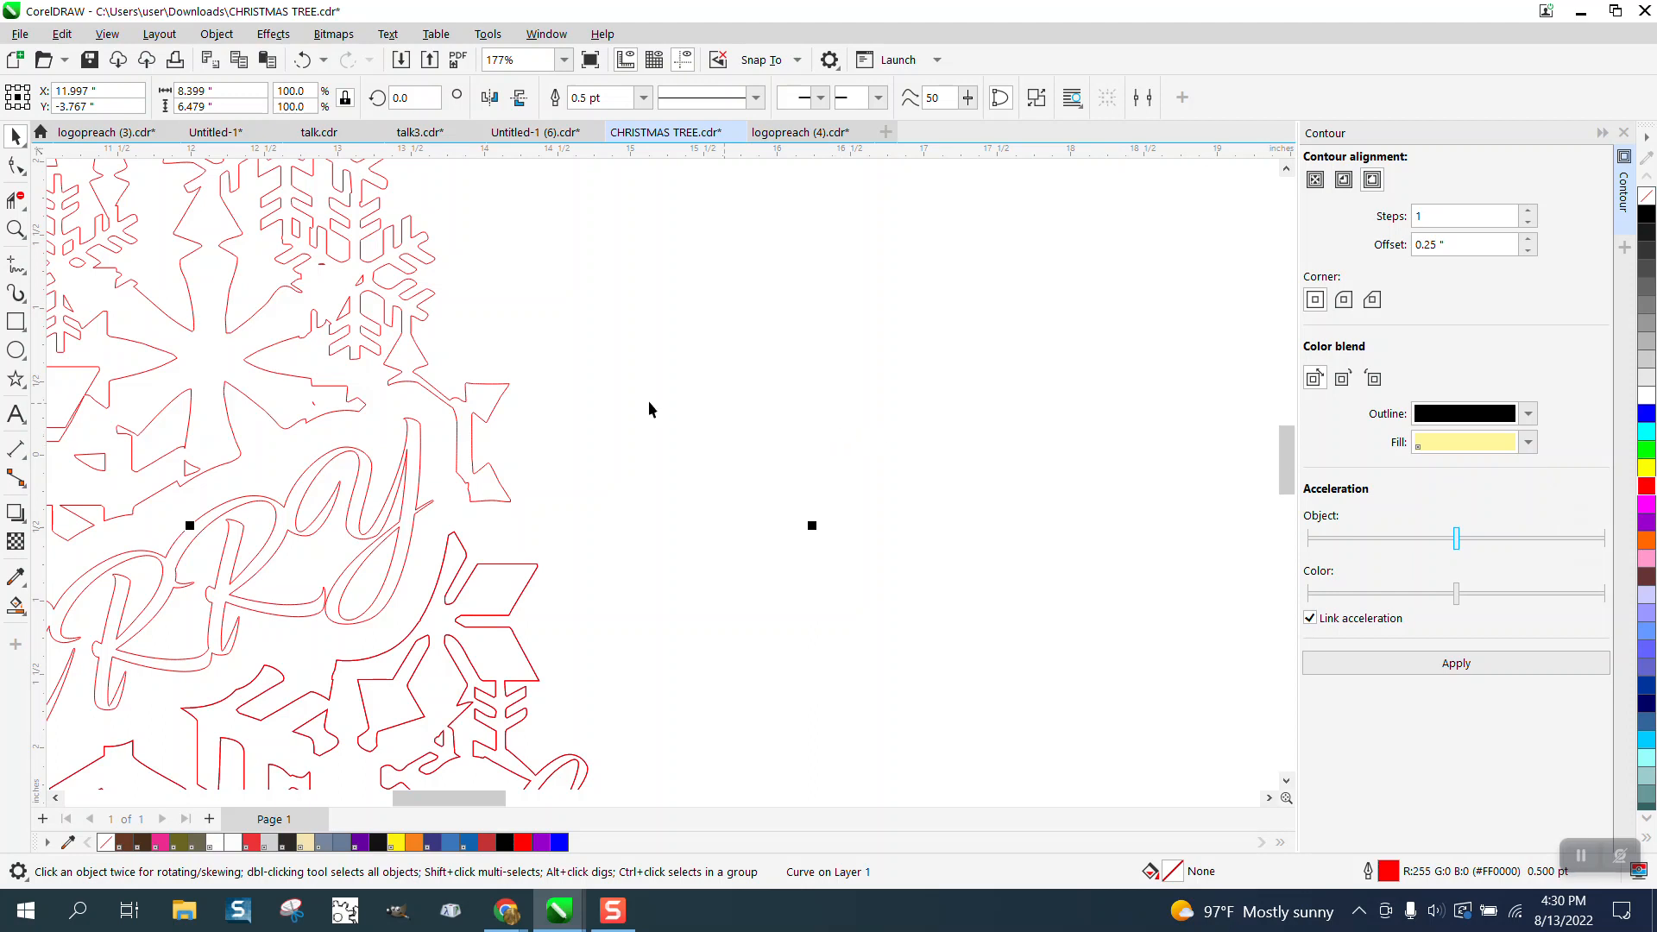
Set the outline width of the red CHRISTMAS section shape to Hairline.
click(16, 229)
drag(409, 438, 703, 664)
click(16, 165)
click(535, 511)
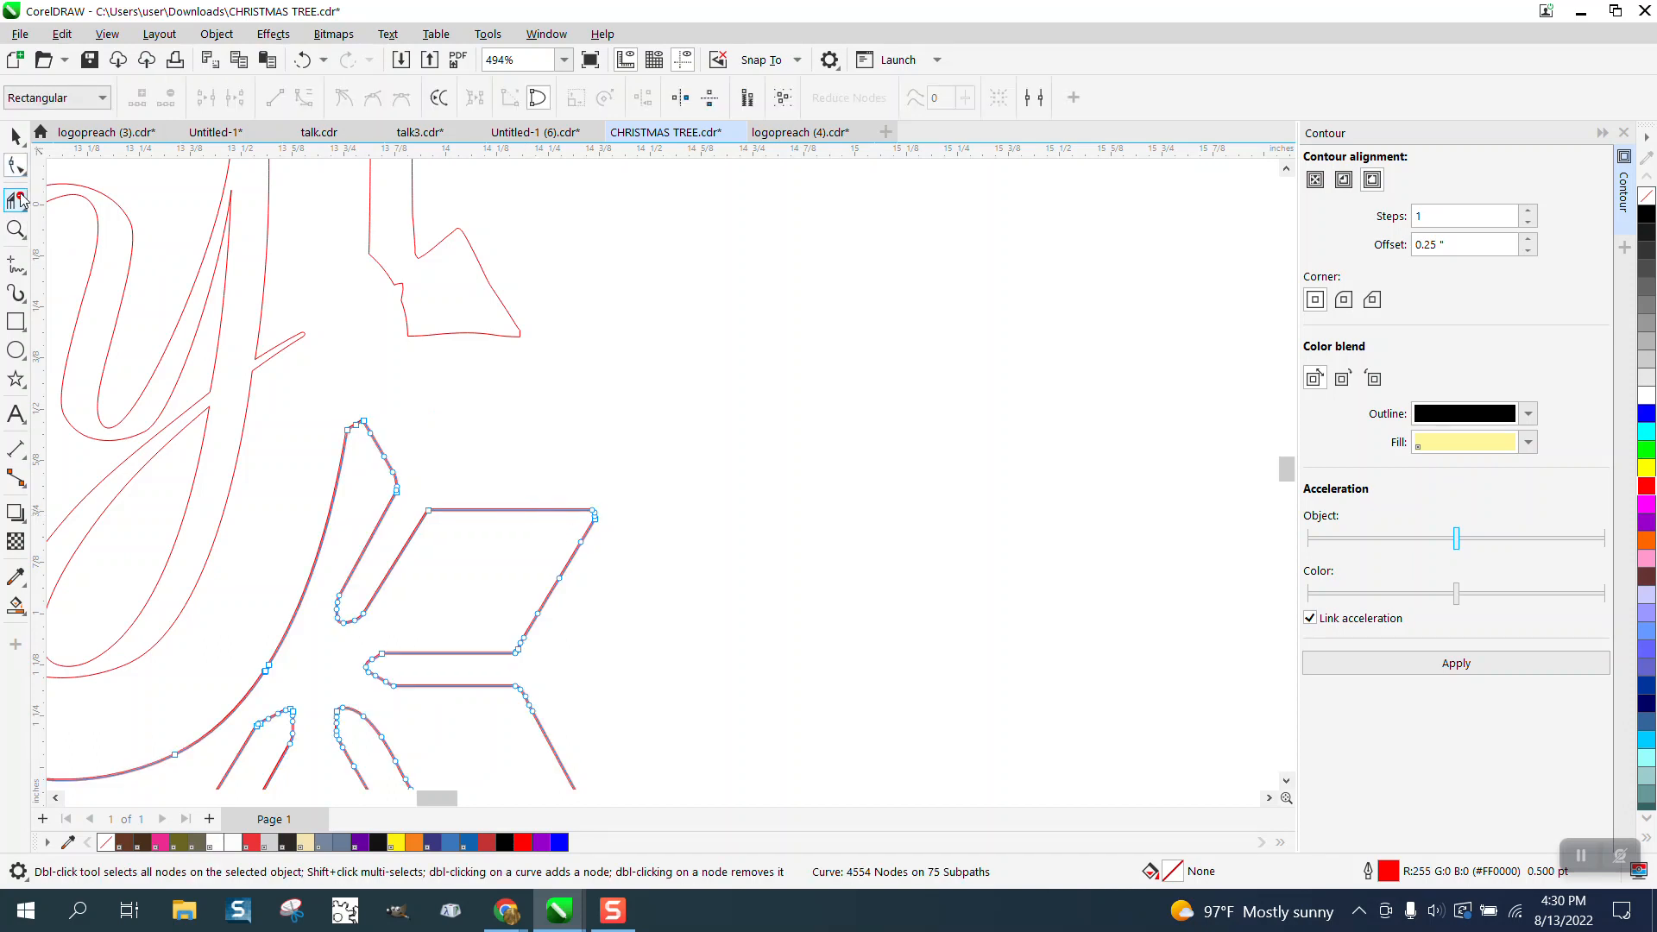
click(15, 136)
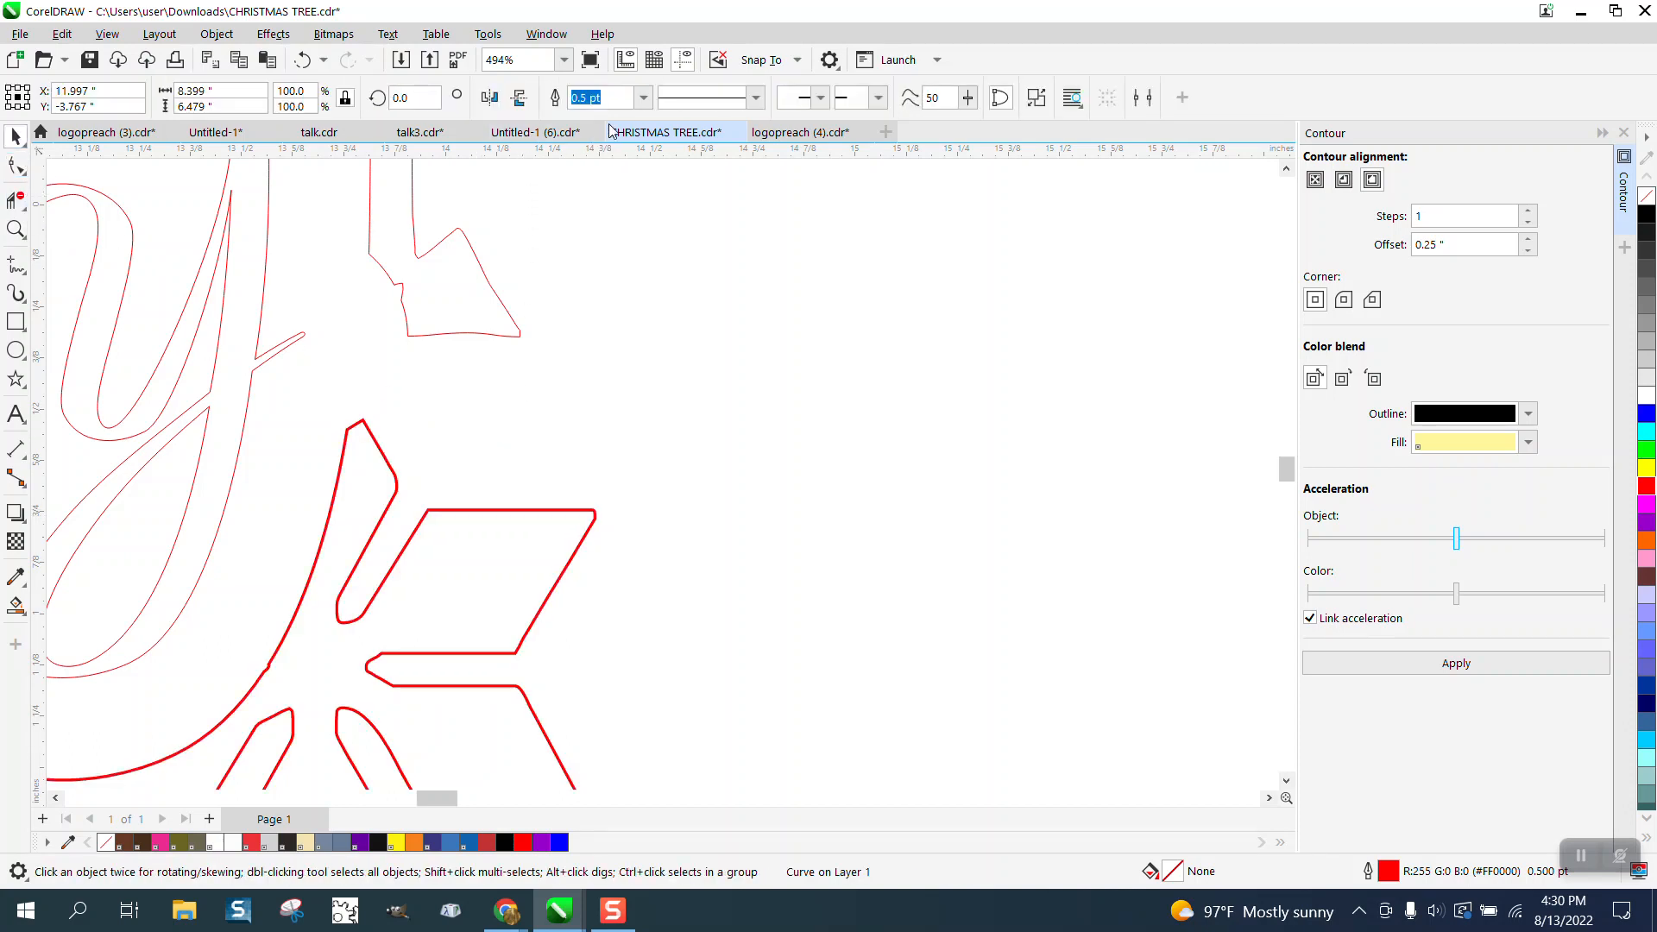
click(643, 97)
click(591, 130)
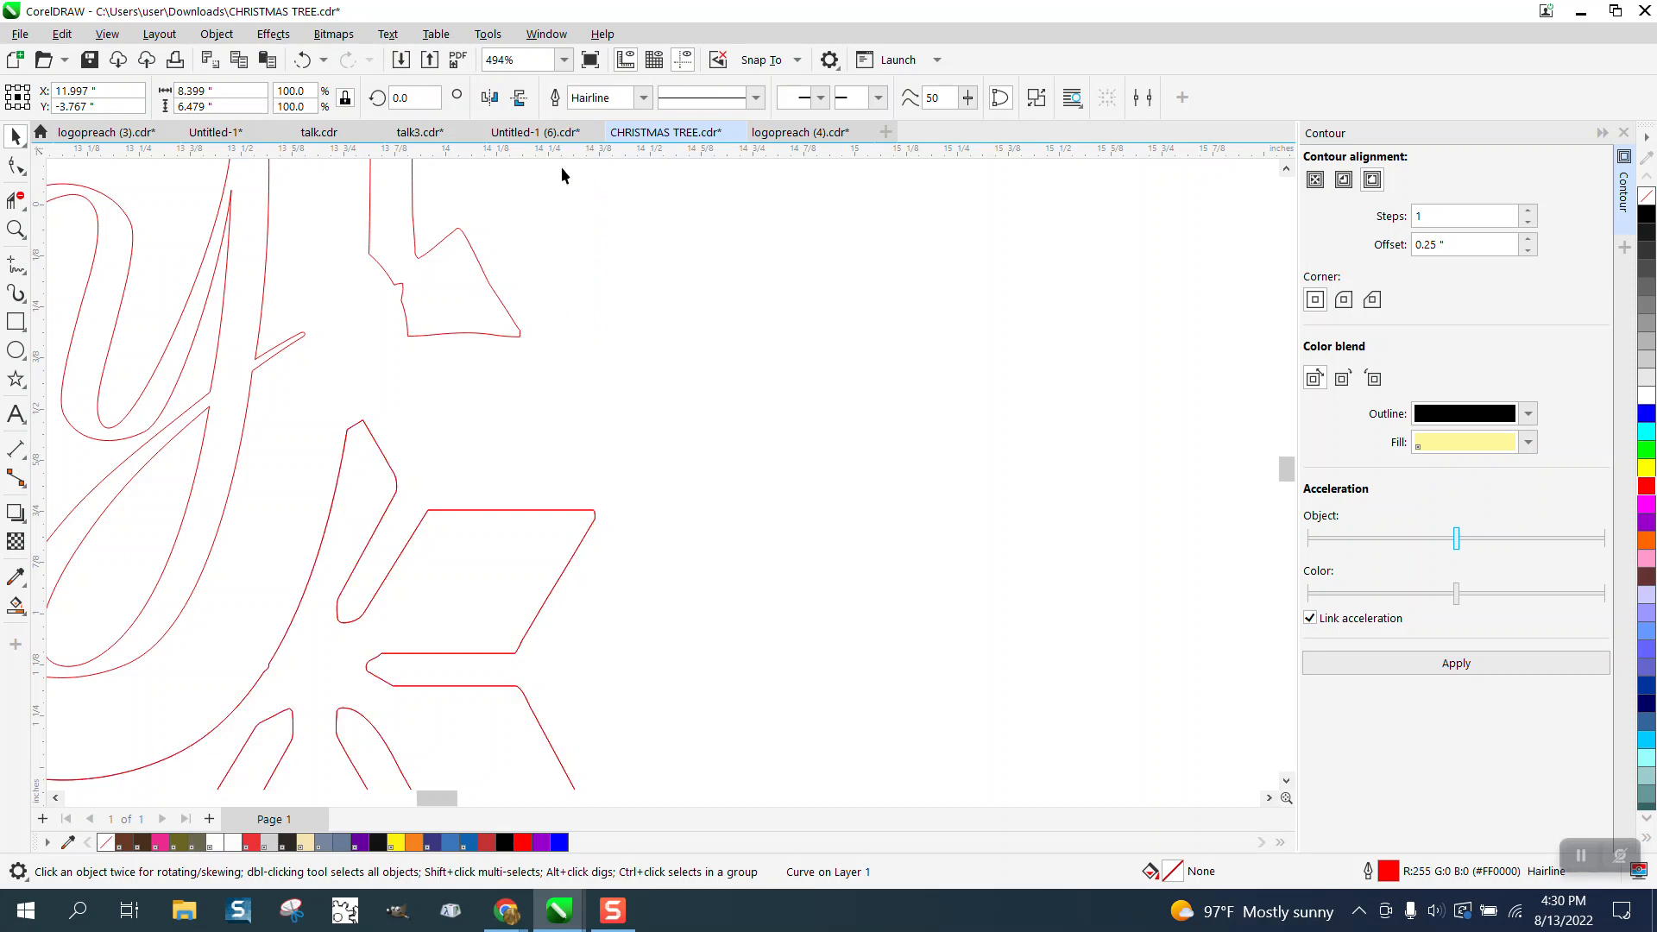
Set Smart Fill to apply its purple fill with No Outline.
click(16, 605)
click(397, 98)
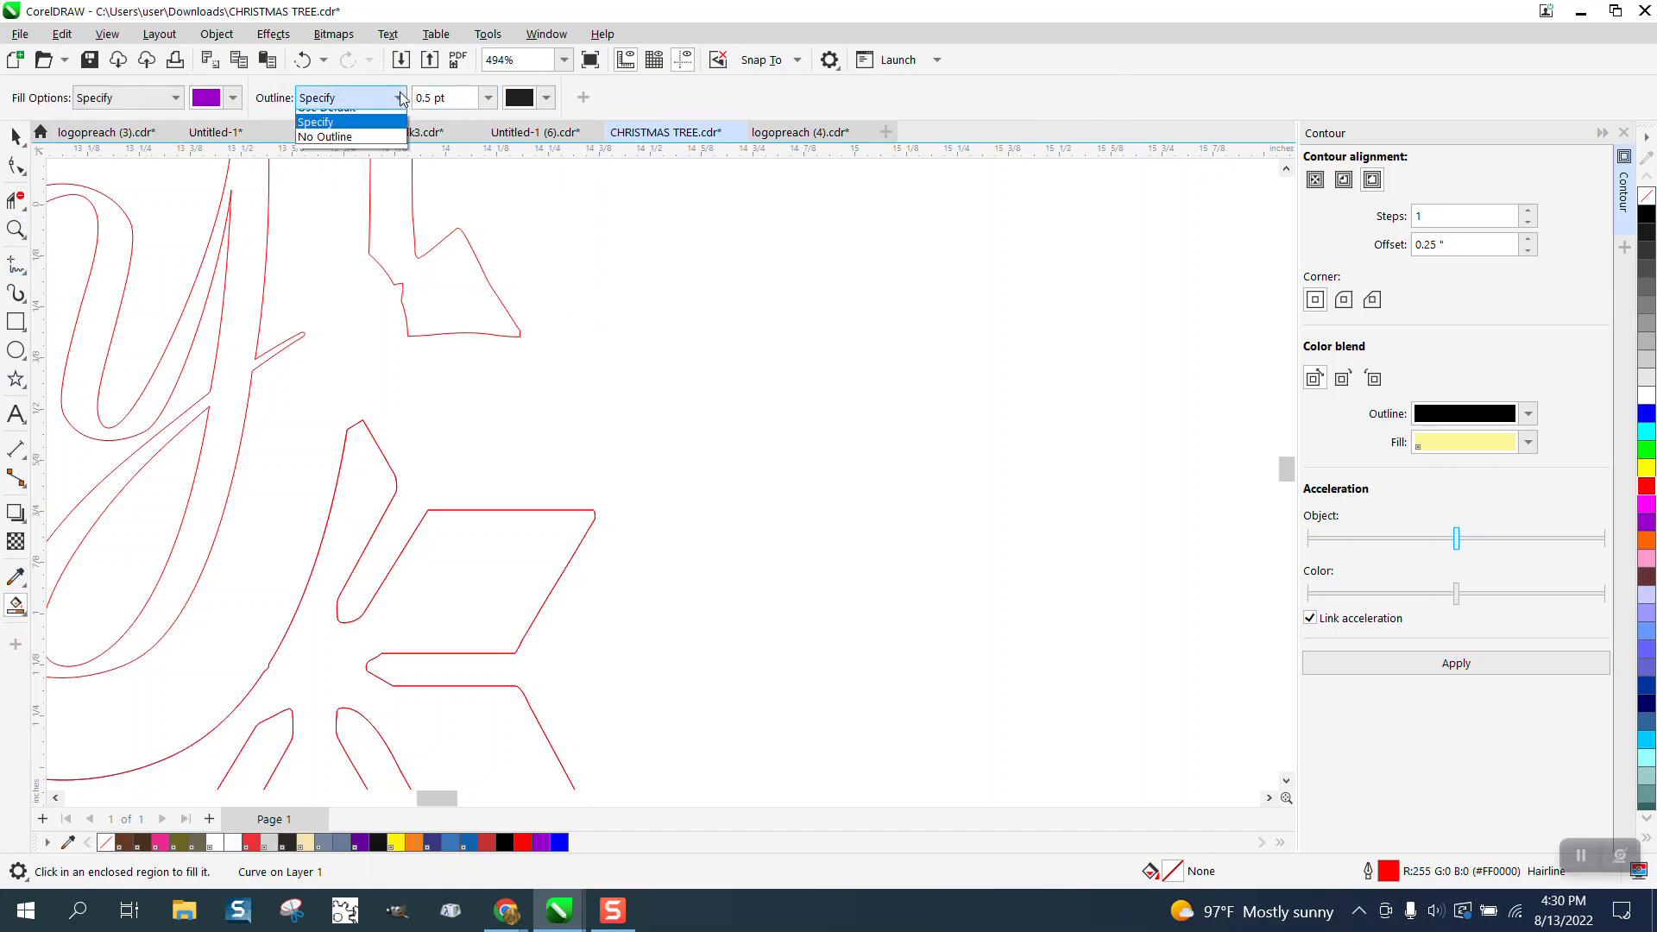
click(326, 148)
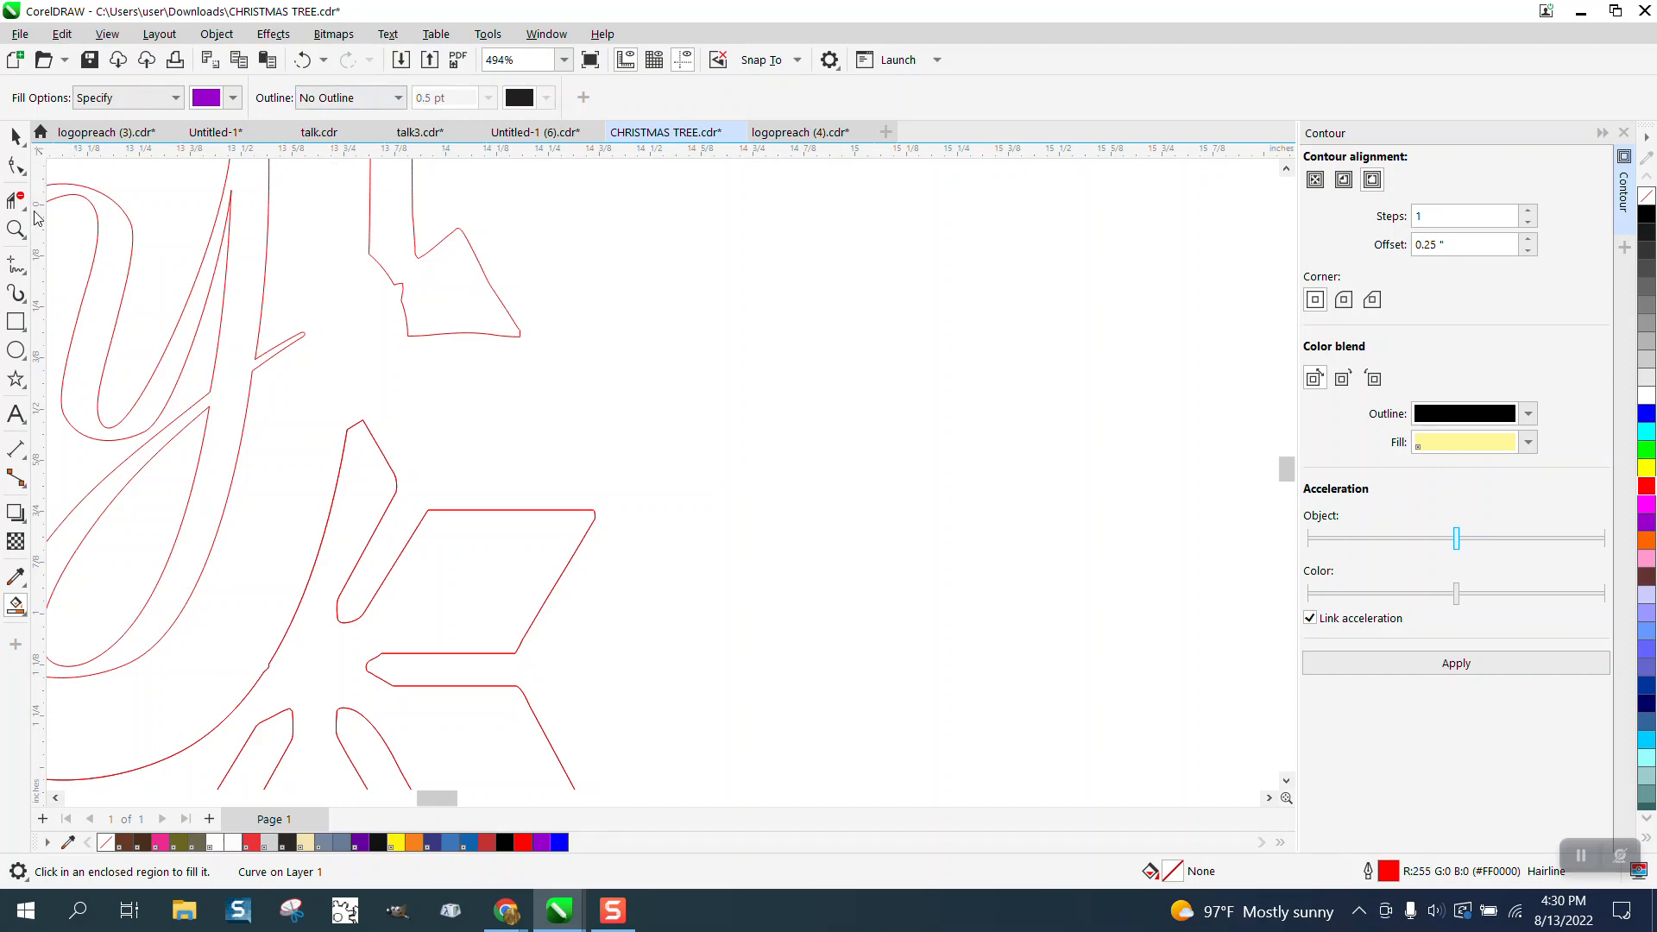
click(24, 272)
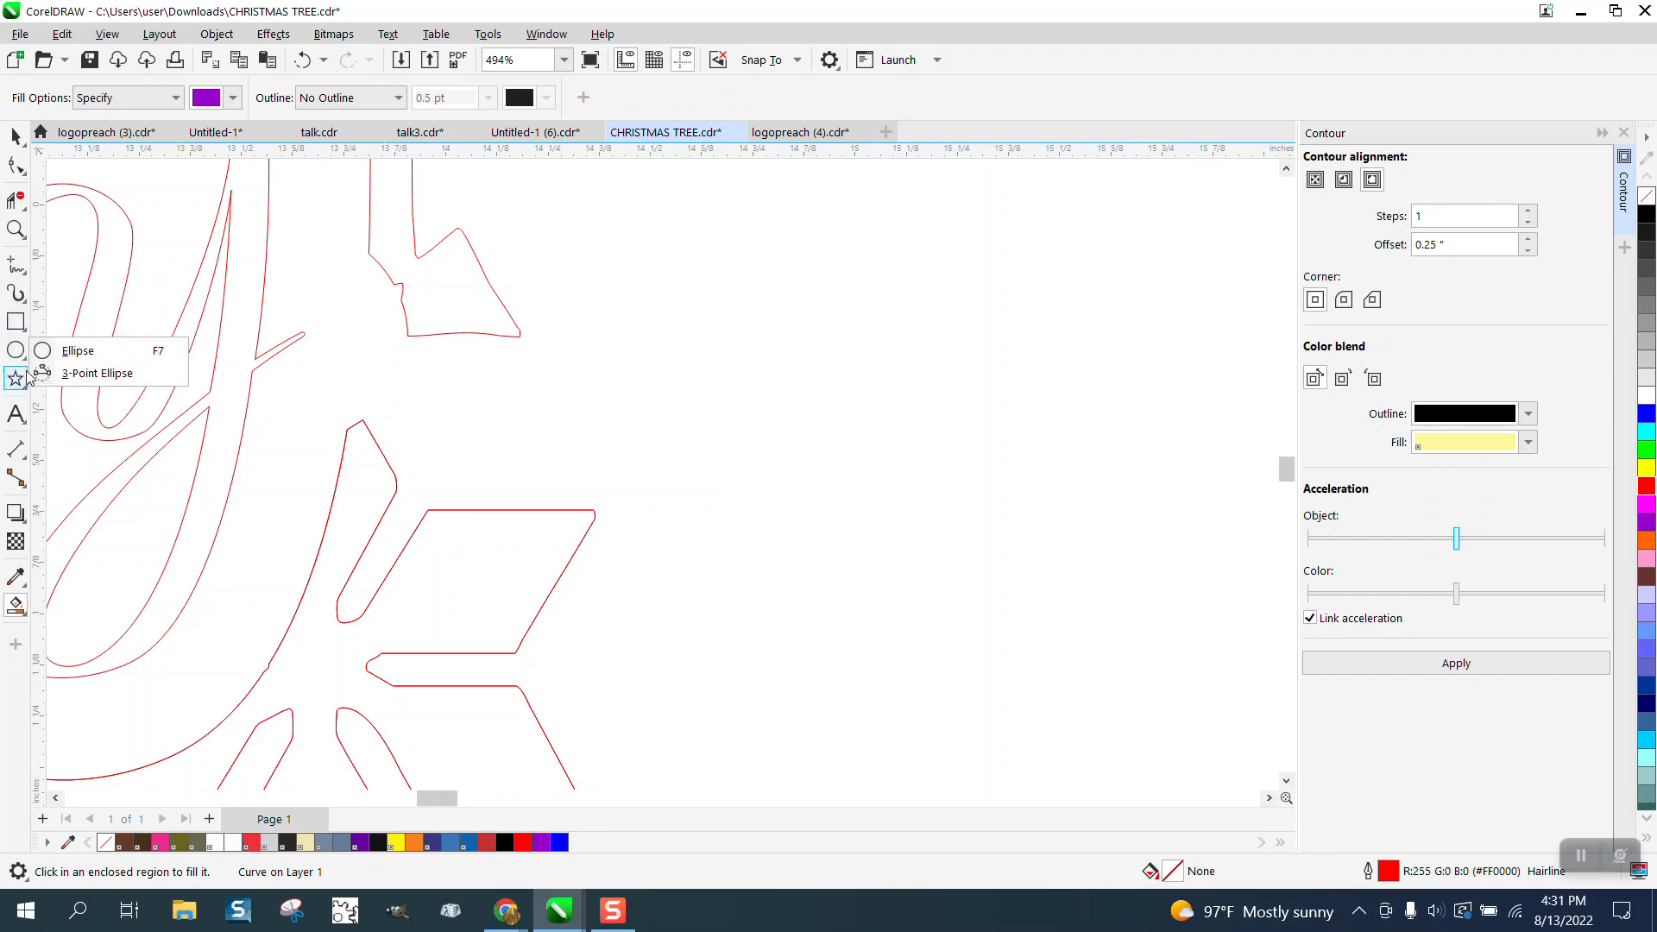
Pull the lower edge of the loose piece beside MERRY's Y down about 0.55 inches into the snowflake and trim the overlap with Virtual Segment Delete.
click(16, 164)
click(463, 328)
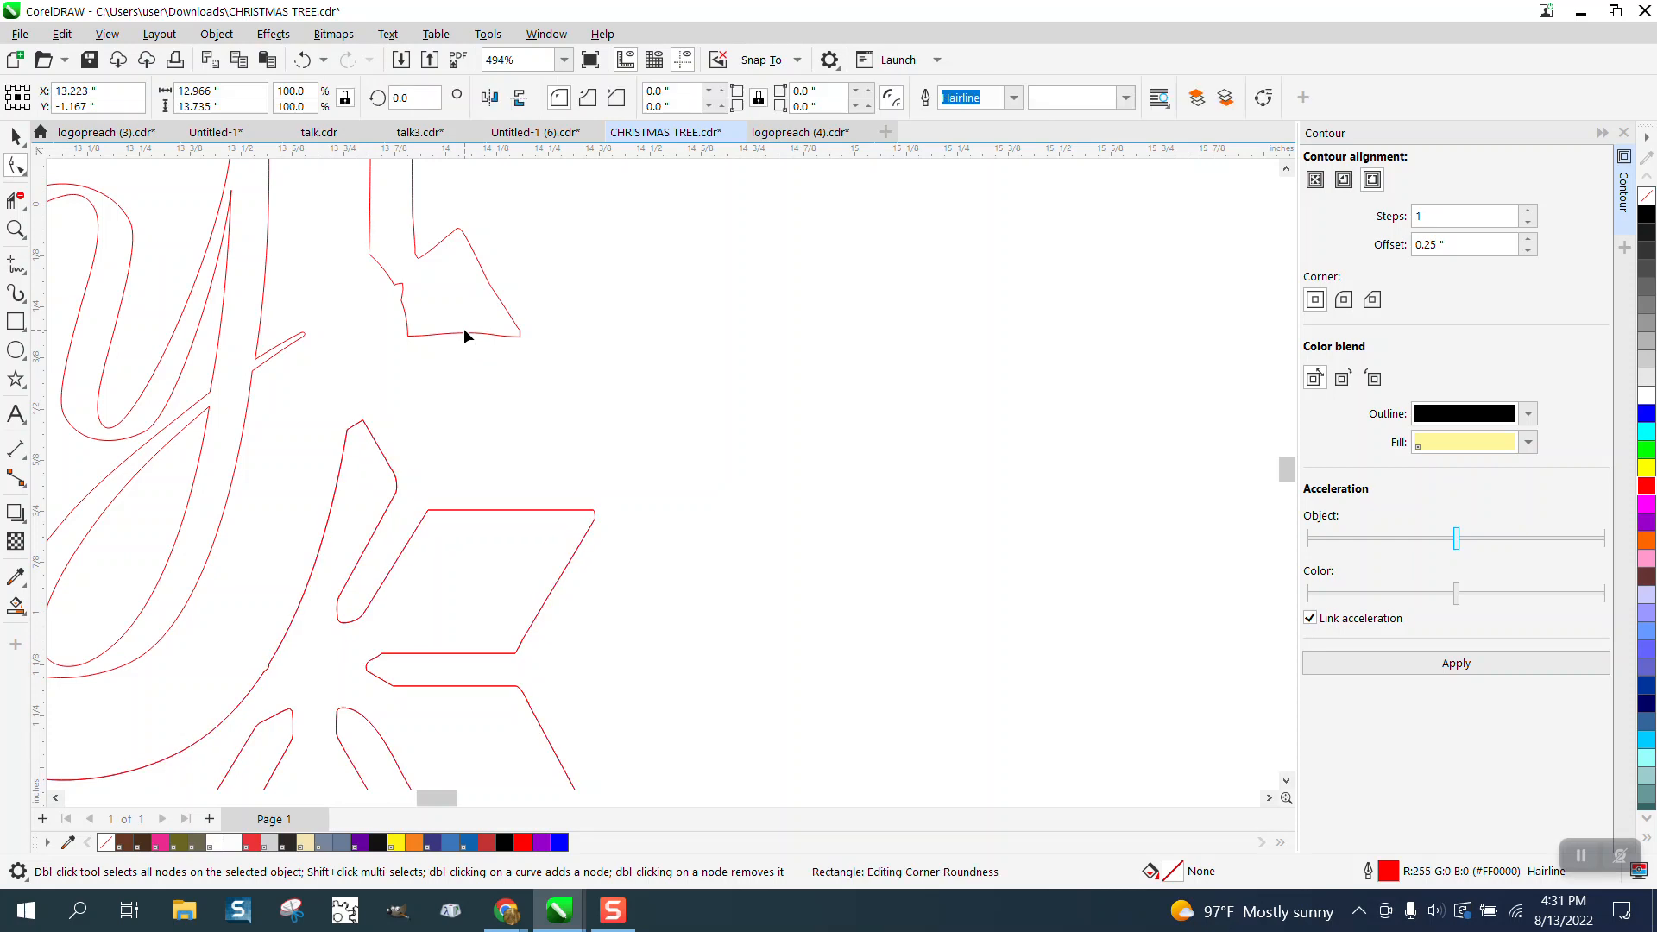
click(465, 335)
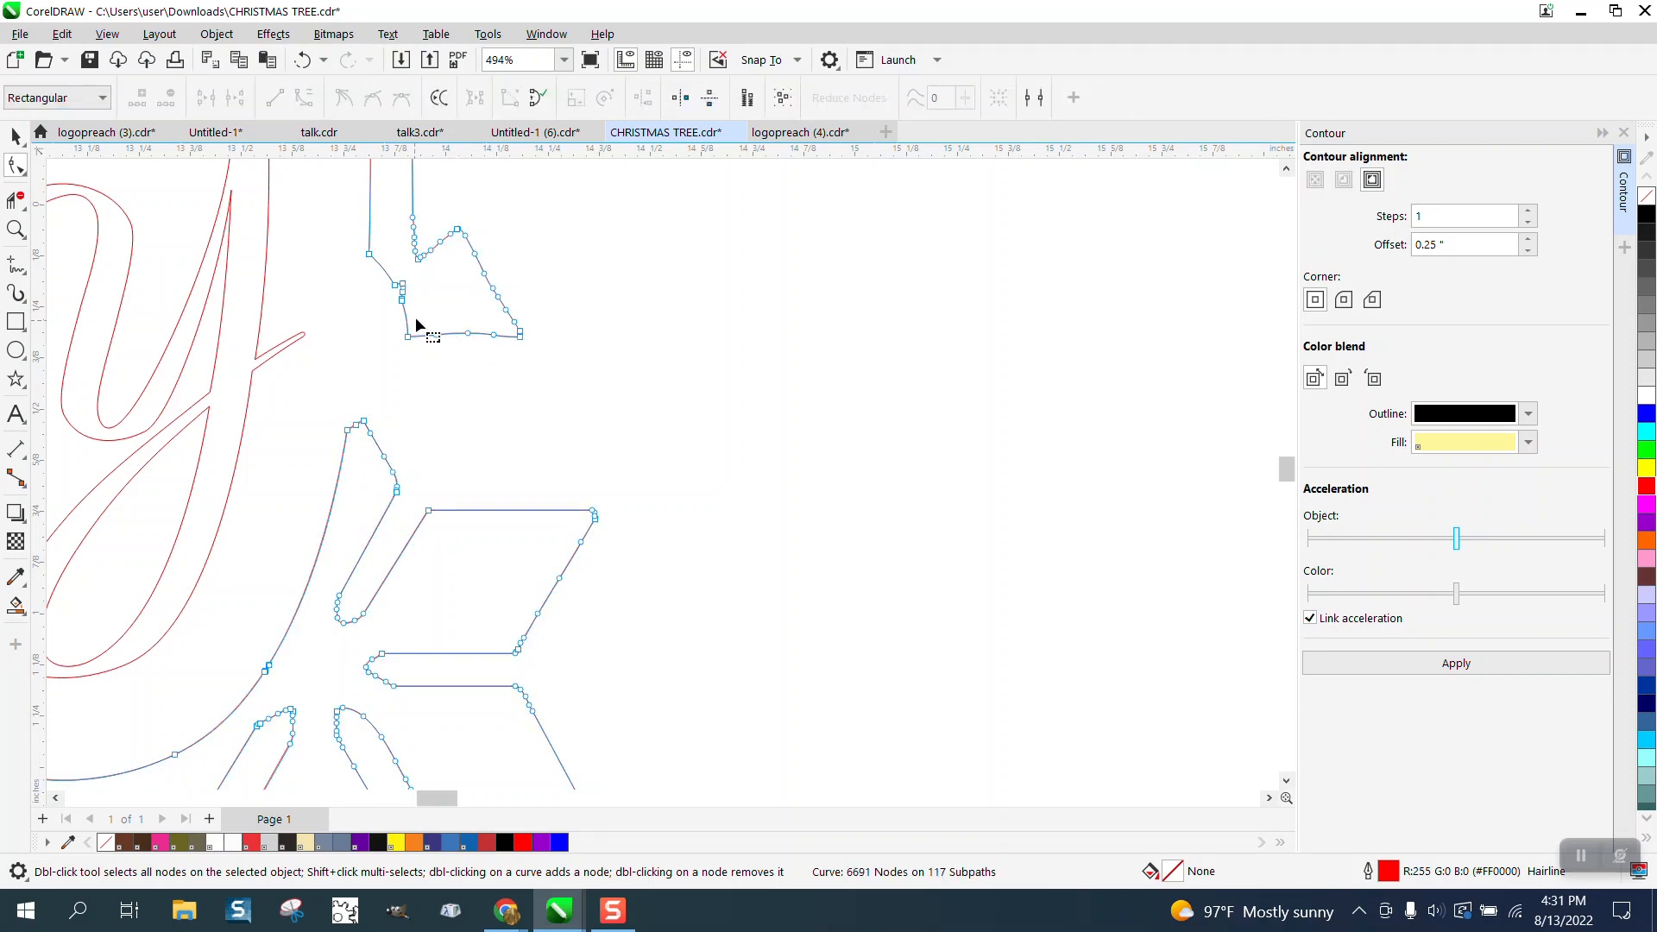
drag(464, 335, 499, 561)
click(16, 200)
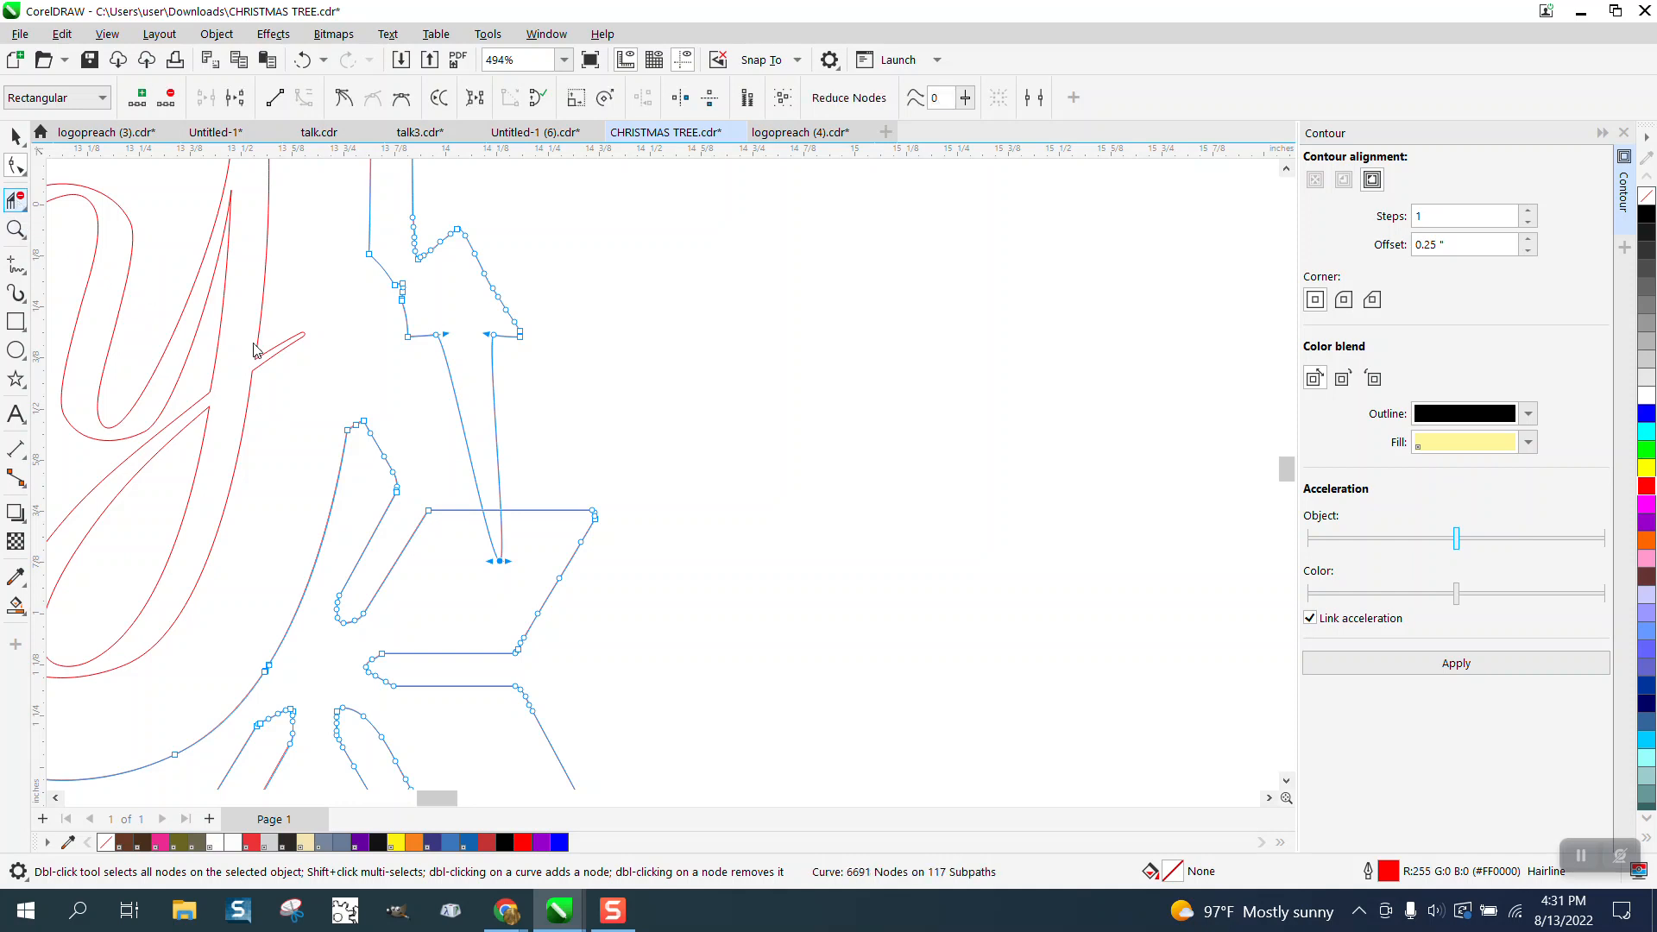
click(497, 508)
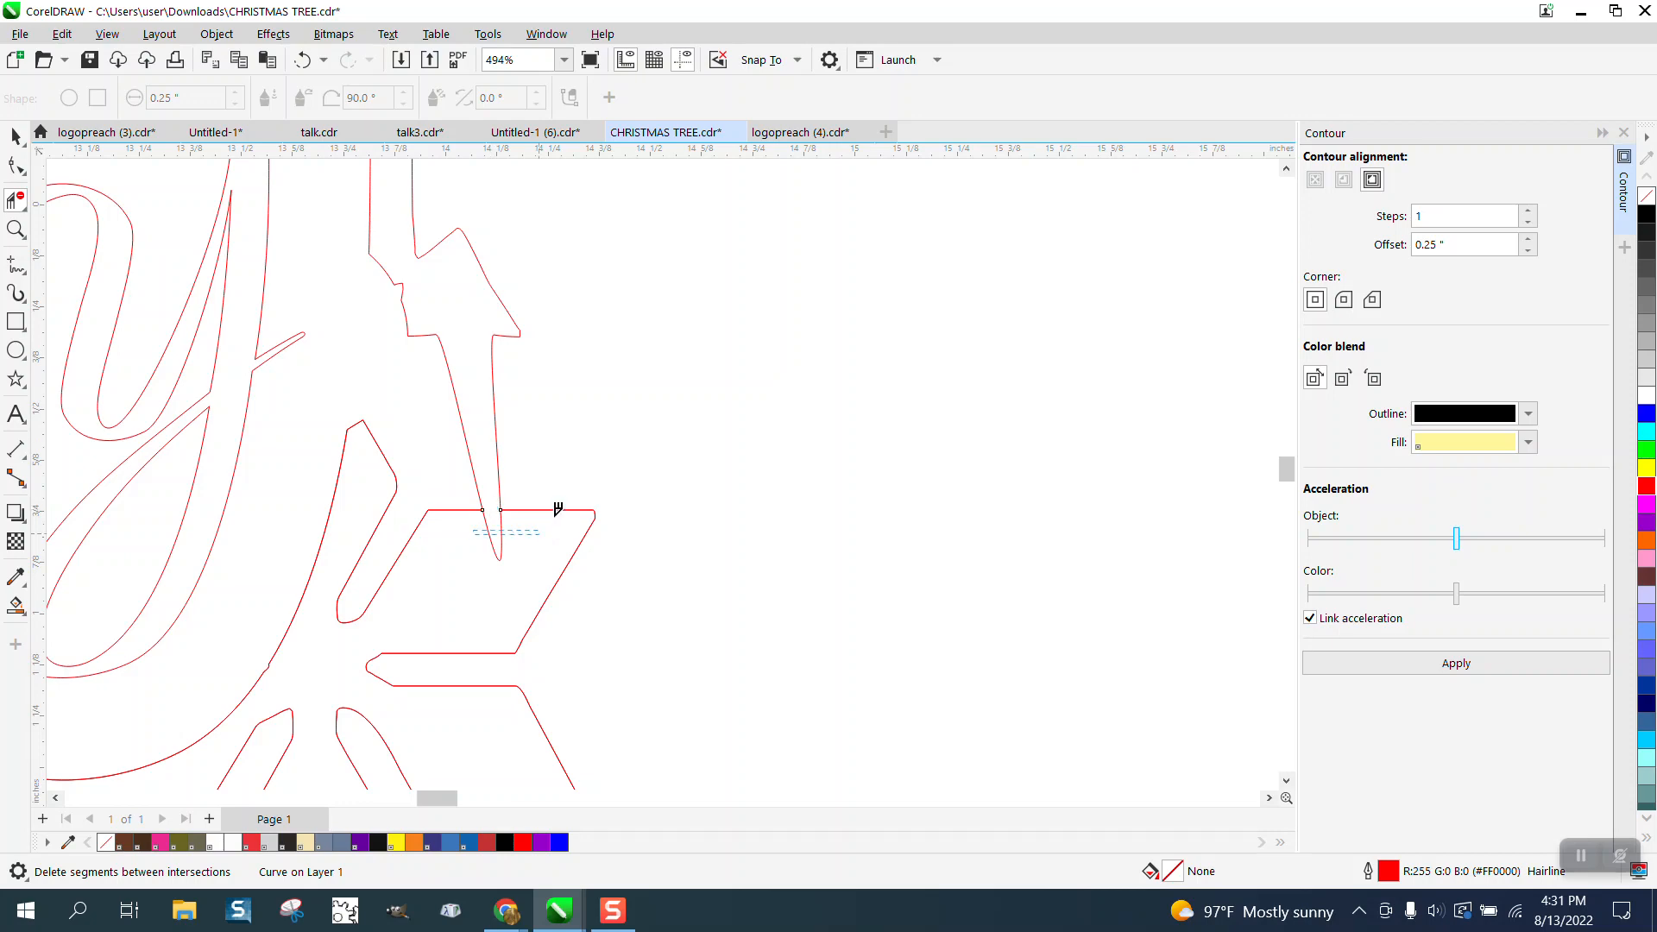
Fill the connected tree design with purple using Smart Fill.
scroll(560, 497, down, 5)
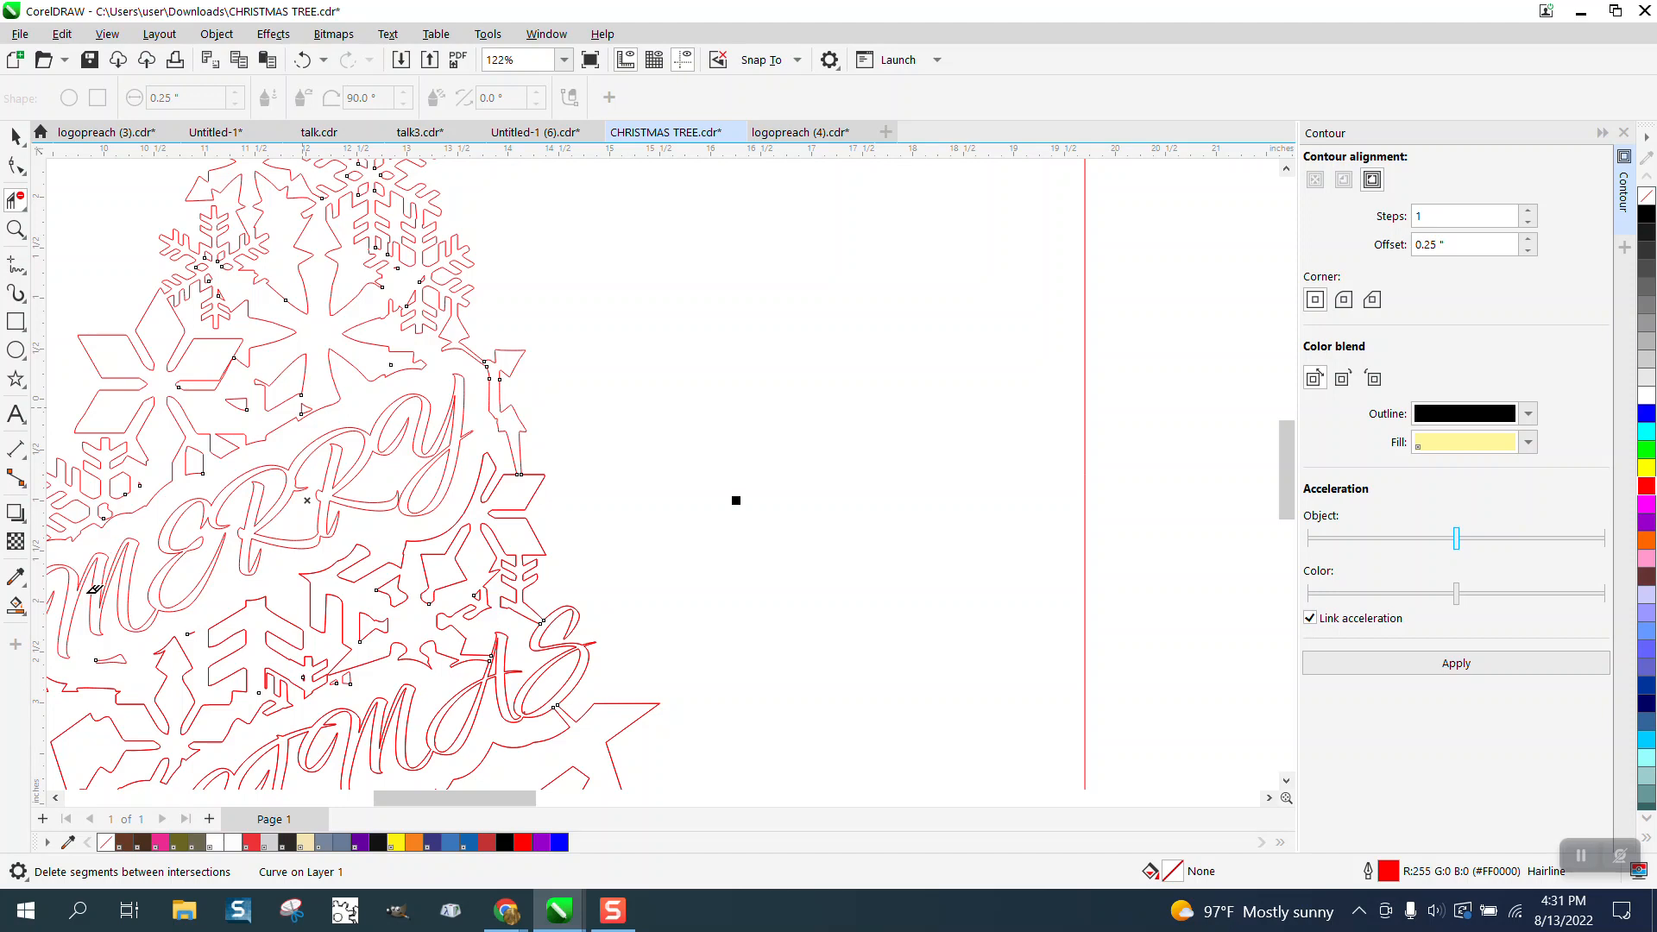
click(15, 605)
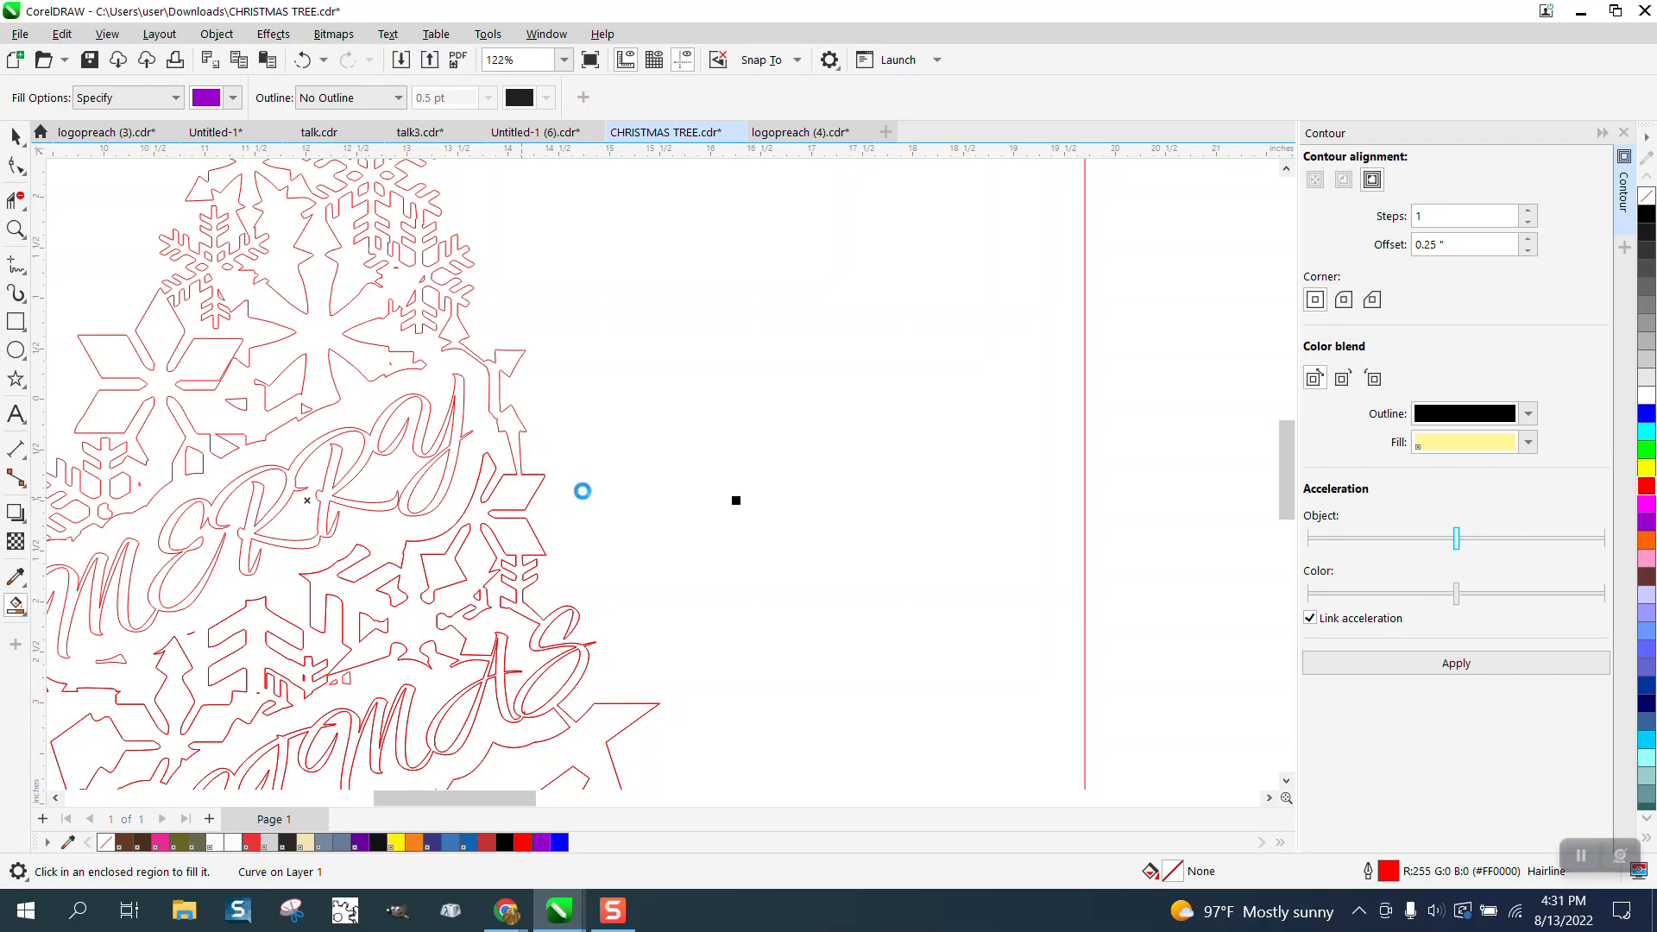
scroll(595, 488, down, 4)
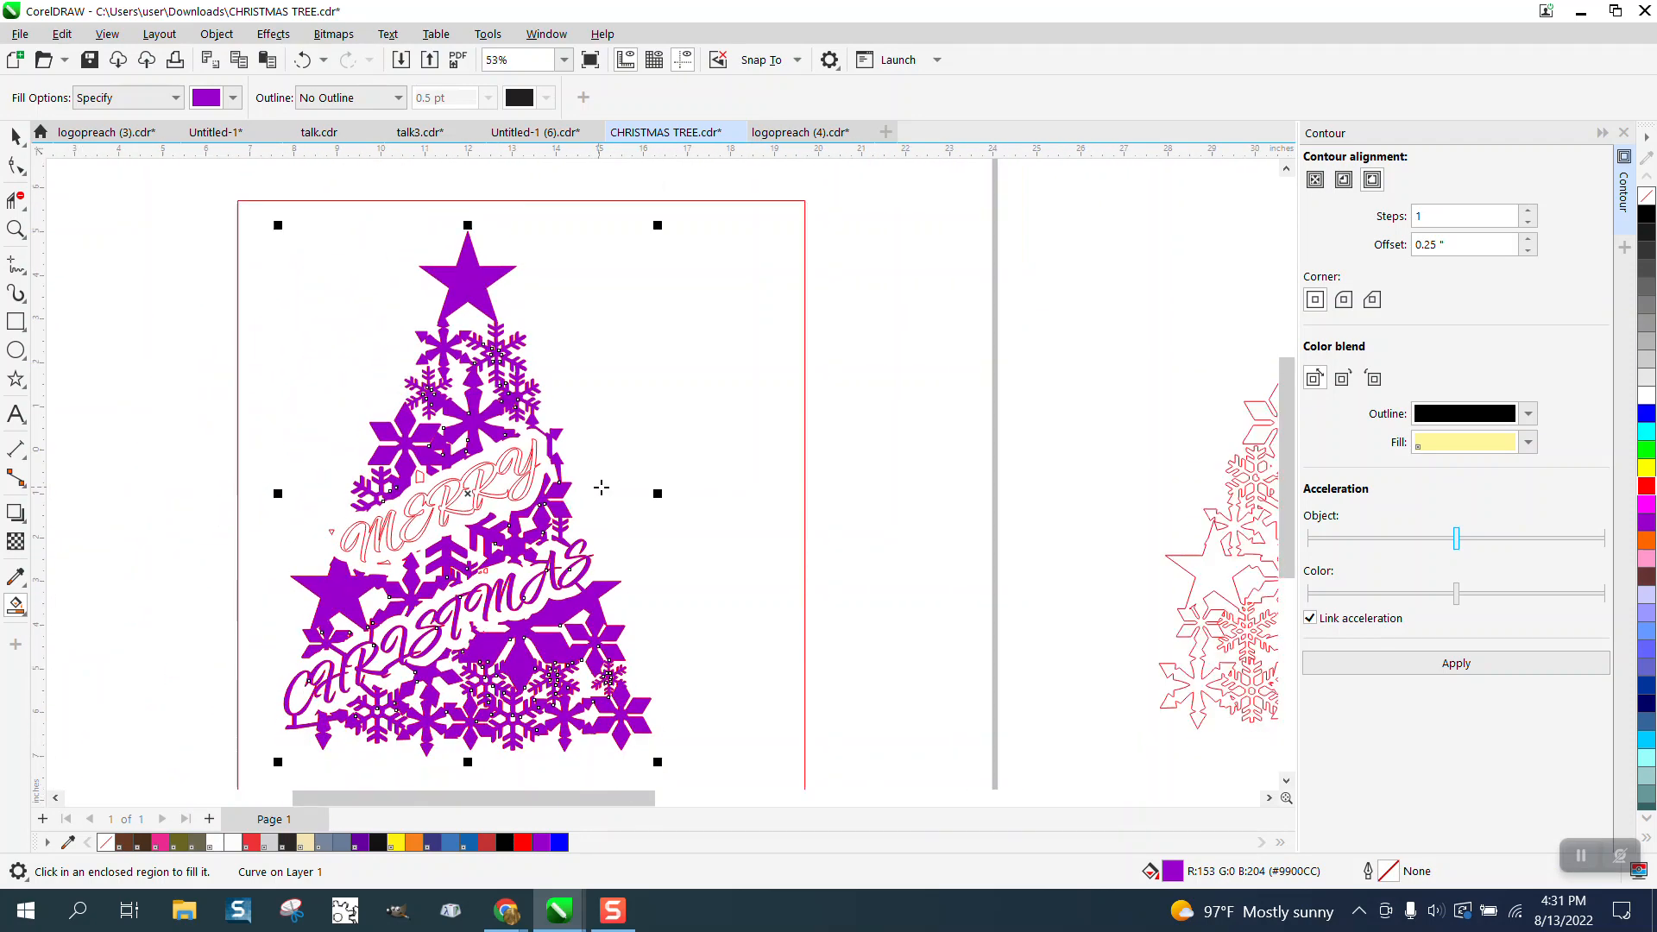
Examine the purple-filled tree around MERRY and CHRISTMAS for unfilled loose pieces and for the connections holding the lettering.
click(15, 229)
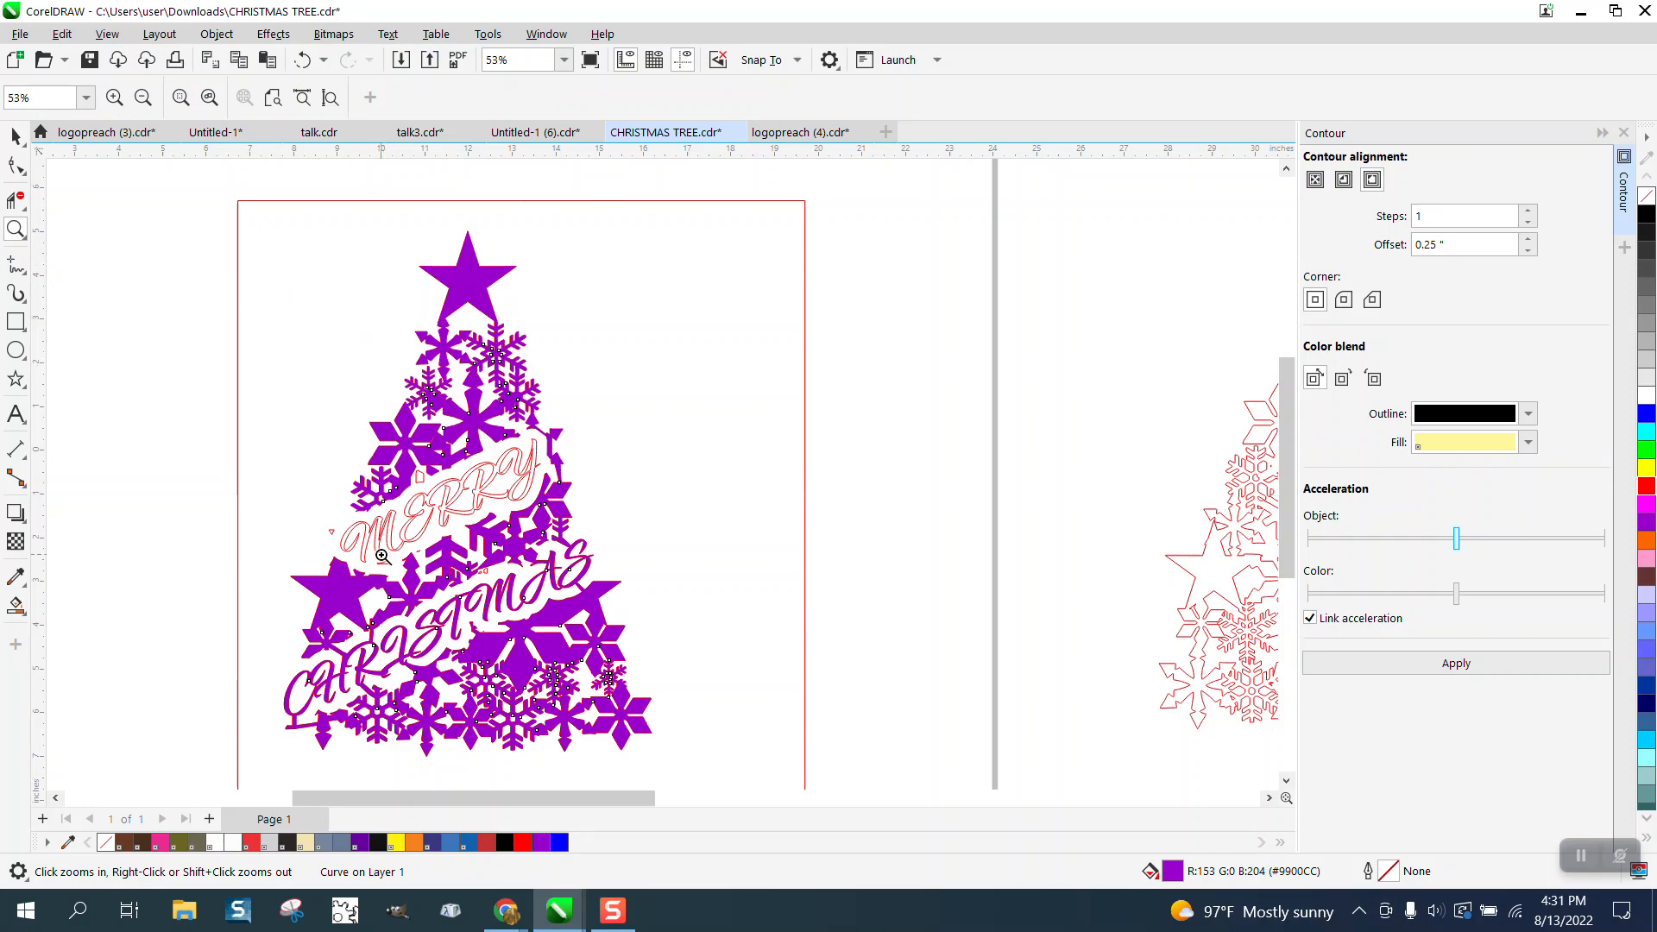
drag(297, 490, 730, 601)
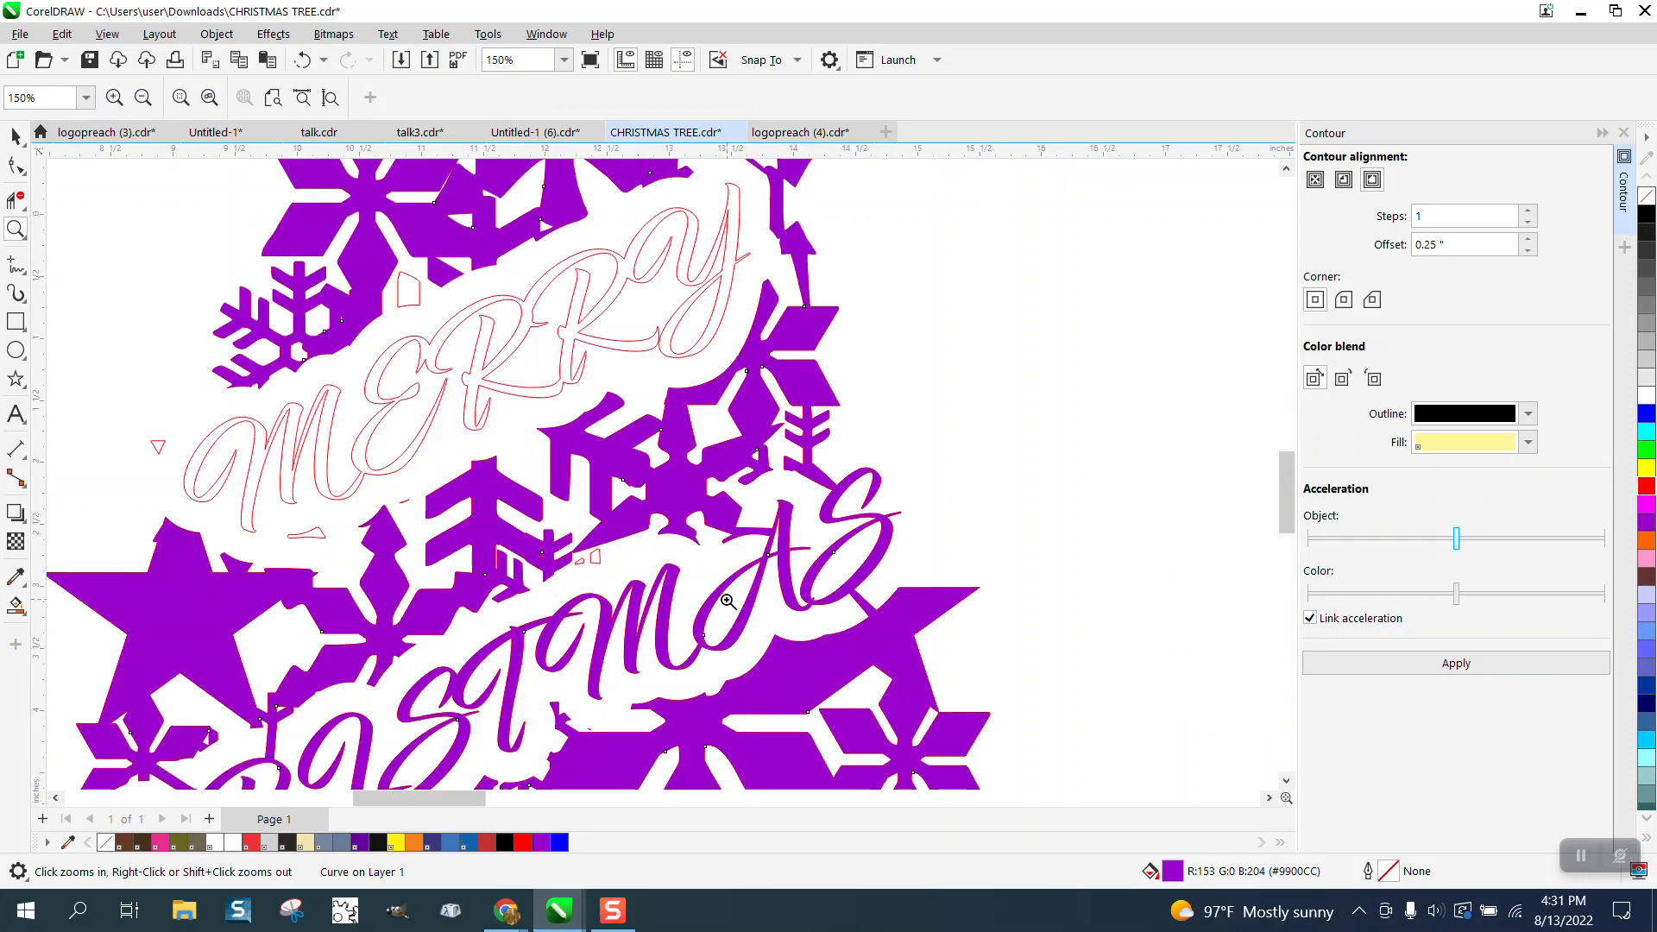
right_click(592, 559)
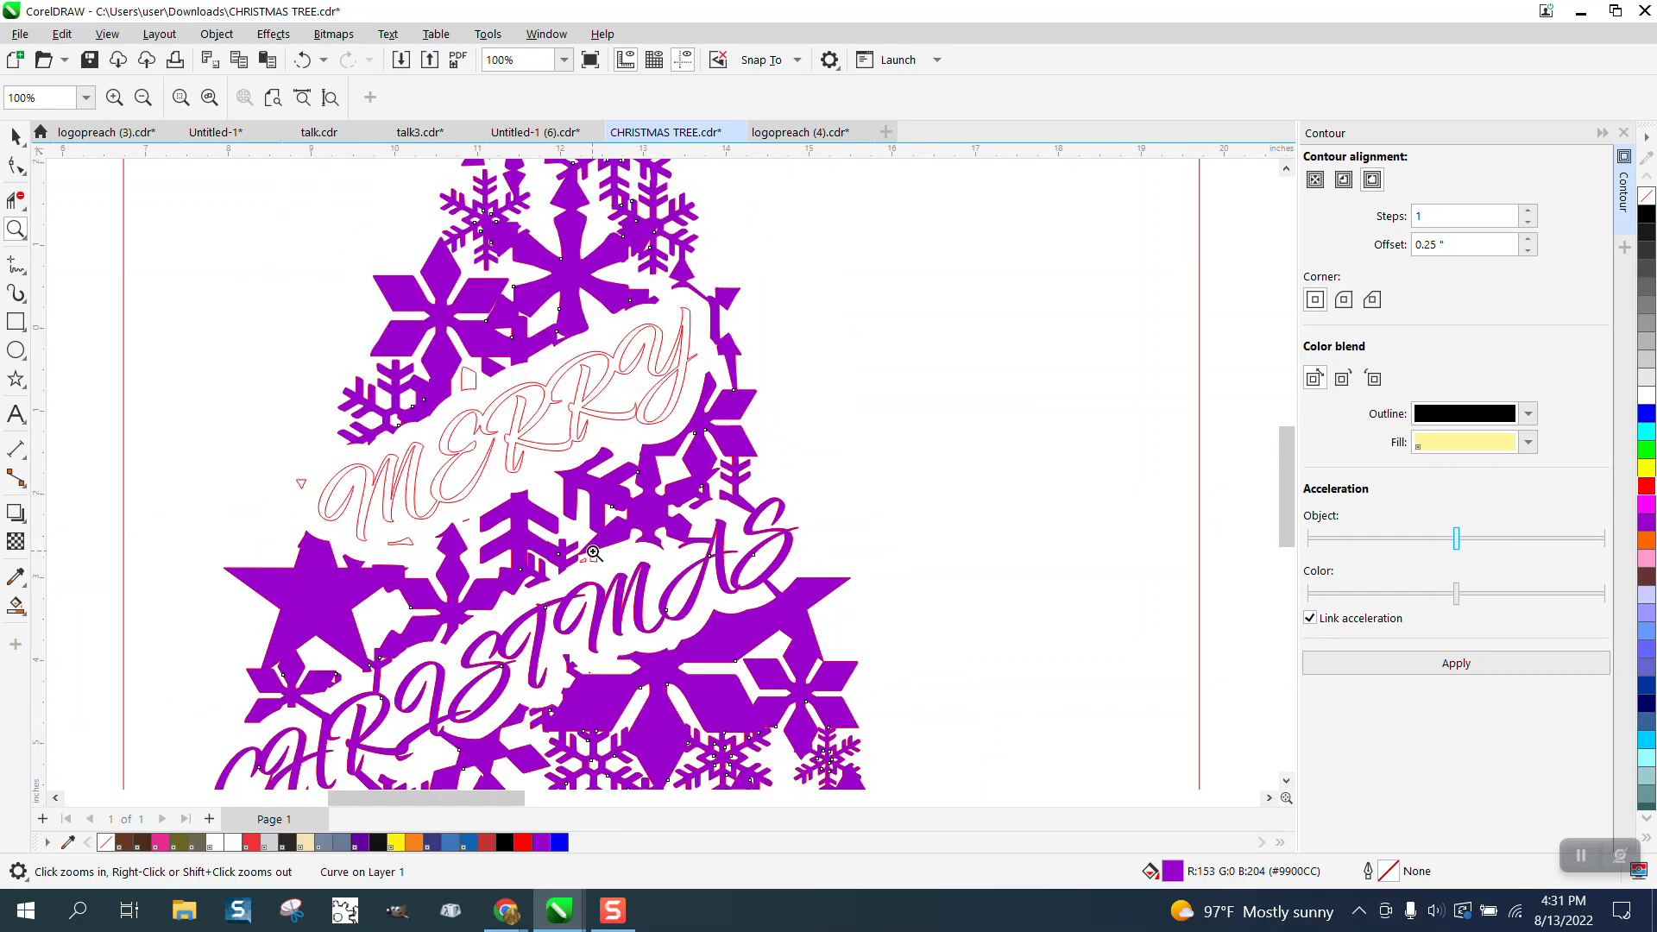
scroll(593, 553, down, 1)
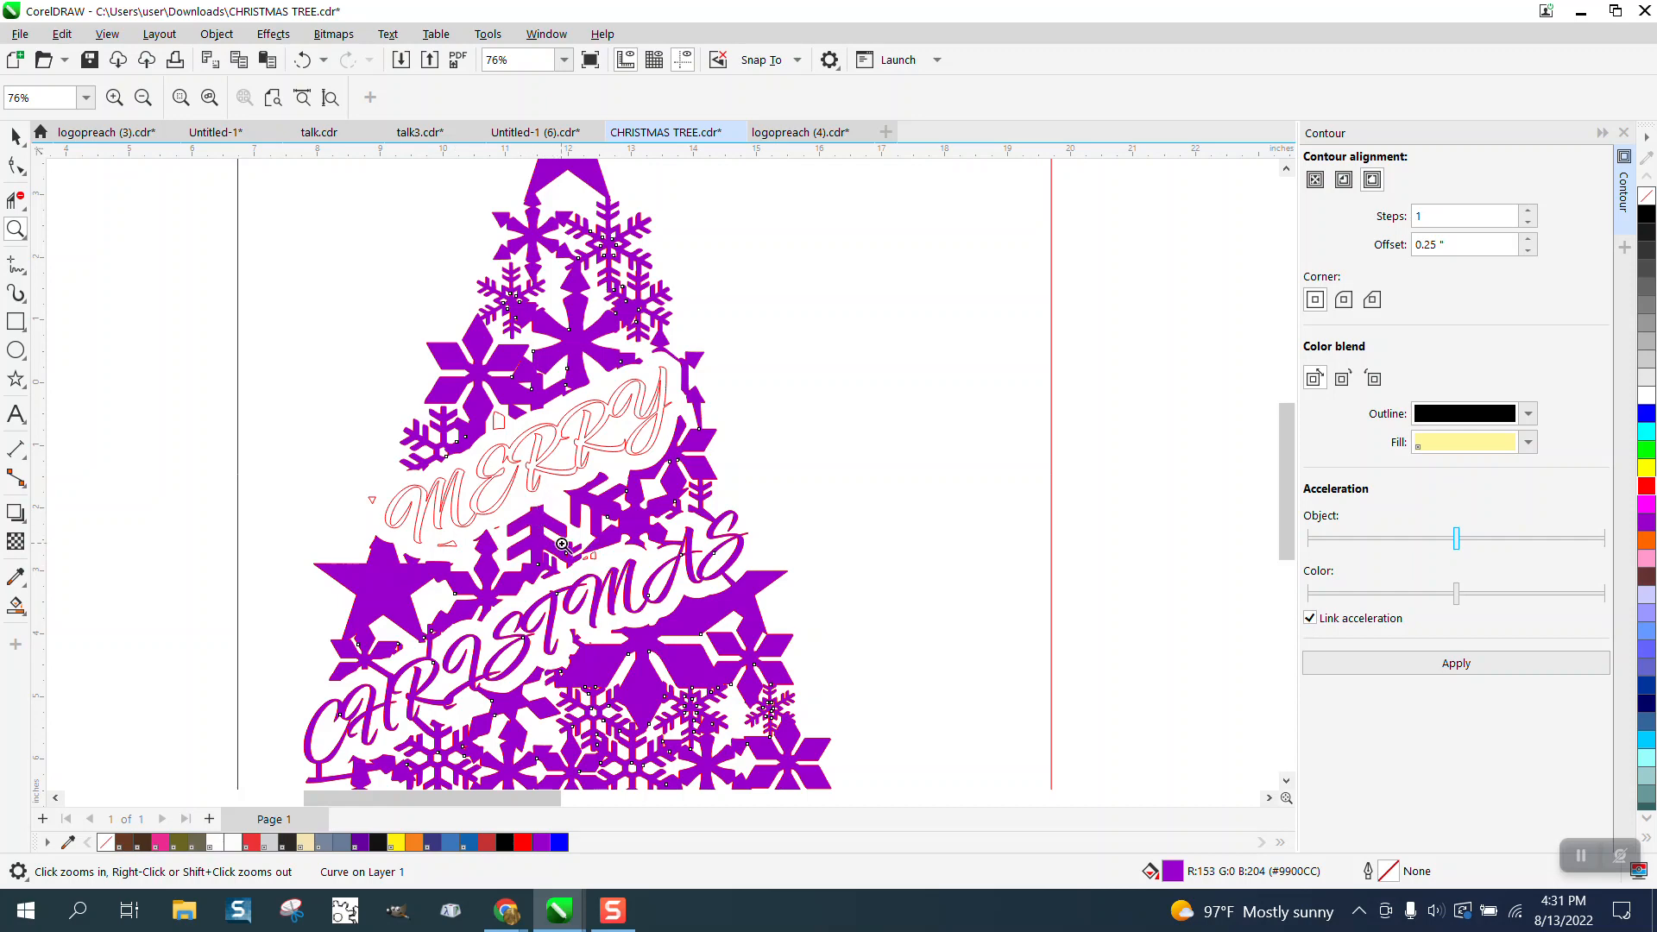
scroll(557, 483, down, 1)
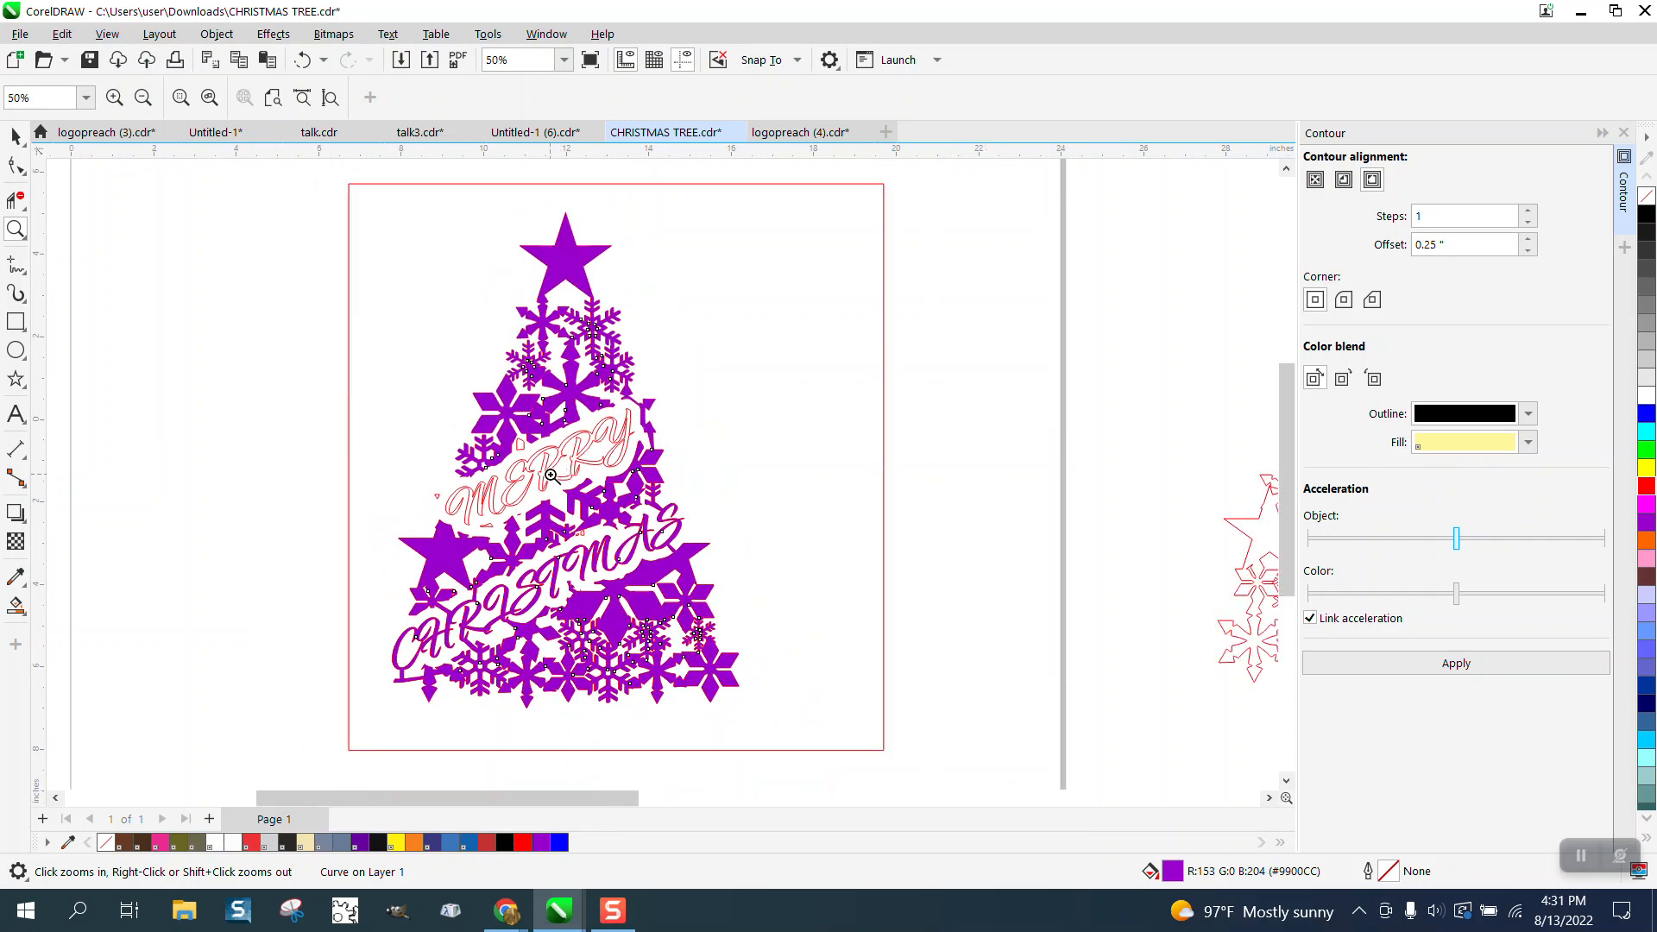
drag(408, 552, 577, 645)
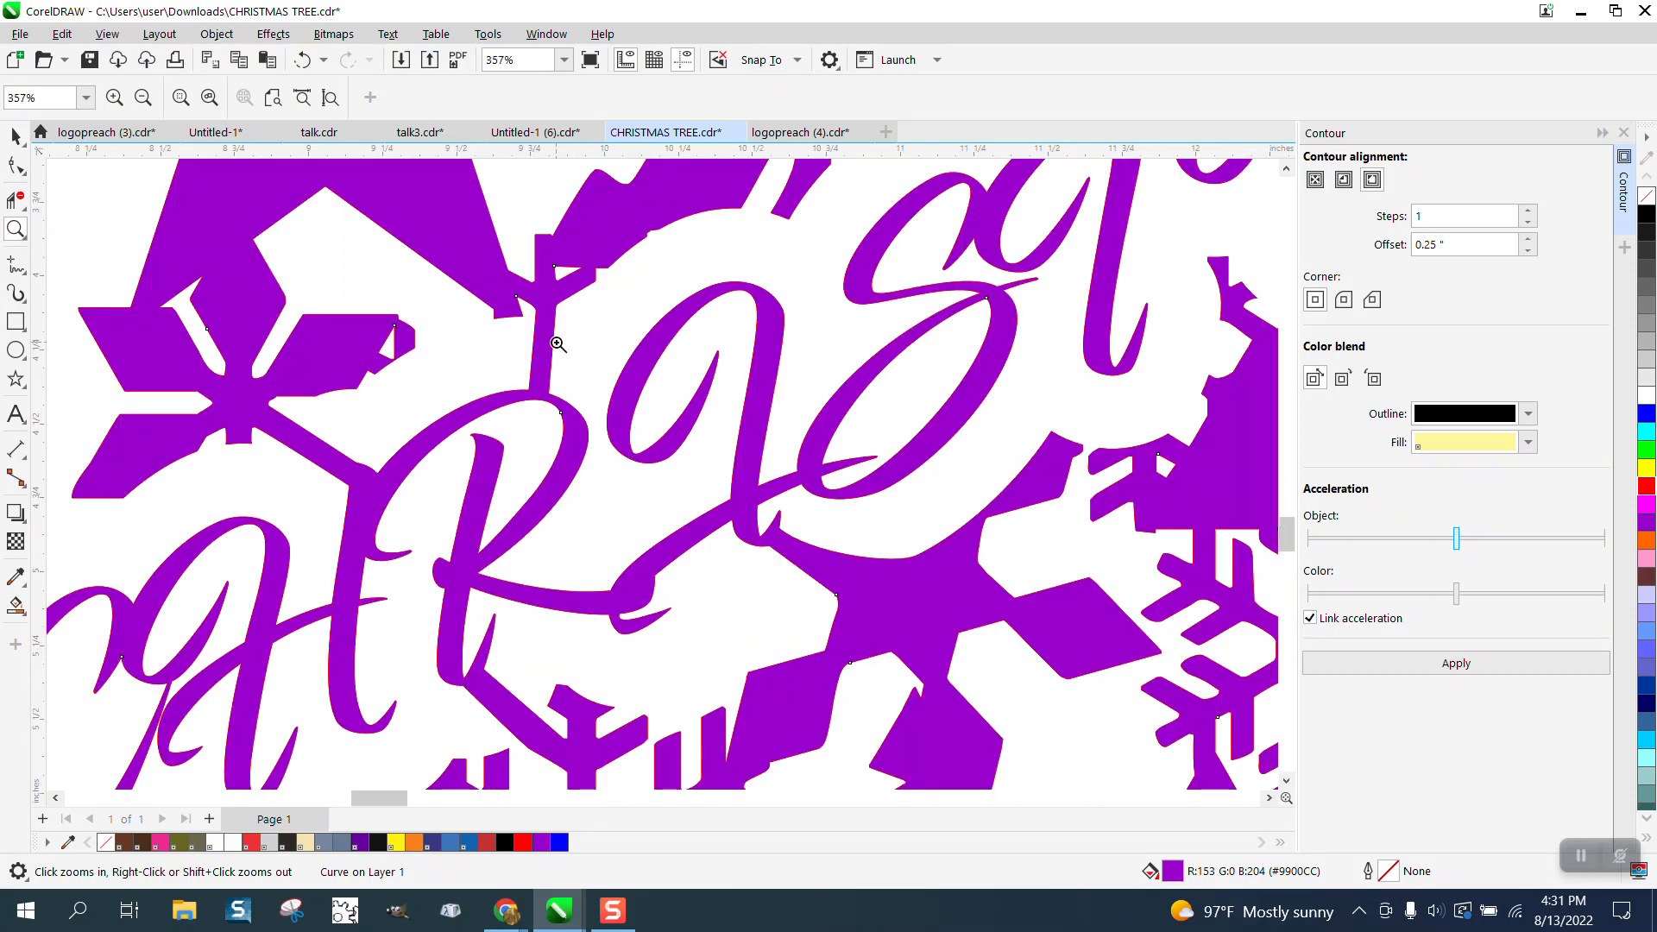
scroll(533, 351, down, 4)
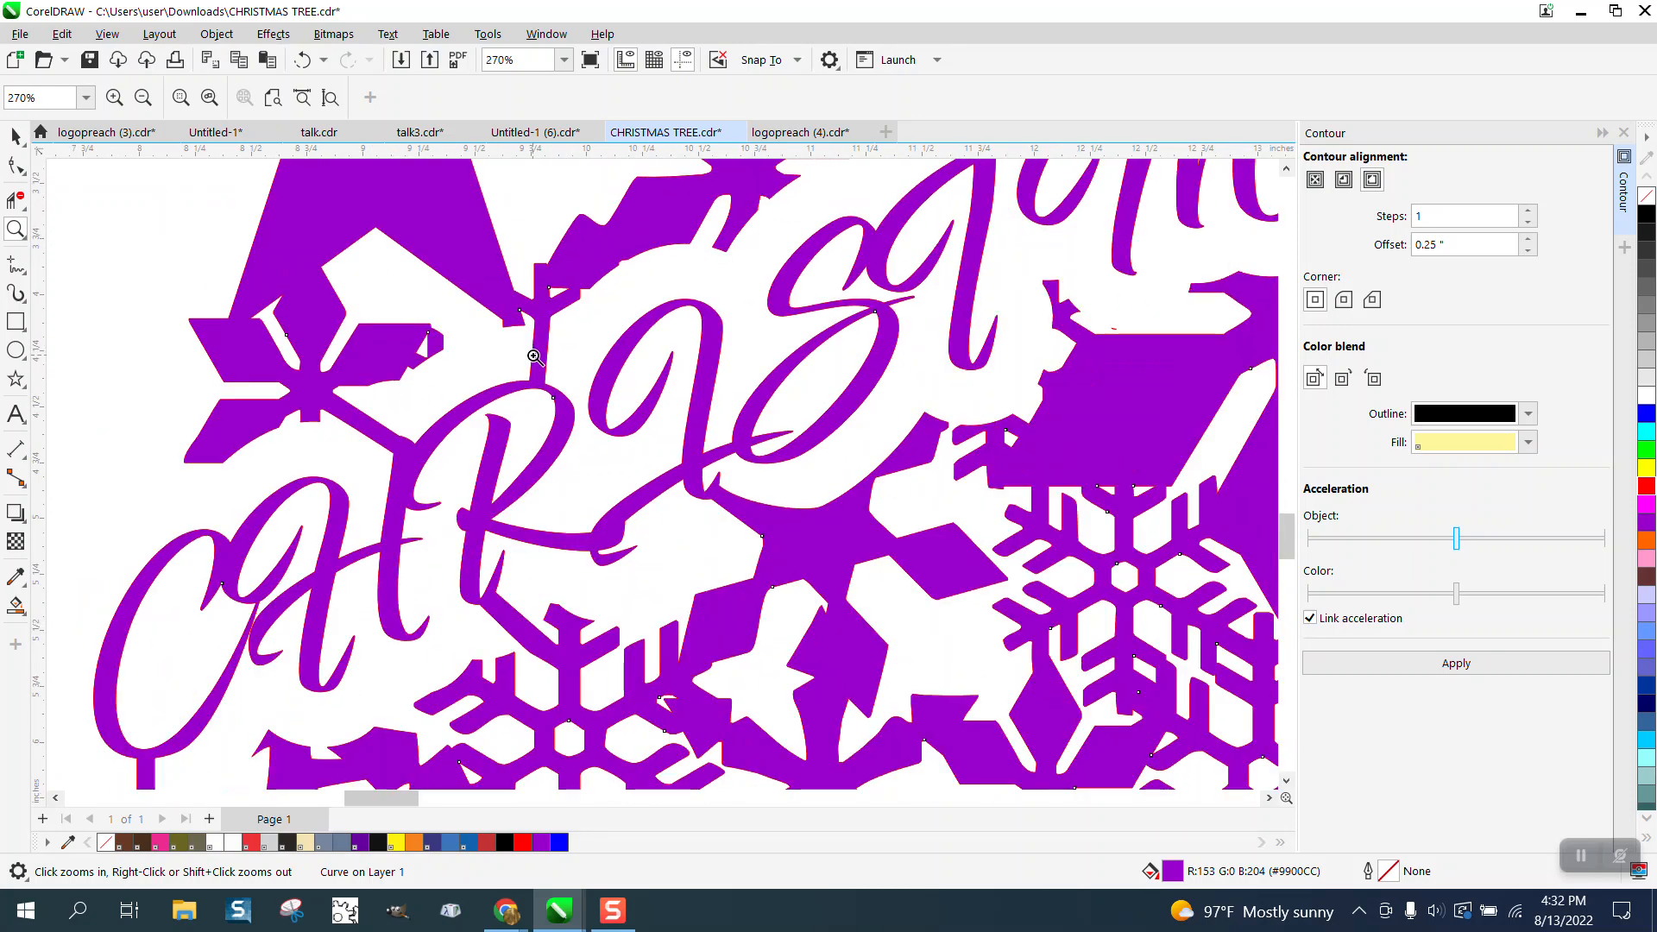
scroll(605, 431, down, 1)
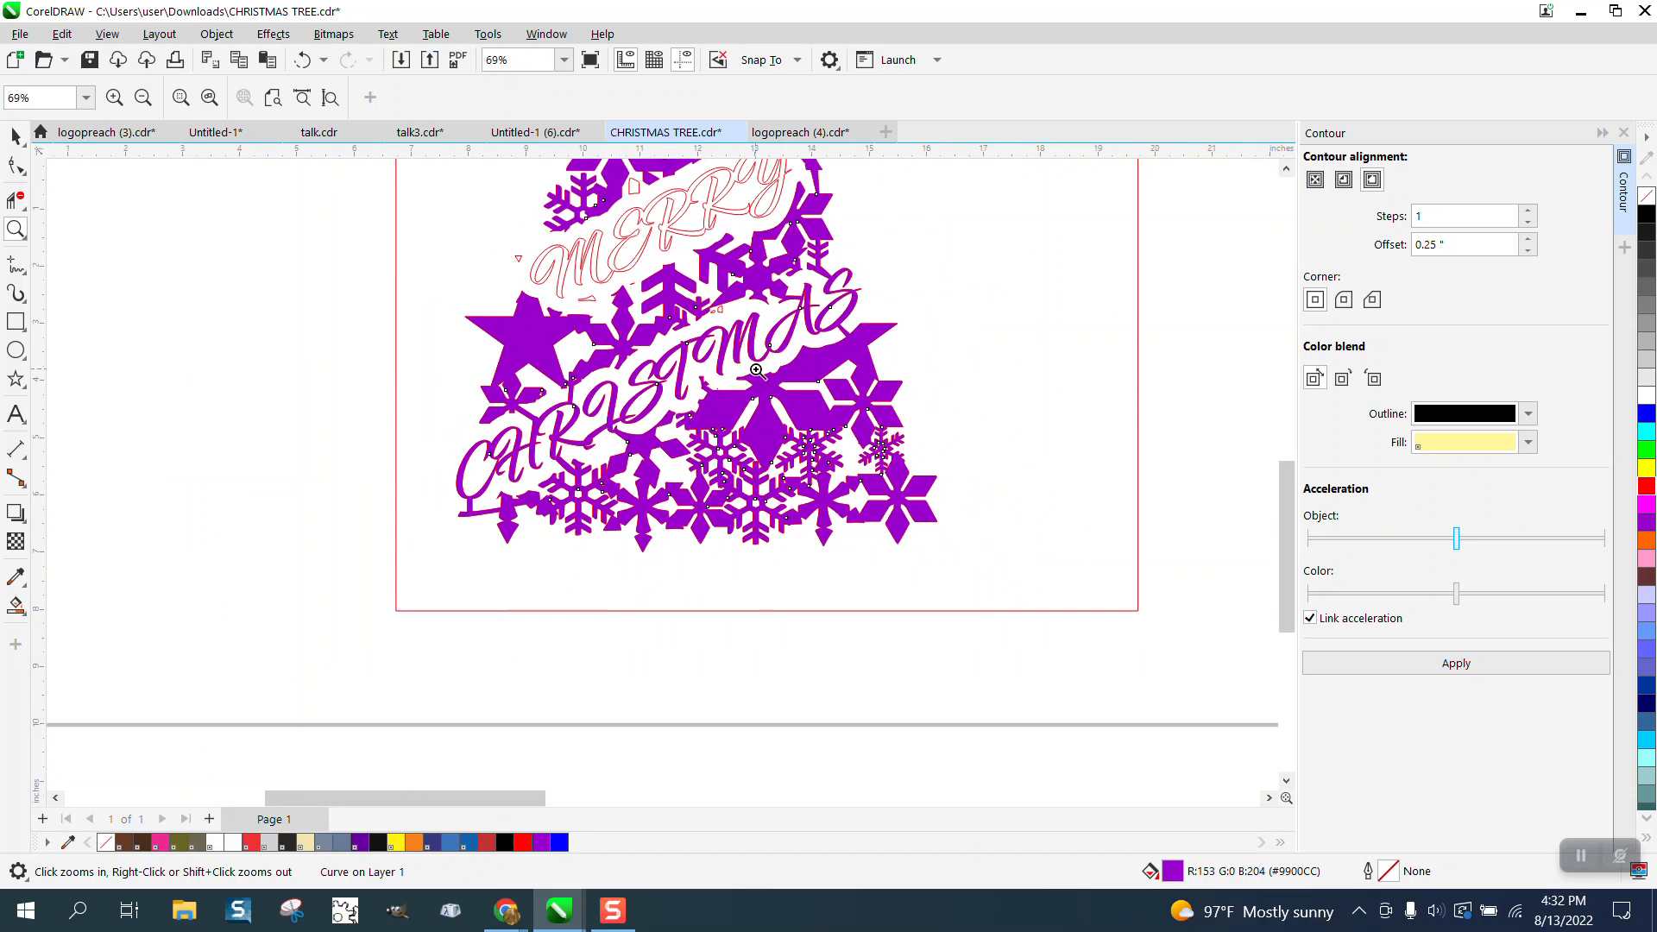
scroll(756, 370, down, 3)
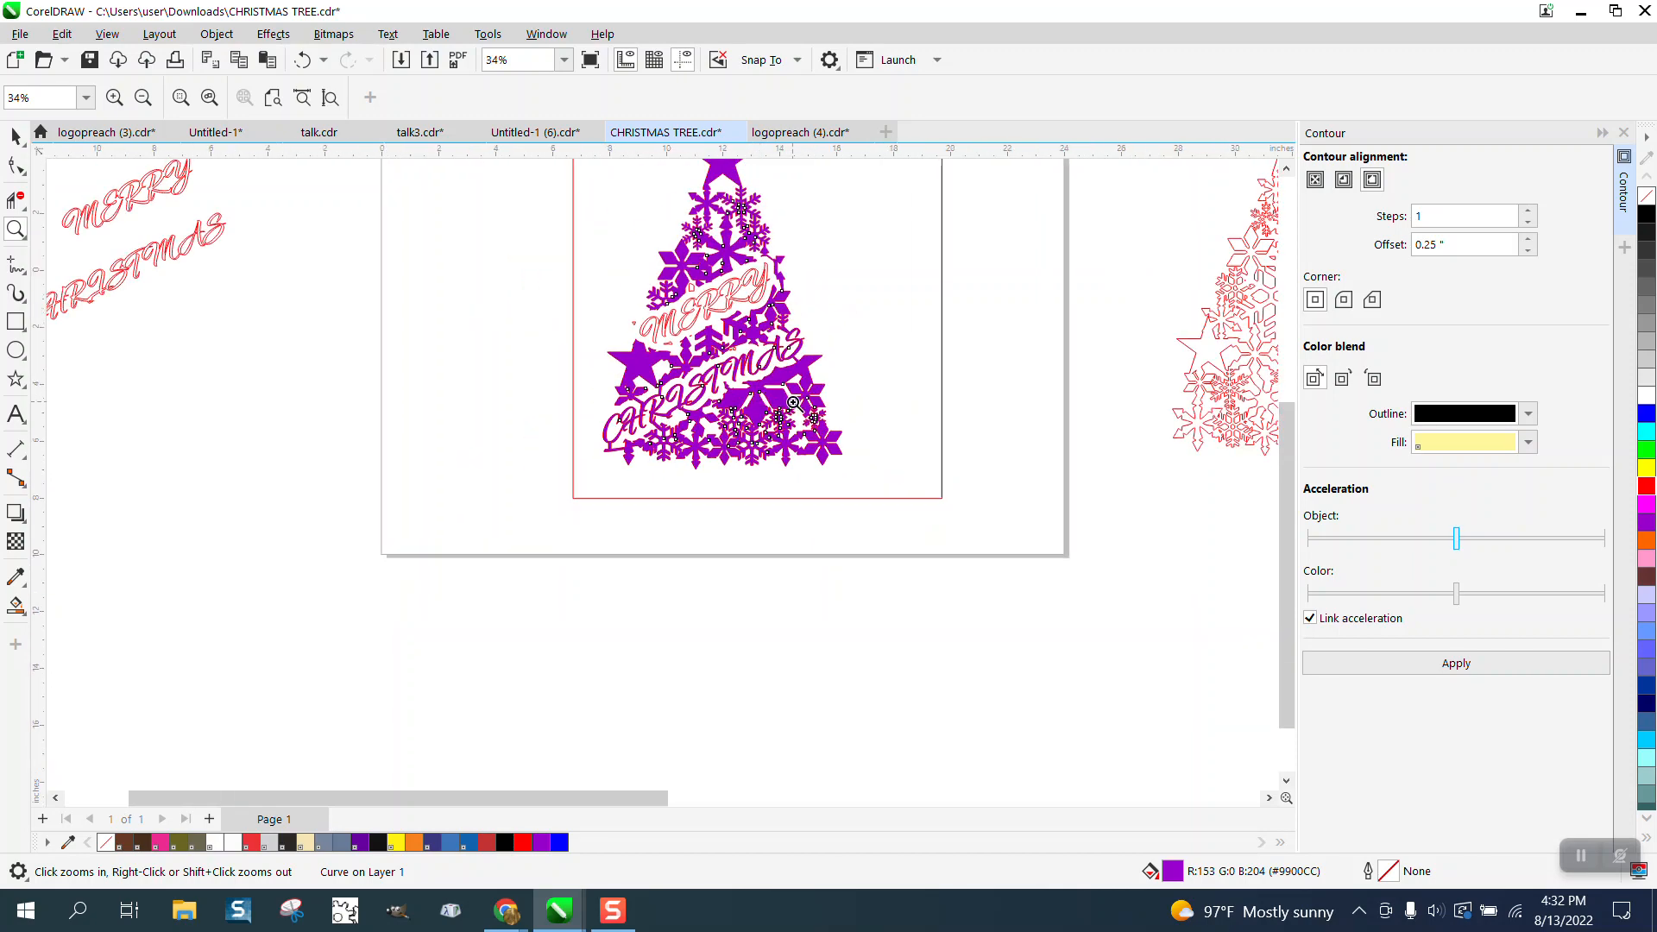